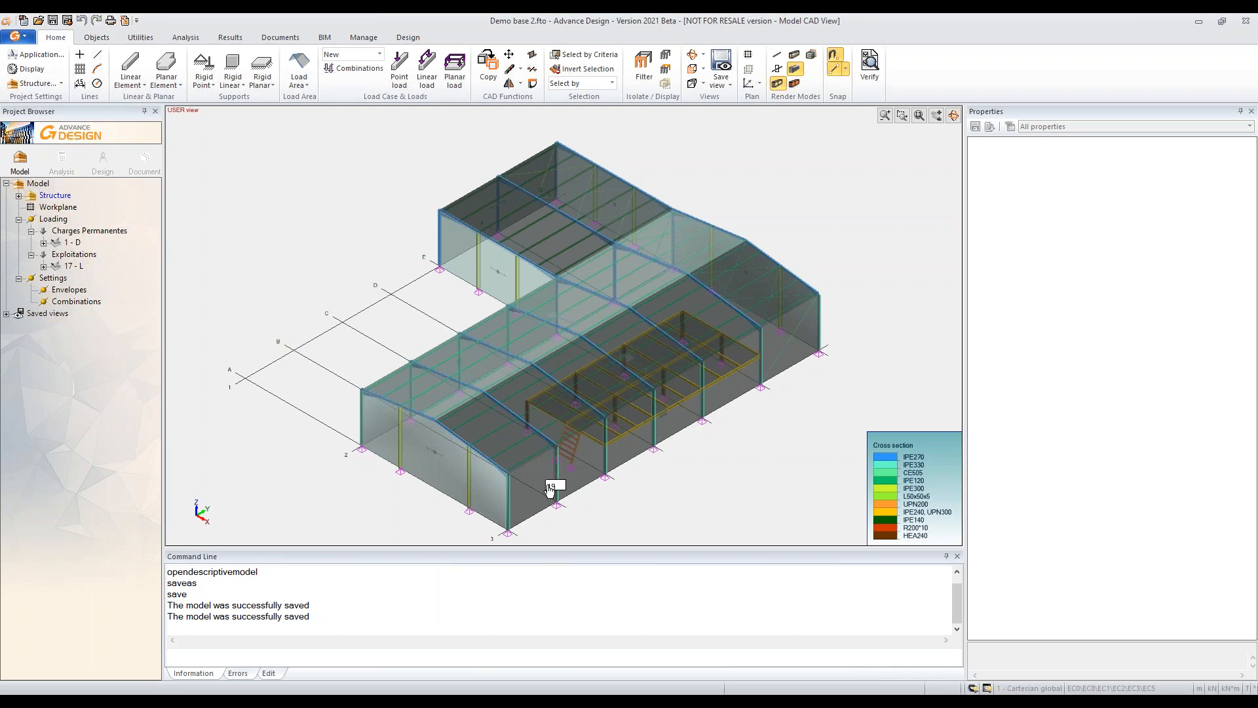
Step: Examine the wall load areas of the L-shaped building, checking the properties of the gable wall on axis A
middle_click_drag(498, 479, 546, 493, "shift")
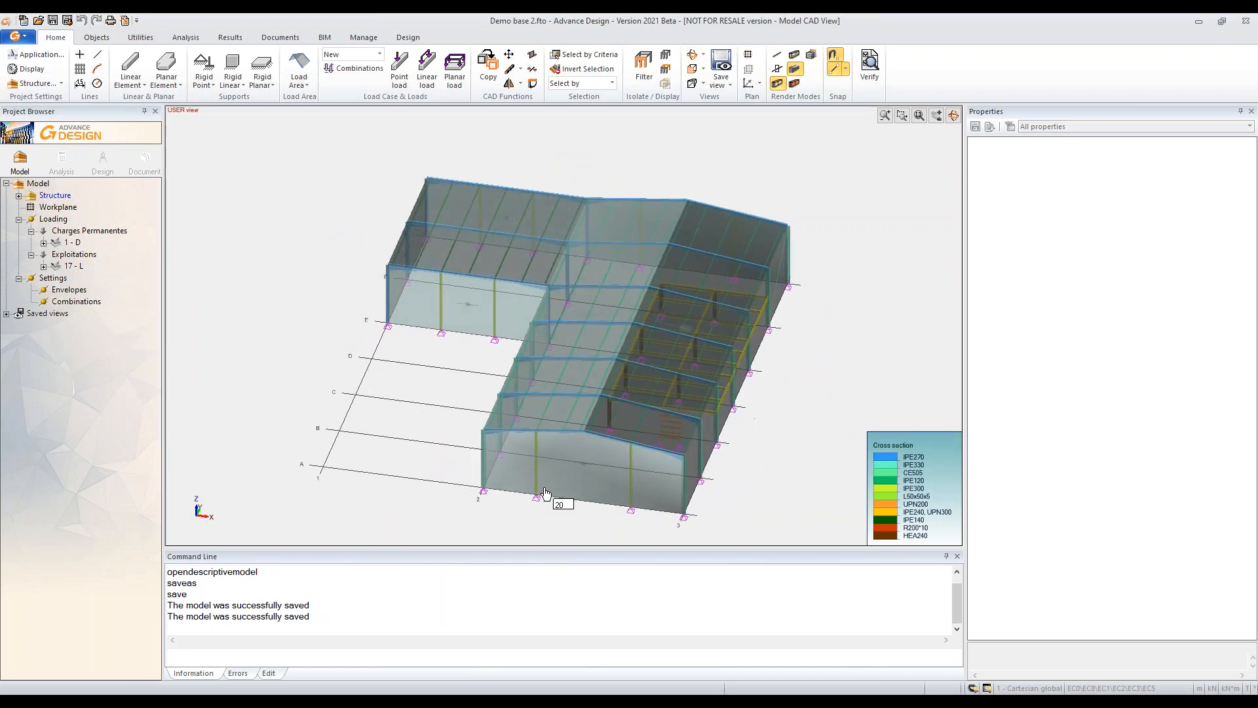
left_click(547, 493)
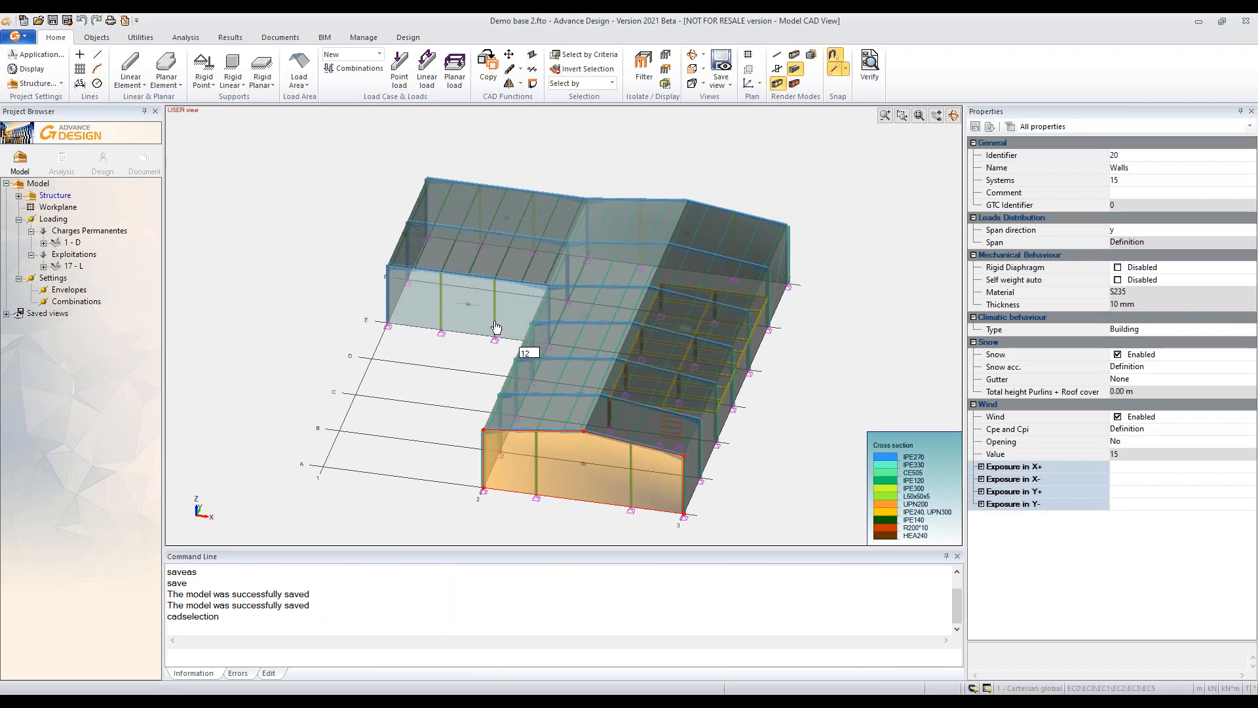
key("Escape")
middle_click_drag(494, 326, 485, 315, "shift")
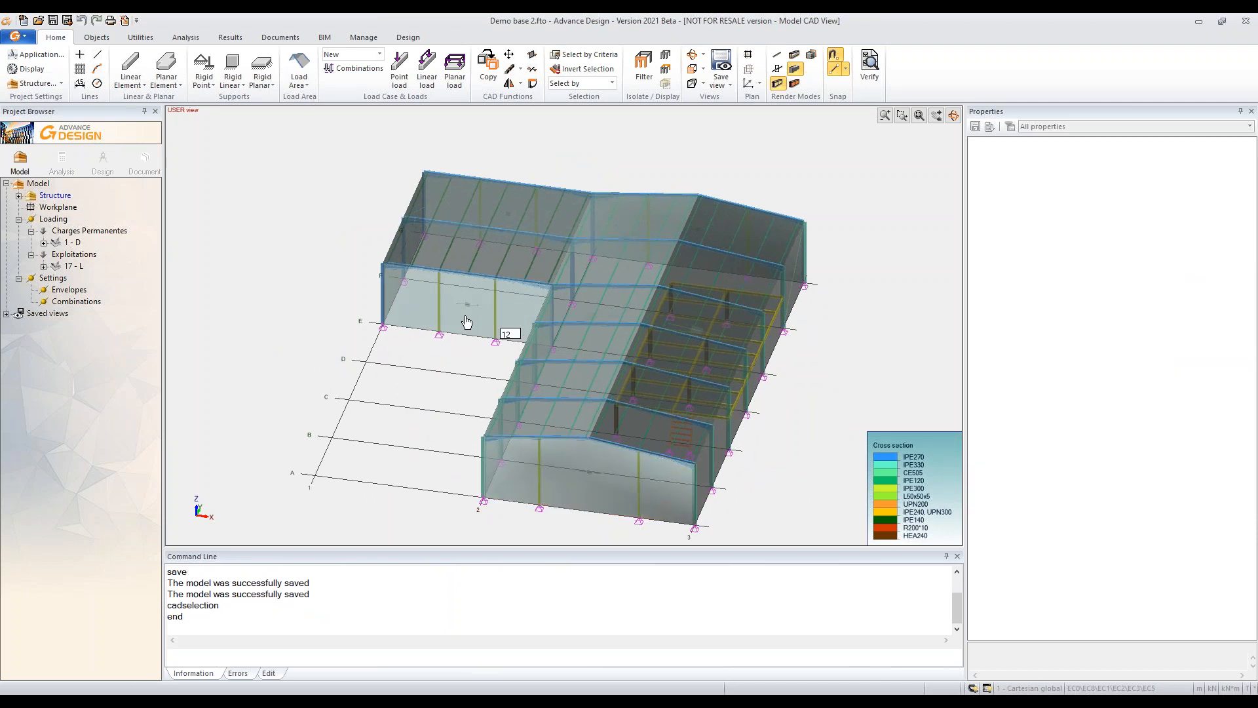
scroll(460, 315, "up", 1)
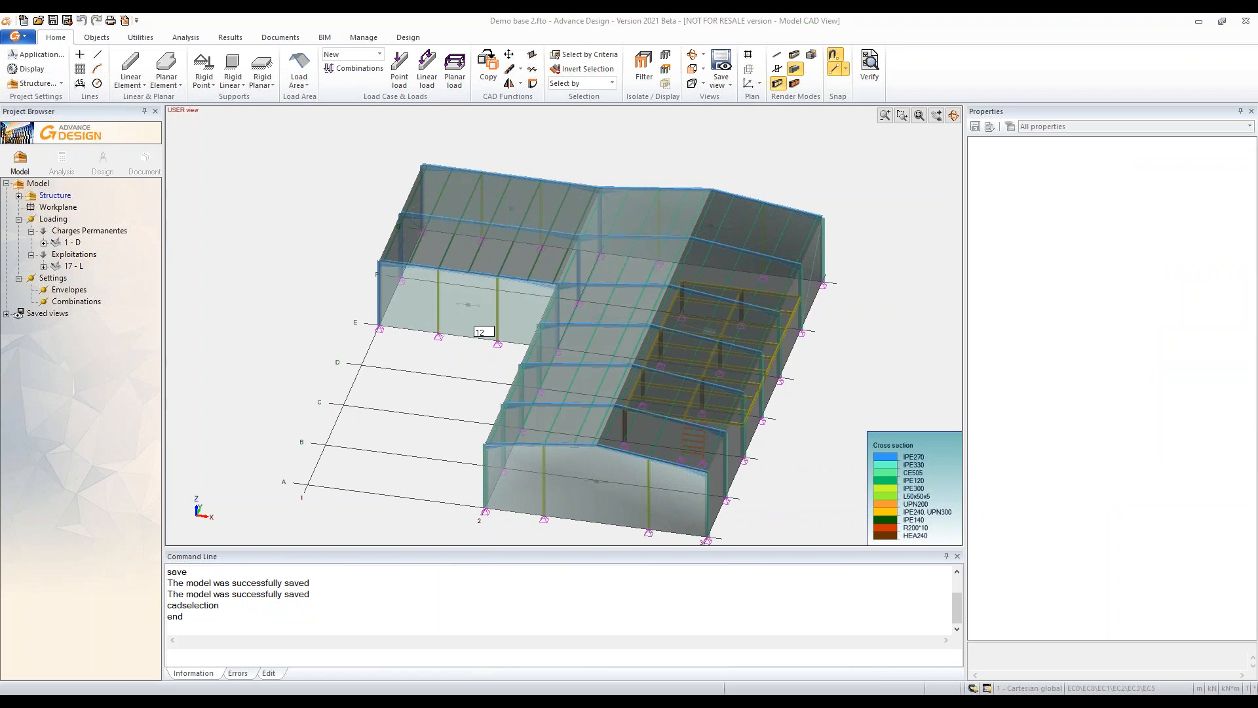
left_click(458, 20)
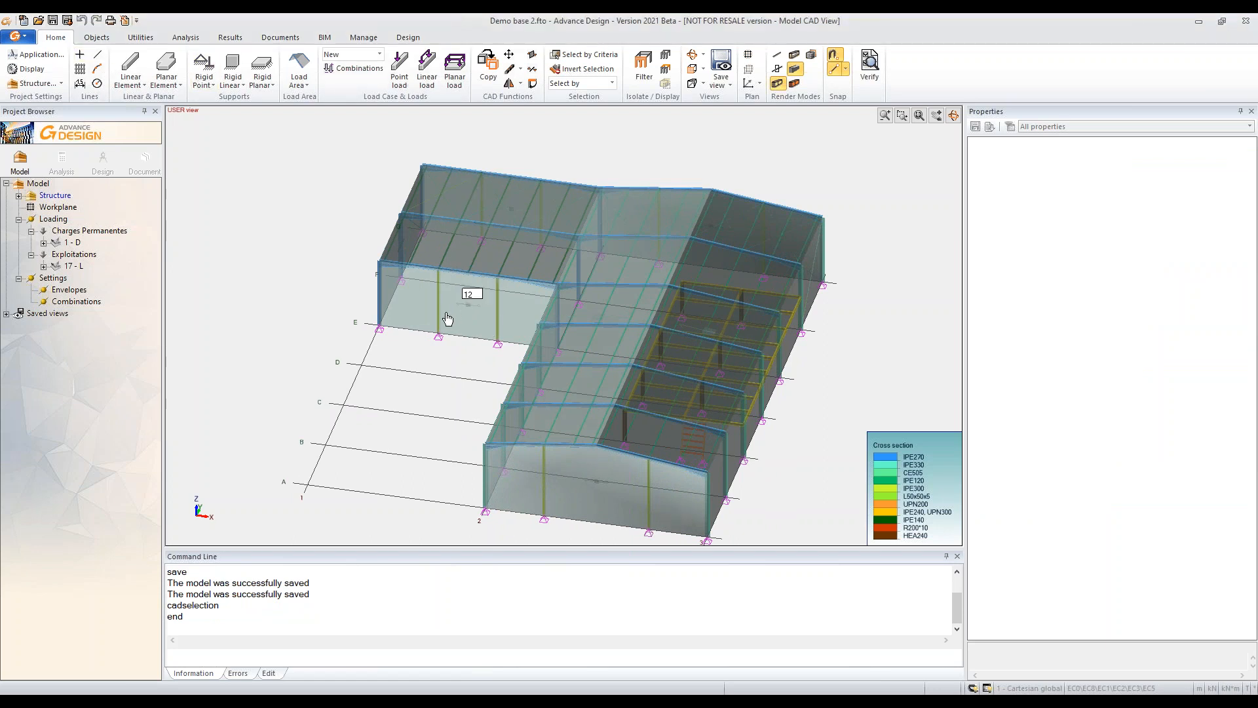
scroll(448, 318, "up", 3)
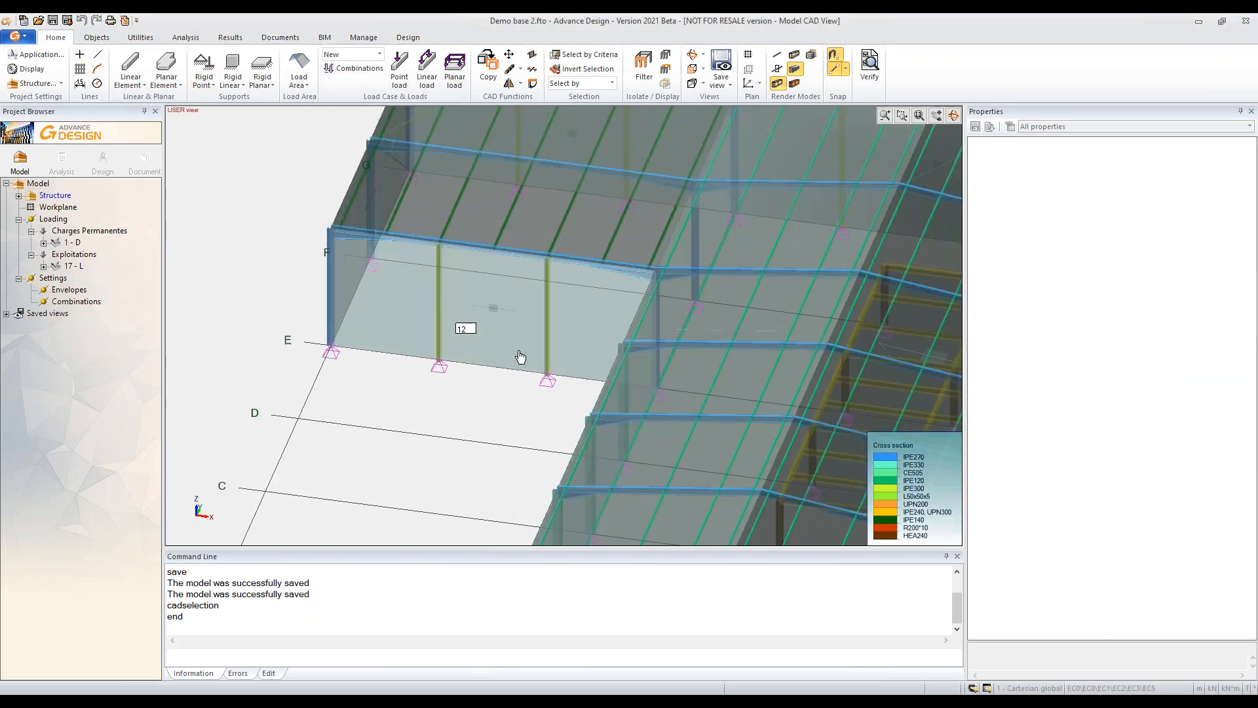
scroll(550, 391, "down", 5)
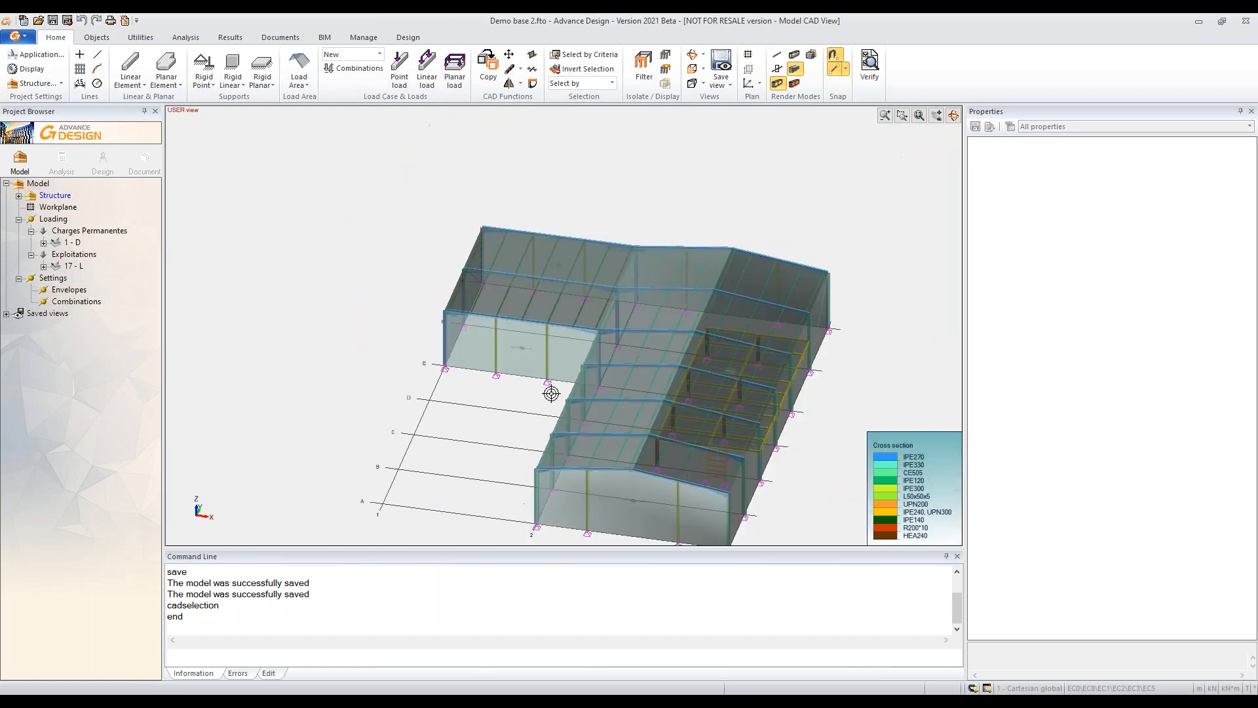
middle_click_drag(550, 390, 450, 369)
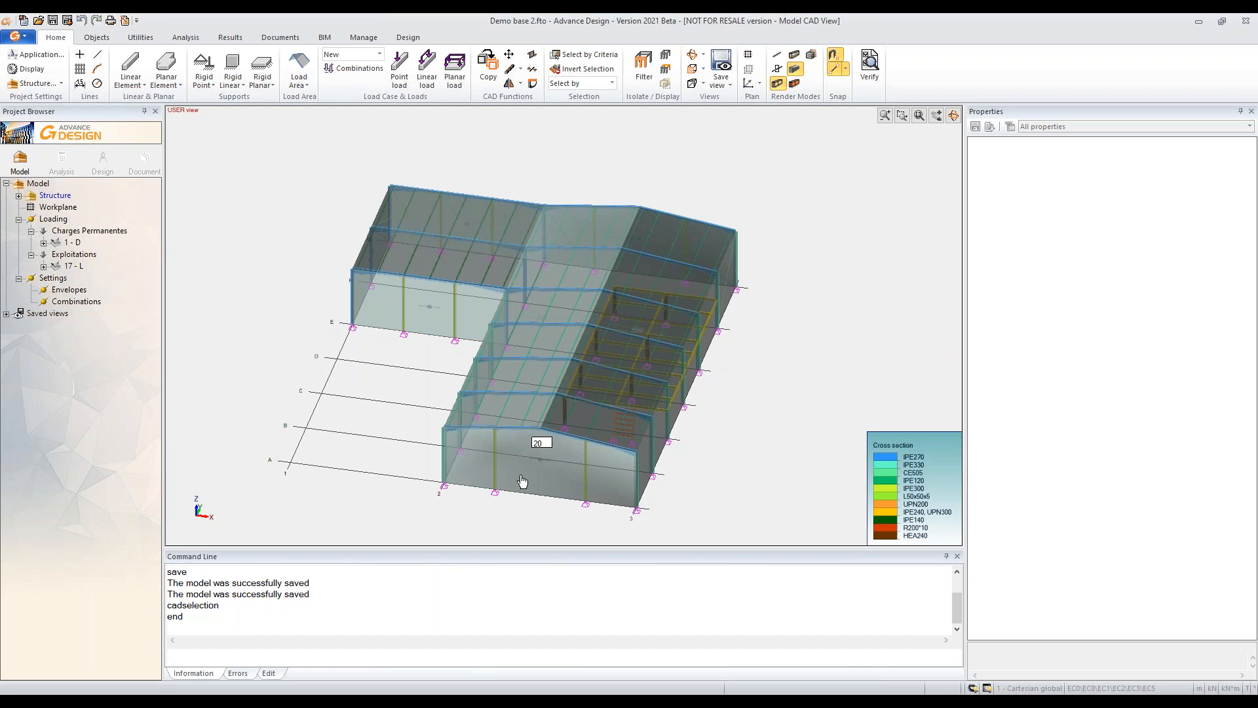
scroll(523, 482, "up", 1)
key("alt+6")
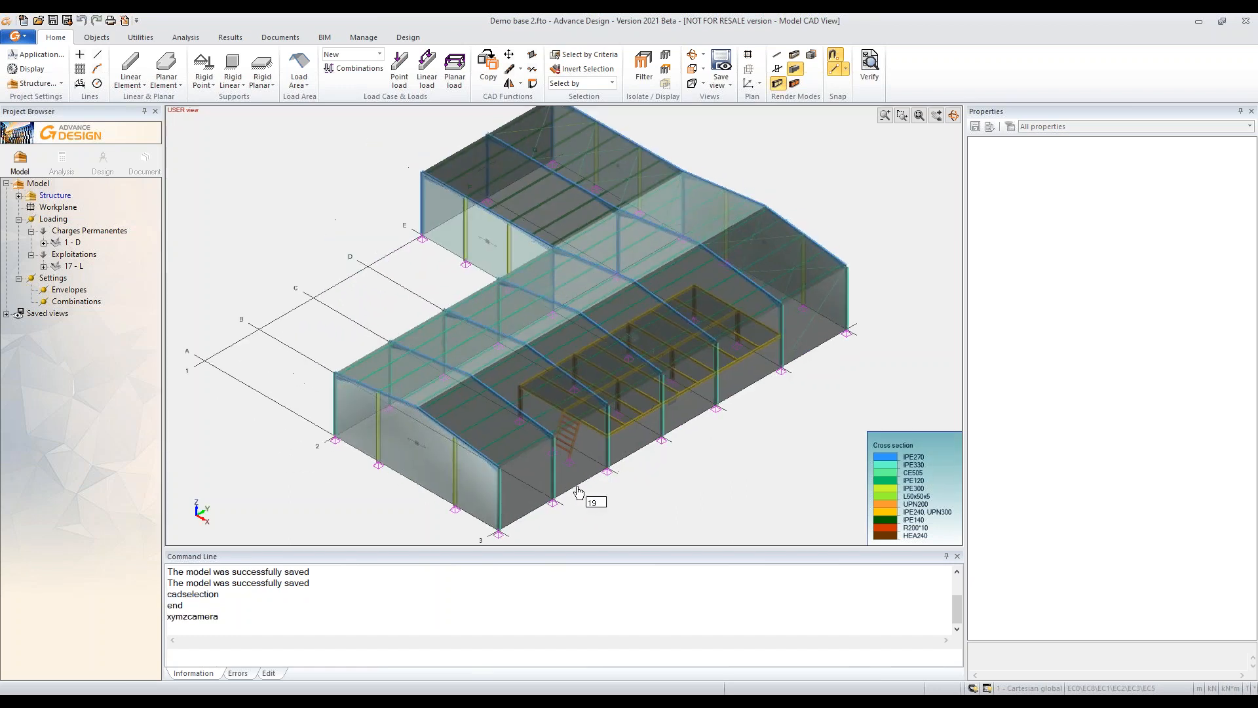
Step: Set the wind opening of the gable wall on axis A to Openings rate(%) with a value of 20
left_click(430, 454)
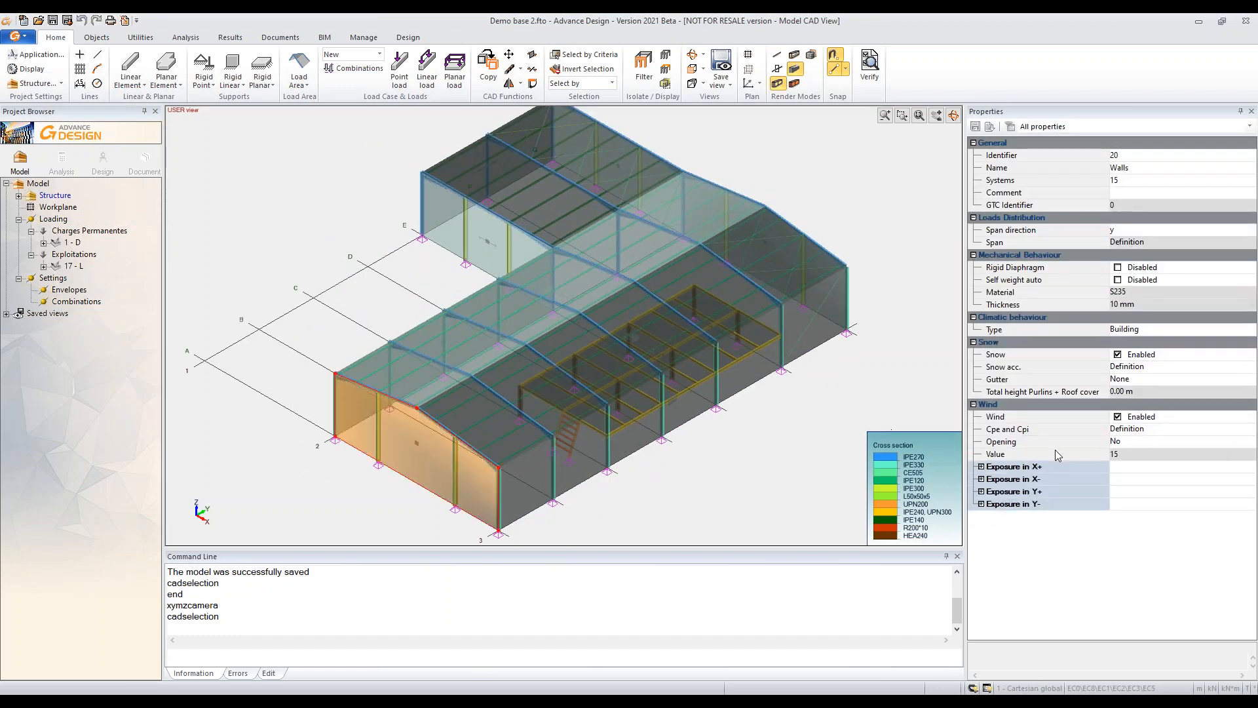
left_click(1210, 440)
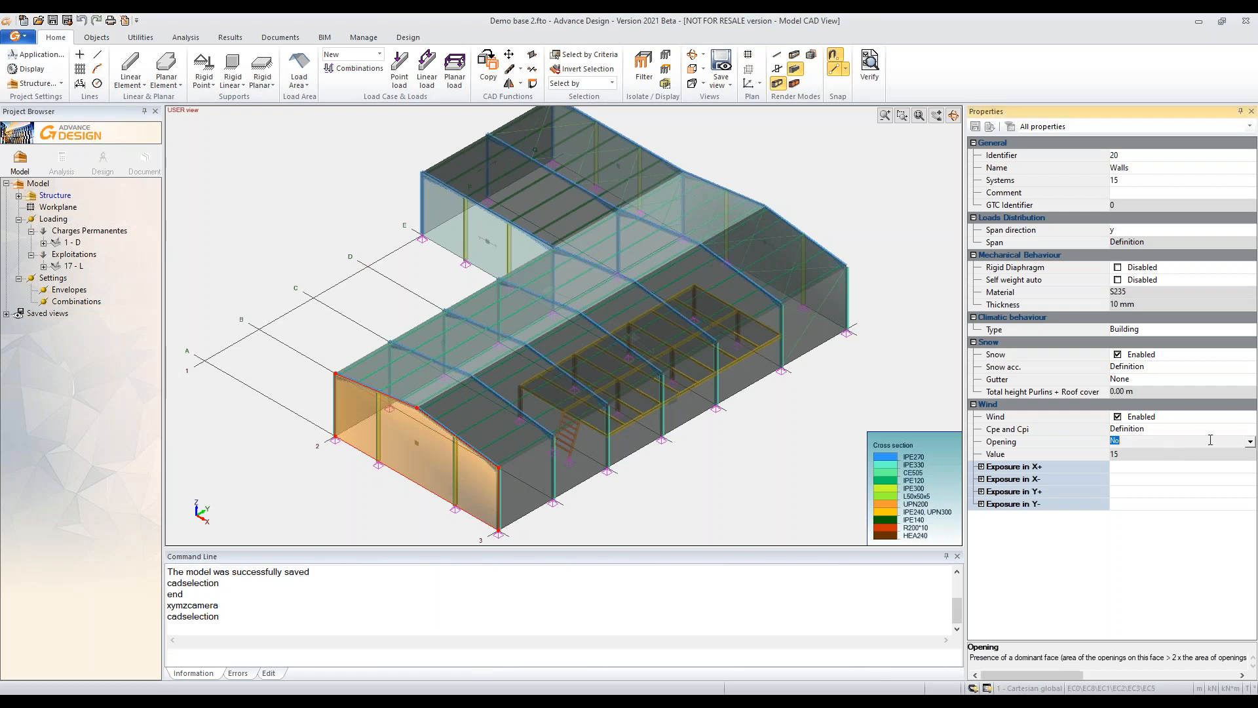
left_click(1251, 442)
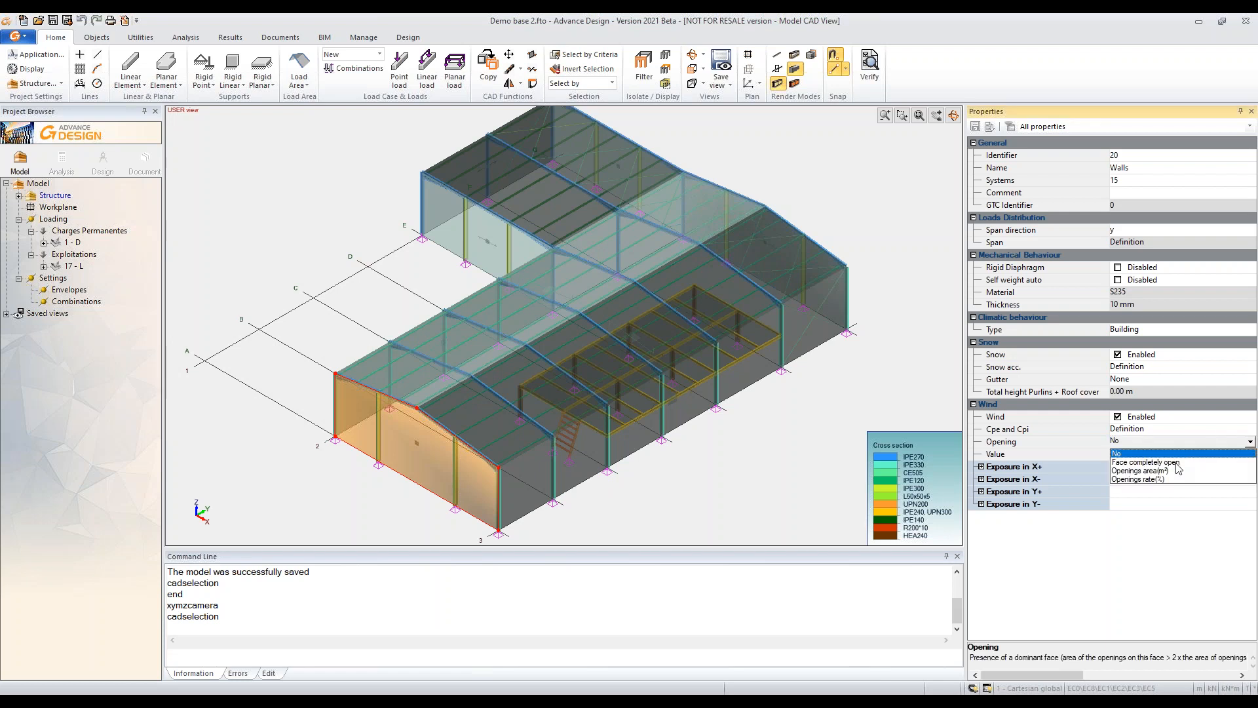
left_click(1141, 479)
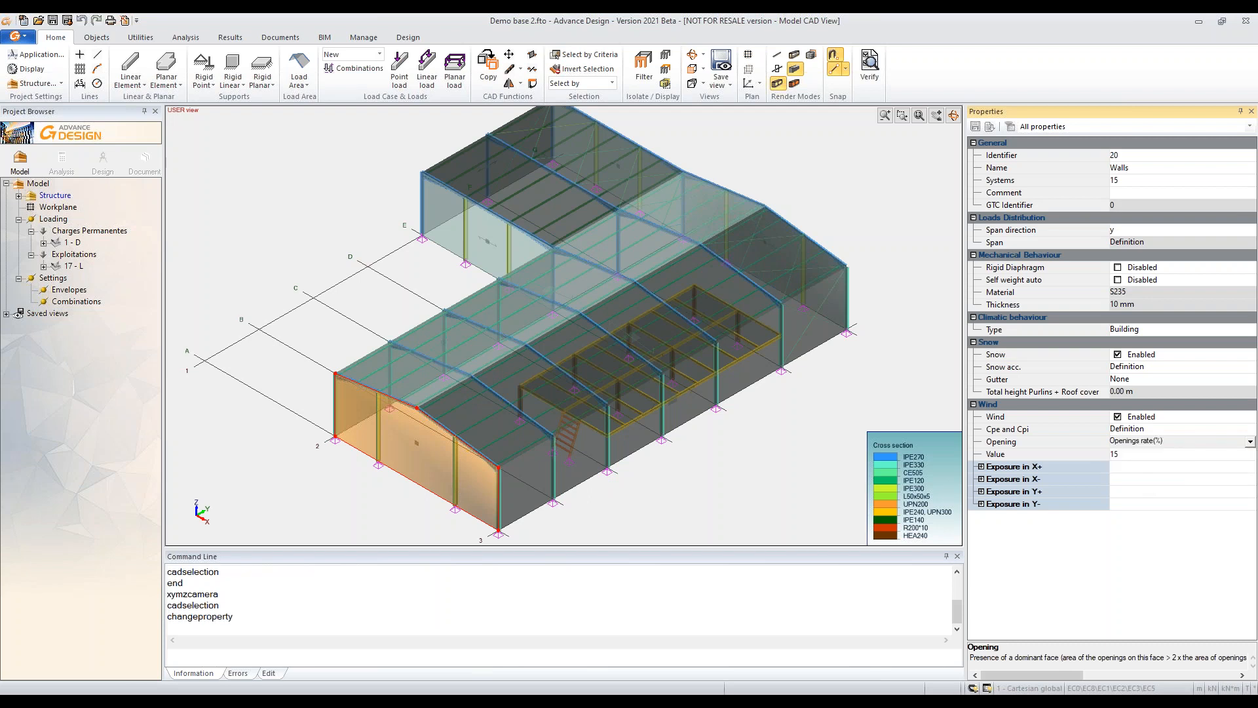
left_click(1123, 454)
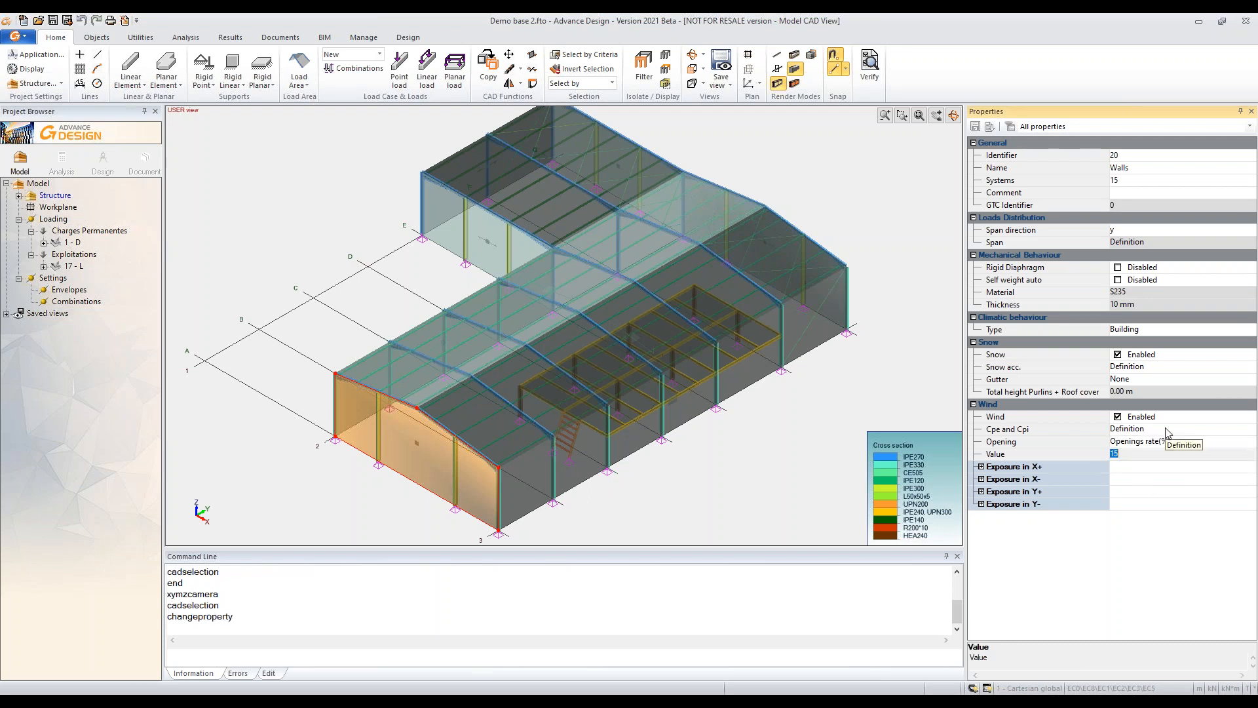
type("20")
key("Return")
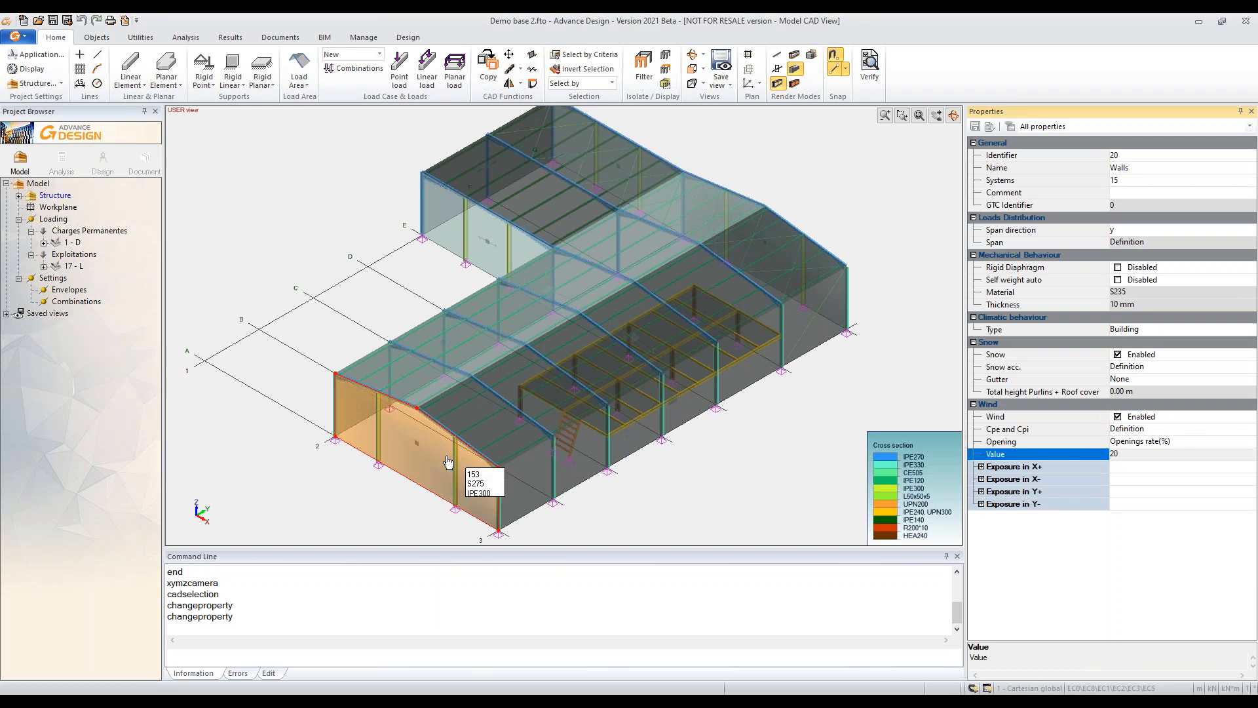
Step: Set the wind opening of the long side wall on axis 3 to Openings rate(%) with a value of 15
left_click(507, 482)
left_click(1140, 442)
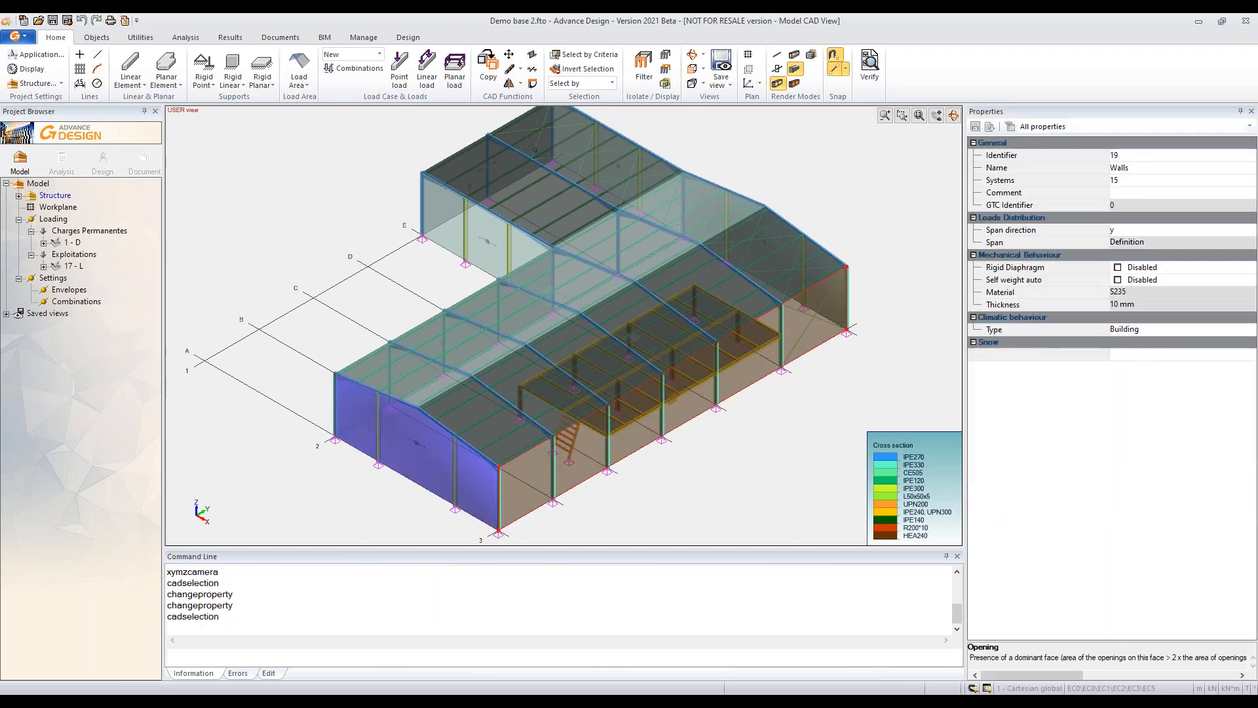
left_click(1248, 442)
left_click(1140, 479)
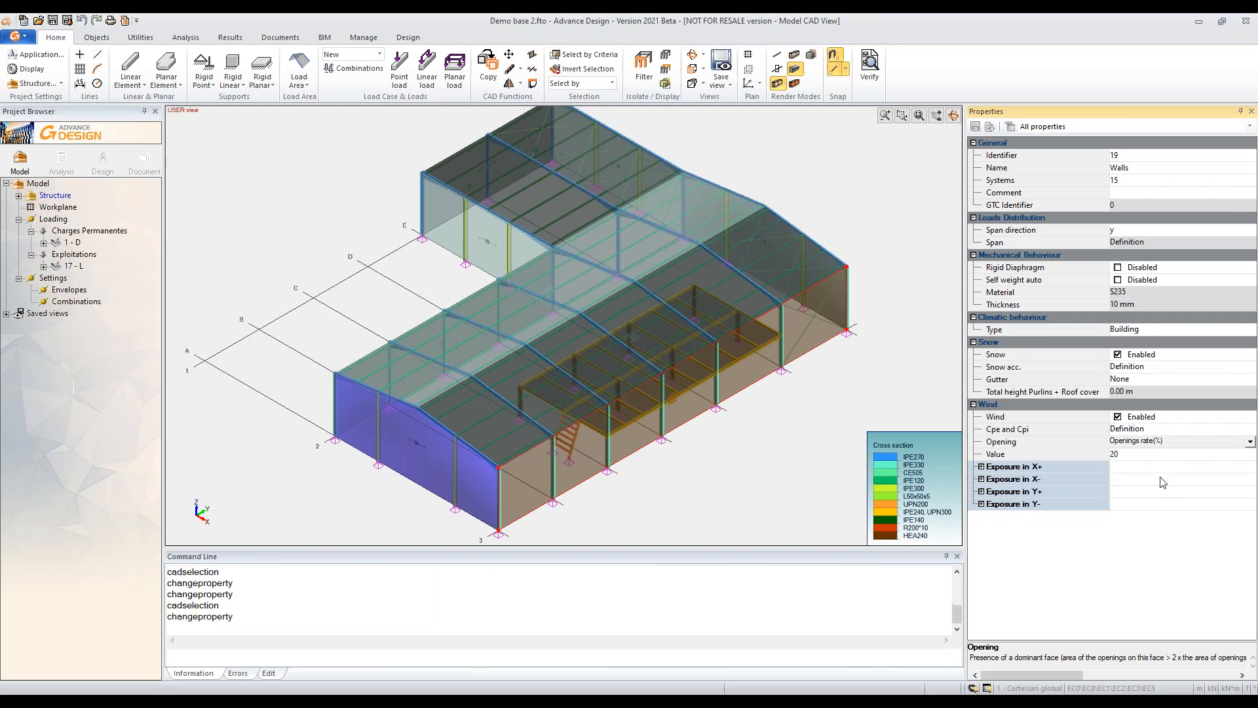
left_click(1148, 453)
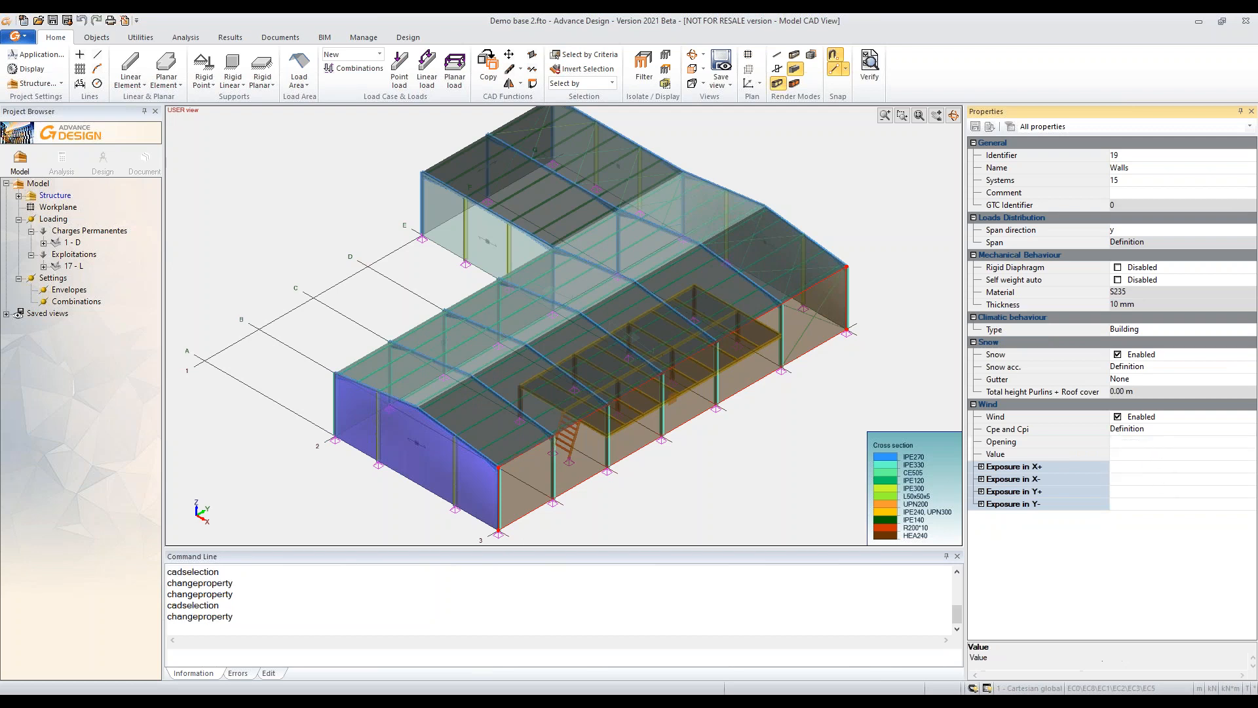
type("15")
key("Return")
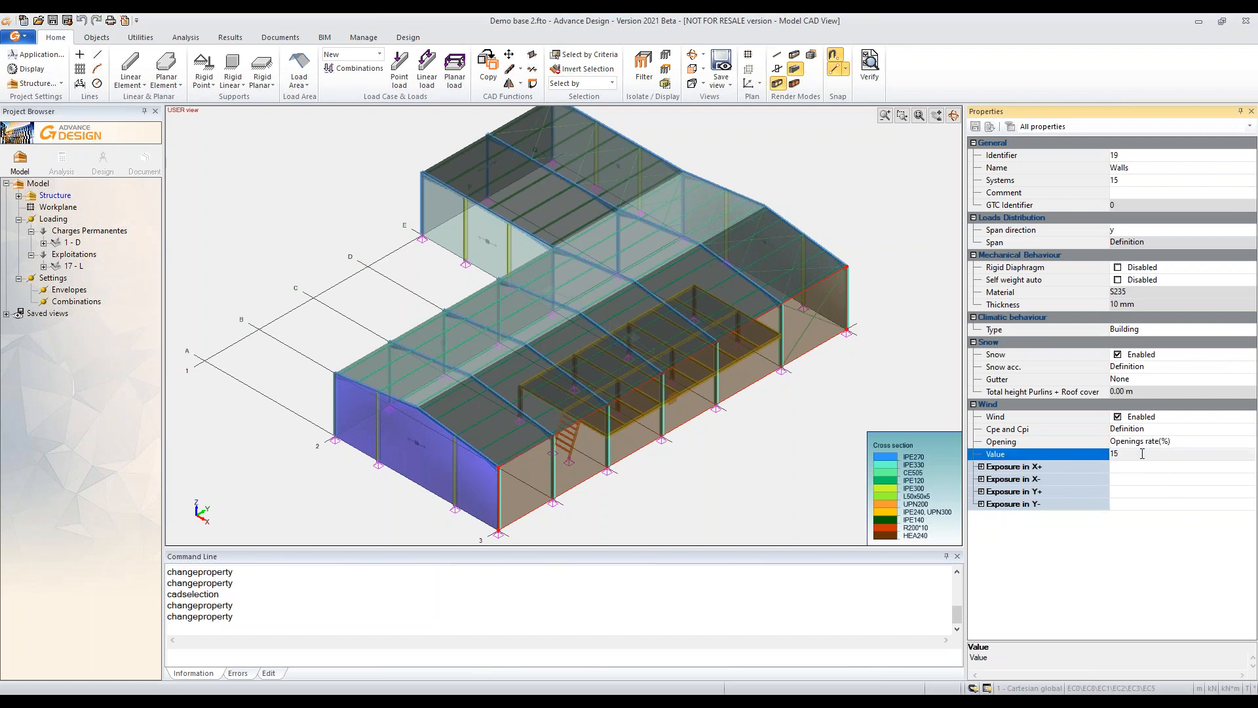
key("Escape")
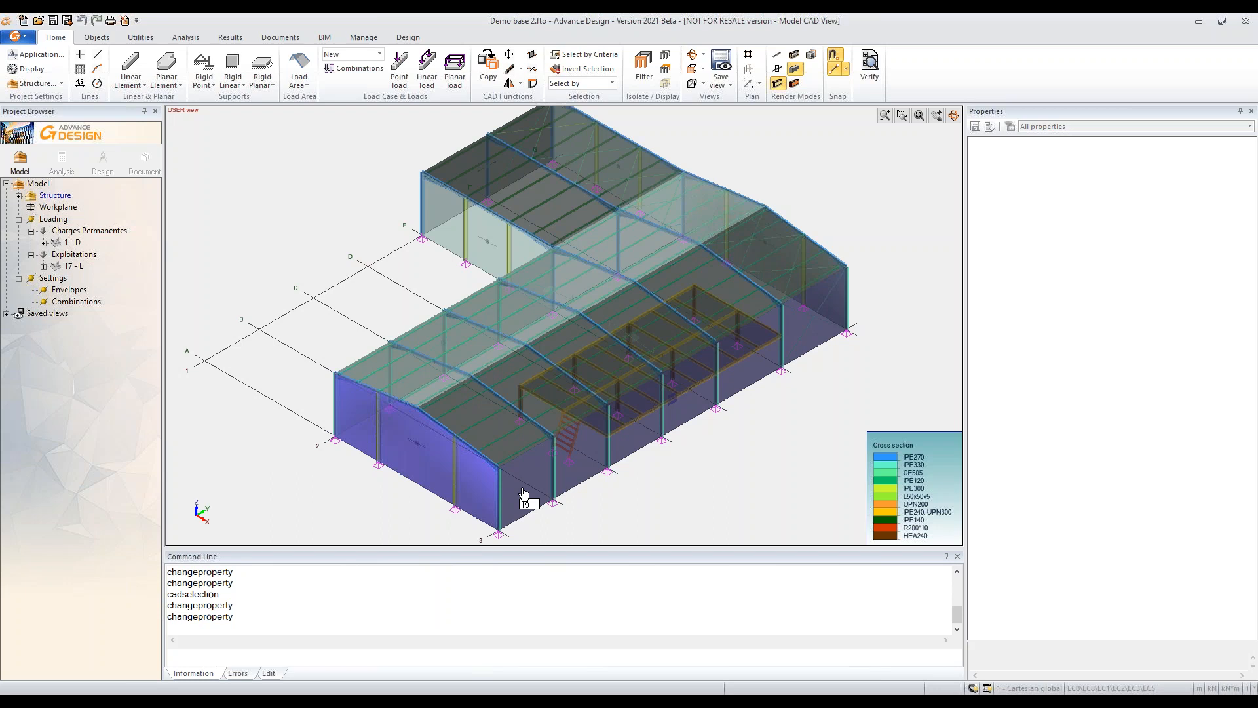
Step: Create a Wind EN 1991-1-4 NF load case family under Loading
middle_click_drag(452, 467, 469, 451, "shift")
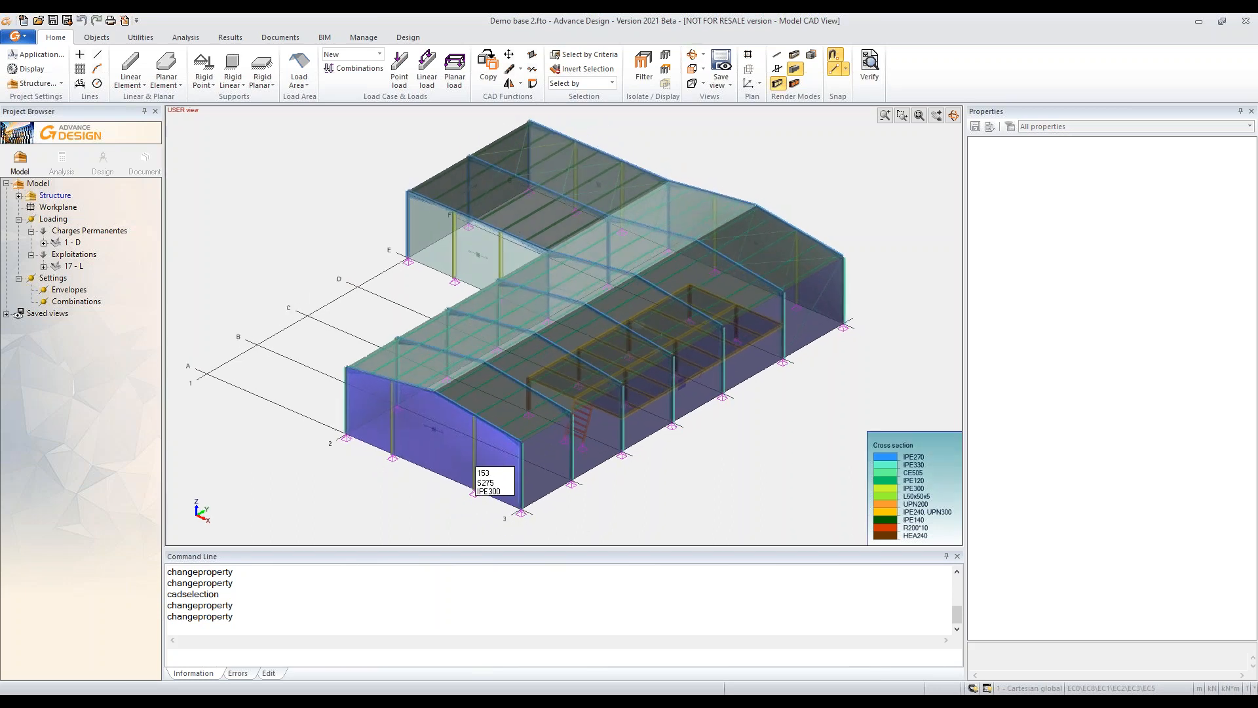
middle_click(469, 452)
middle_click(469, 452)
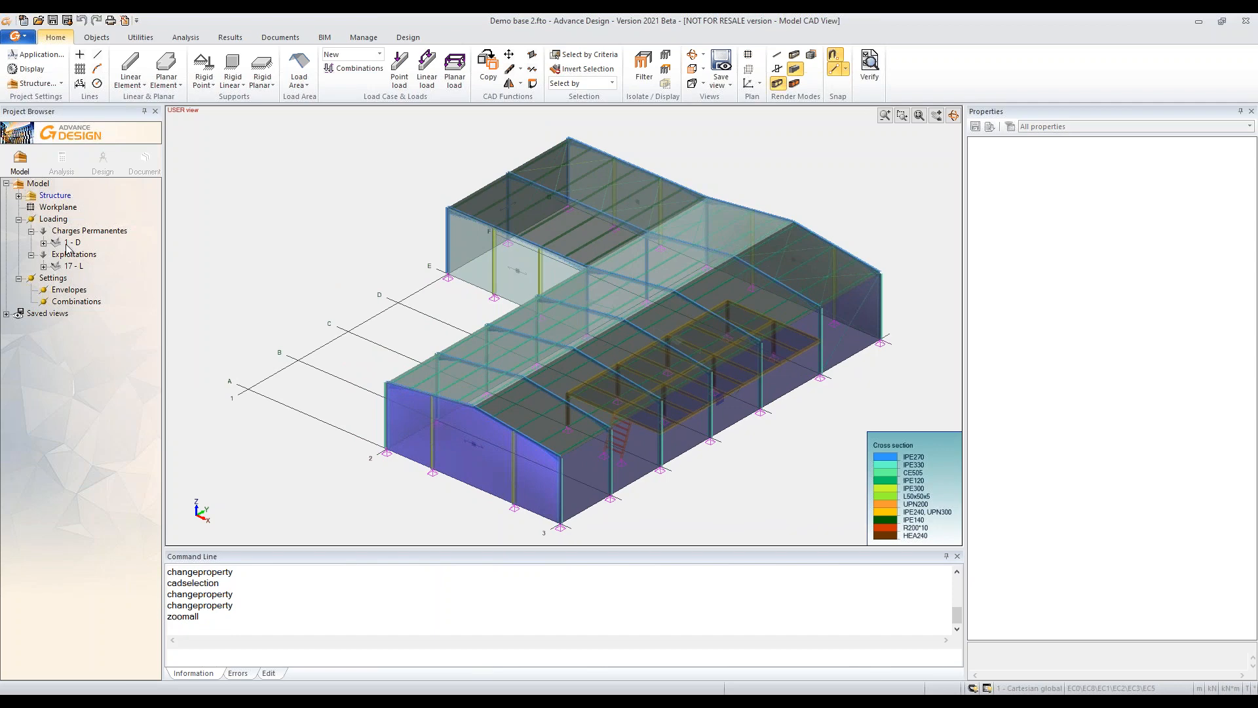
left_click(54, 220)
right_click(54, 220)
left_click(77, 224)
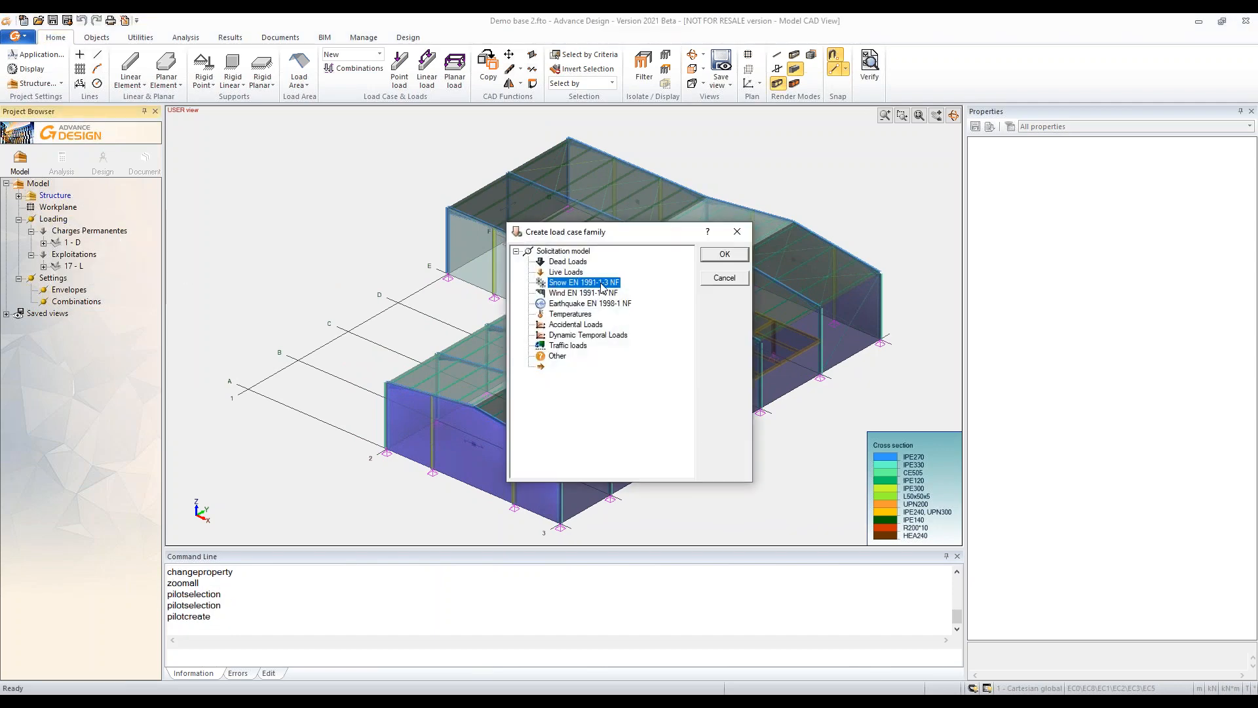
double_click(582, 293)
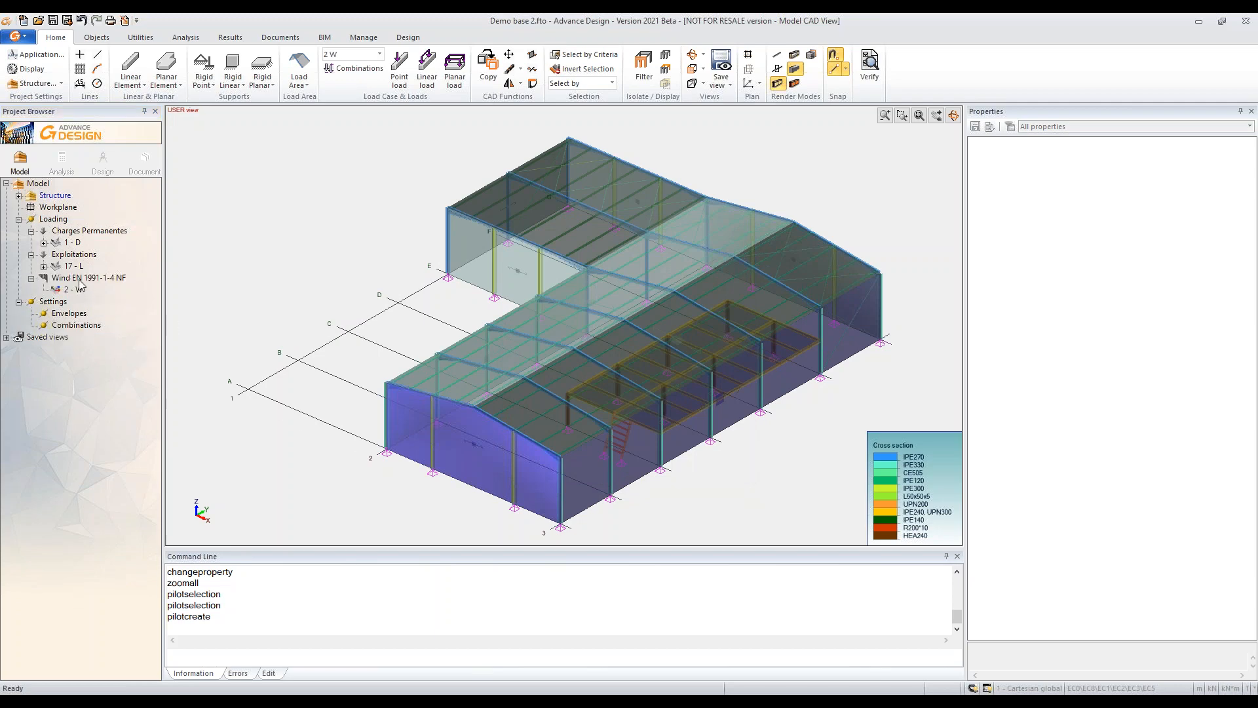
Step: Set the wind family's wind speed region to 2 on the map and its structural factor CsCd to Auto
left_click(1016, 331)
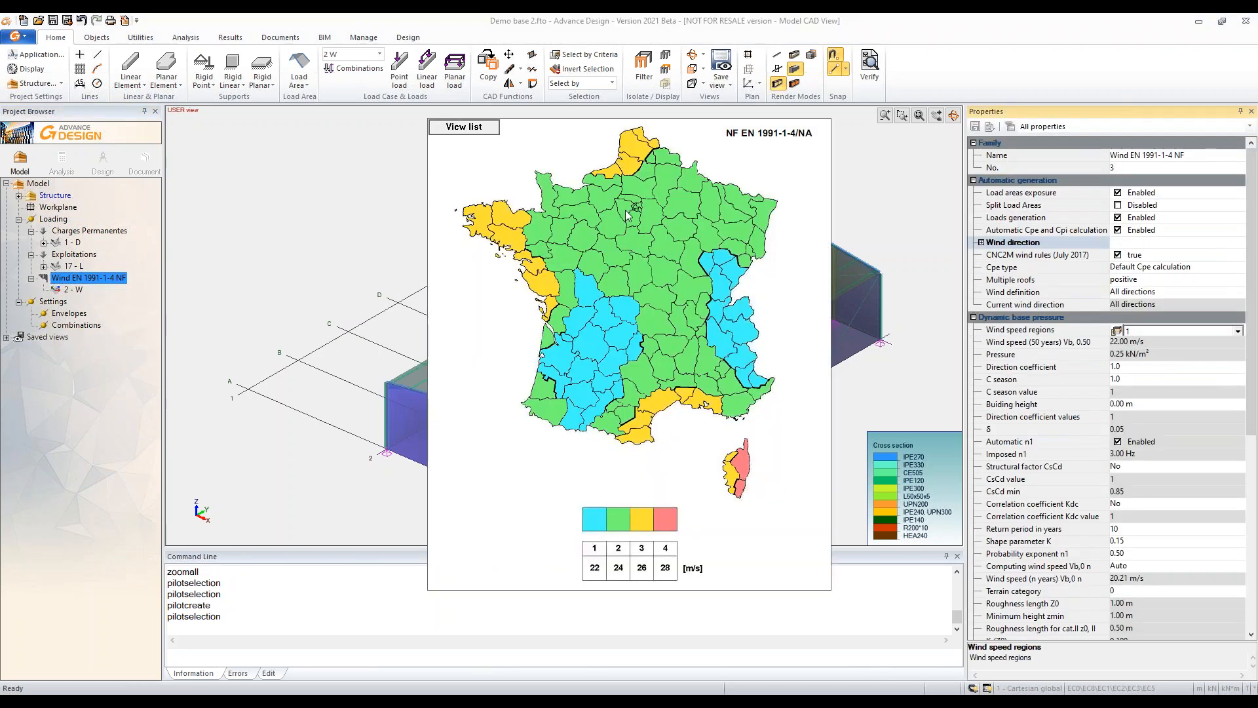
left_click(627, 216)
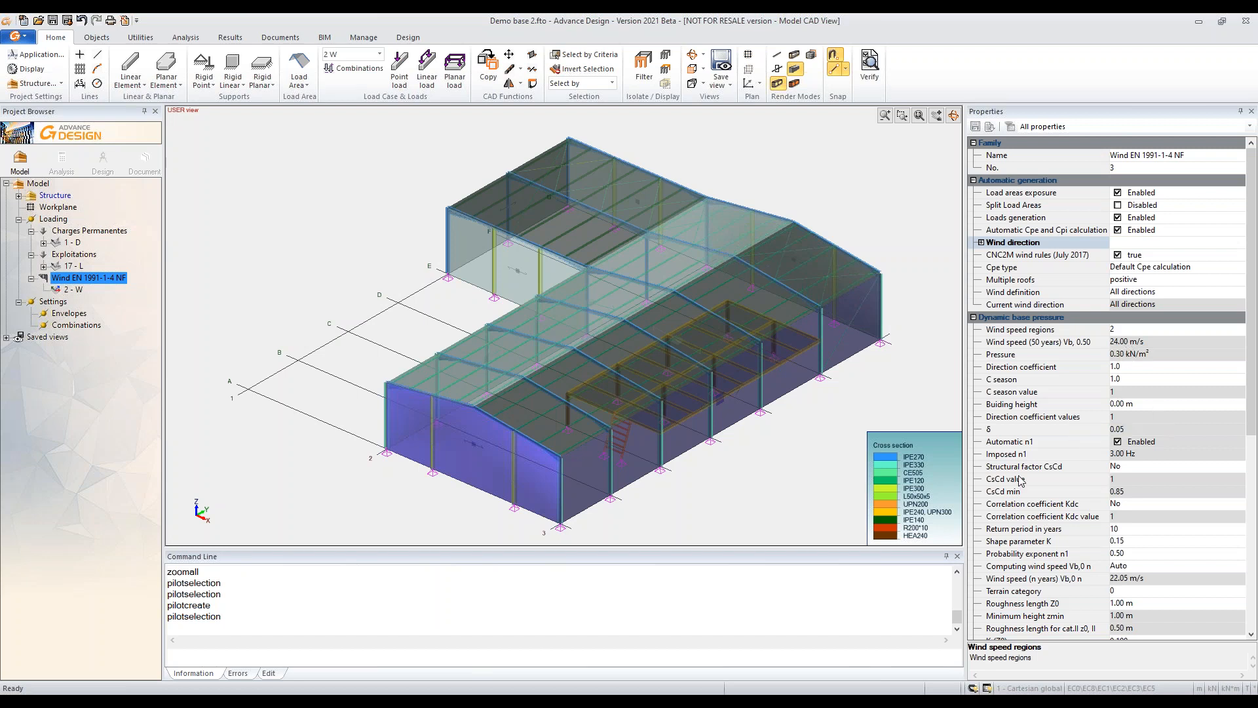
left_click(1129, 468)
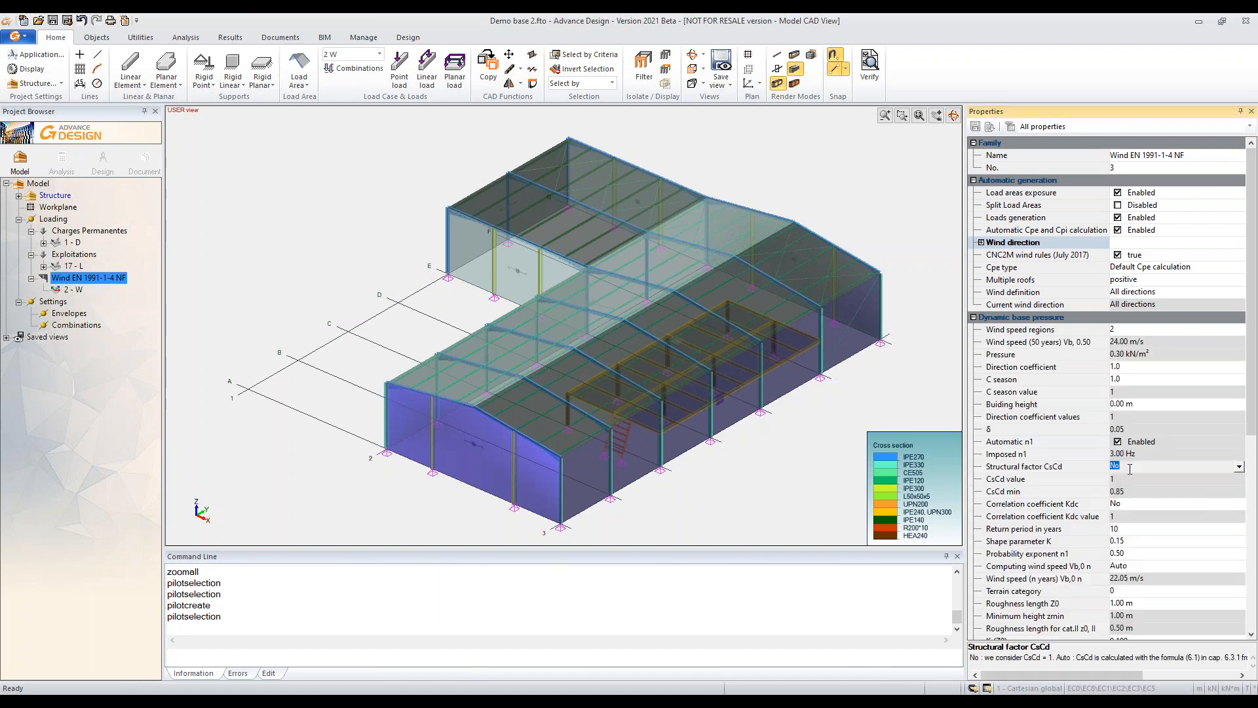
left_click(1238, 468)
left_click(1113, 483)
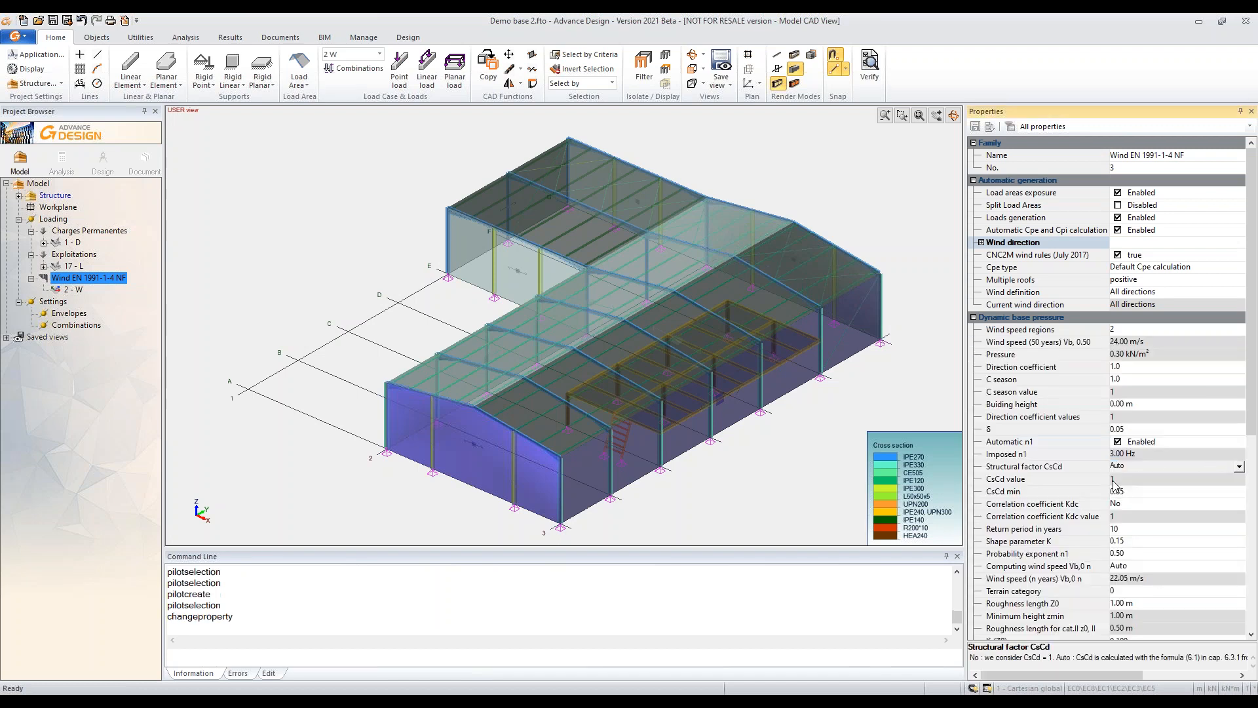
Step: Set the wind family's correlation coefficient Kdc to Auto and its return period to 50 years
left_click(1155, 503)
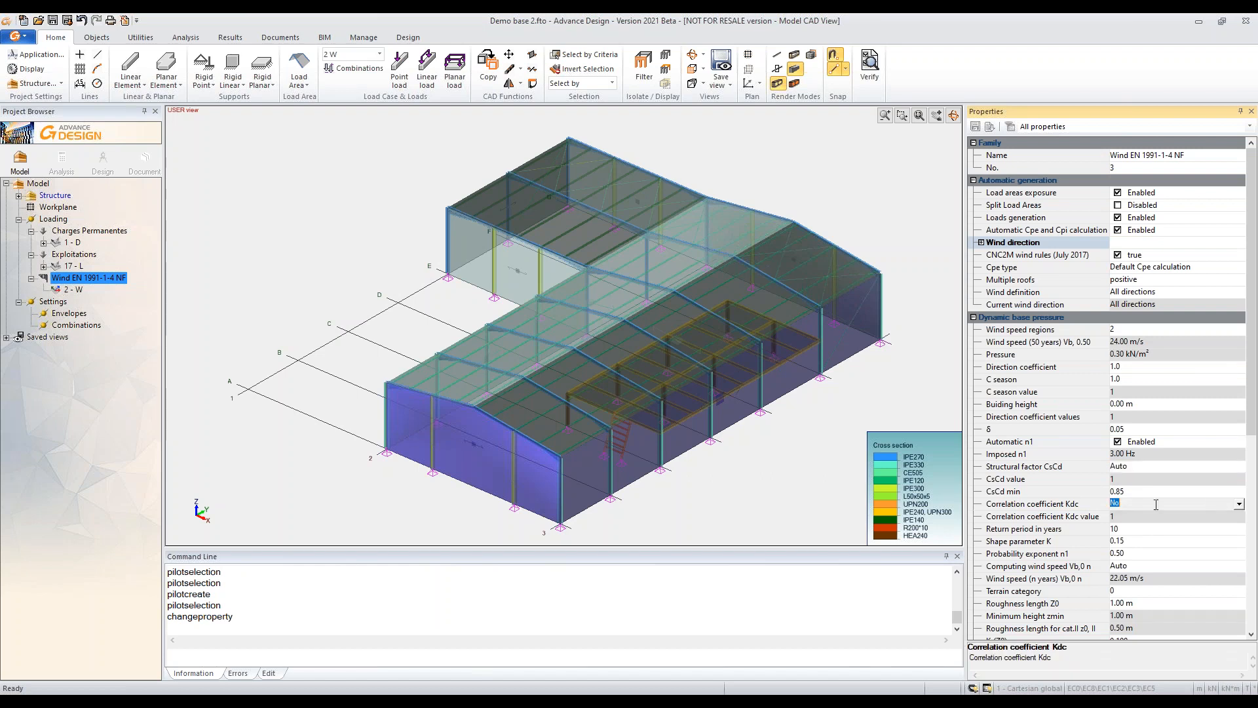
left_click(1239, 504)
left_click(1121, 528)
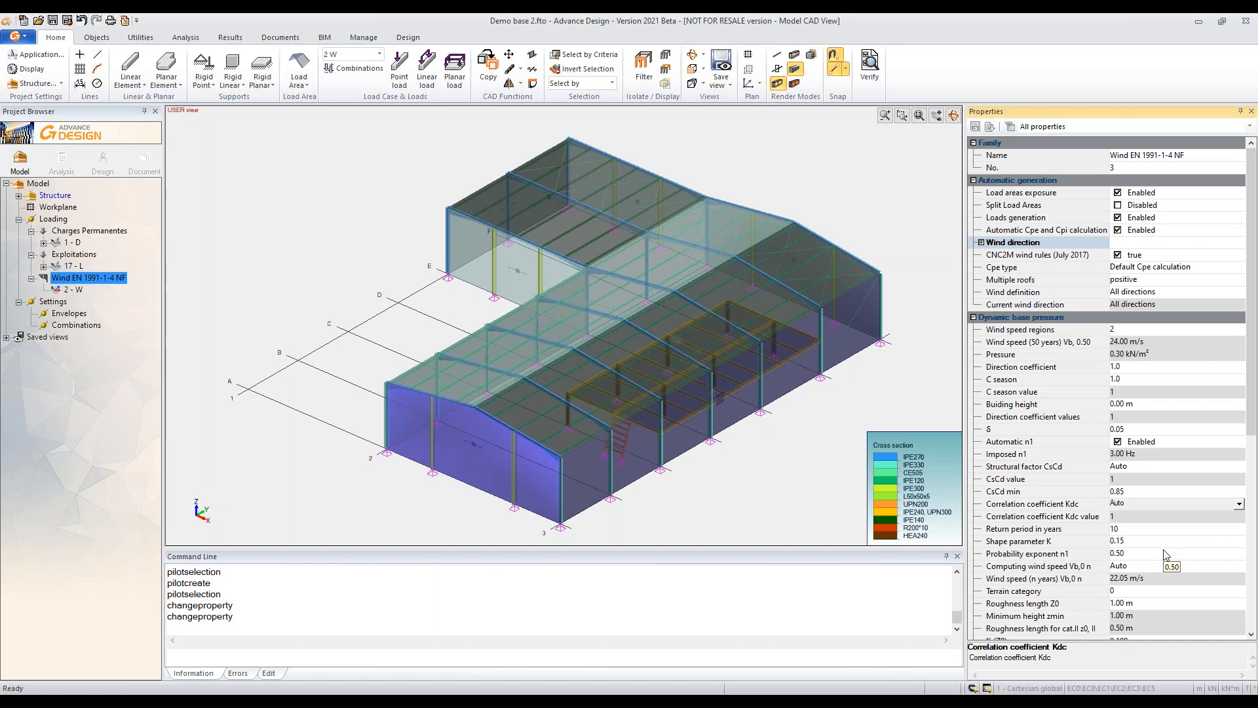
left_click(1140, 529)
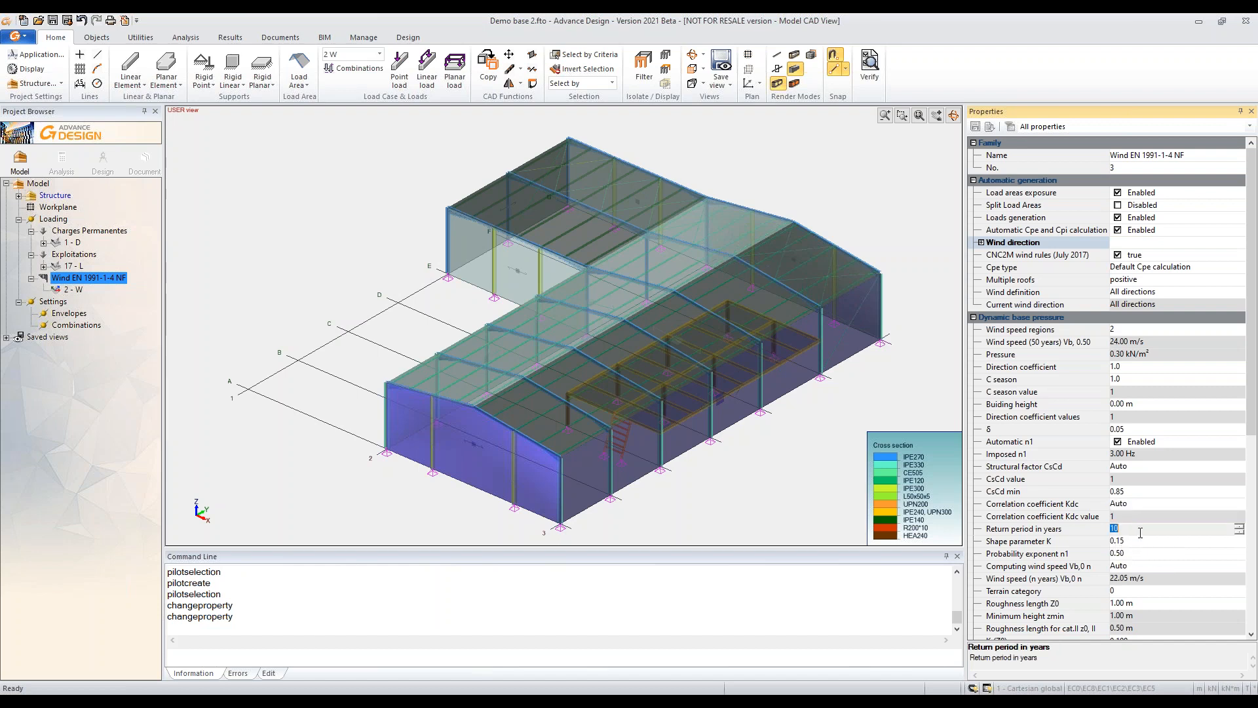
key("Return")
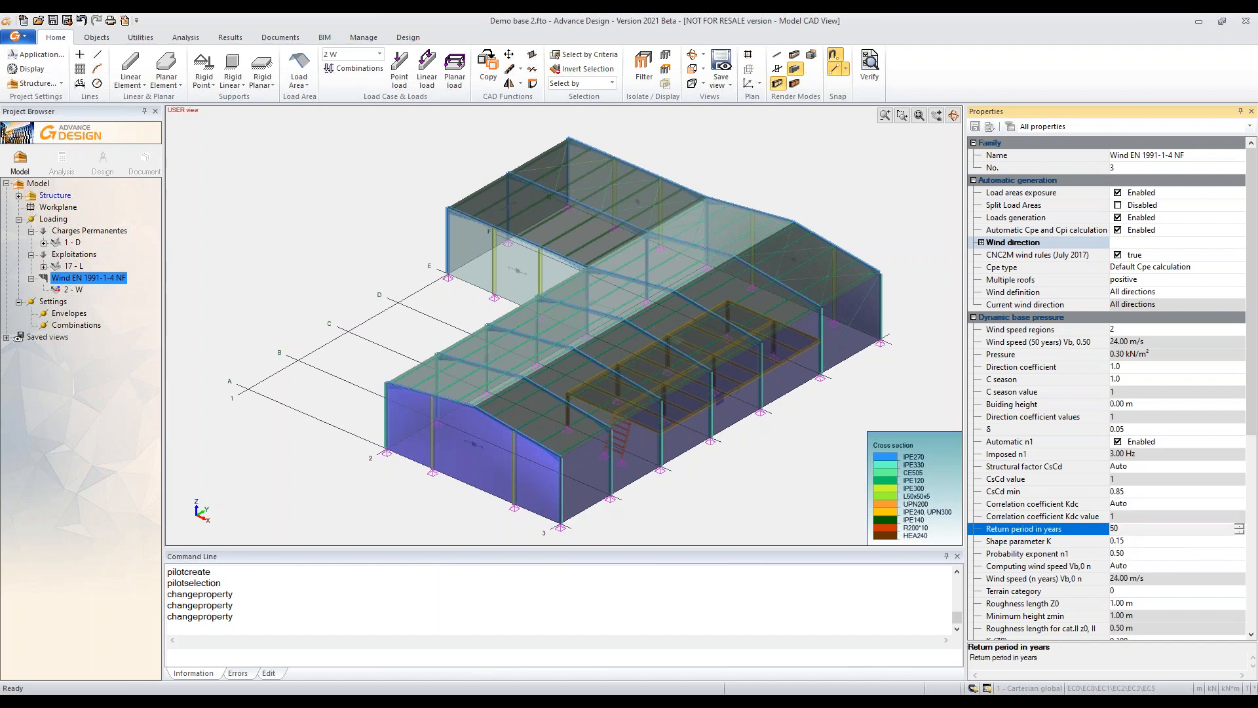
Step: Generate the wind load cases automatically from the Wind EN 1991-1-4 NF family and clear the selection
right_click(101, 279)
left_click(141, 303)
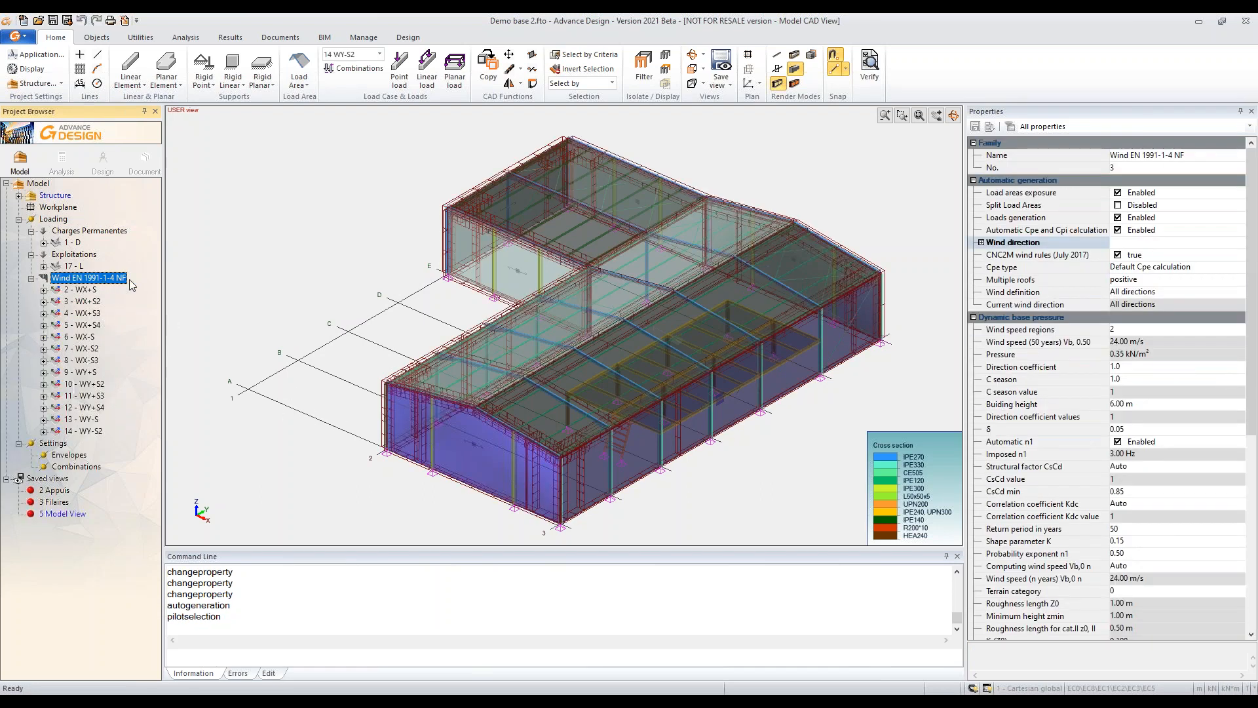
key("alt+6")
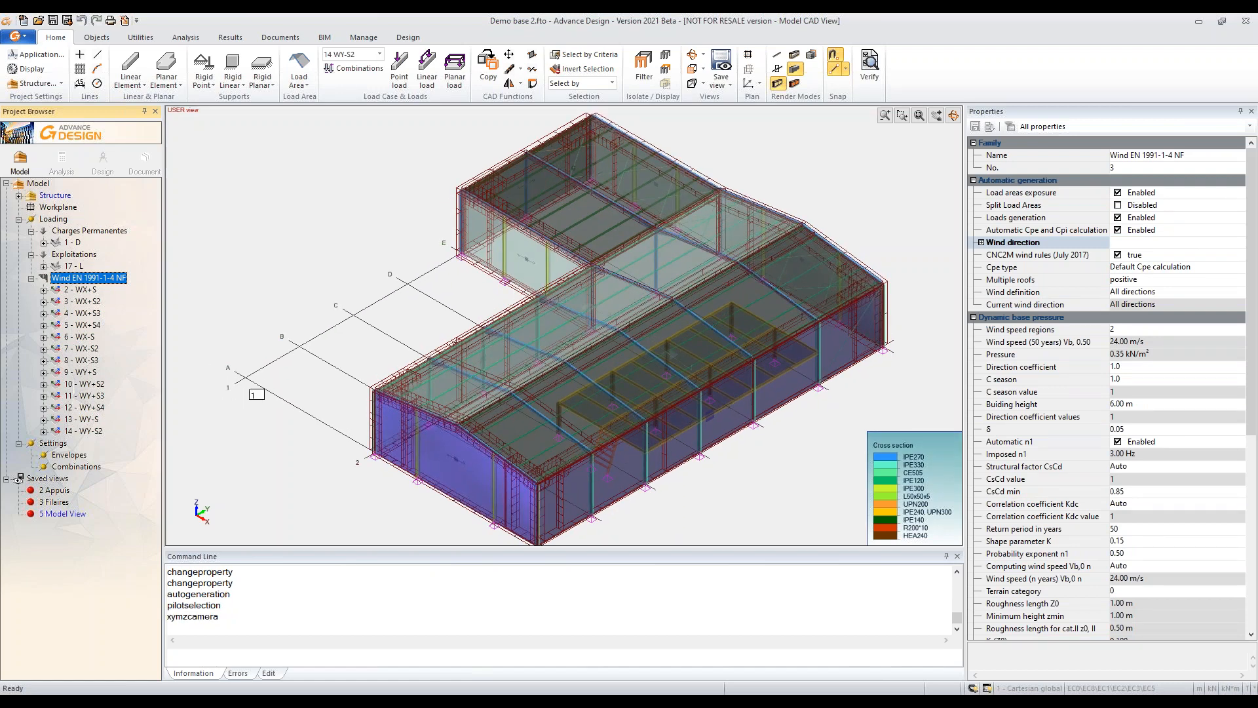
key("Escape")
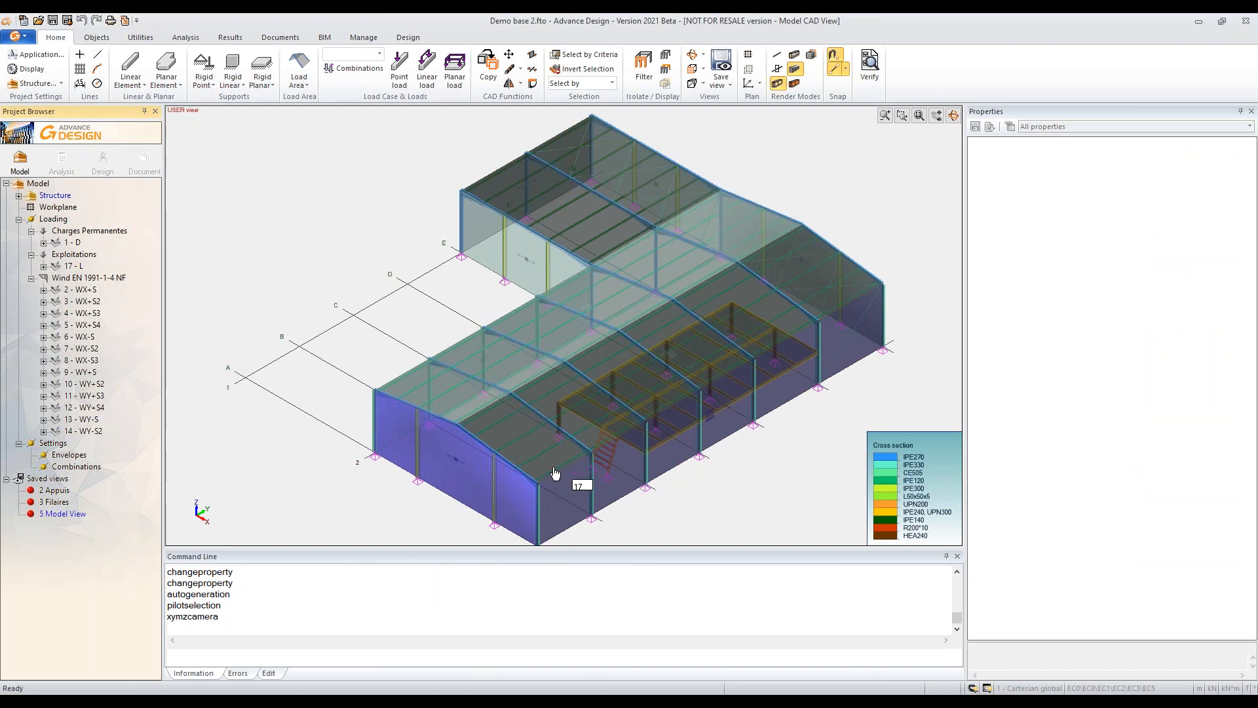
Step: Examine the L-shaped building and its wall surfaces from several sides
middle_click_drag(544, 473, 651, 320, "shift")
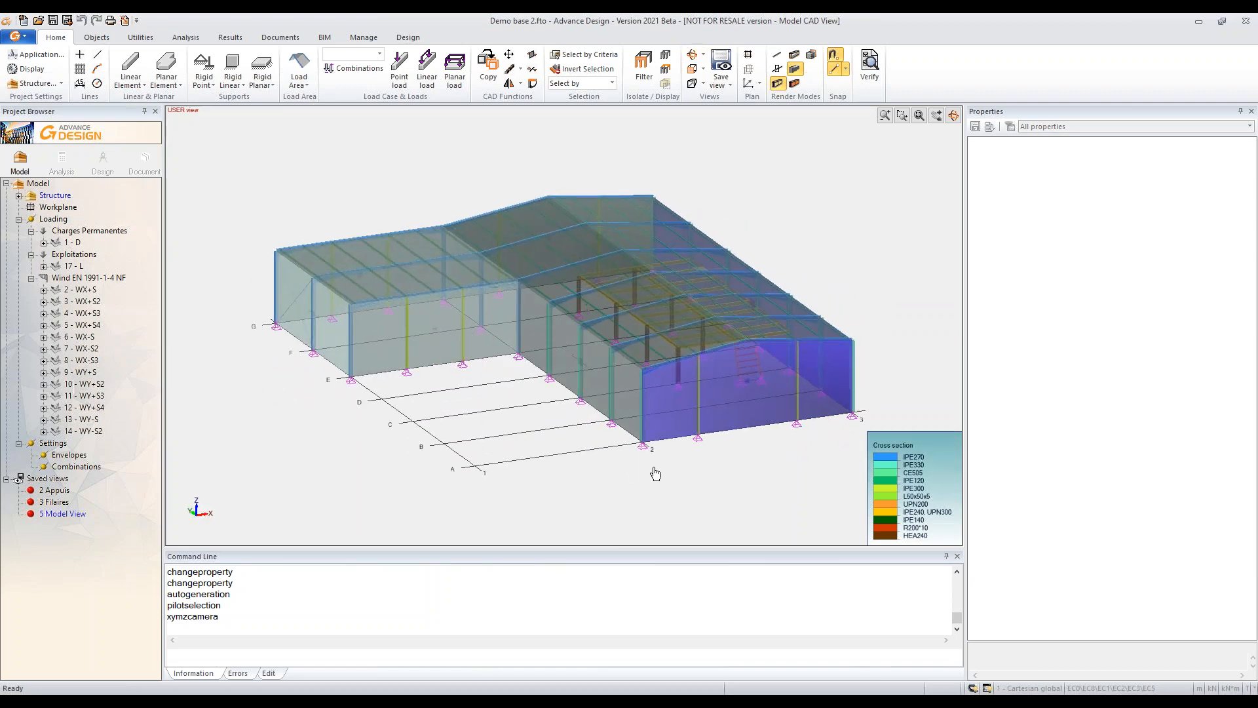
middle_click_drag(661, 478, 714, 474, "shift")
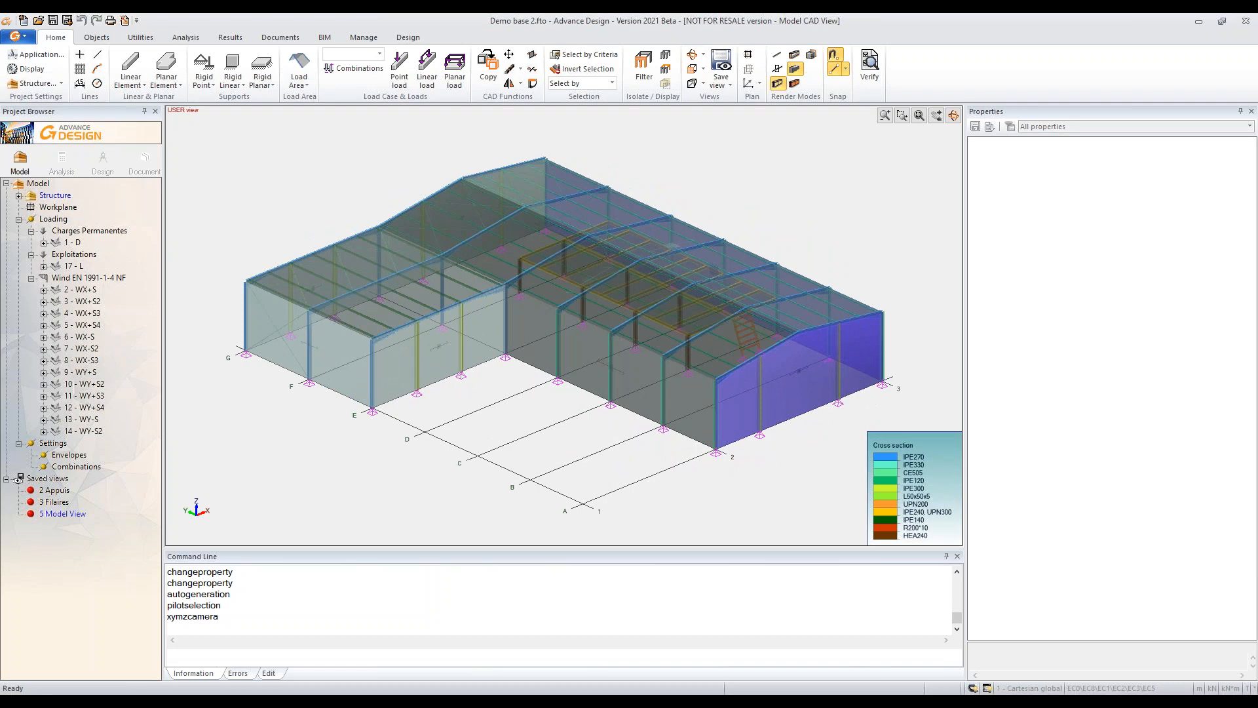
mouse_move(477, 474)
middle_mouse_down("shift")
mouse_move(610, 444)
mouse_move(533, 474)
mouse_move(578, 440)
mouse_move(553, 435)
mouse_move(539, 485)
mouse_move(557, 438)
mouse_move(490, 462)
middle_mouse_up("shift")
middle_click(512, 474)
middle_click(512, 475)
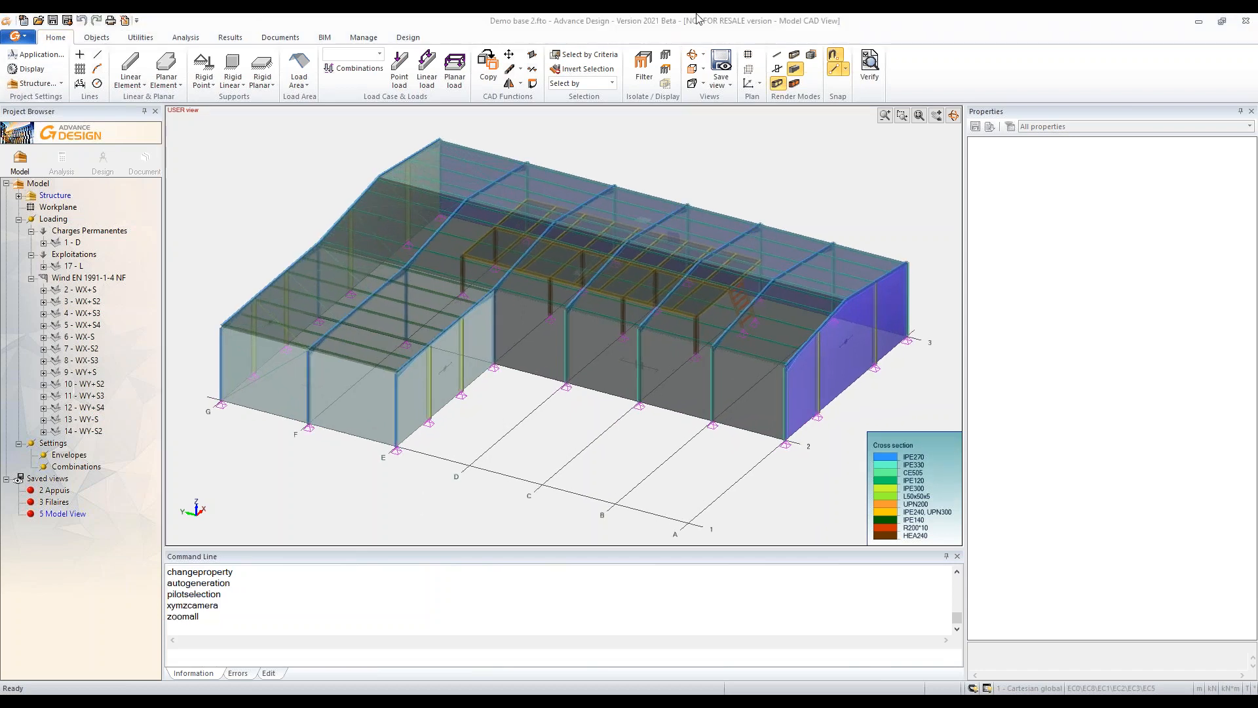
middle_click_drag(576, 469, 524, 467, "shift")
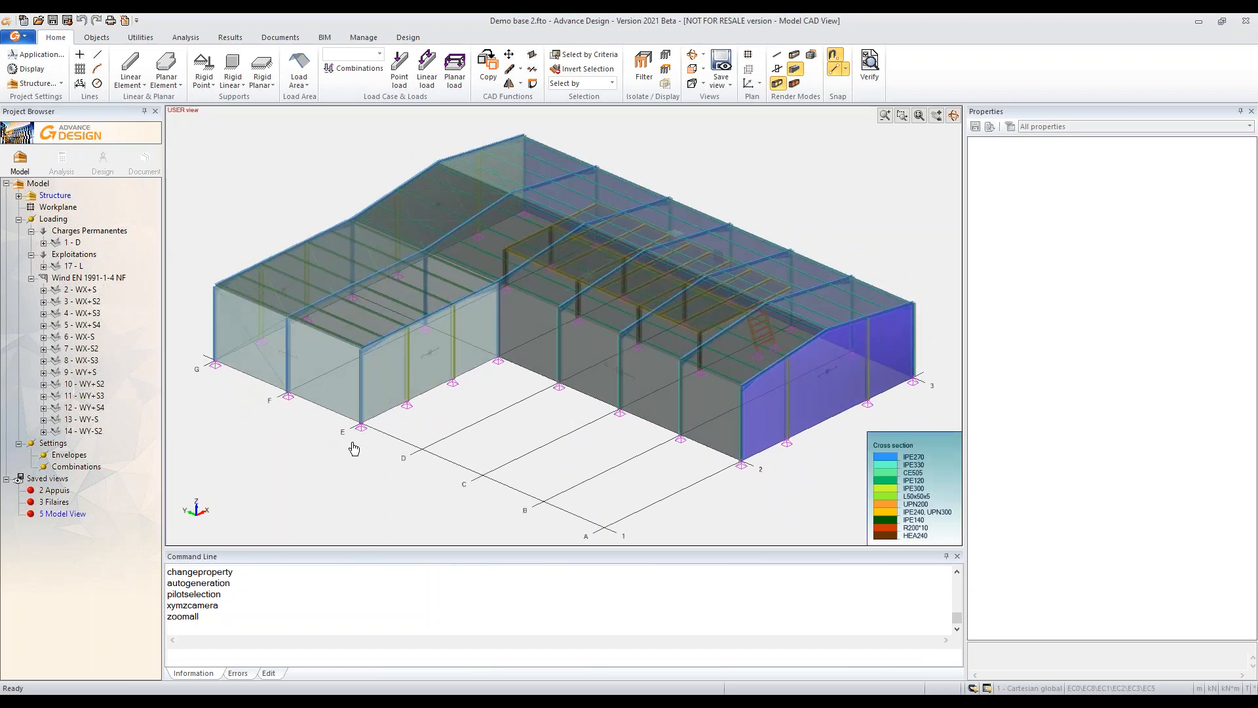
middle_click_drag(344, 436, 450, 426, "shift")
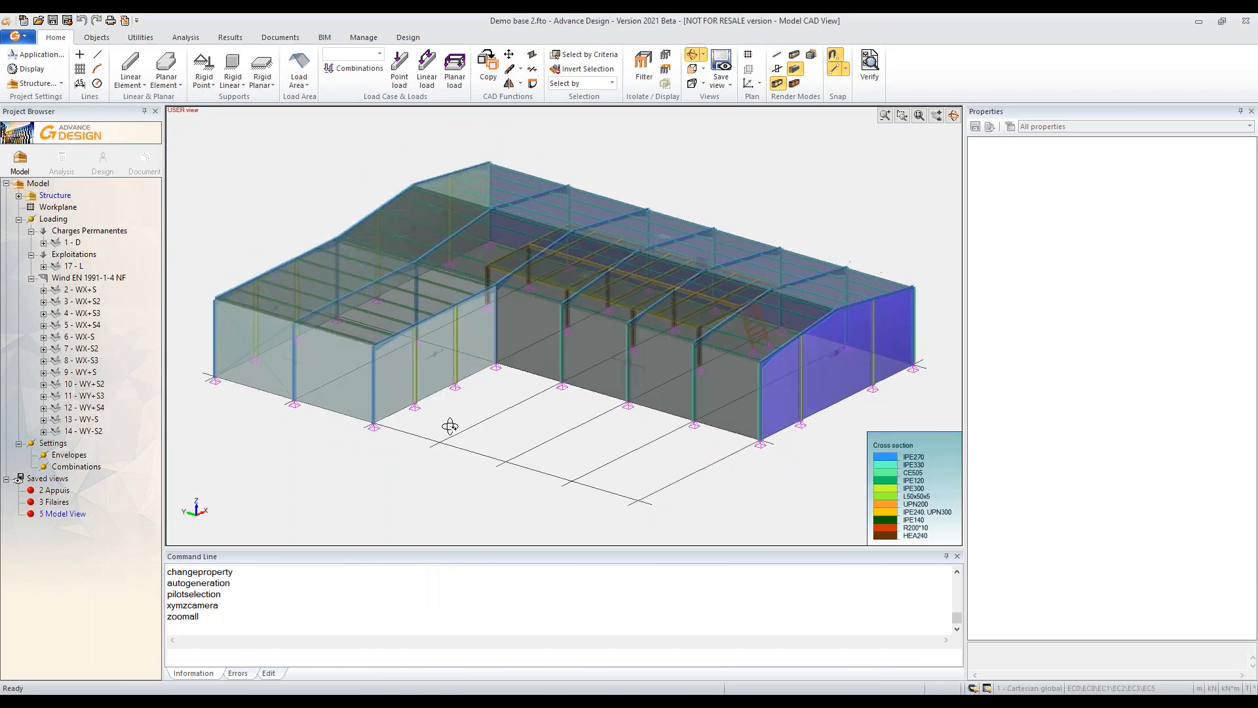
Step: Display the WX+S wind loads without the structure and inspect wall load 6 and roof load 149
left_click(80, 290)
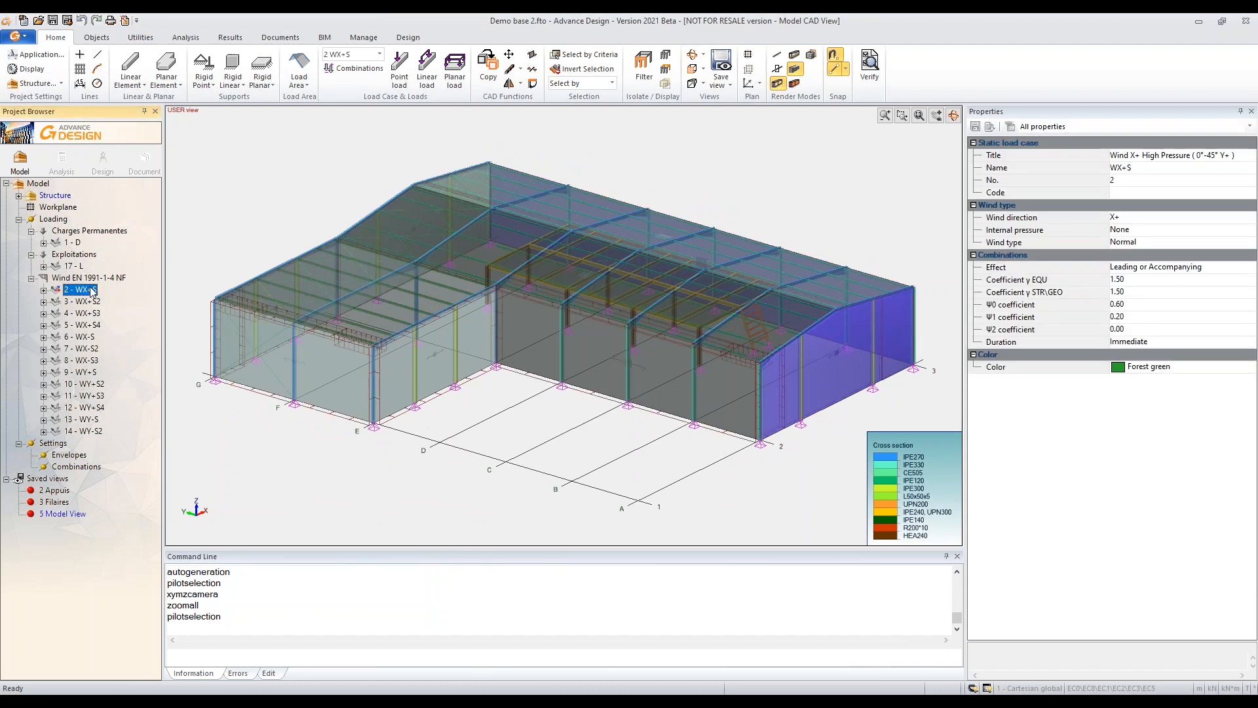
left_click(54, 195)
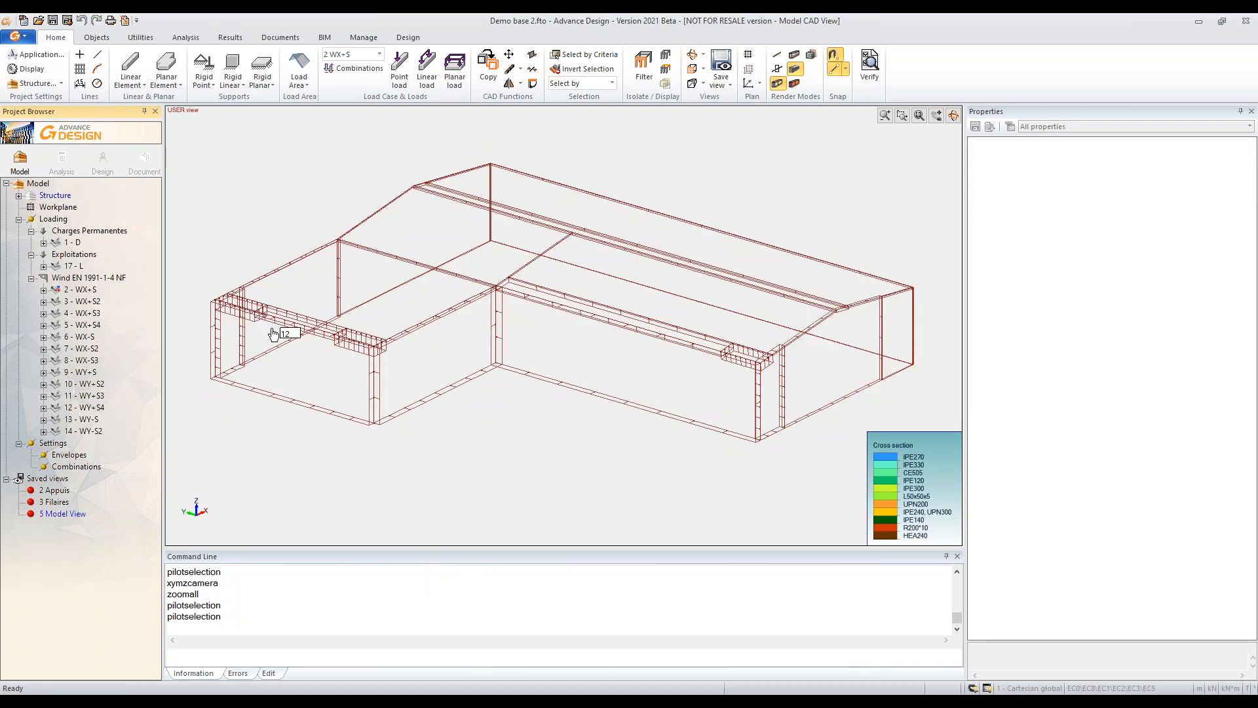
left_click(43, 289)
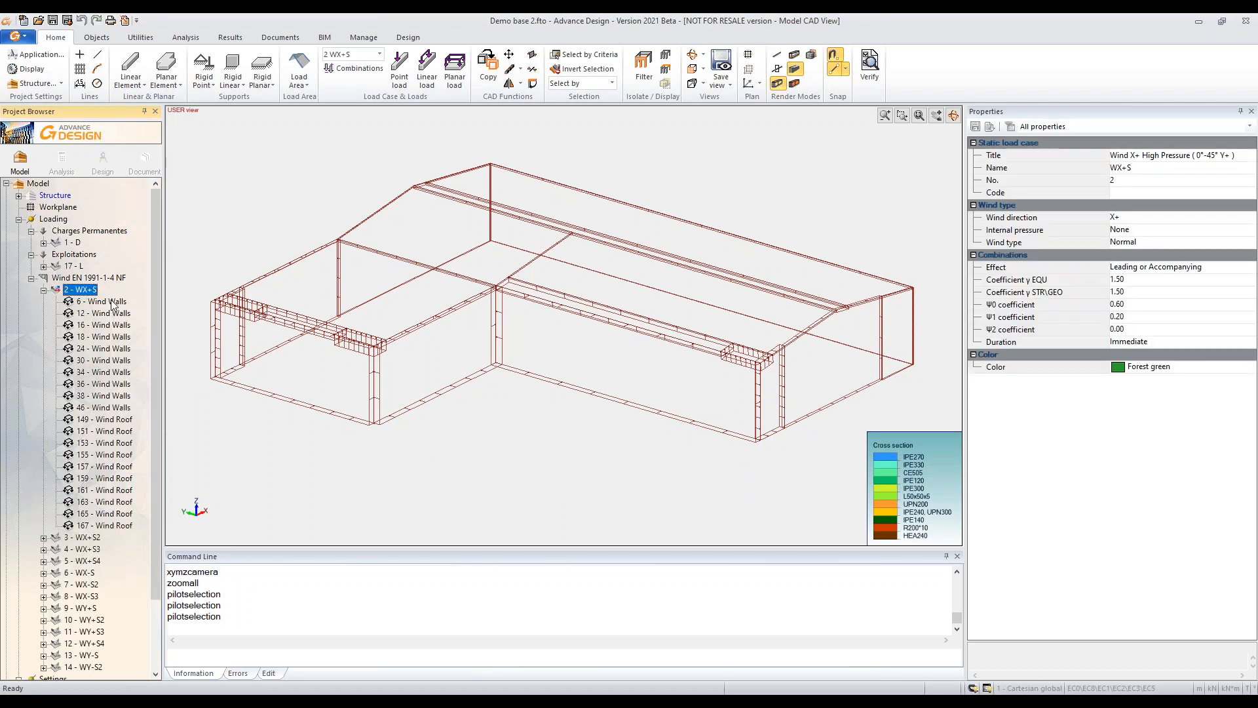
left_click(105, 301)
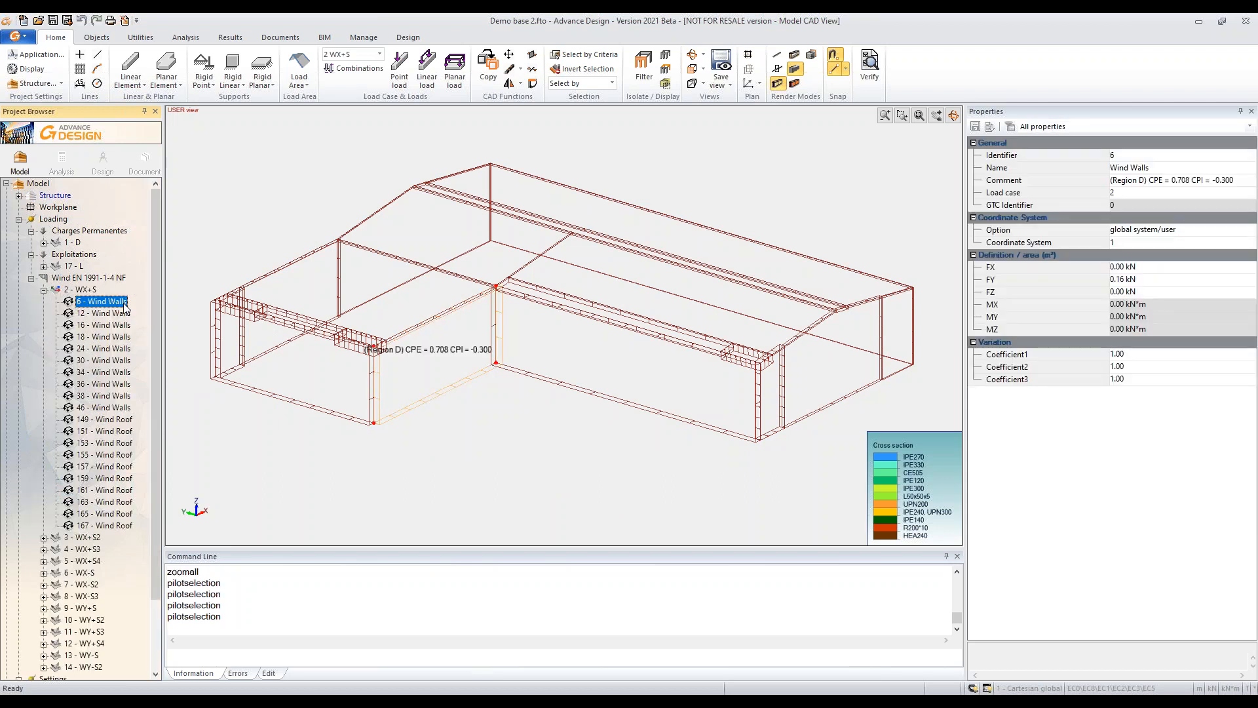
left_click(124, 421)
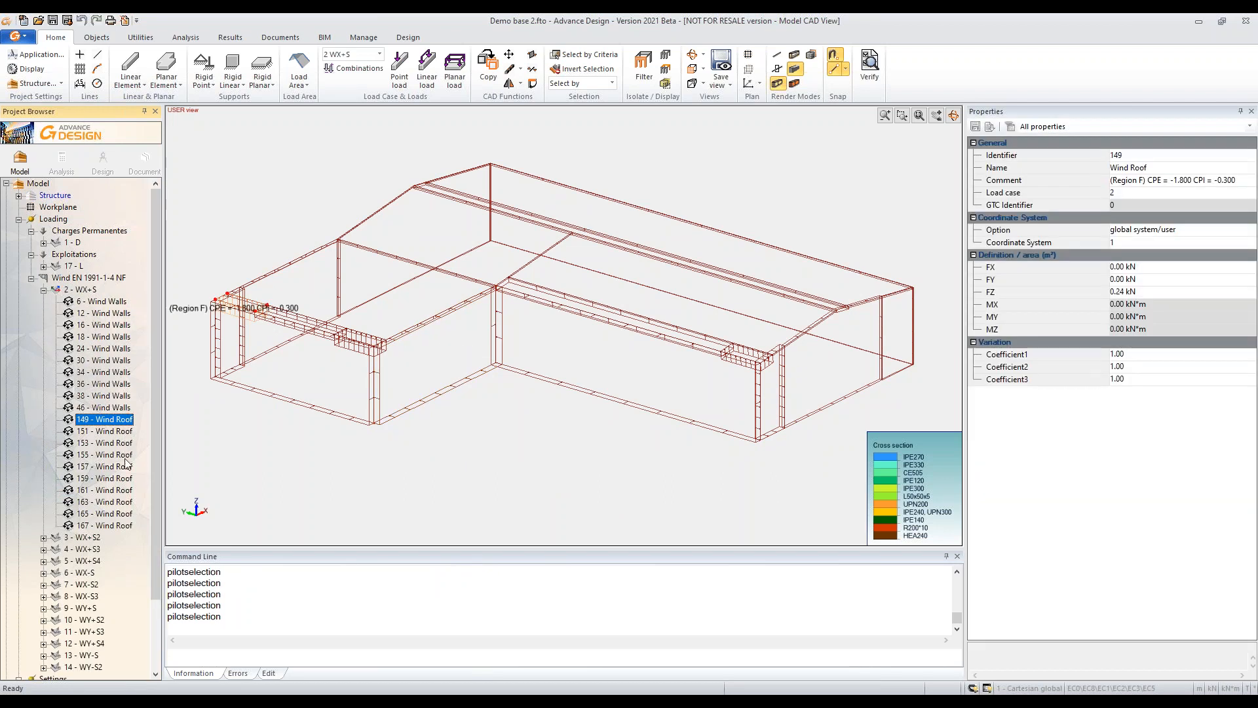
Step: Show the structure again and inspect the L-shaped building's wall and roof surfaces that receive the wind loads
left_click(57, 196)
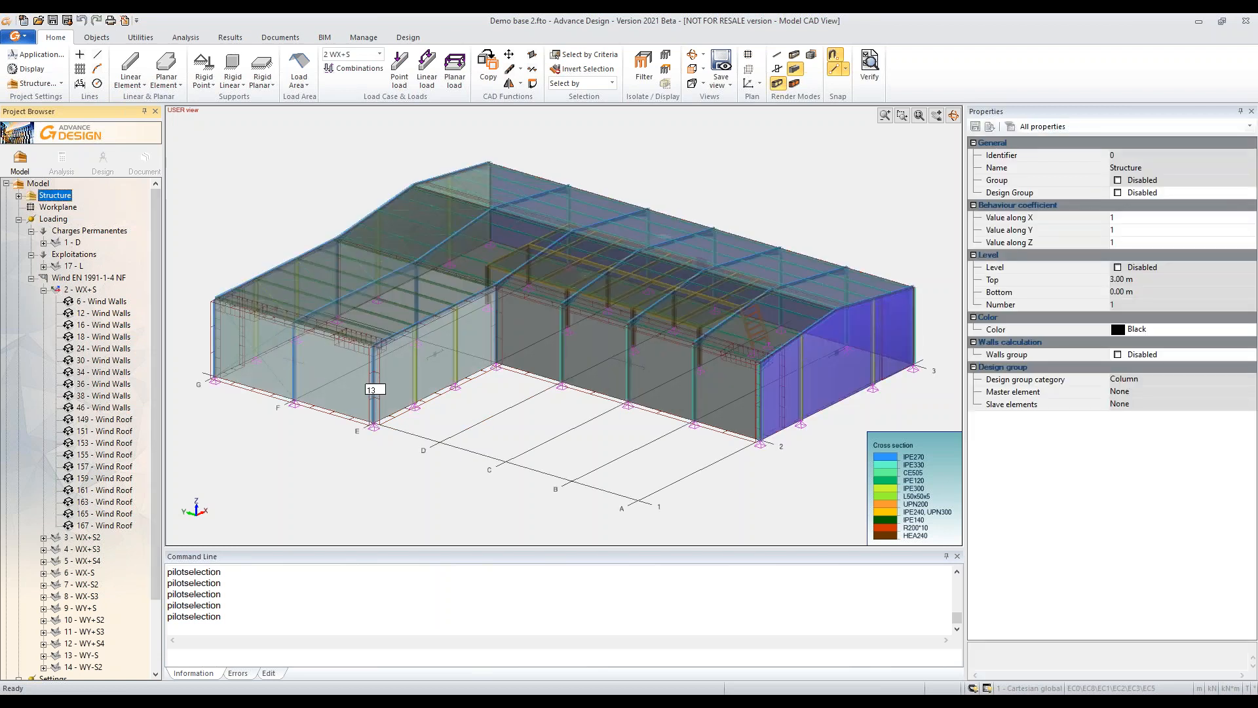
left_click(301, 366)
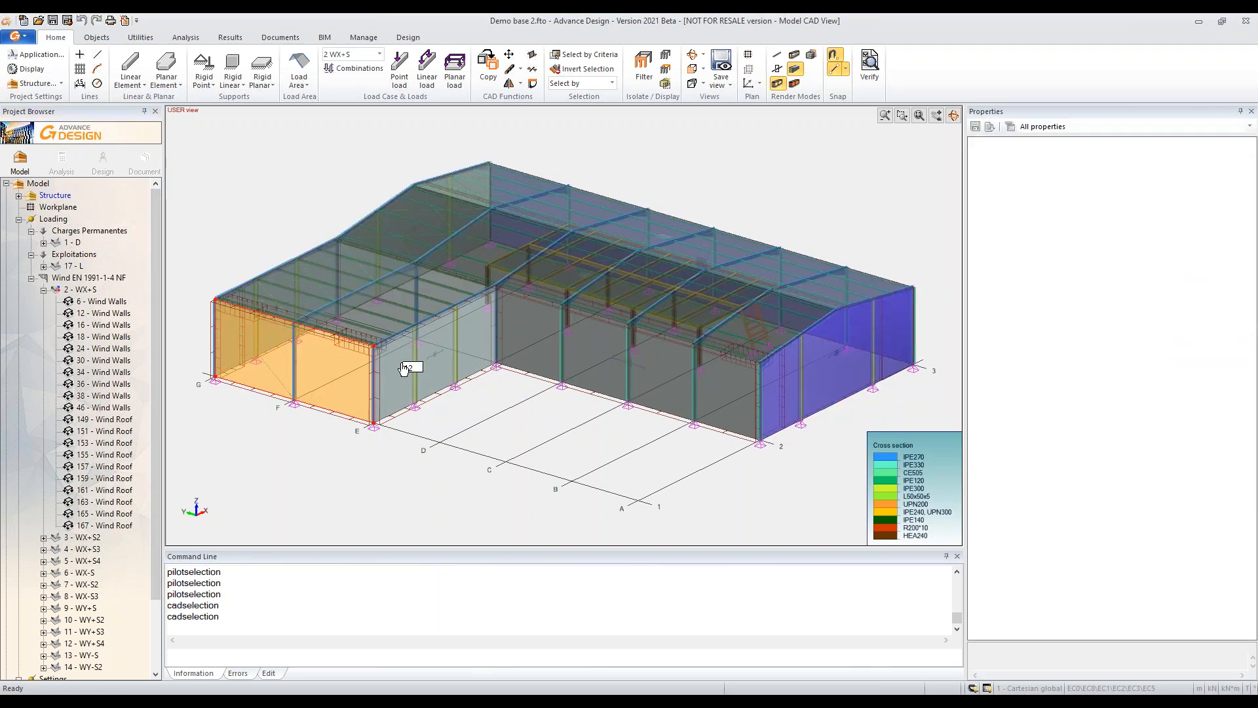
left_click(404, 368)
key("Escape")
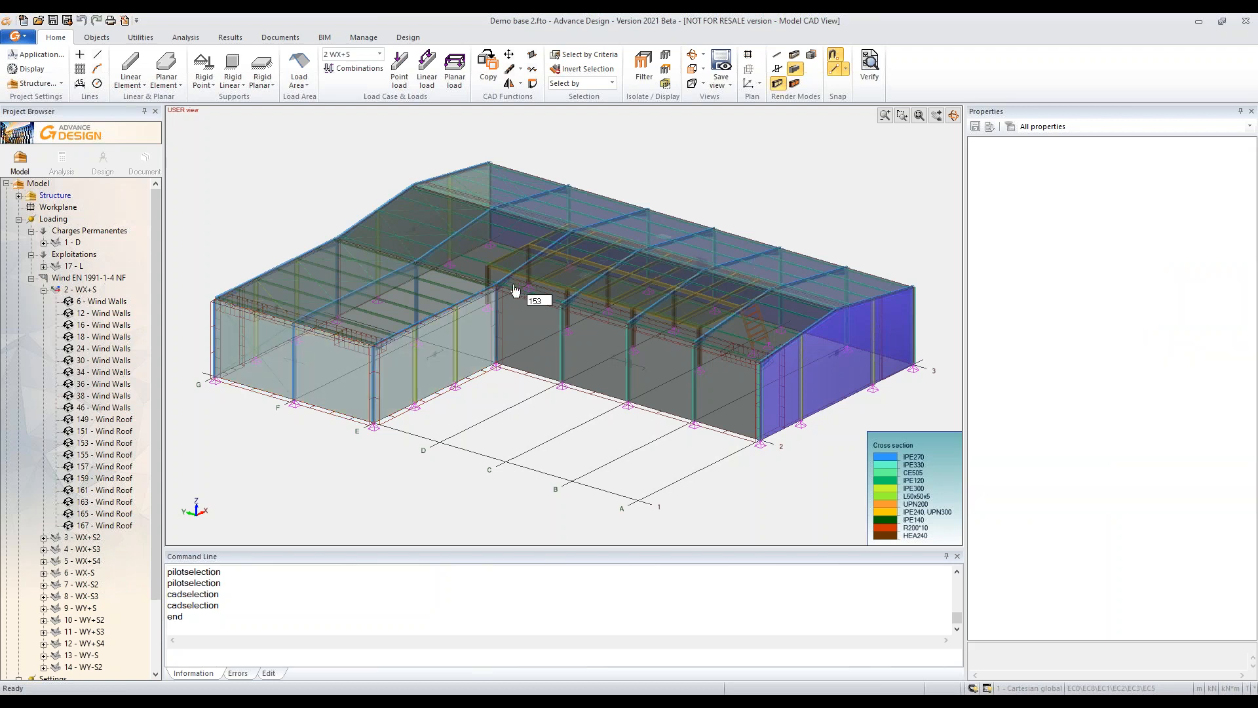
left_click(464, 289)
left_click(508, 241)
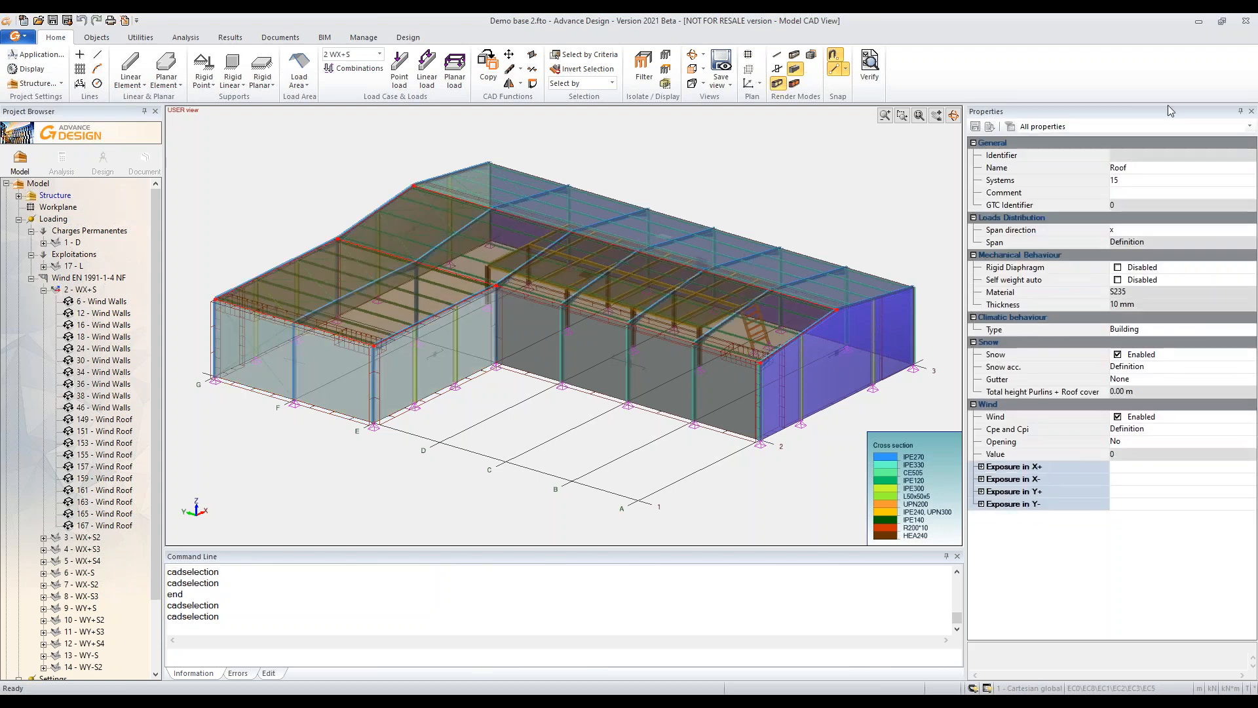
key("Escape")
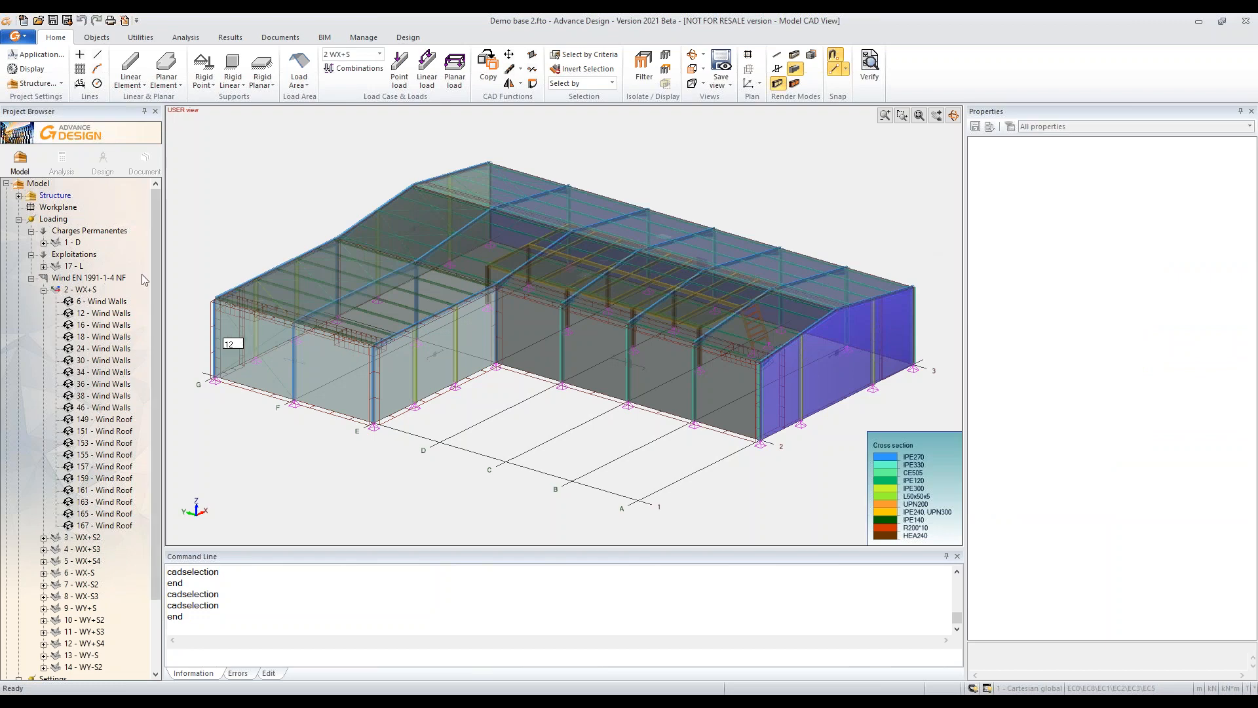
Step: Hide the structure, isolate the wall wind loads of WX+S, and clear the leftover region labels
left_click(61, 197)
key("space")
left_click(118, 301)
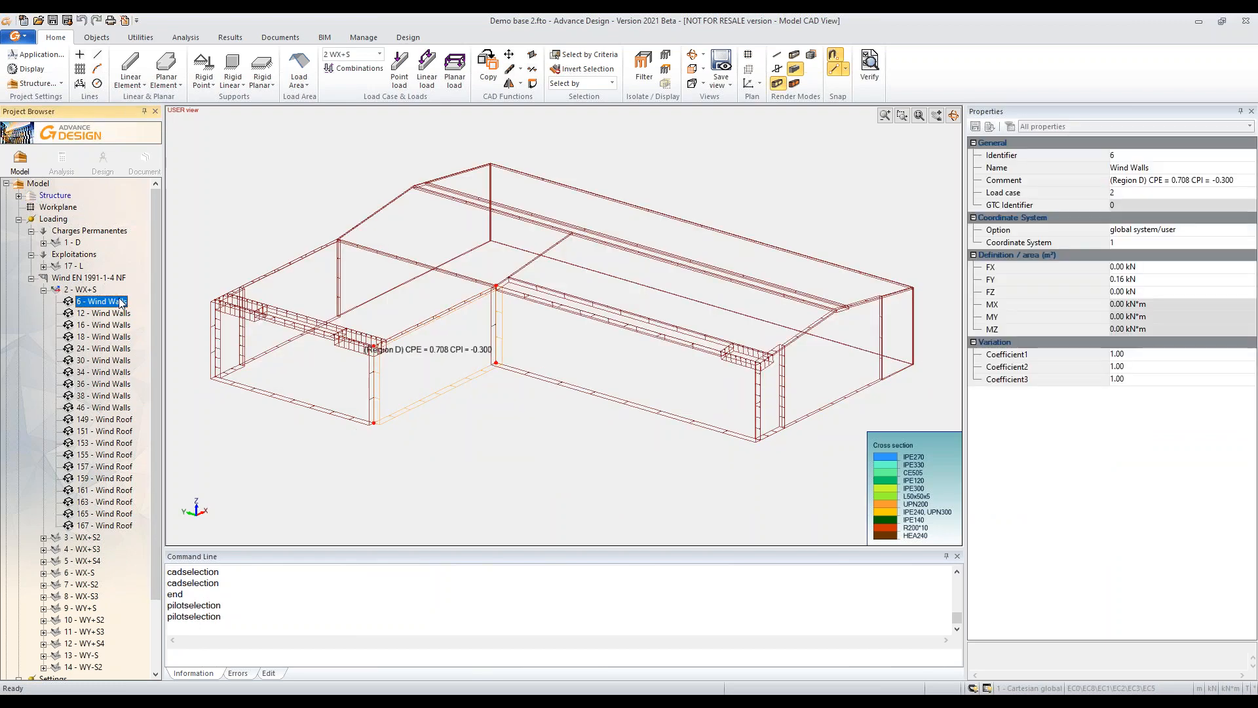
left_click(122, 408, "shift")
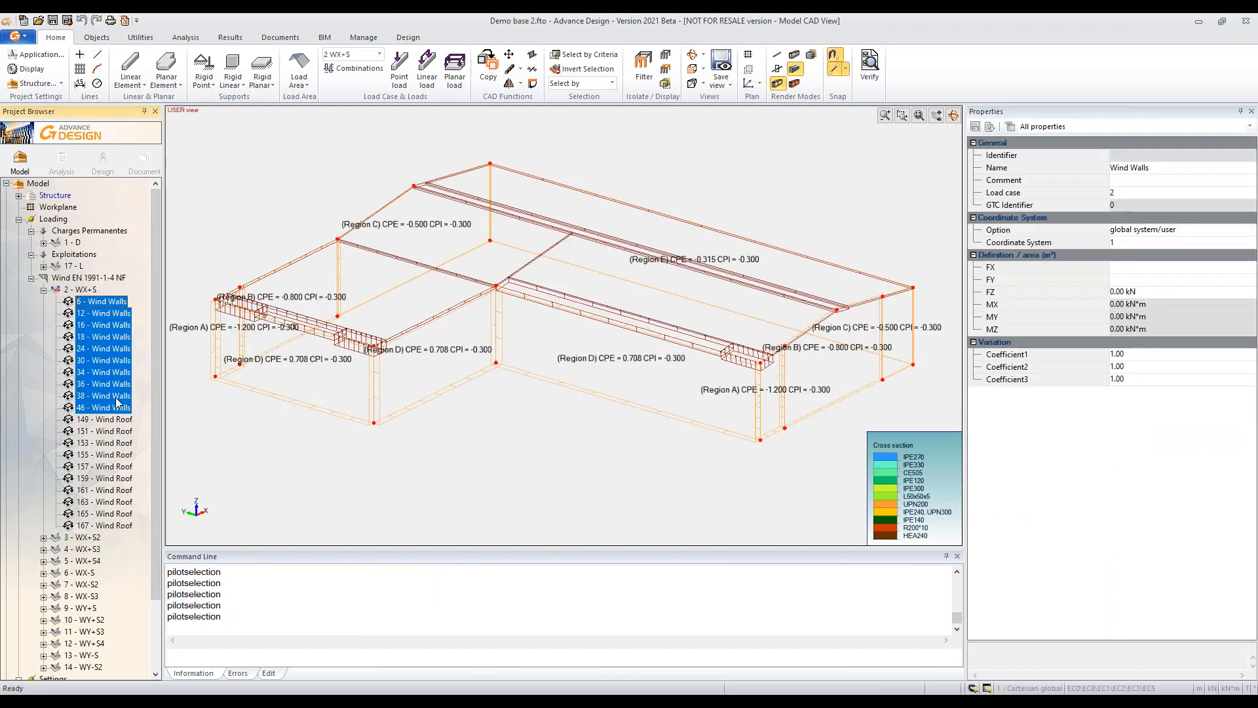
right_click(125, 409)
left_click(147, 483)
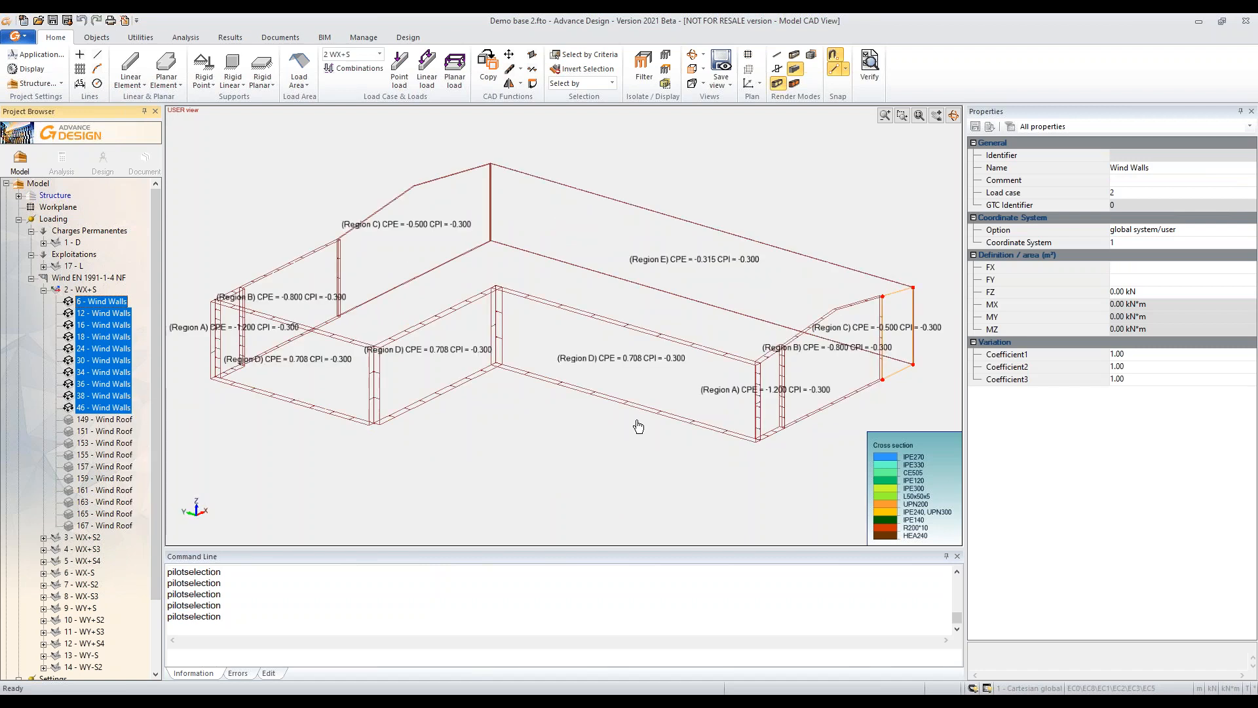
key("Escape")
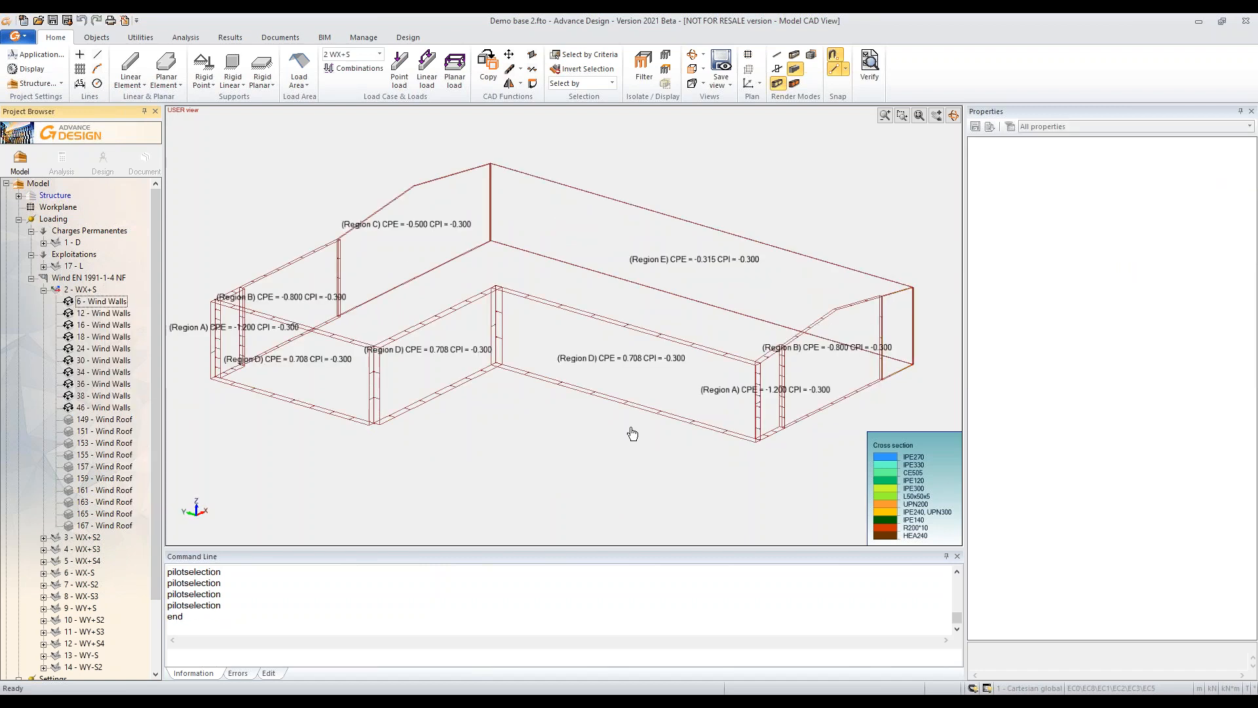
key("ctrl+d")
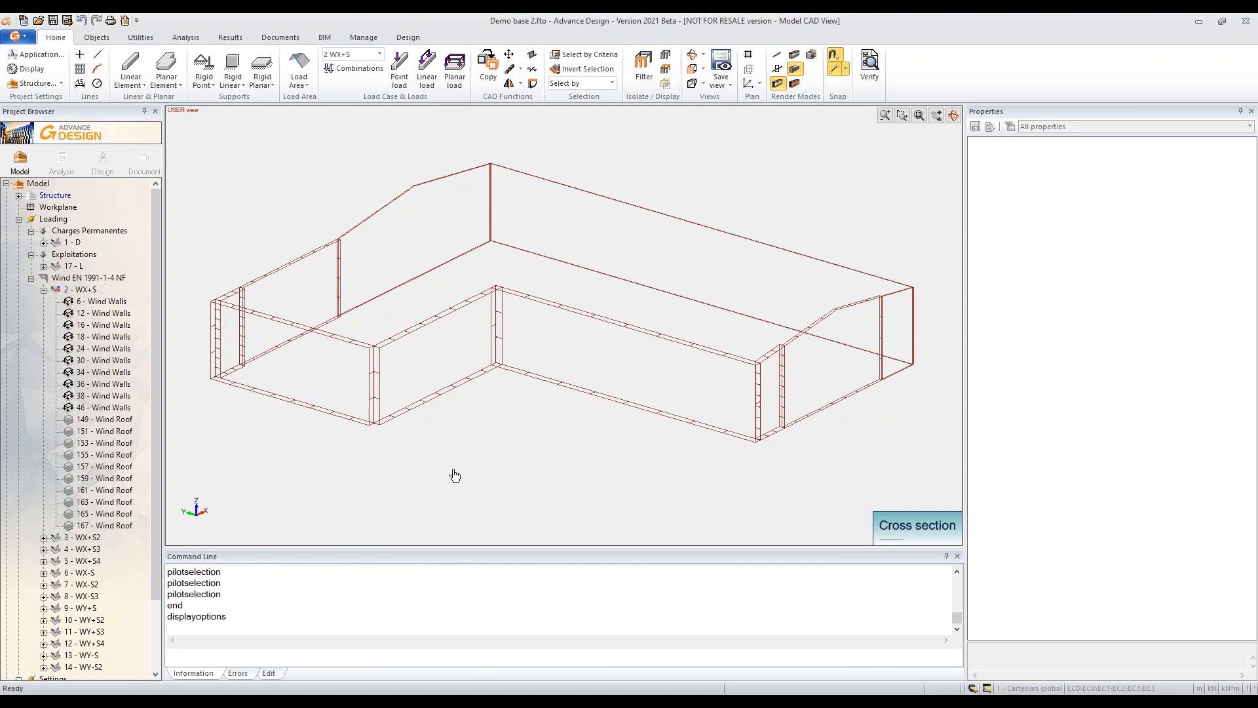
Step: Inspect the pressure regions and coefficients of wall loads 12 and 24 on the front and 30 on the rear
left_click_drag(455, 477, 443, 421)
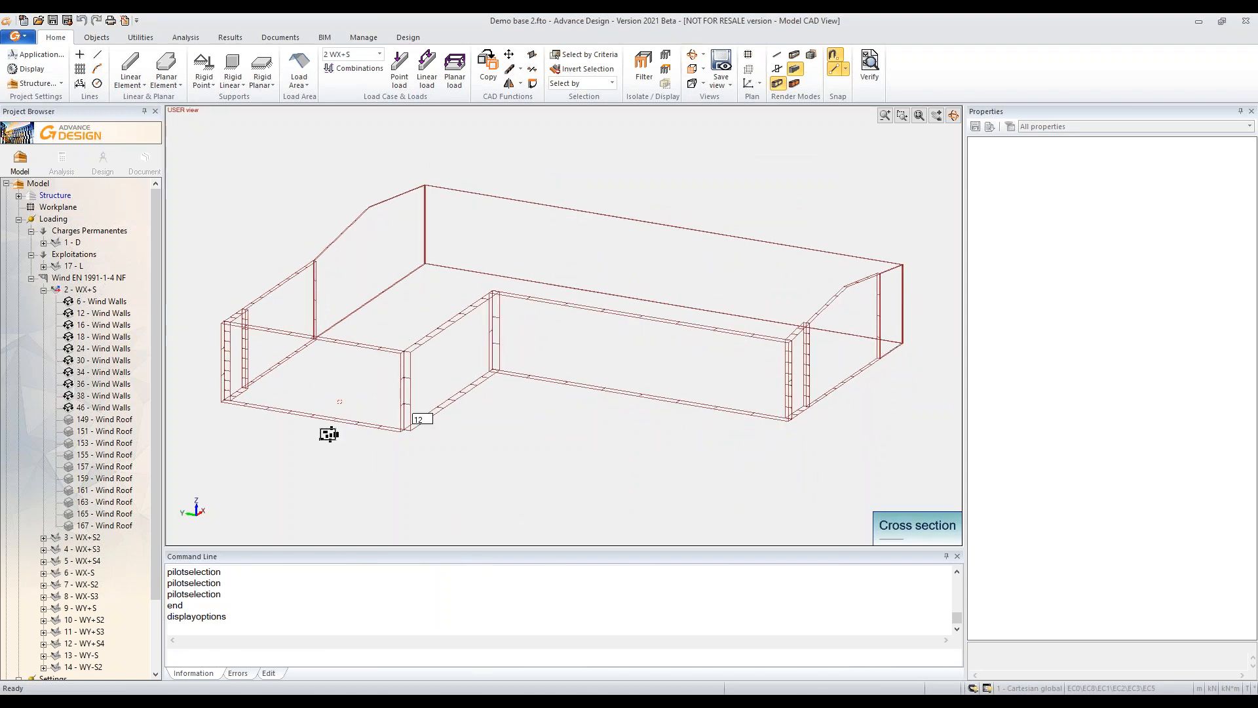
left_click(321, 415)
scroll(315, 367, "up", 3)
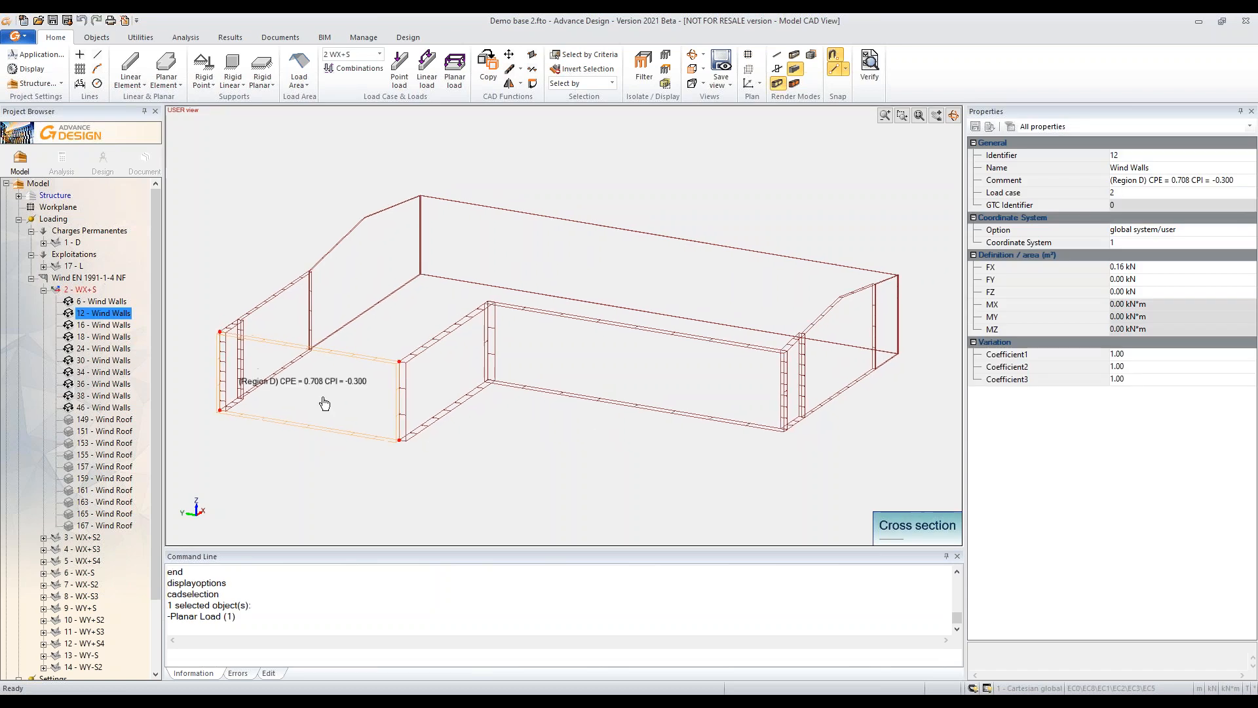
left_click(720, 410)
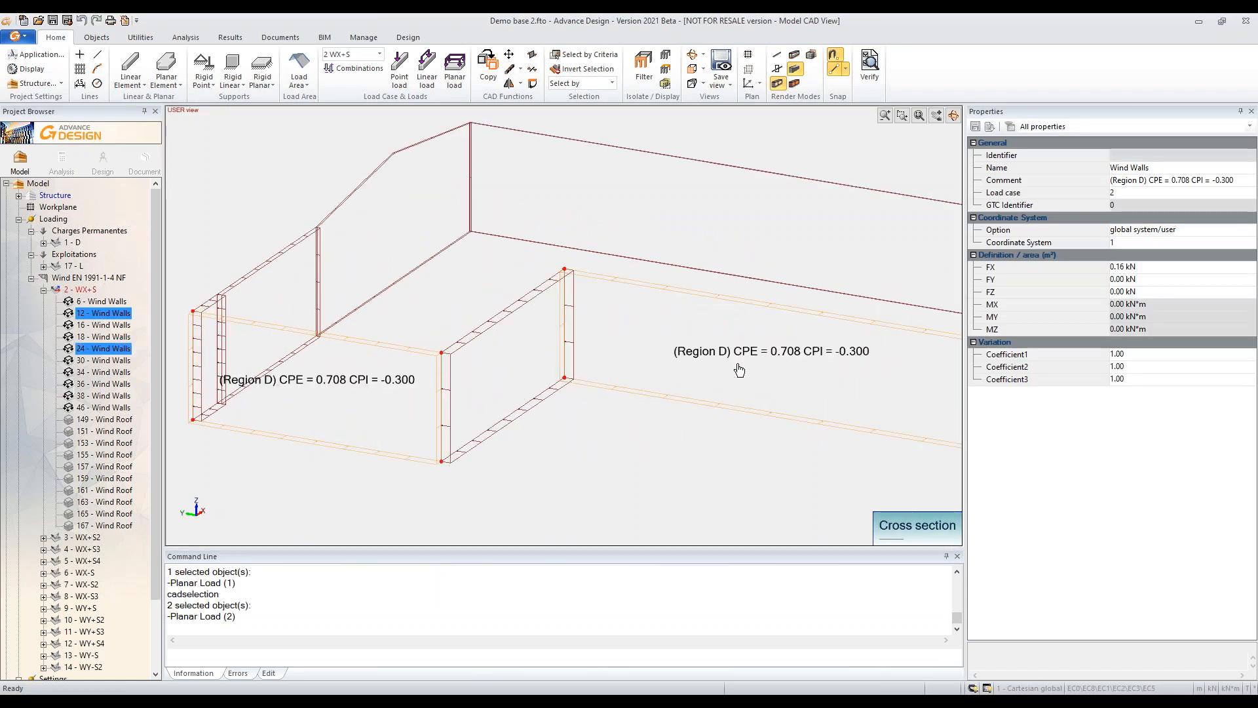
scroll(727, 370, "down", 2)
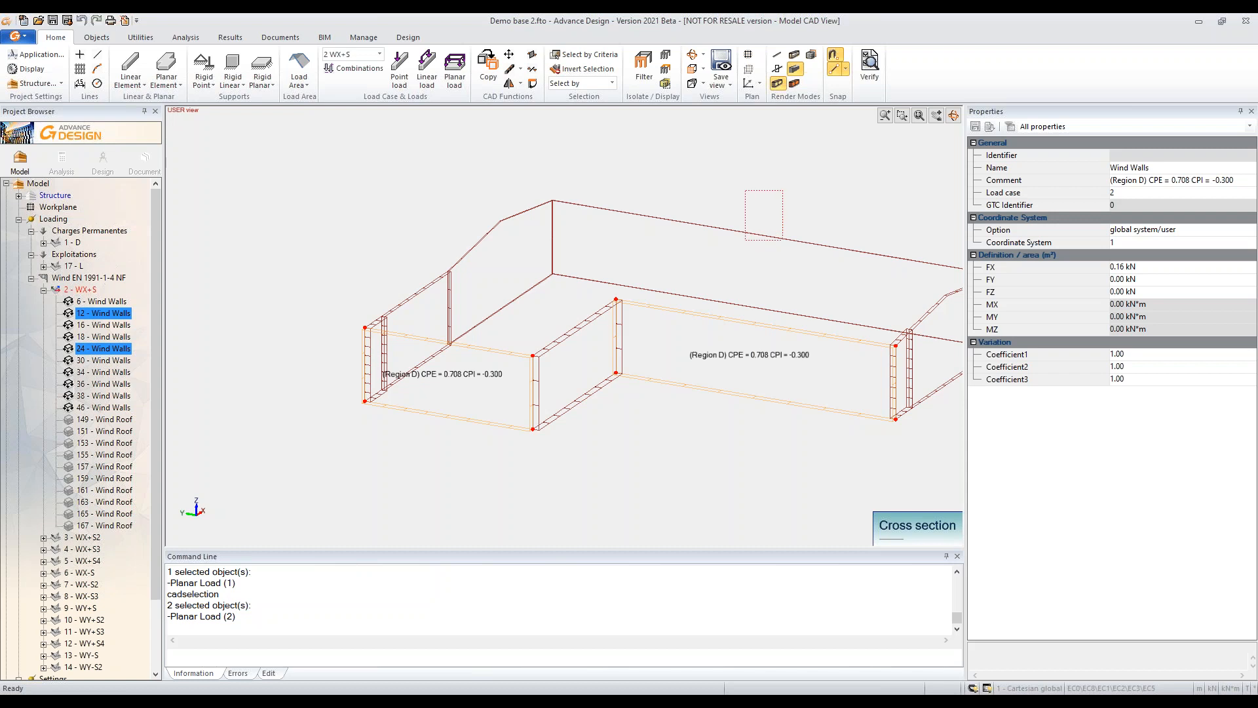
left_click(730, 273)
scroll(734, 275, "up", 1)
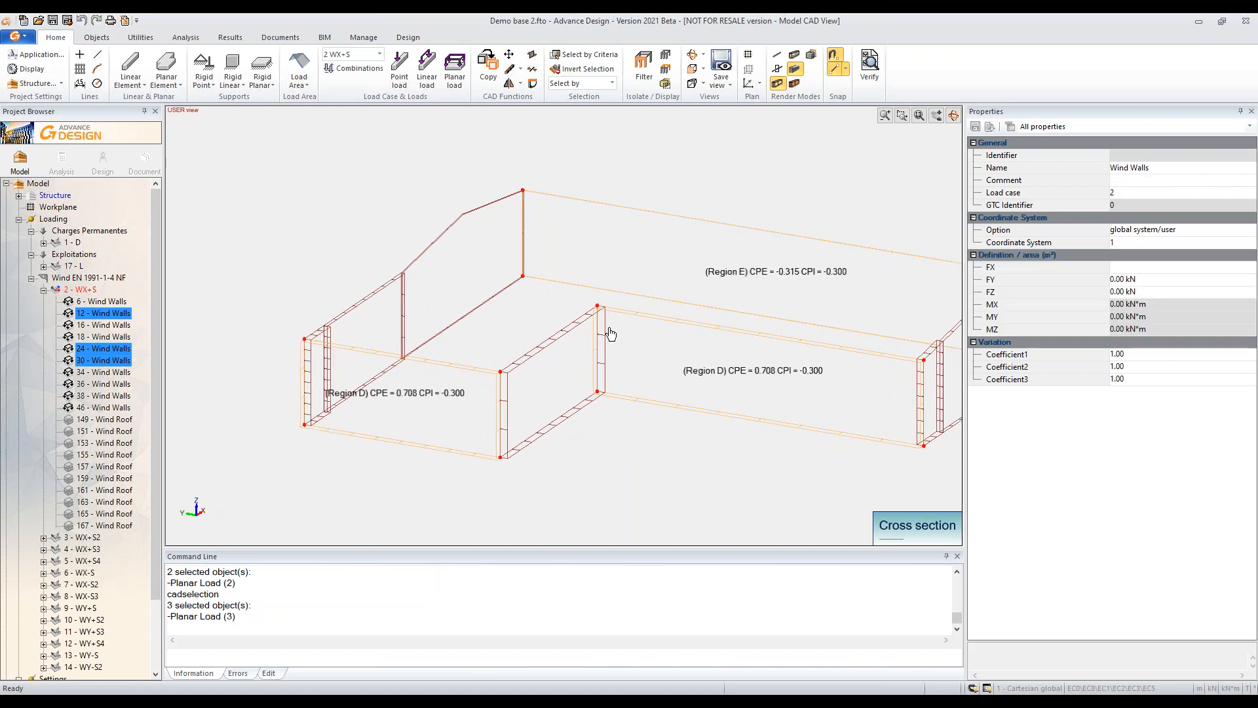
Step: Add the wall loads on both gable ends to the selection to examine their pressure regions and coefficients
middle_click_drag(697, 365, 616, 358)
left_click(855, 425)
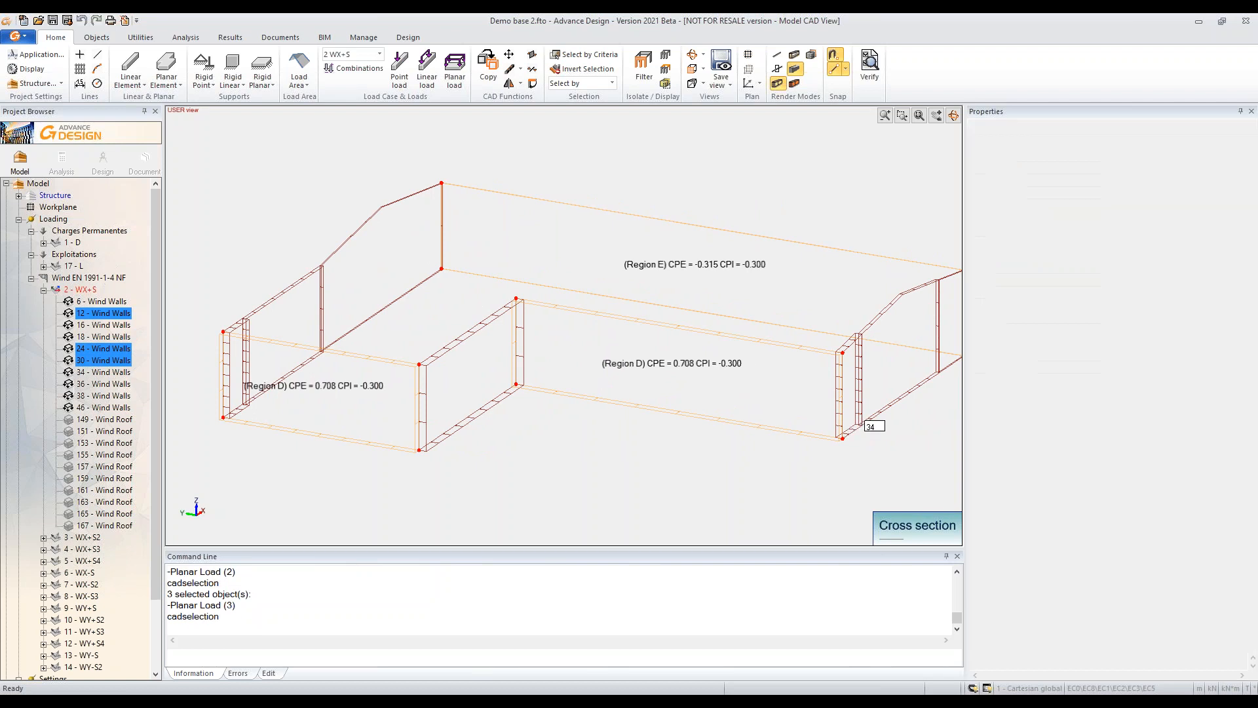
left_click(887, 407)
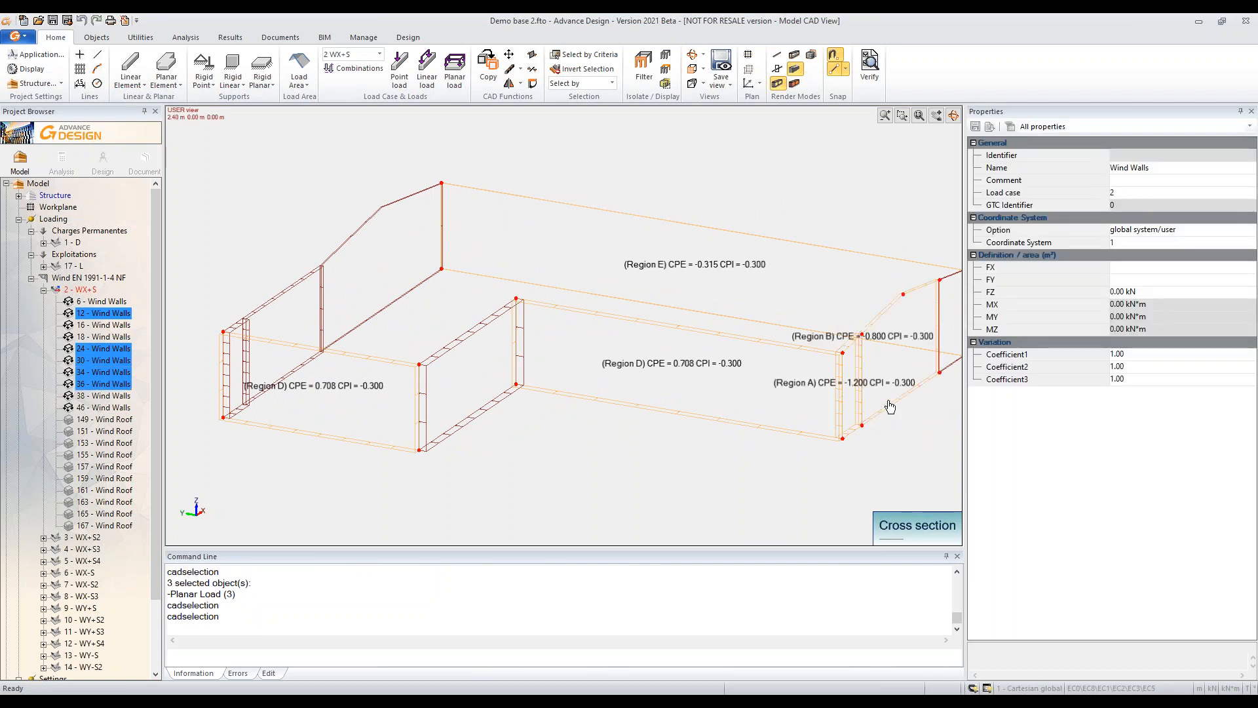
left_click(953, 276)
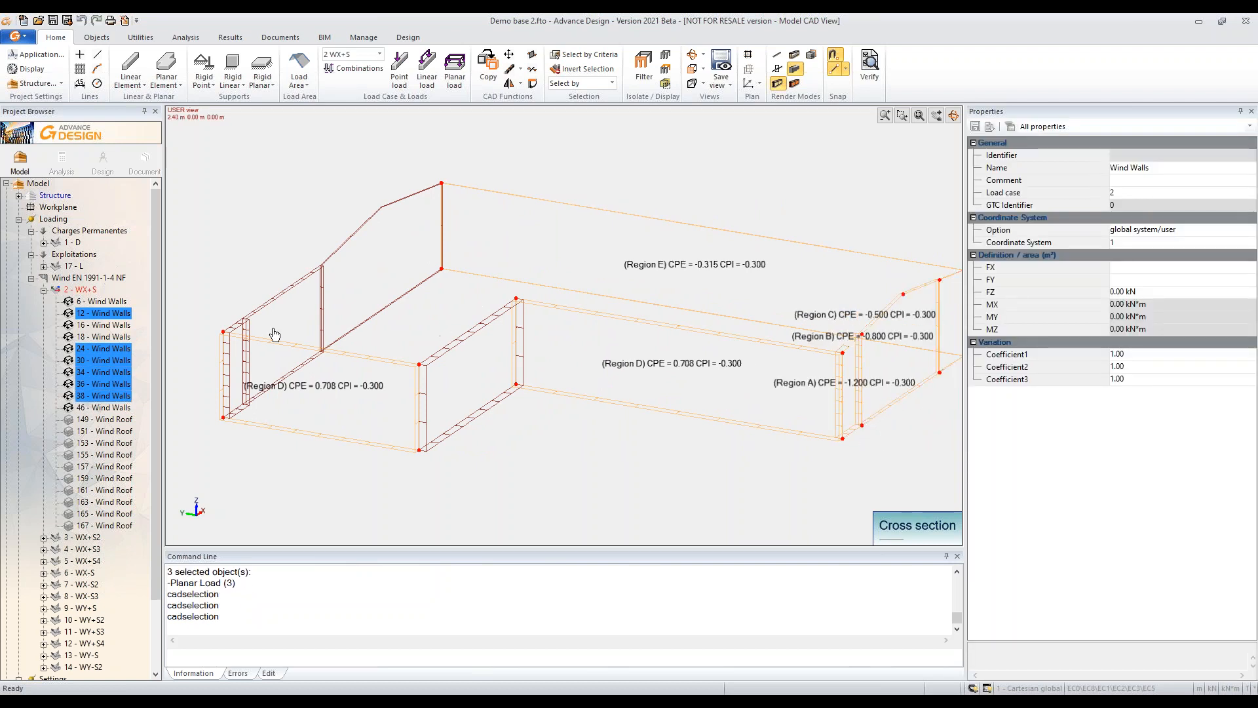
left_click(244, 333)
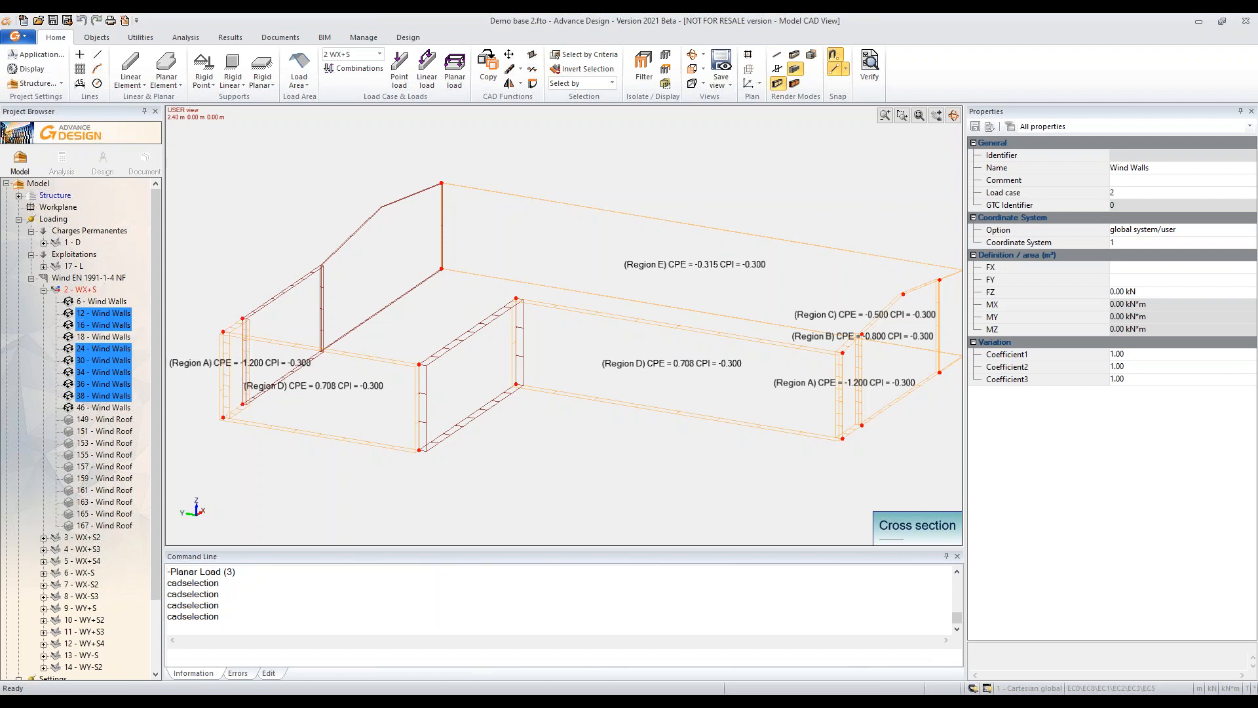
left_click(278, 294)
left_click(359, 224)
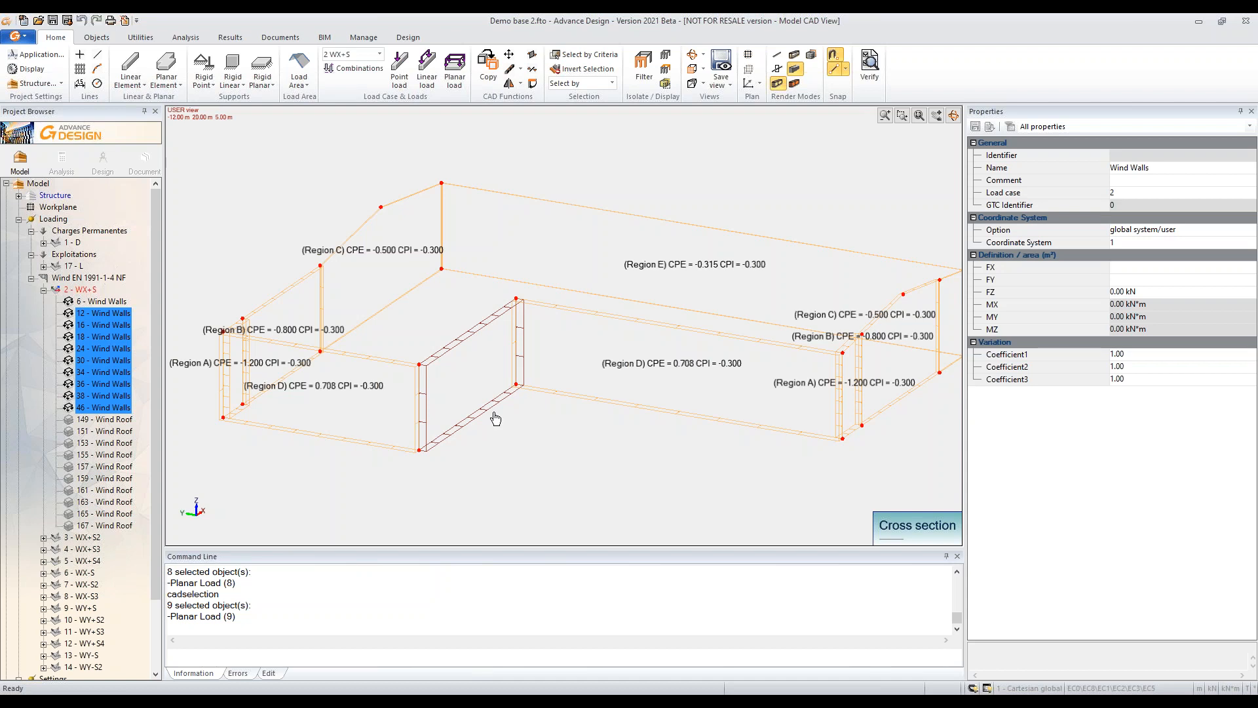
Step: Reselect only front wall loads 12 and 24 plus inner-corner wall load 6 to compare their pressure coefficients
key("Escape")
left_click_drag(570, 377, 567, 417)
key("Escape")
left_click_drag(387, 429, 358, 459)
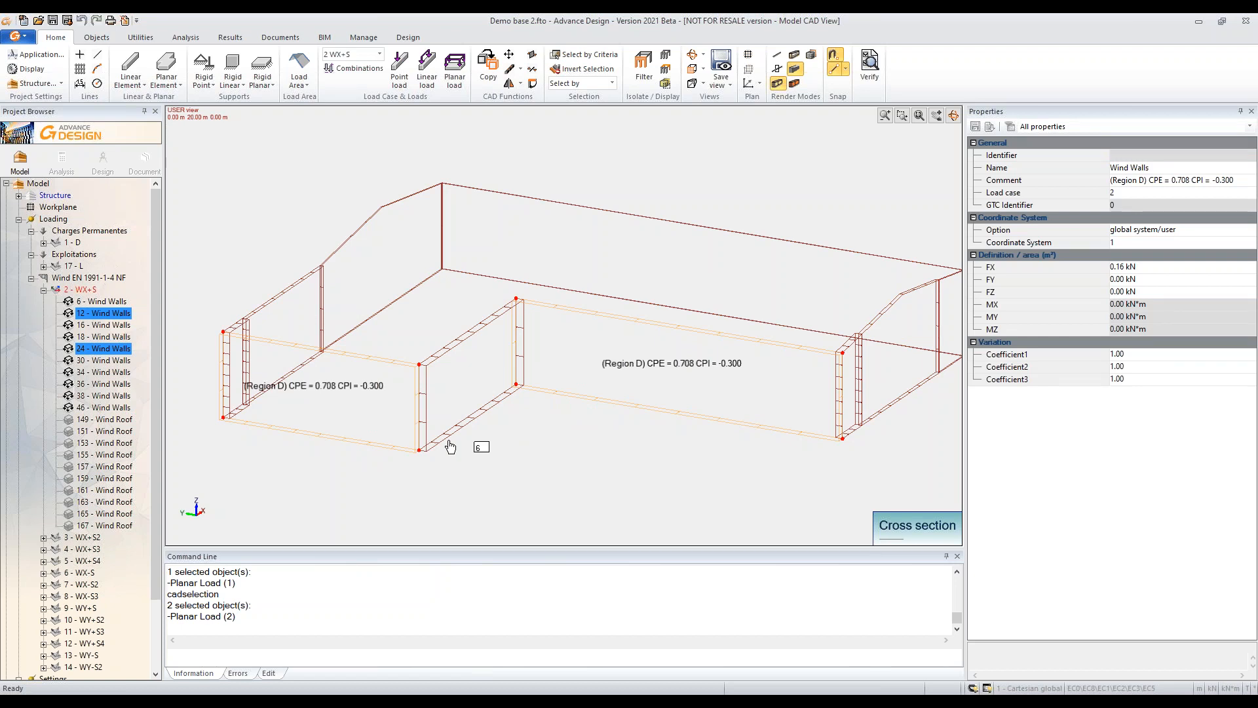
middle_click_drag(494, 478, 515, 456, "shift")
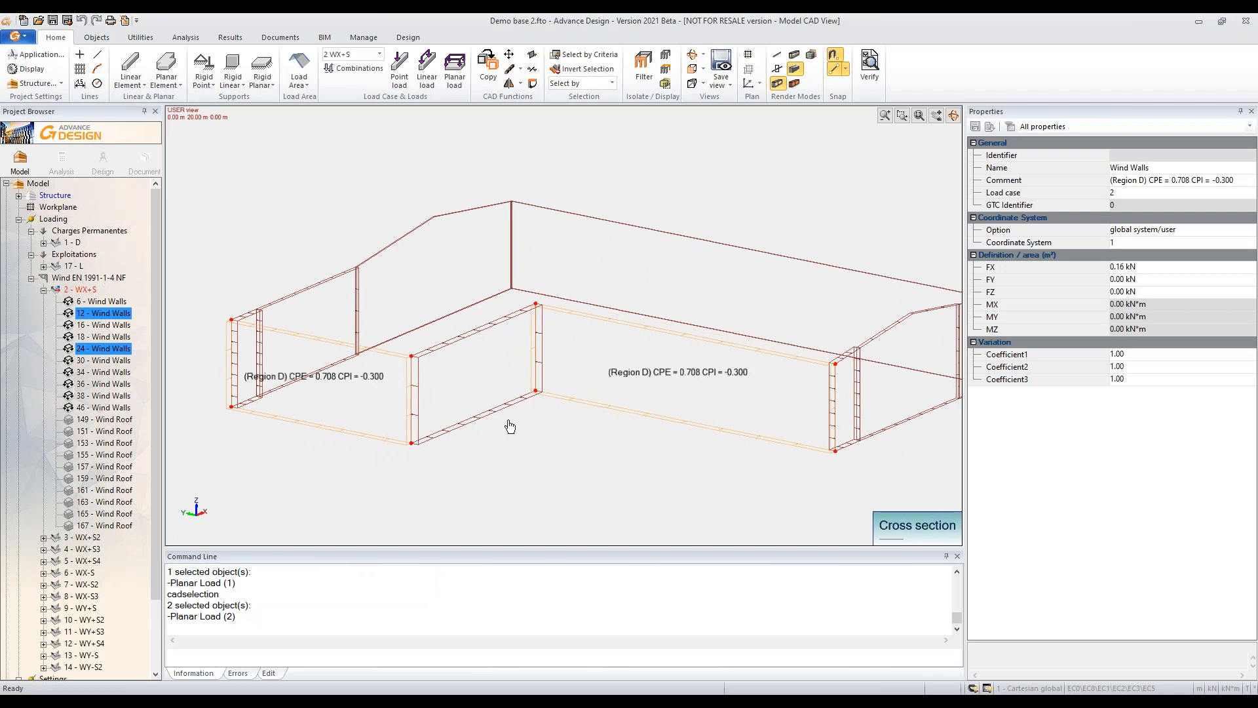
left_click(485, 398)
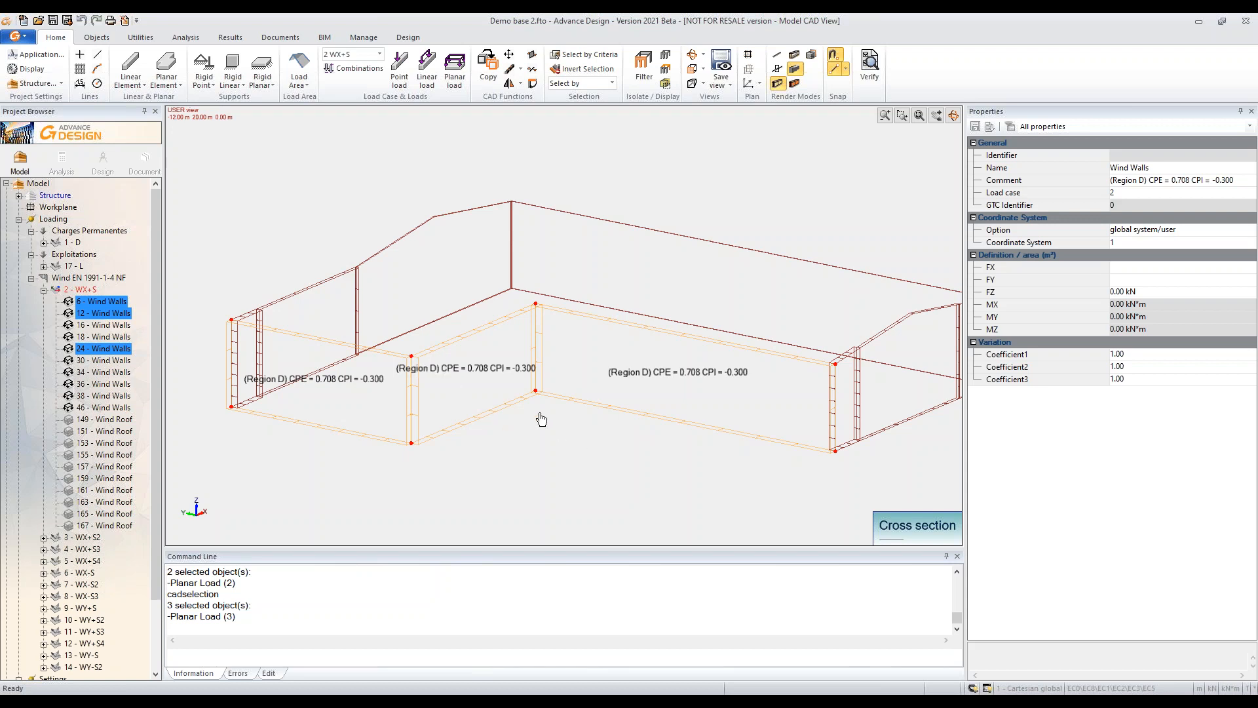
Step: Hide the WX+S loads and display the WX+S3 load case from the opposite side of the building
middle_click_drag(506, 407, 674, 377, "shift")
left_click(43, 289)
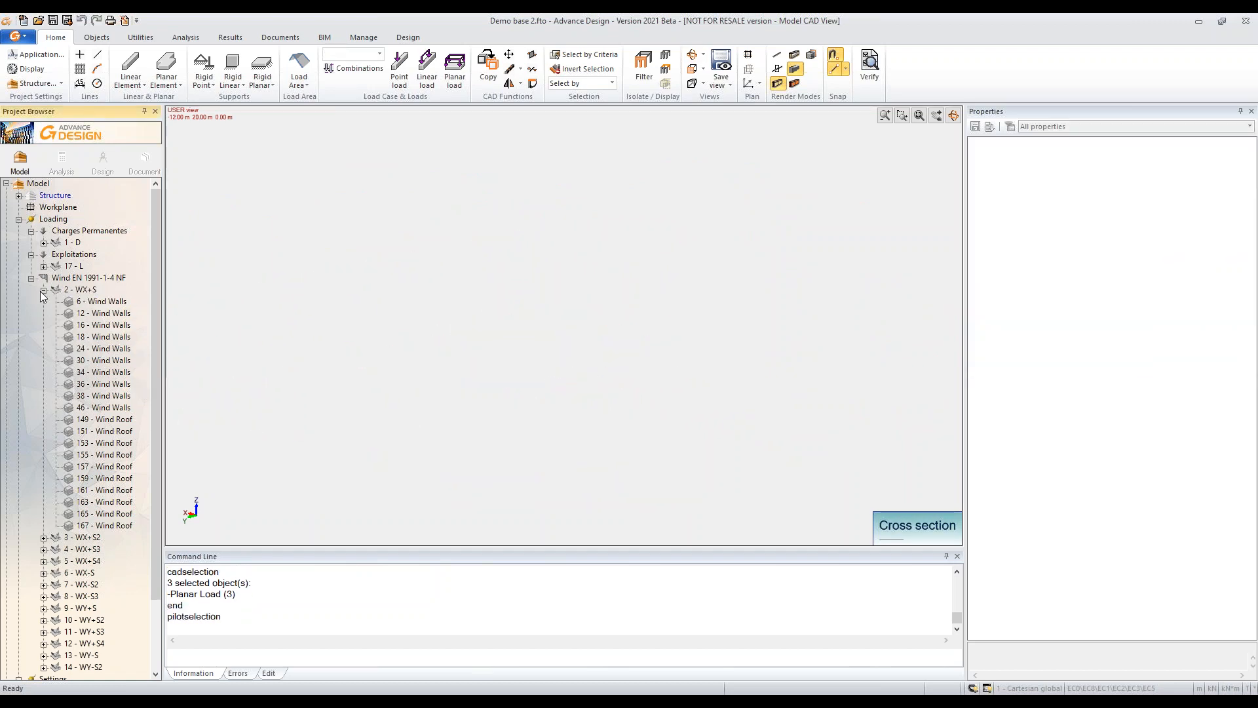
left_click(94, 312)
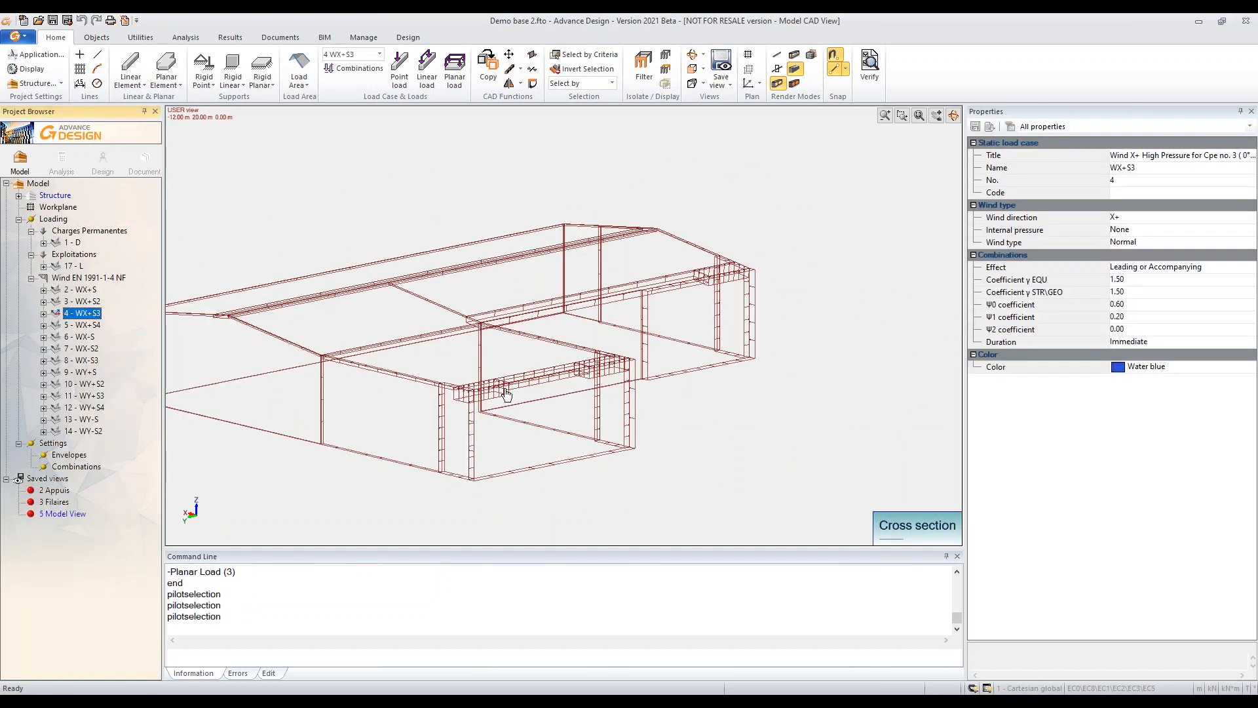
Step: Select all the wind wall loads of WX+S3 in front view and isolate them in a 3D view
mouse_move(535, 391)
middle_mouse_down("shift")
mouse_move(548, 373)
mouse_move(539, 393)
middle_mouse_up("shift")
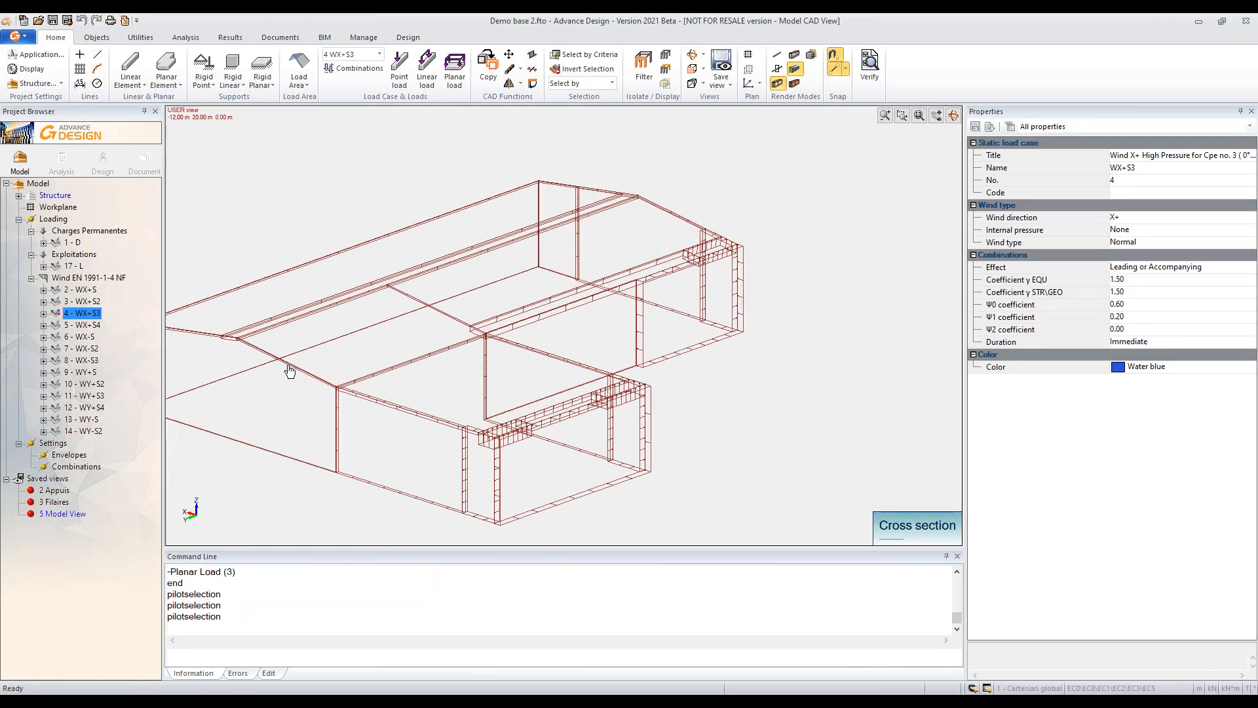
key("alt+1")
left_click_drag(846, 410, 327, 384)
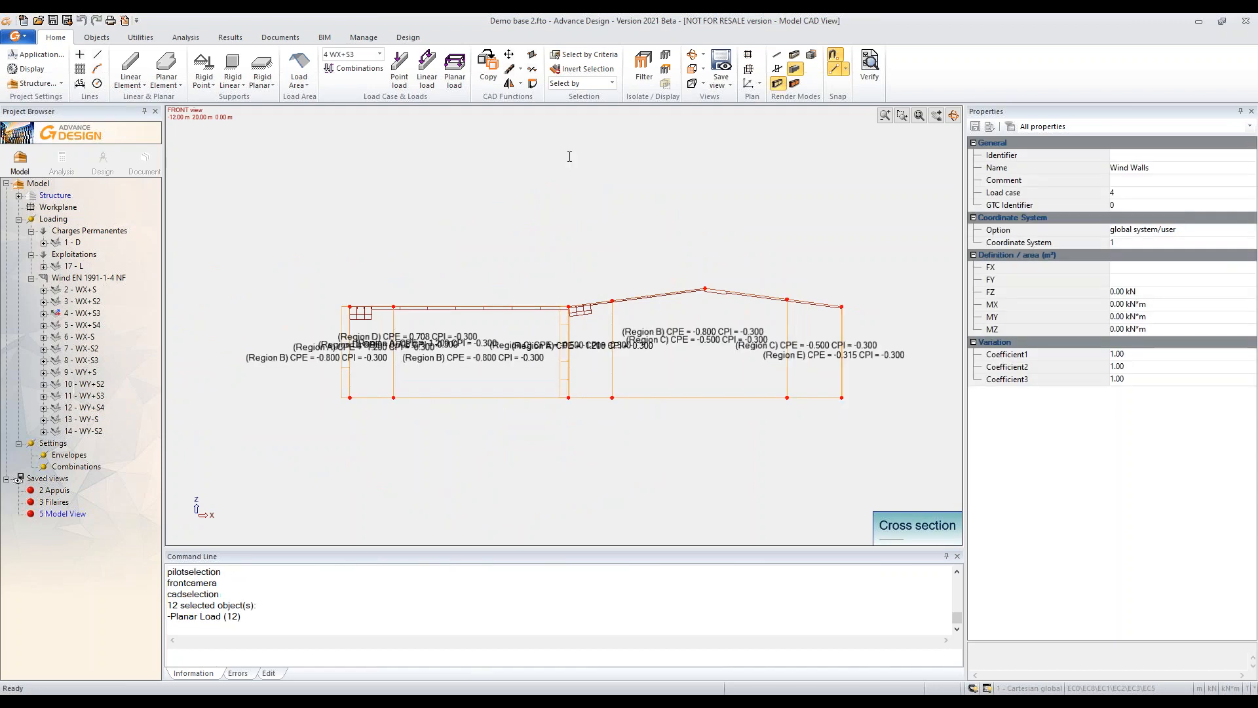
left_click(643, 66)
middle_click_drag(457, 368, 721, 406, "shift")
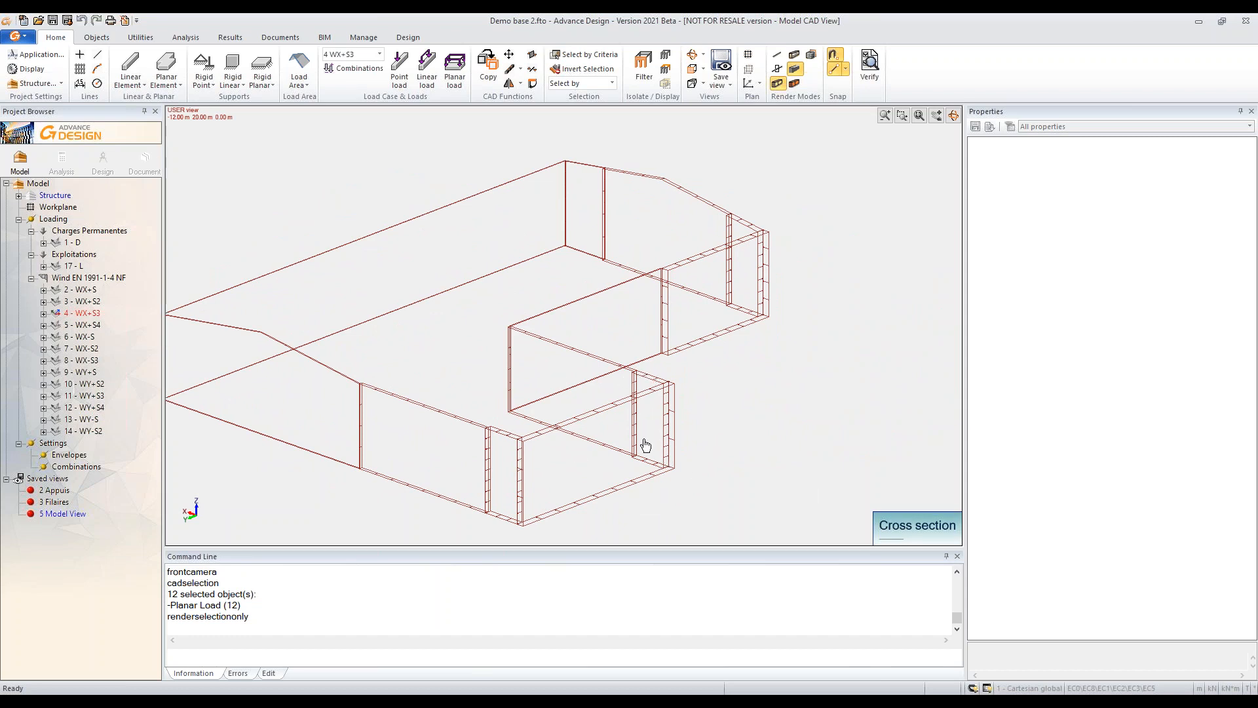
Step: Inspect the pressure regions and coefficients of the WX+S3 loads on both front walls and the rear wall
left_click(529, 506)
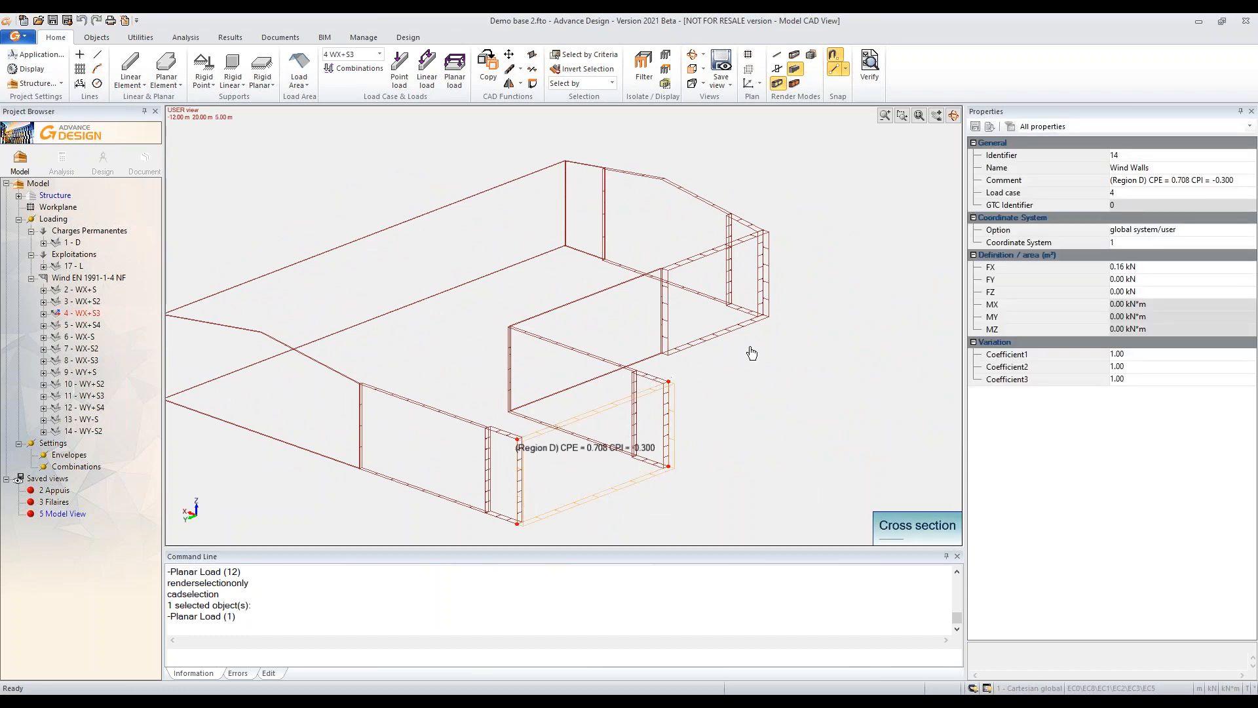
left_click(716, 333)
left_click(424, 241)
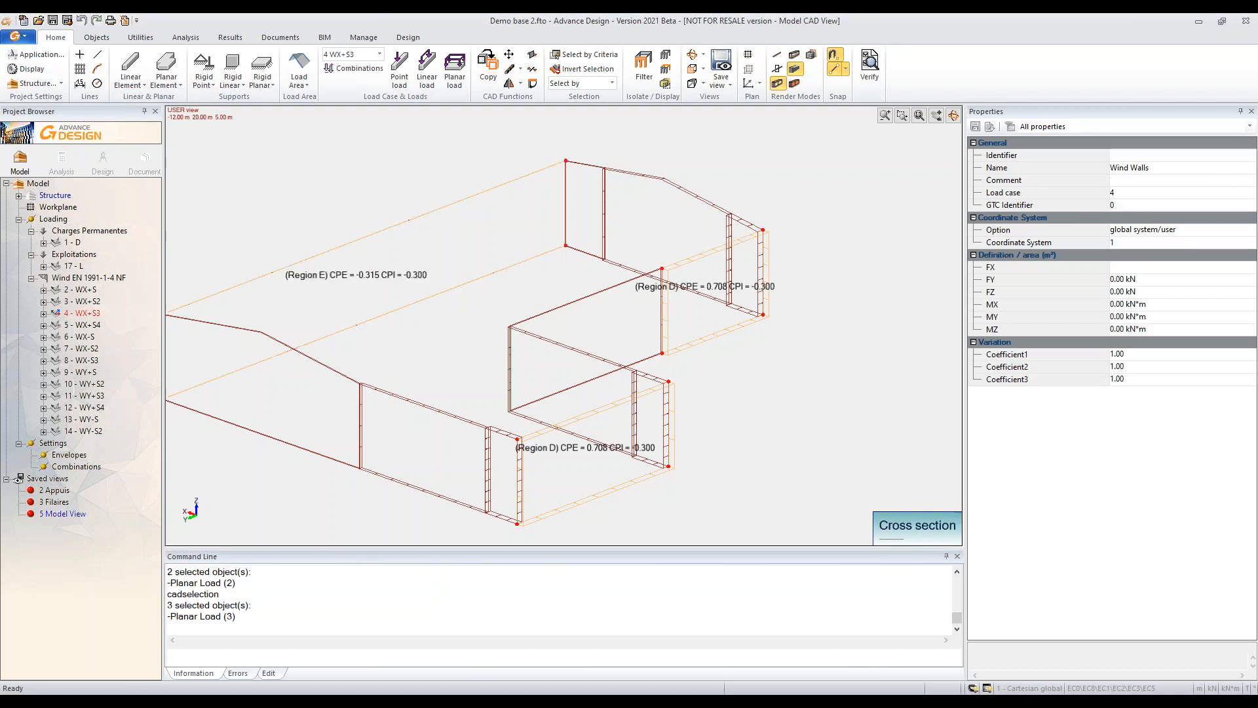
Step: Add the wall loads on both gable ends to the selection to examine their regions, then clear the selection
left_click(504, 520)
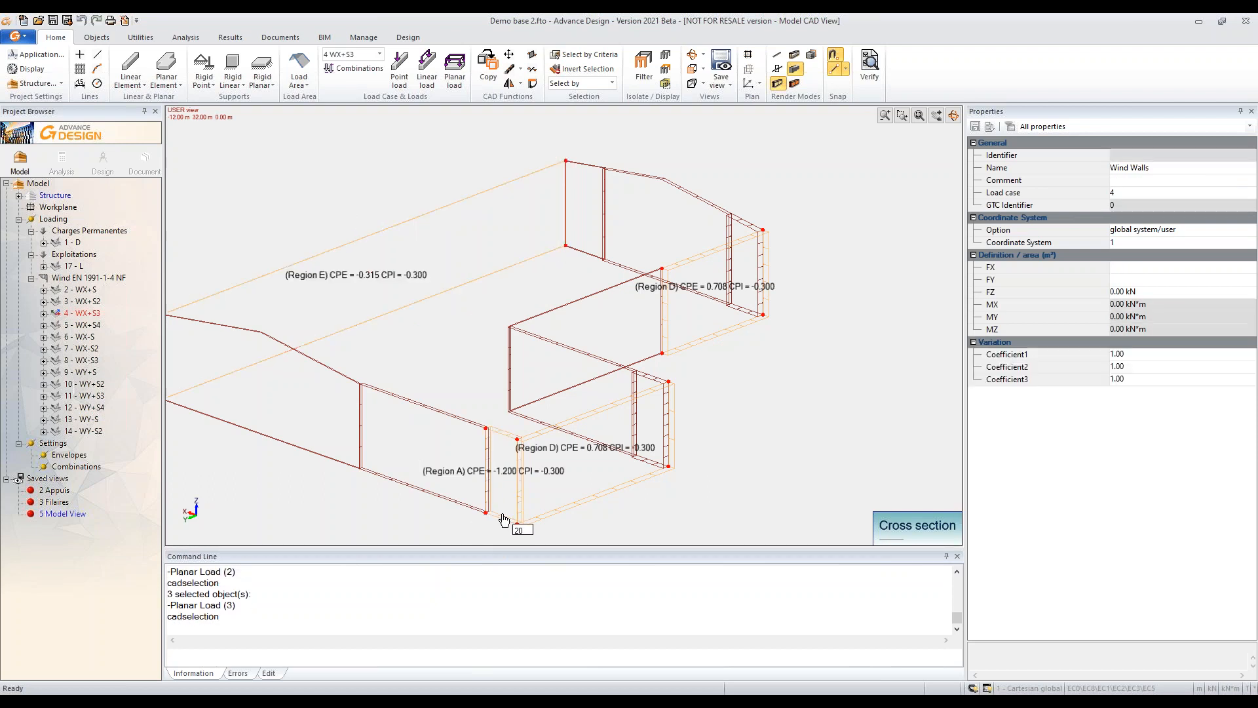
left_click(412, 477)
left_click(258, 434)
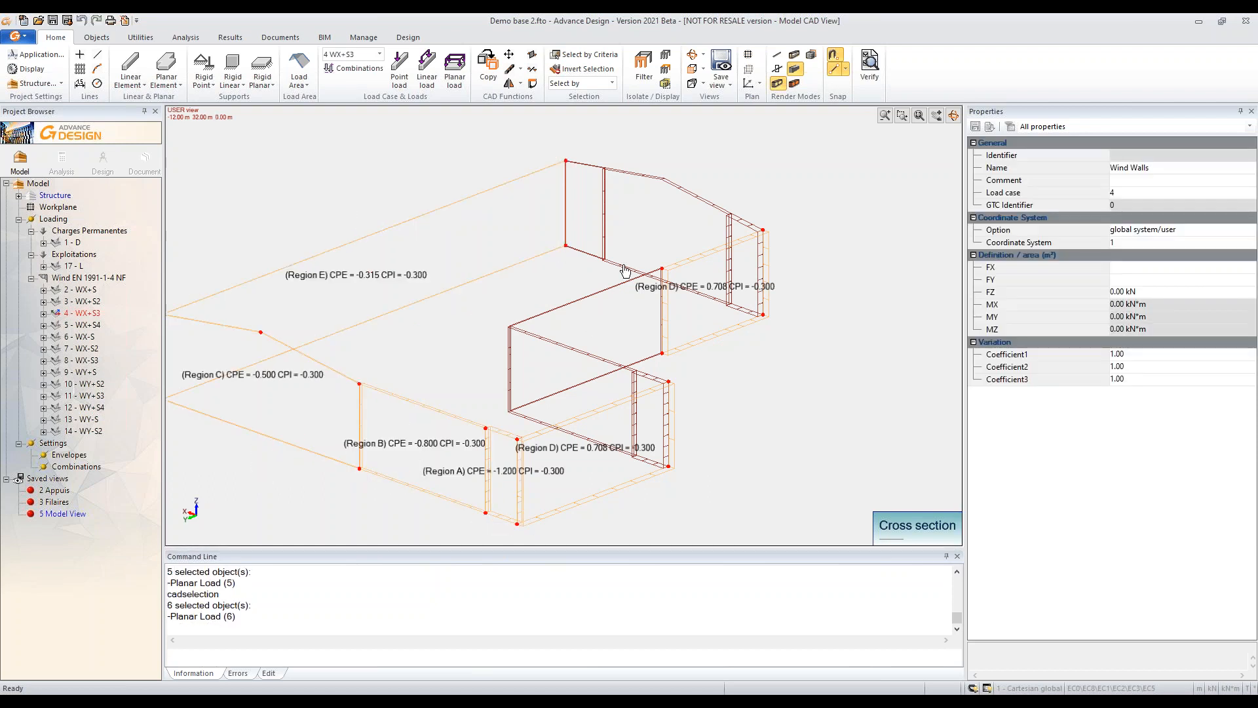
left_click_drag(740, 169, 598, 231)
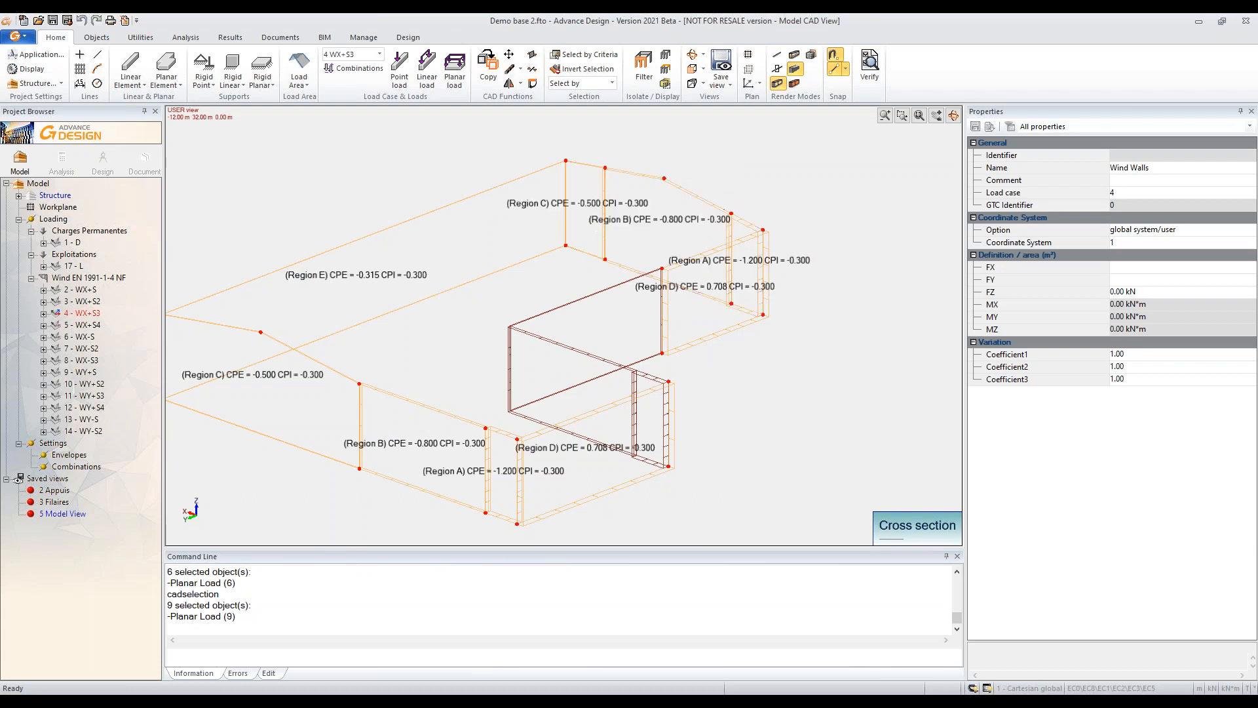
key("Escape")
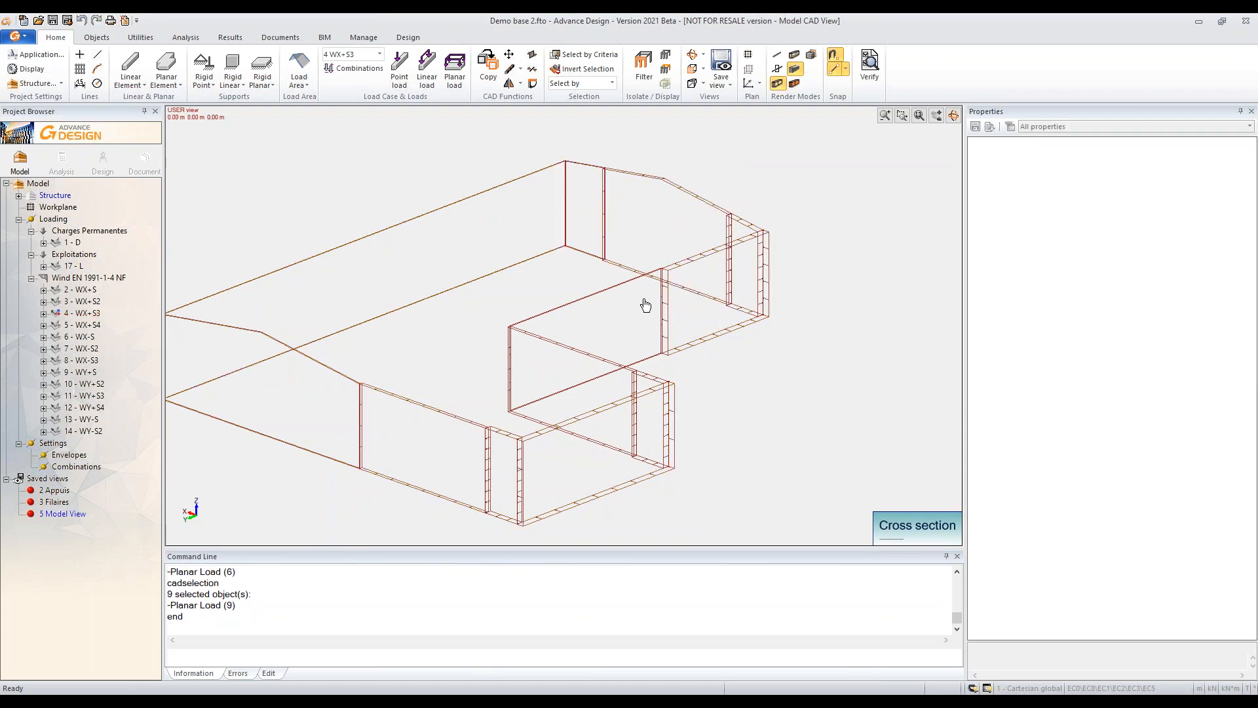
Step: Compare the pressure regions of recessed front wall load 28 and the three wall loads around the inner corner
scroll(678, 289, "up", 3)
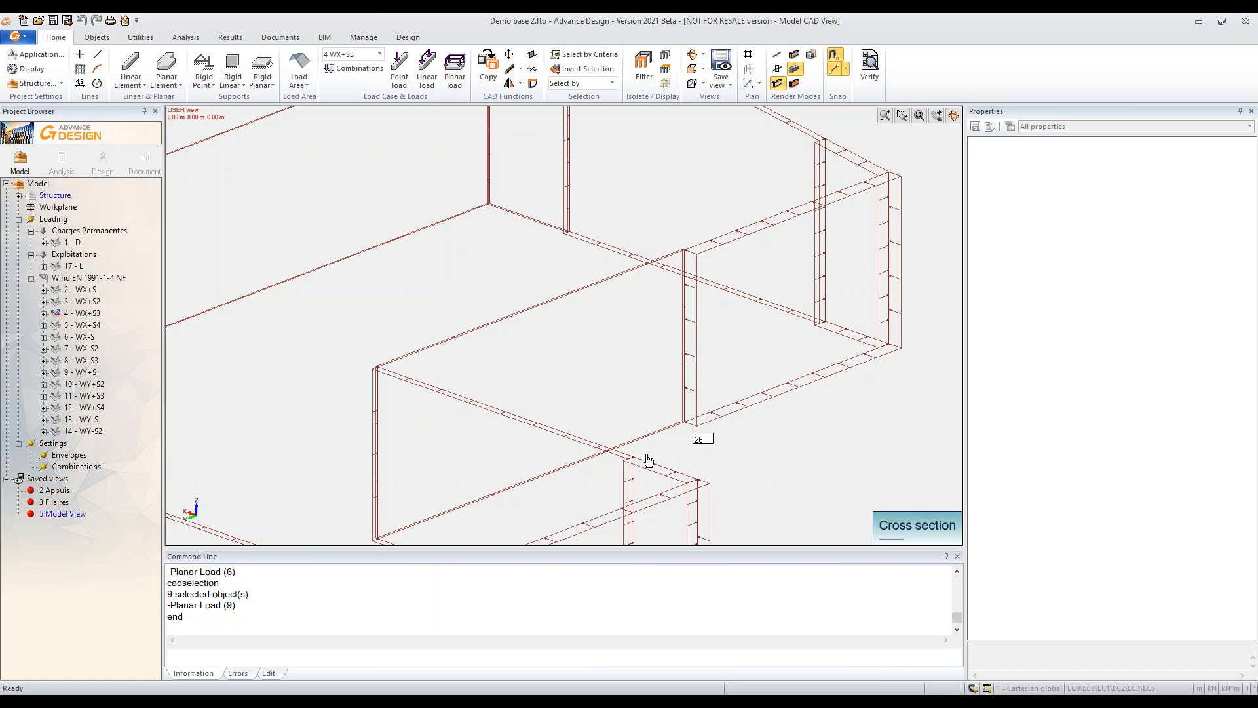
scroll(668, 438, "down", 1)
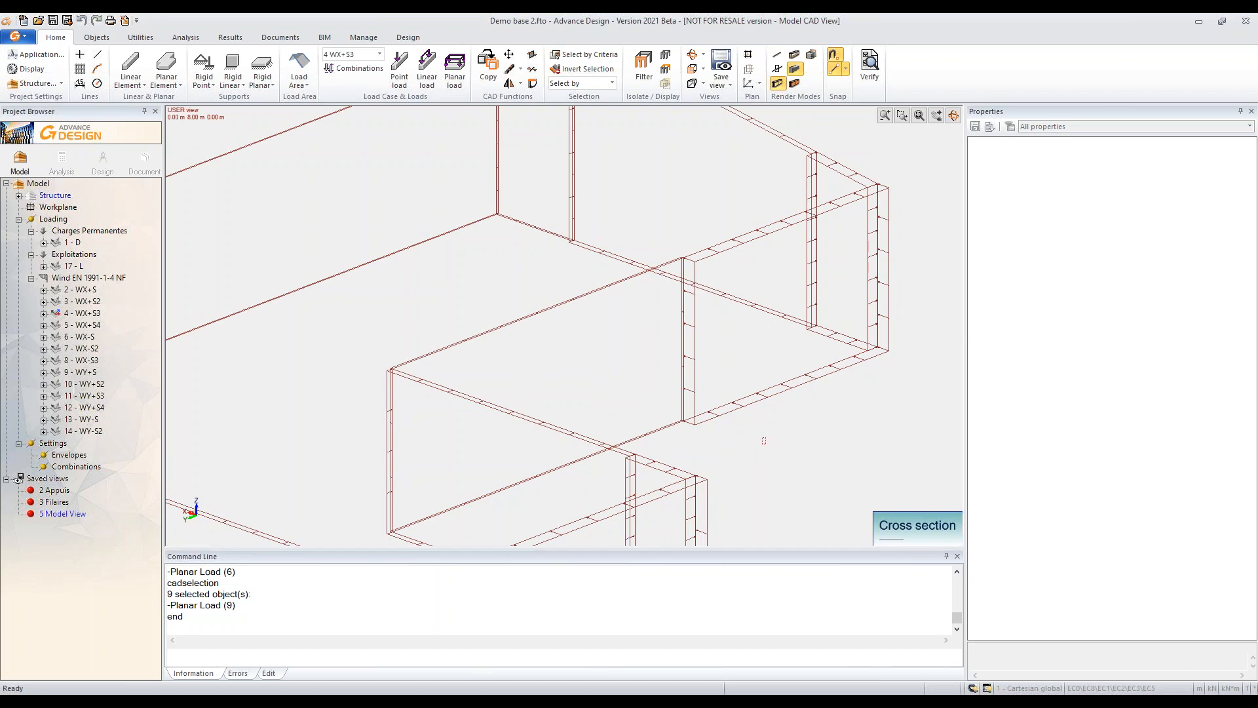
middle_click_drag(682, 450, 637, 361)
scroll(629, 359, "down", 5)
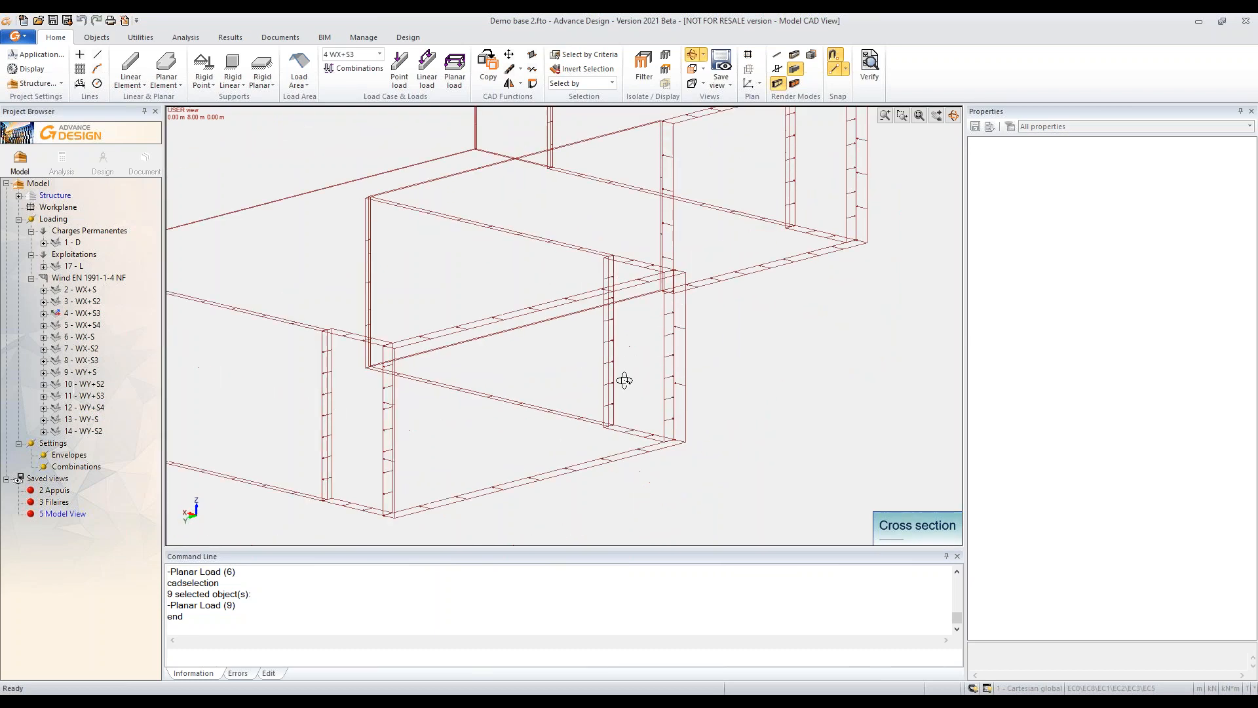
middle_click_drag(619, 357, 607, 287, "shift")
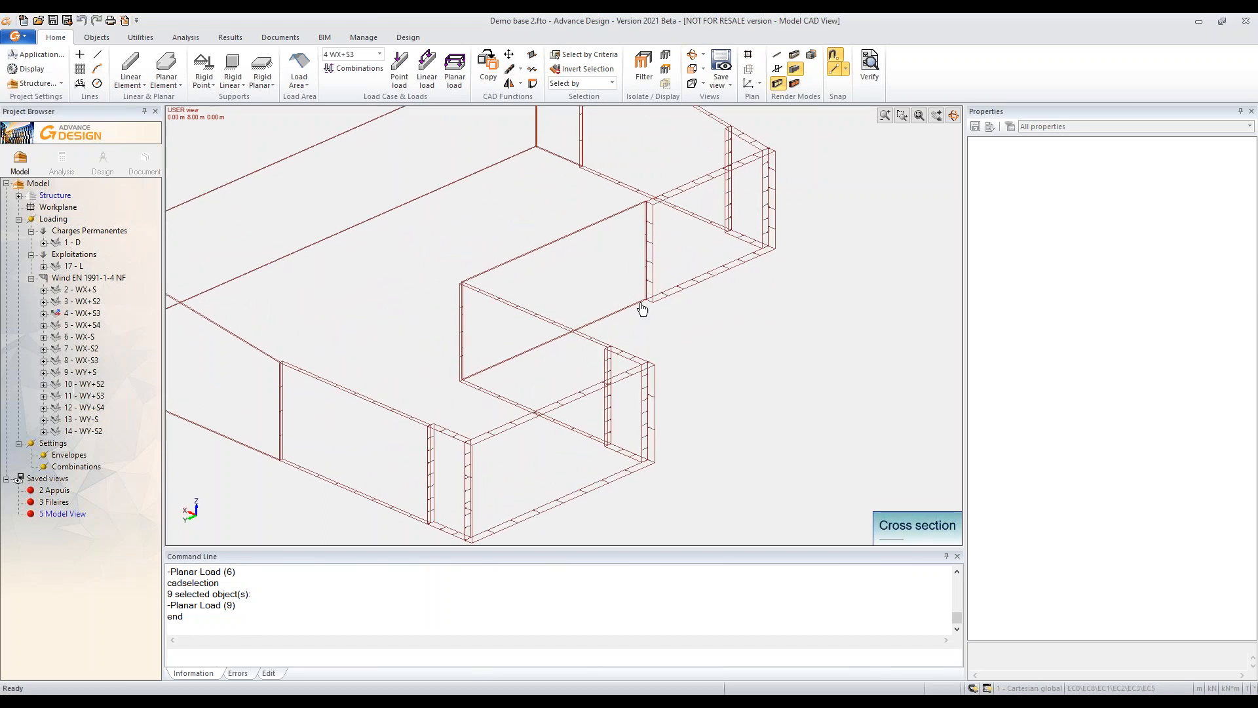
left_click(685, 285)
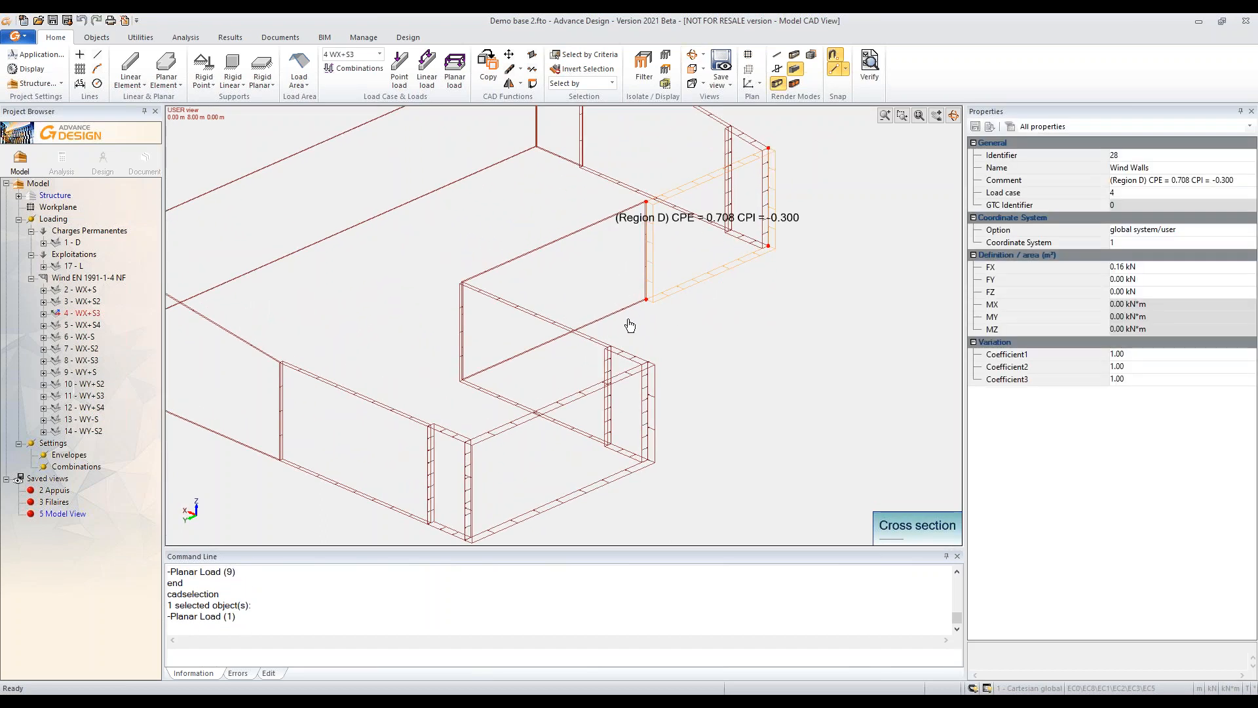
left_click(600, 302)
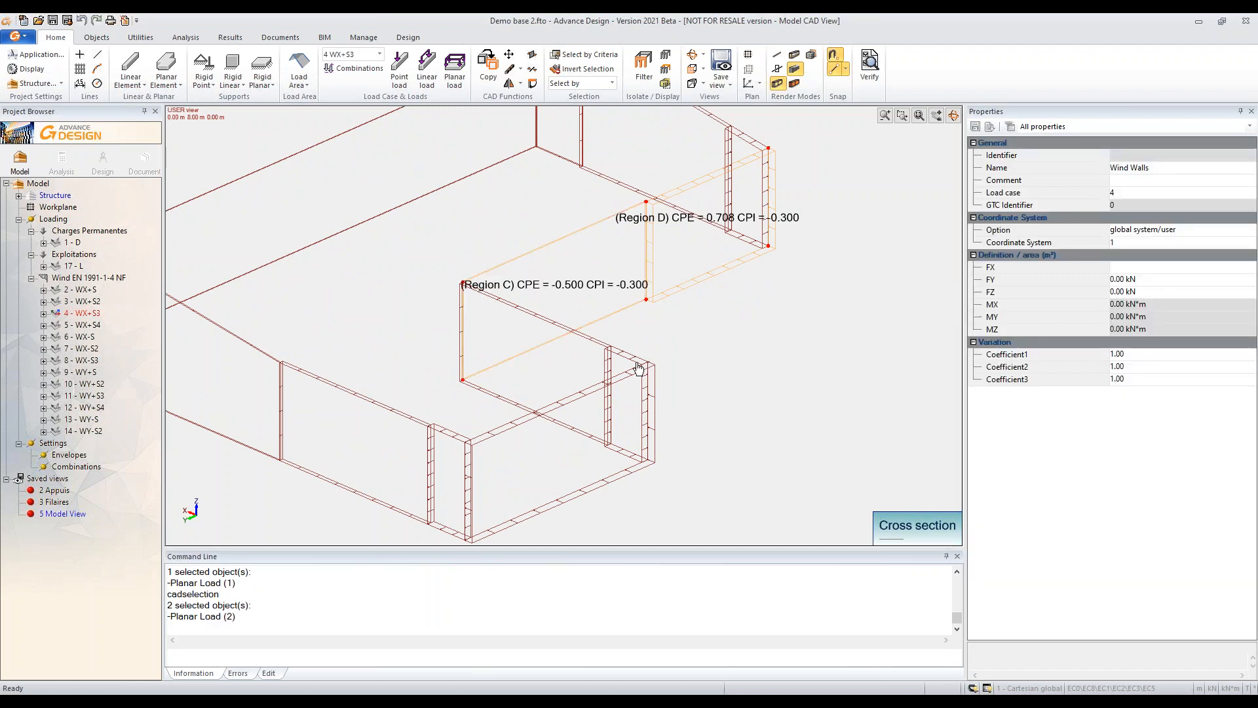
left_click(638, 368)
left_click(592, 347)
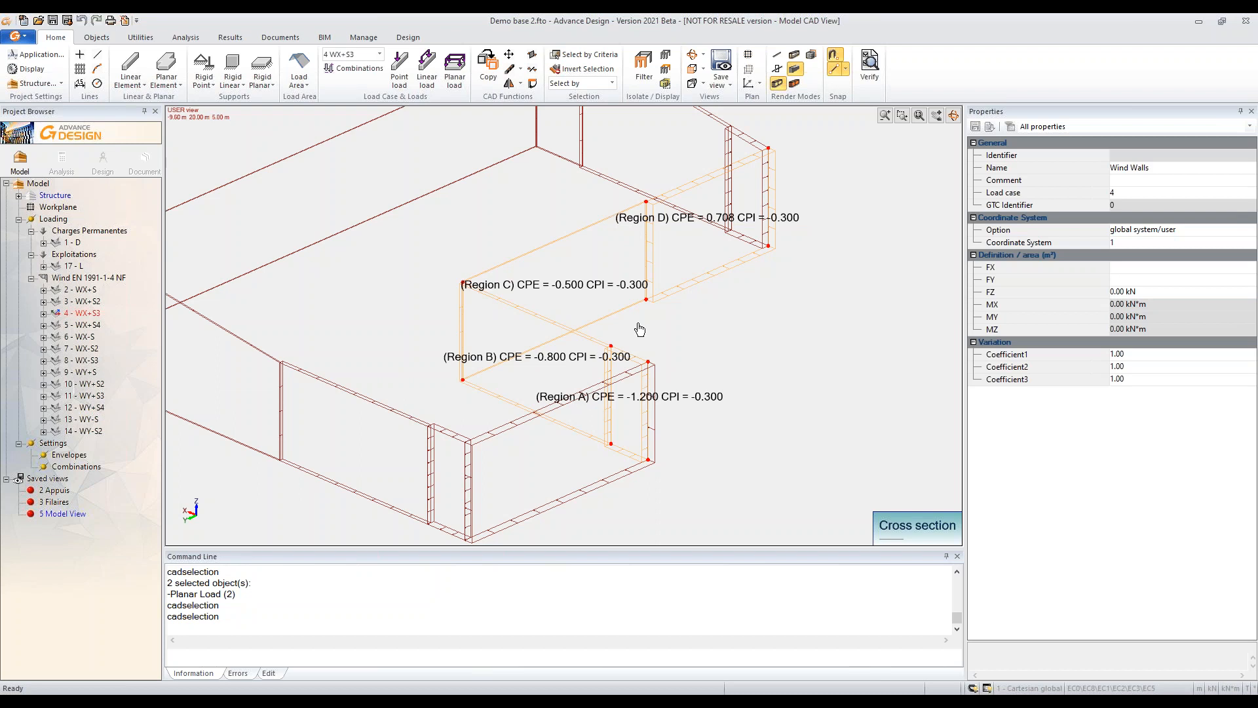
key("Delete")
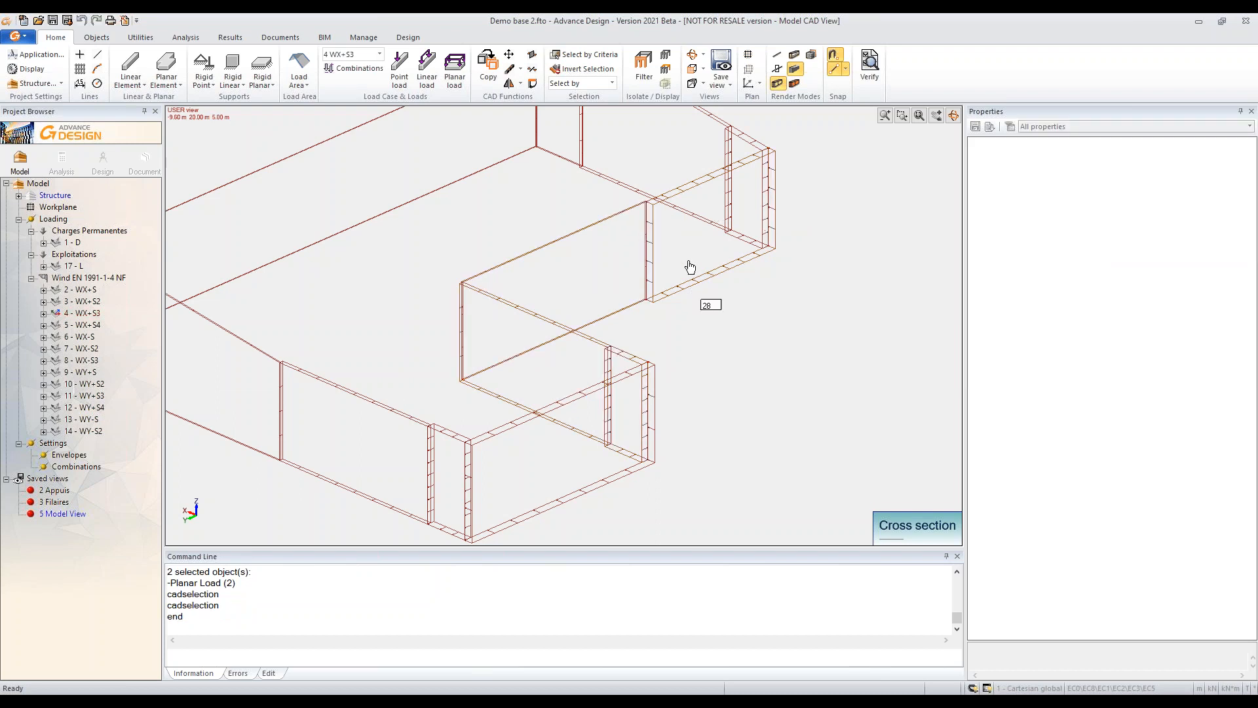
Step: Measure from the upper inner corner of the L-shaped walls and restore the view of the whole model
left_click(467, 285)
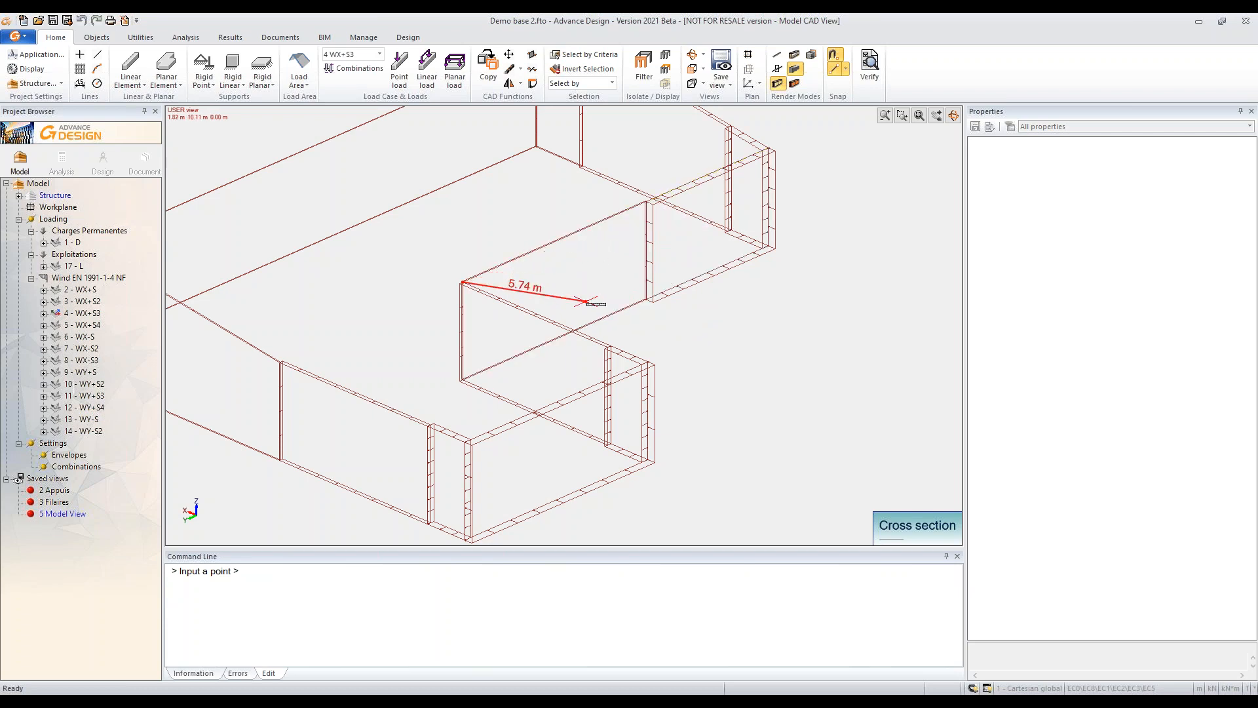
key("Escape")
type("14")
middle_click(719, 394)
middle_click(719, 394)
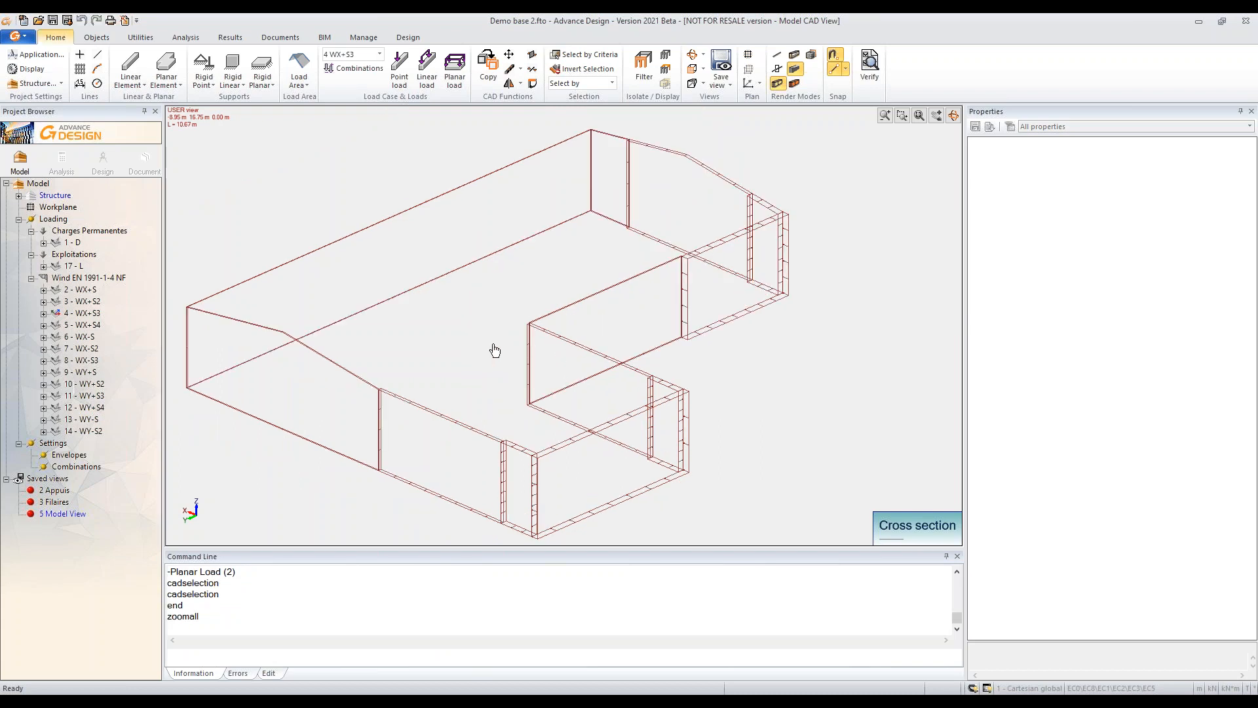
Step: Switch to load case WX+S and isolate its wind roof loads 149 to 167, viewed from the eaves side
left_click(101, 314)
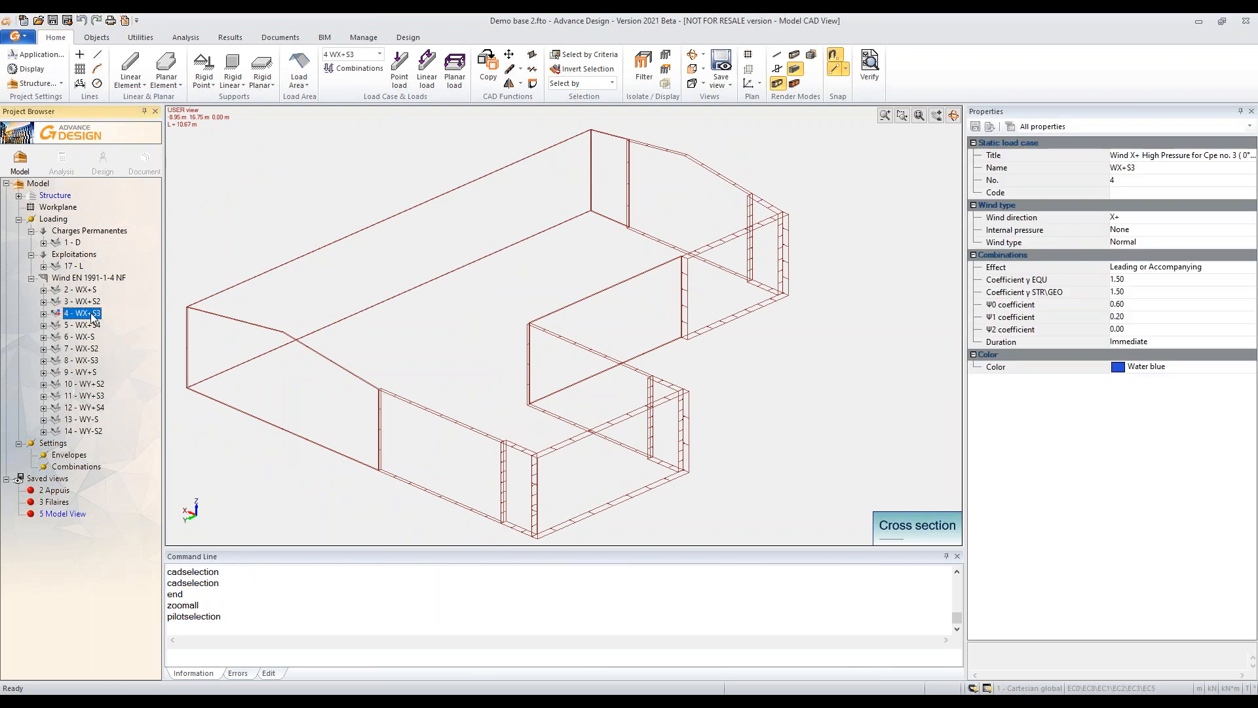
left_click(72, 290)
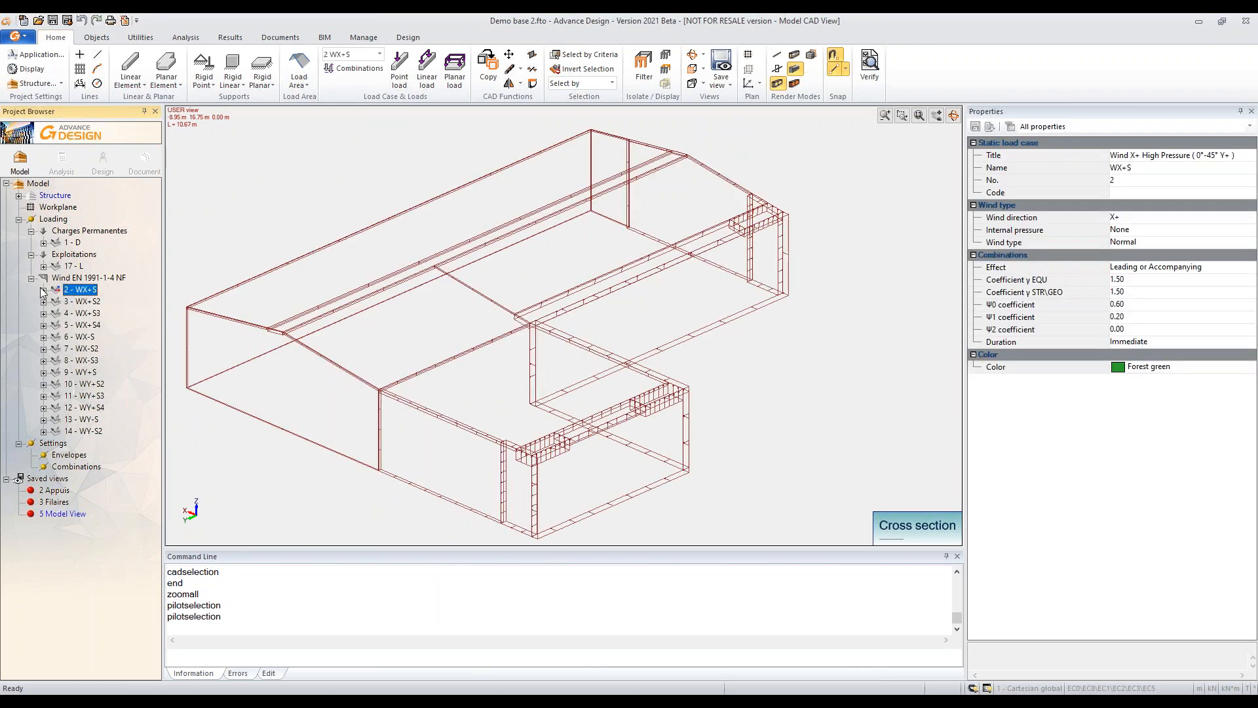
left_click(43, 290)
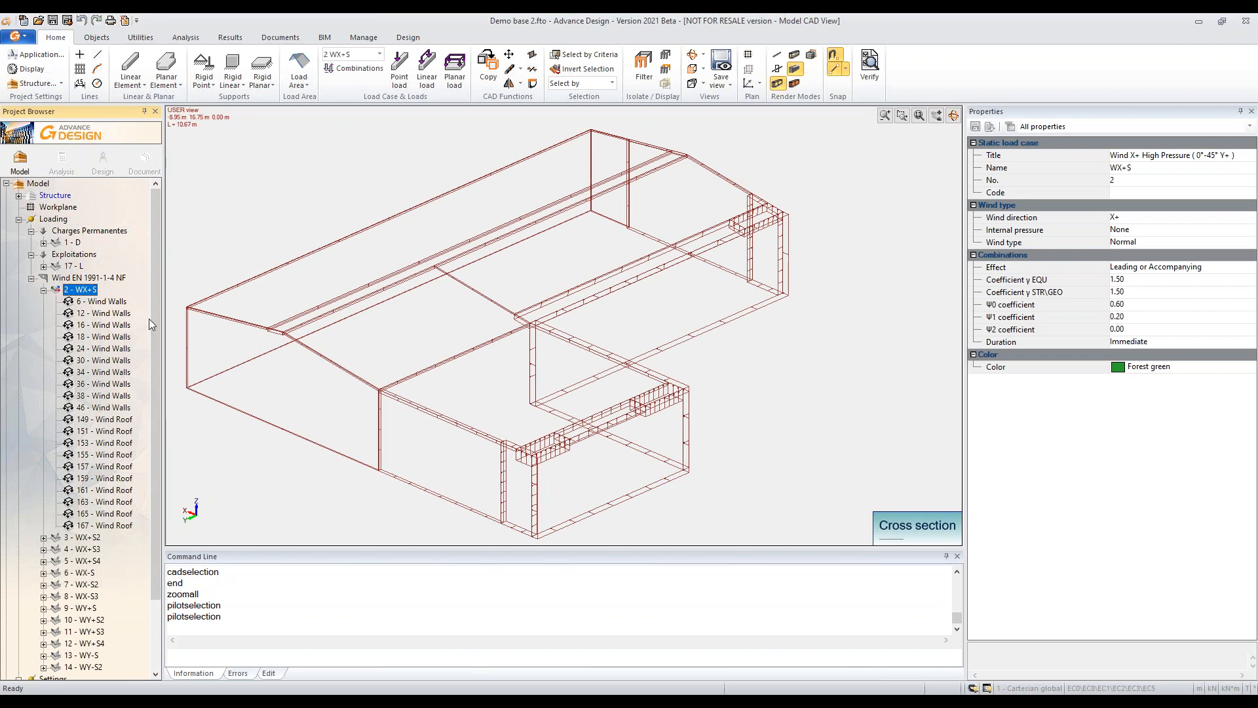
left_click(118, 420)
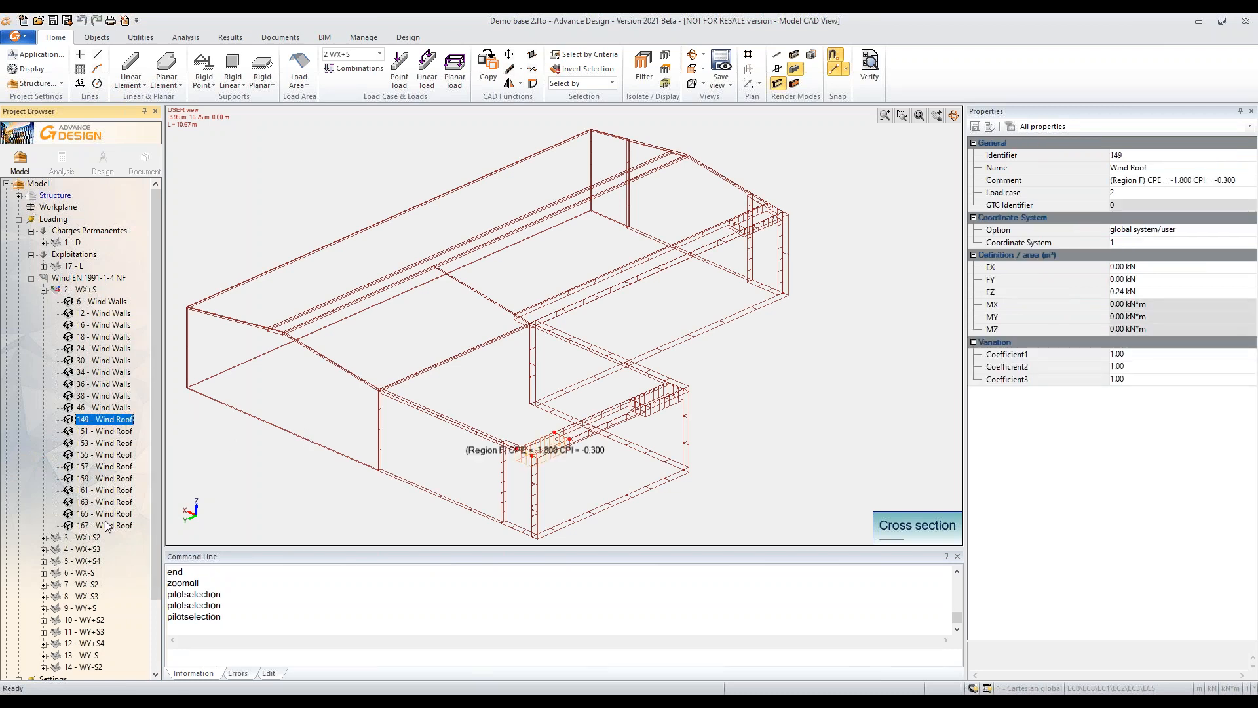
left_click(106, 523, "shift")
left_click(641, 68)
middle_click_drag(660, 391, 503, 368, "shift")
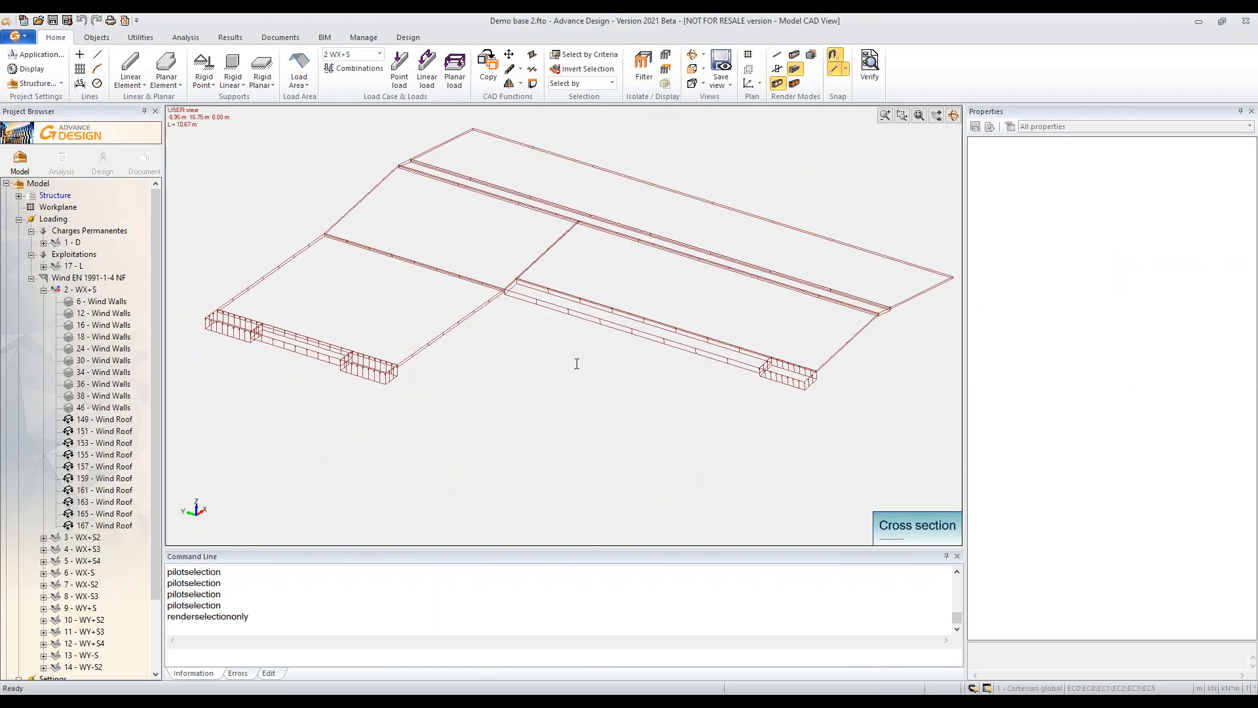
Step: Inspect the pressure regions of the projecting wing's roof loads, including 155, 151, 159 and the far corner strip
scroll(576, 363, "up", 2)
scroll(623, 359, "up", 3)
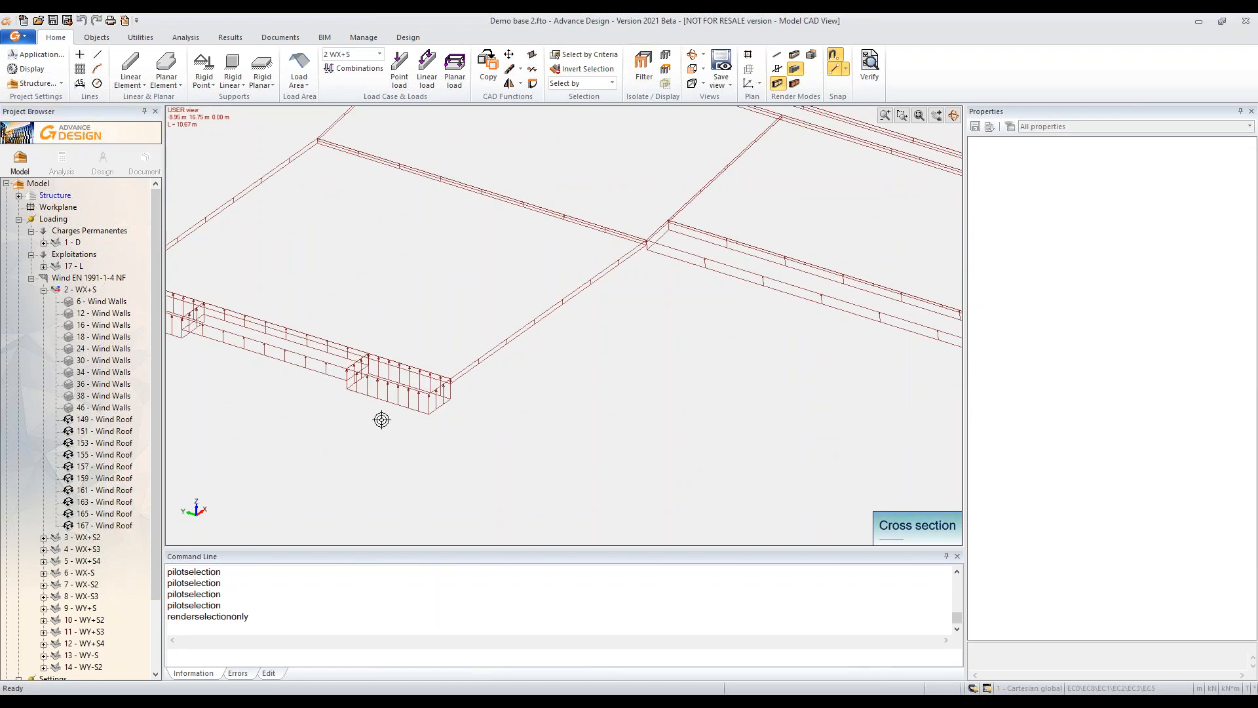
scroll(382, 420, "down", 1)
left_click(409, 416)
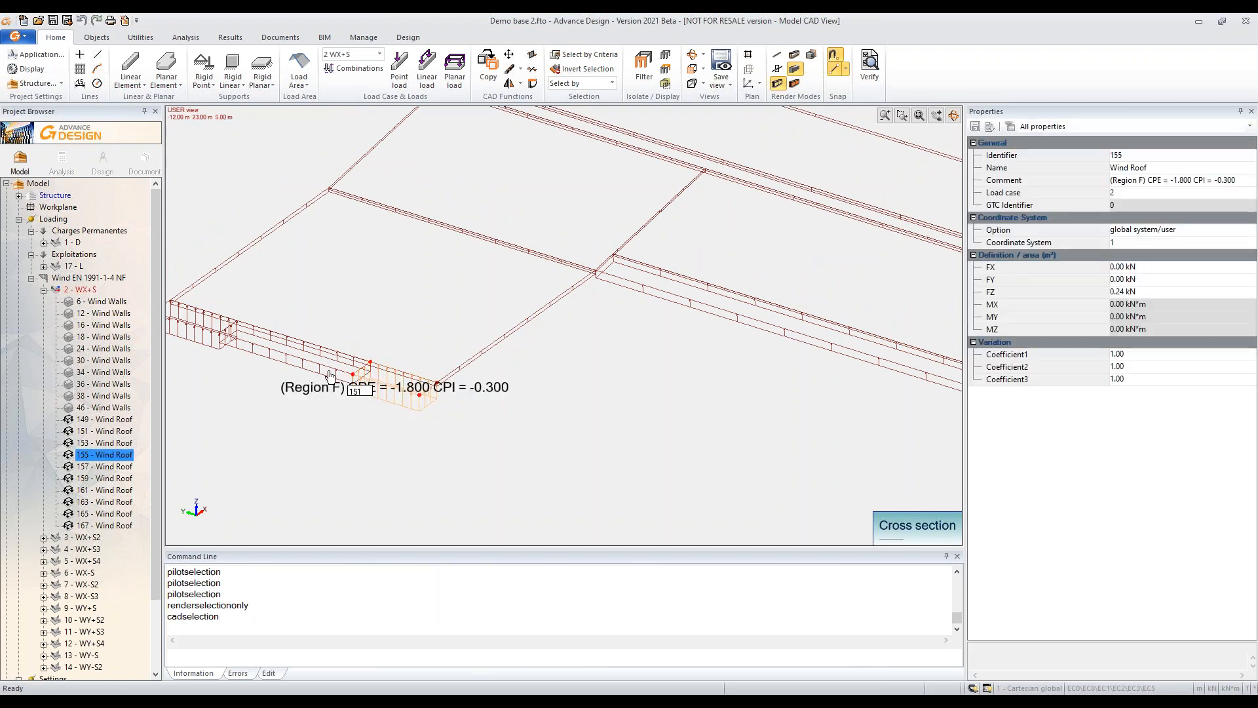
left_click(260, 359)
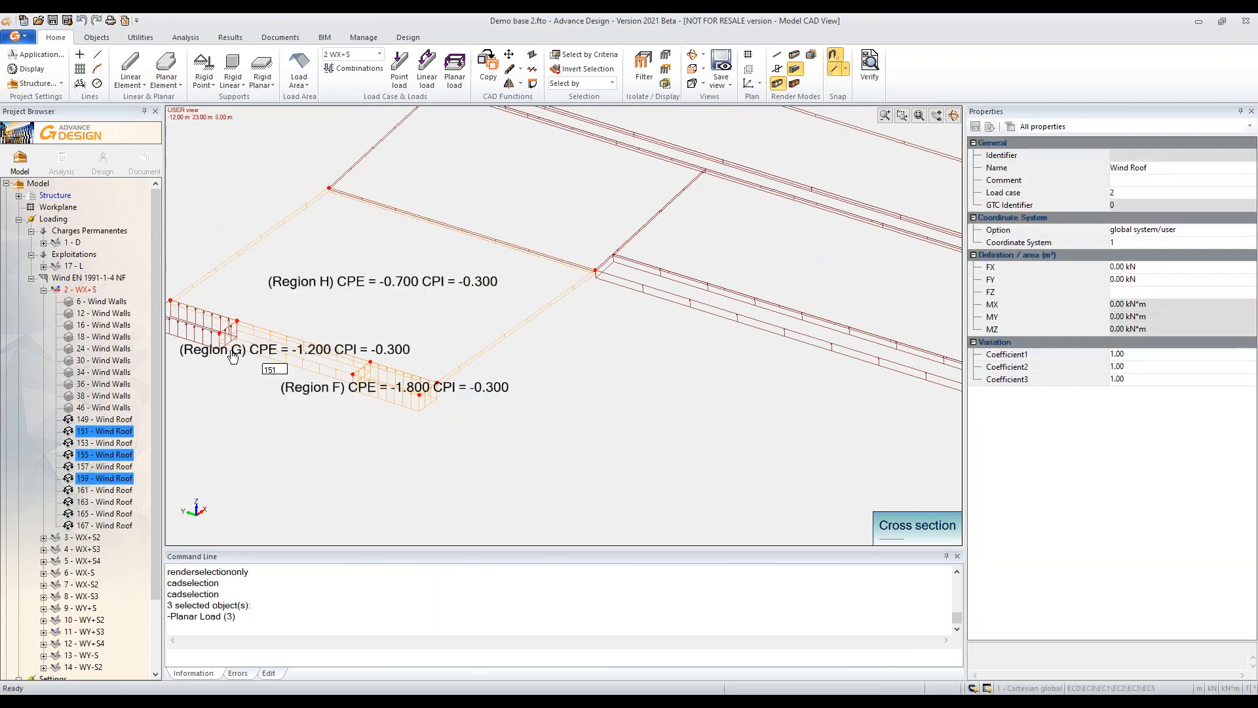
left_click(182, 342)
key("Escape")
Step: Check the pressure region of the long roof edge load along the recessed wing's eaves
middle_click_drag(834, 389, 663, 381)
left_click(662, 345)
key("Escape")
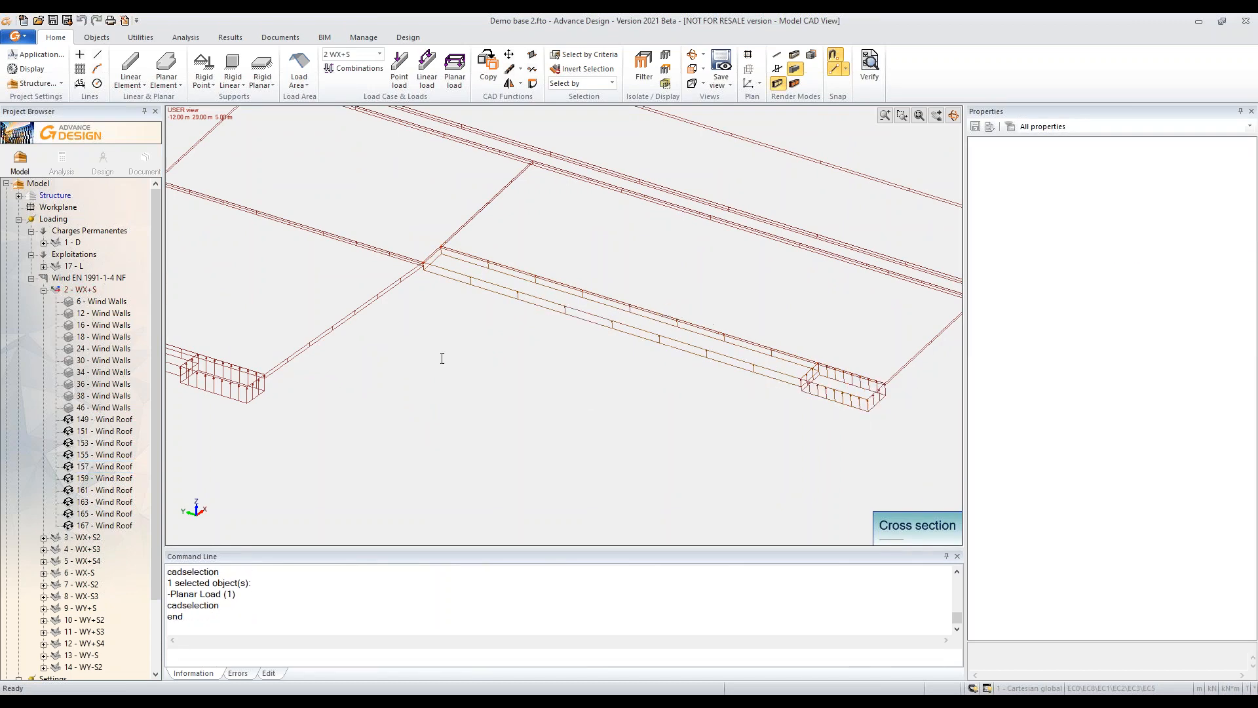
Step: Measure the depth and width of corner roof load 155 and select it to review its pressure region
middle_click_drag(349, 382, 526, 346, "shift")
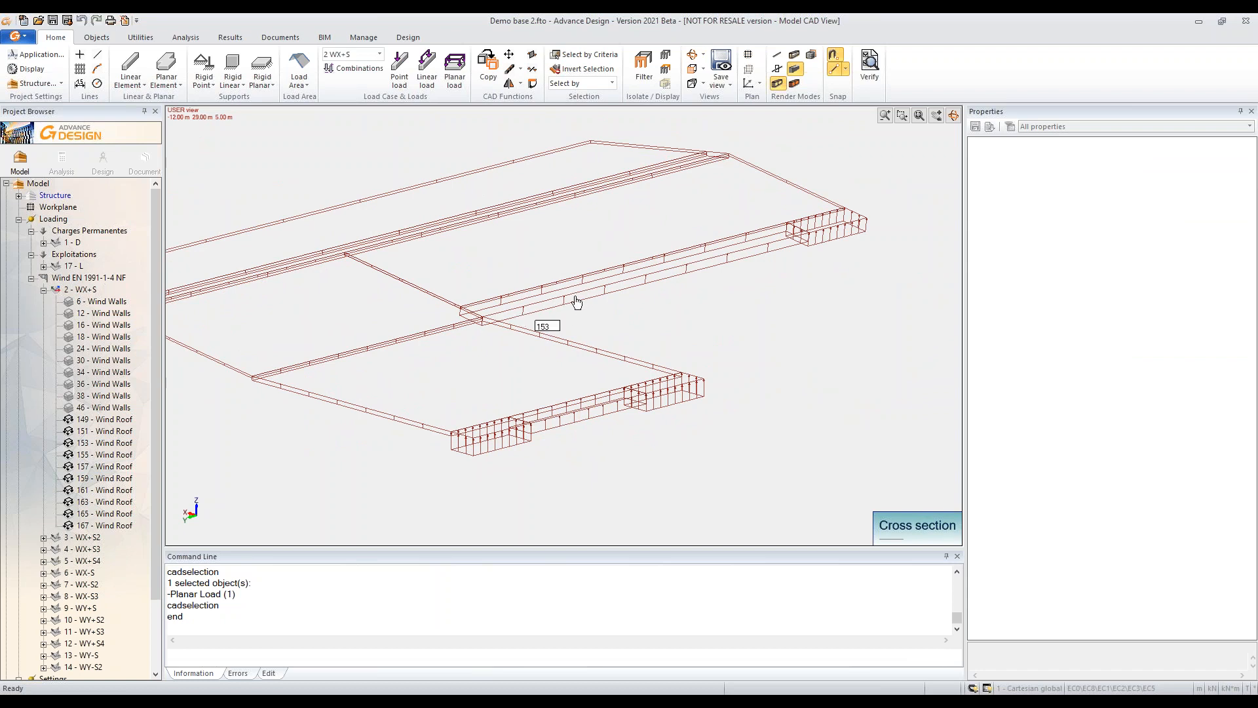
key("alt+6")
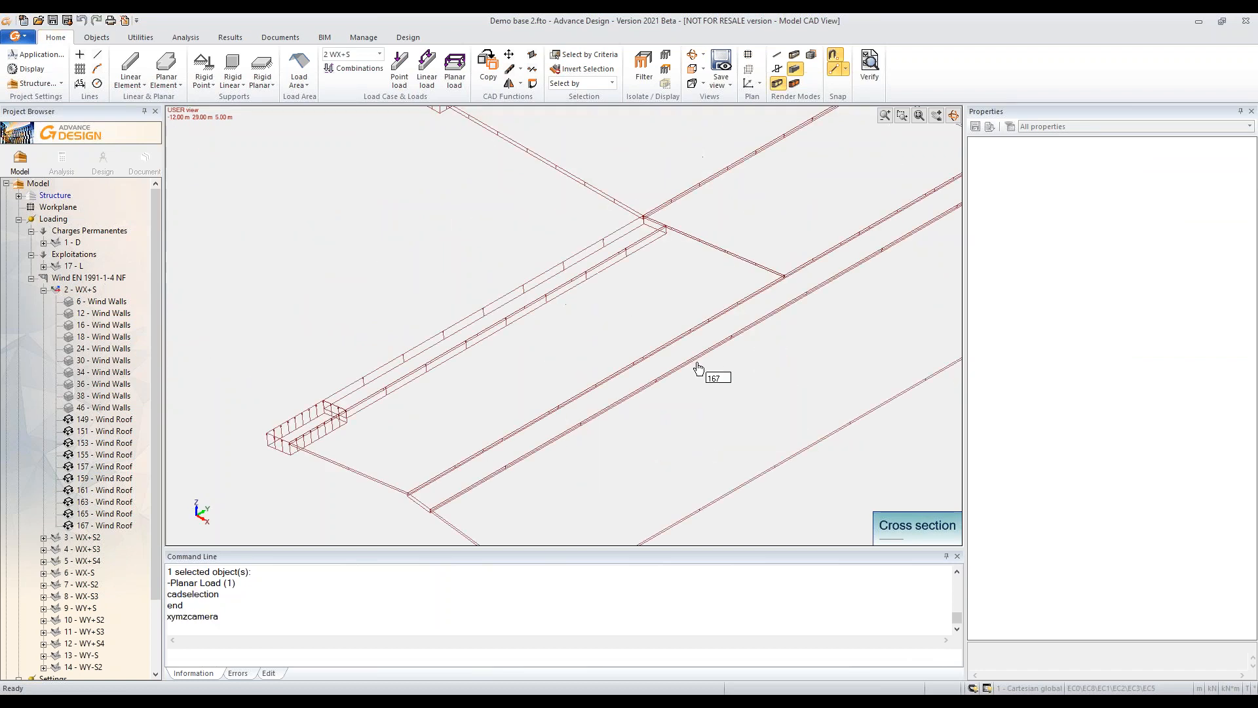
middle_click_drag(320, 377, 564, 372, "shift")
middle_click(563, 372)
middle_click(564, 372)
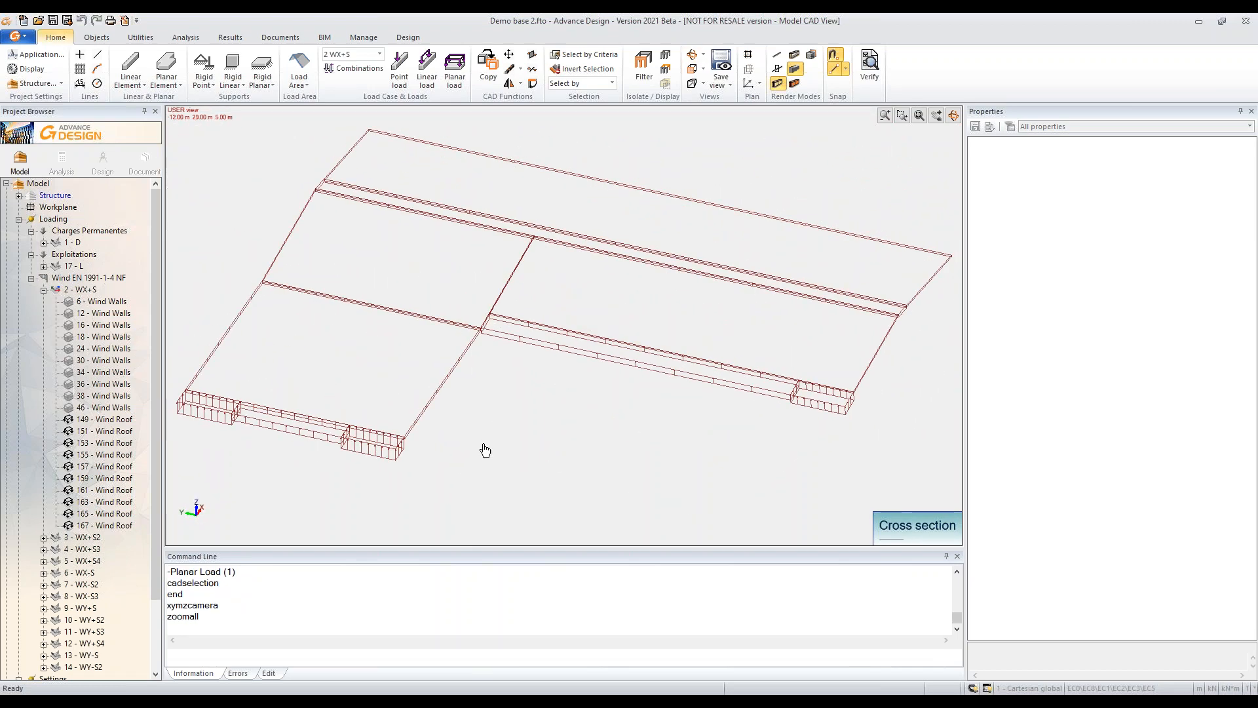
scroll(363, 452, "up", 4)
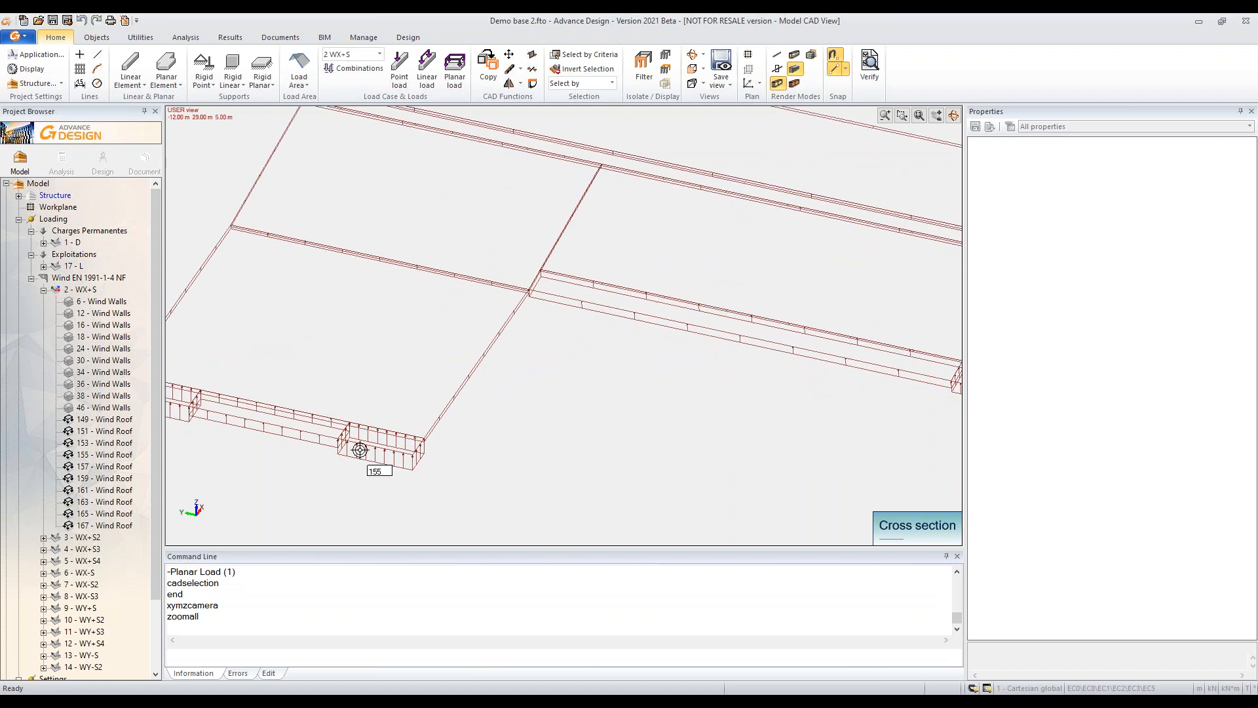
scroll(351, 441, "up", 1)
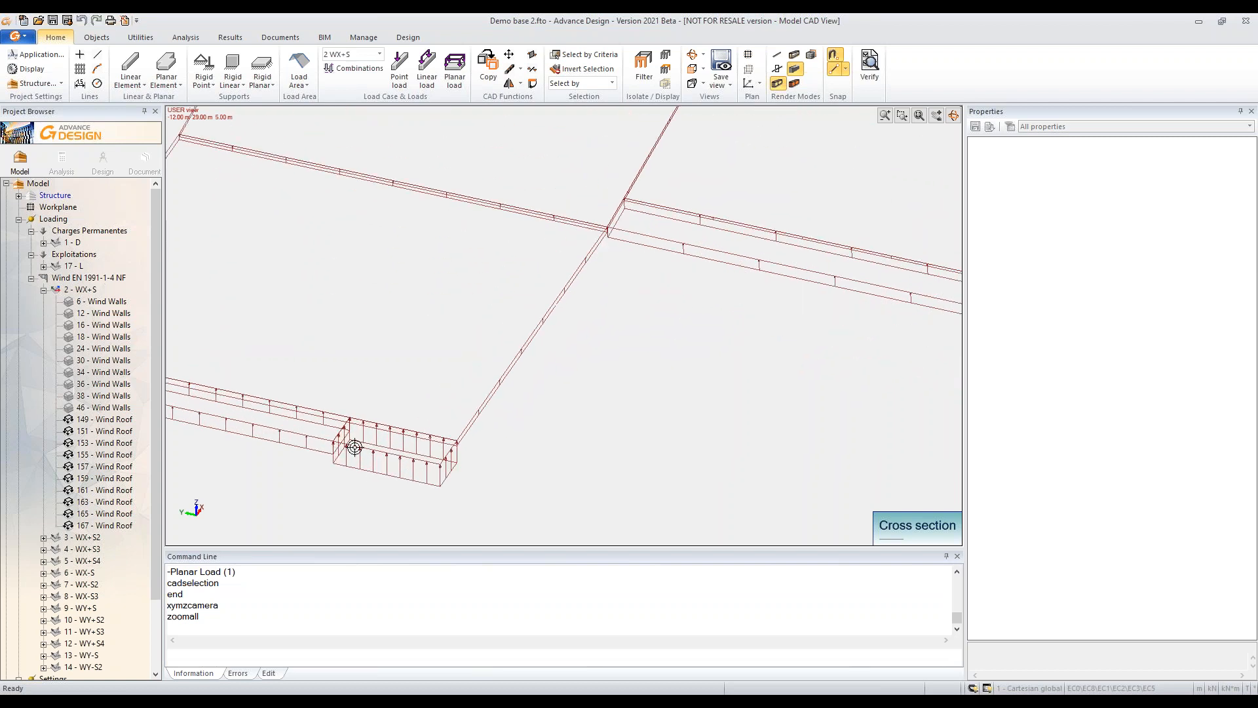
left_click(356, 452)
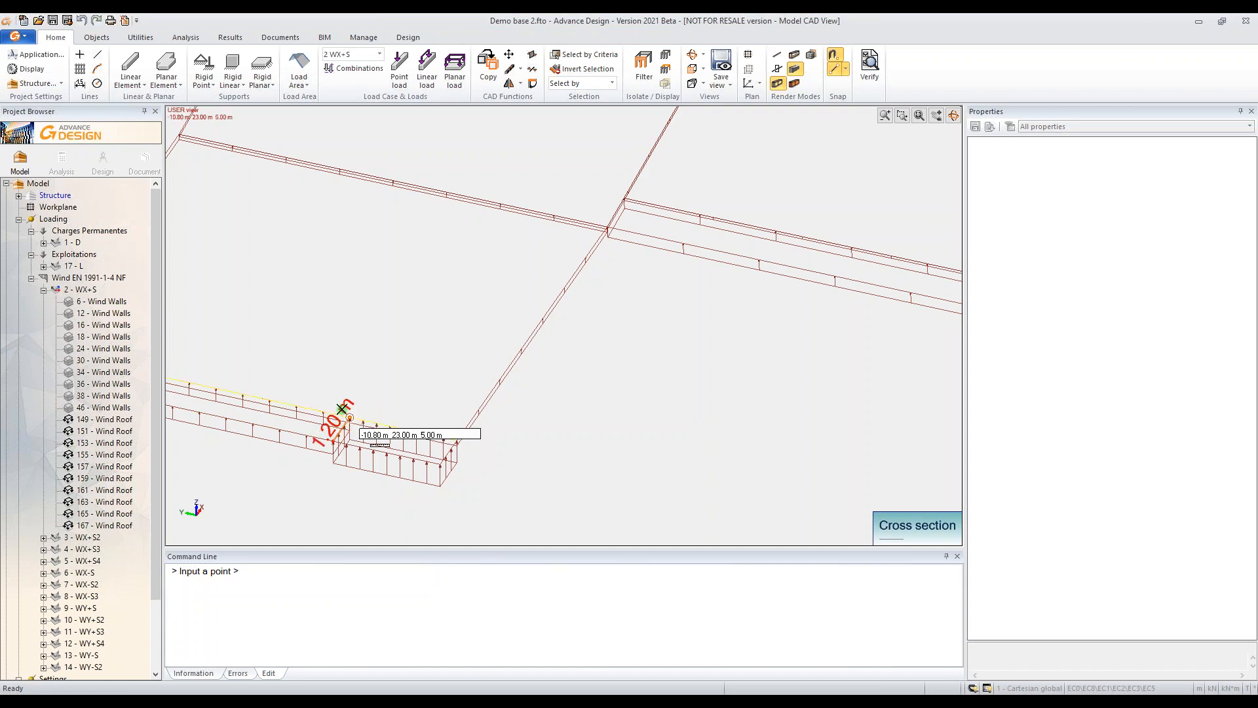
left_click(343, 432)
left_click(369, 463)
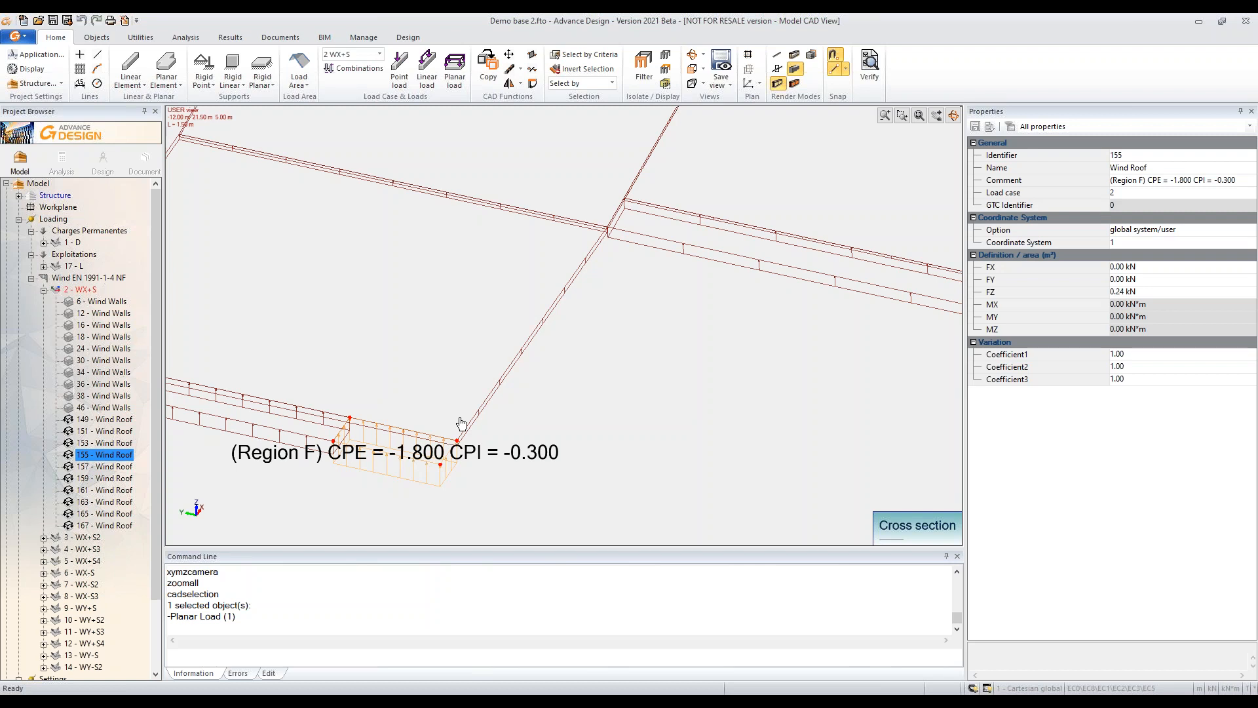
Step: Show the full structure again and hide the WX+S wind loads, with the whole building in view from its gable end
key("Escape")
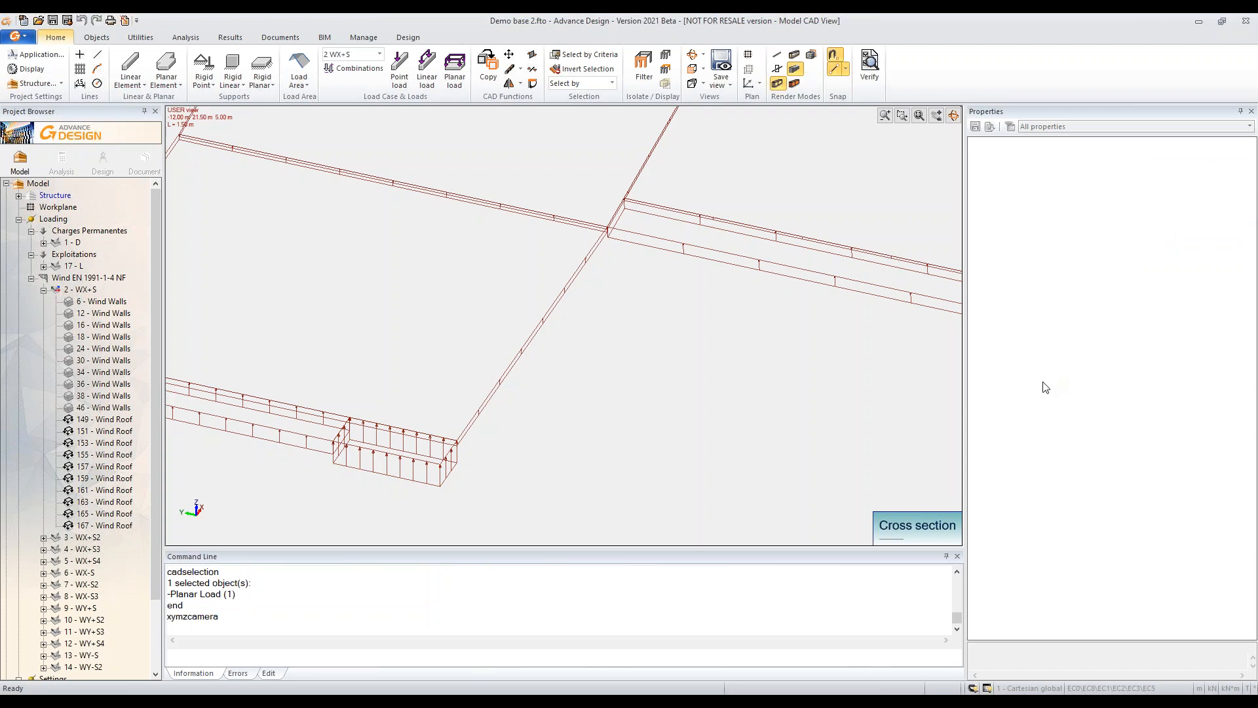
middle_click_drag(365, 374, 618, 368, "shift")
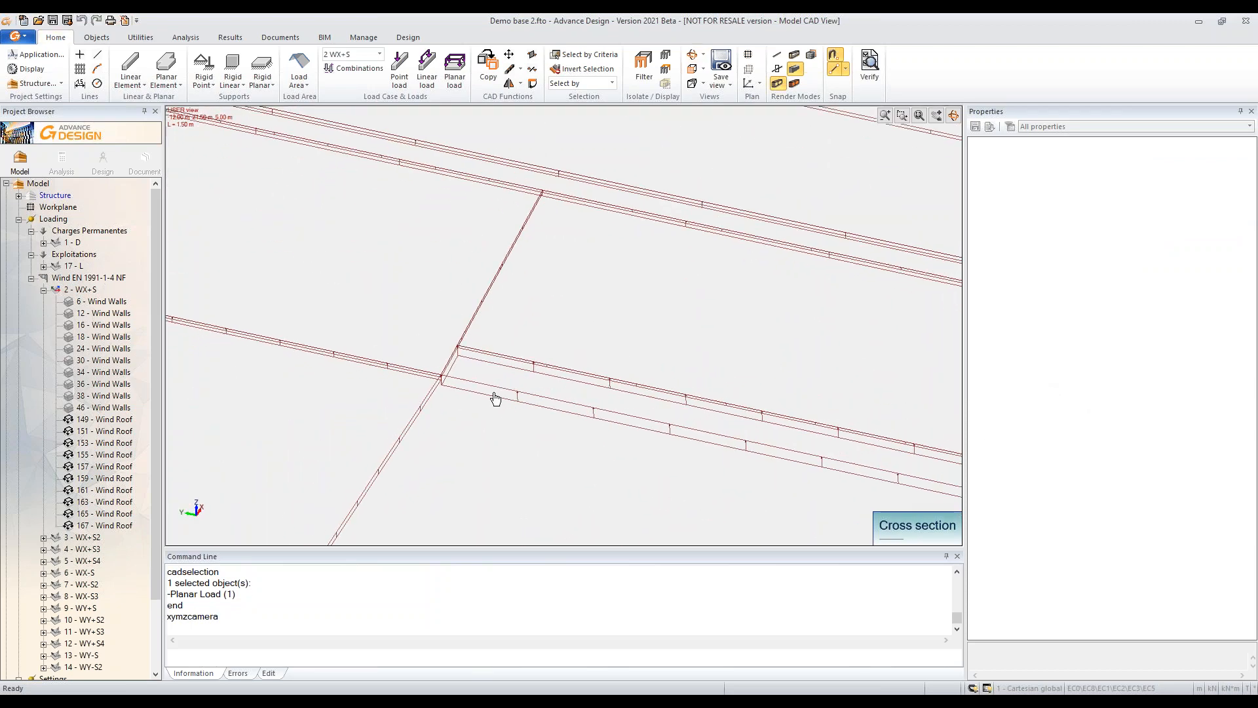
key("alt+a")
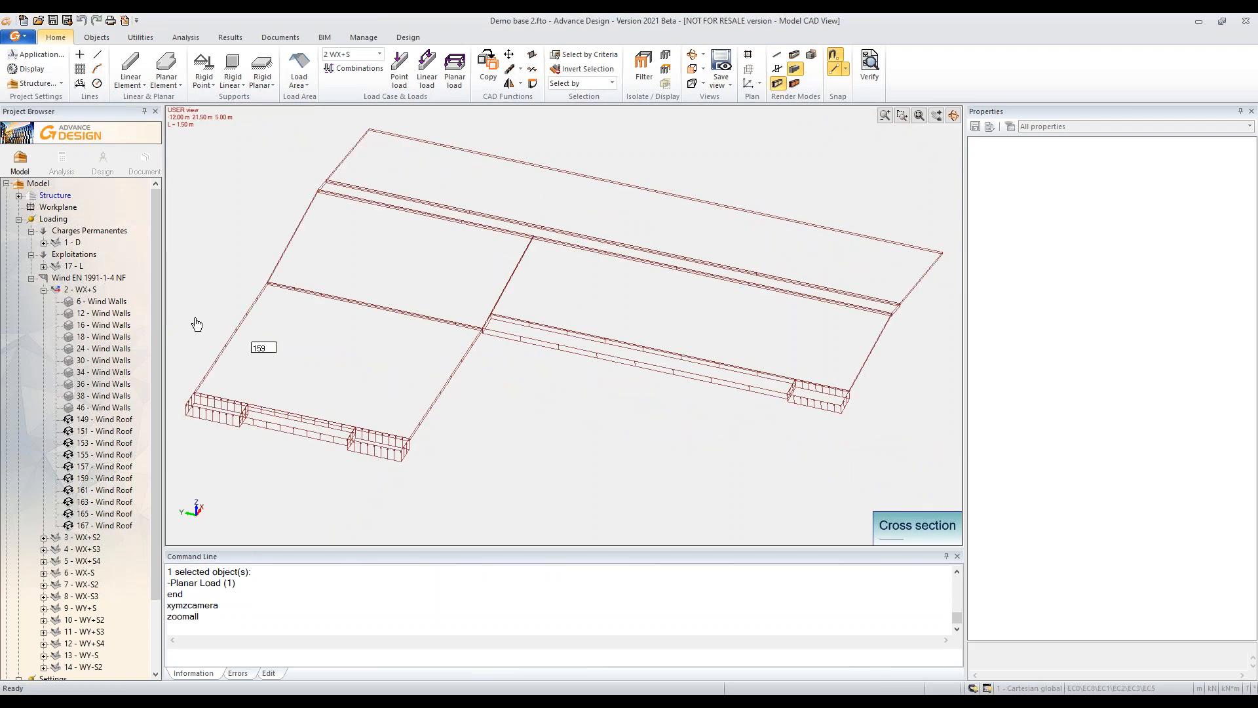
left_click(55, 195)
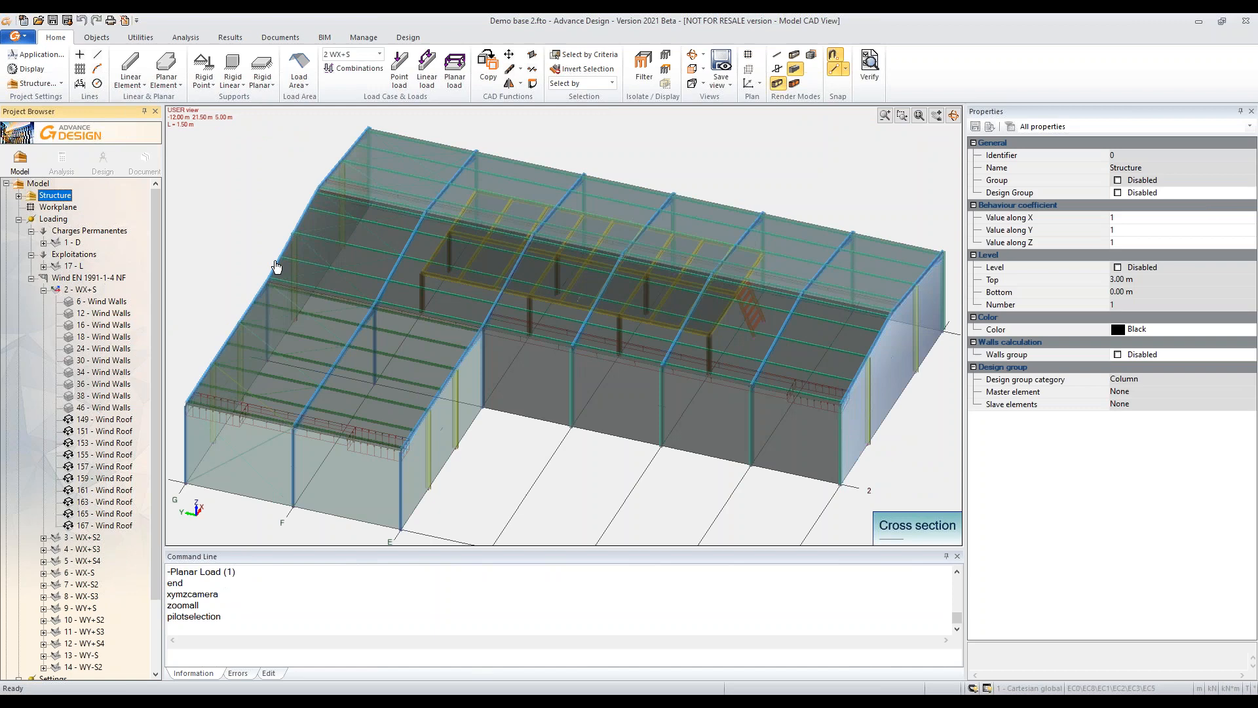
left_click(79, 289)
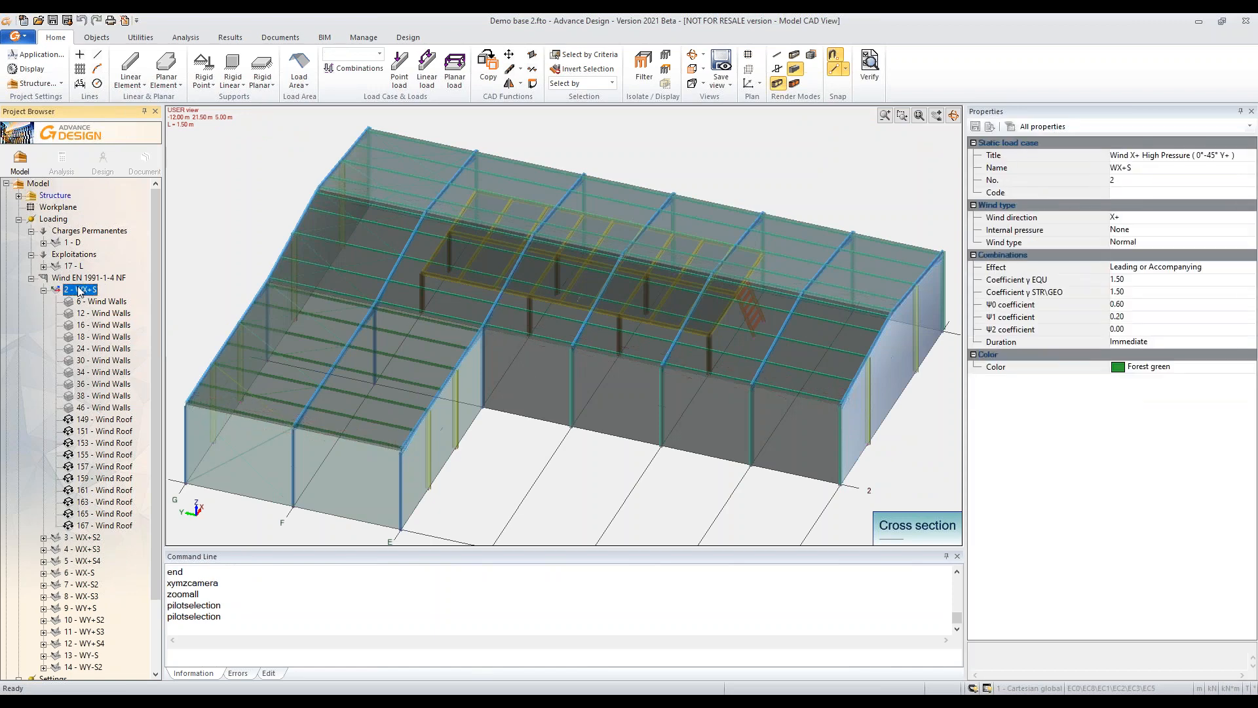
key("Escape")
middle_click_drag(623, 435, 568, 422, "shift")
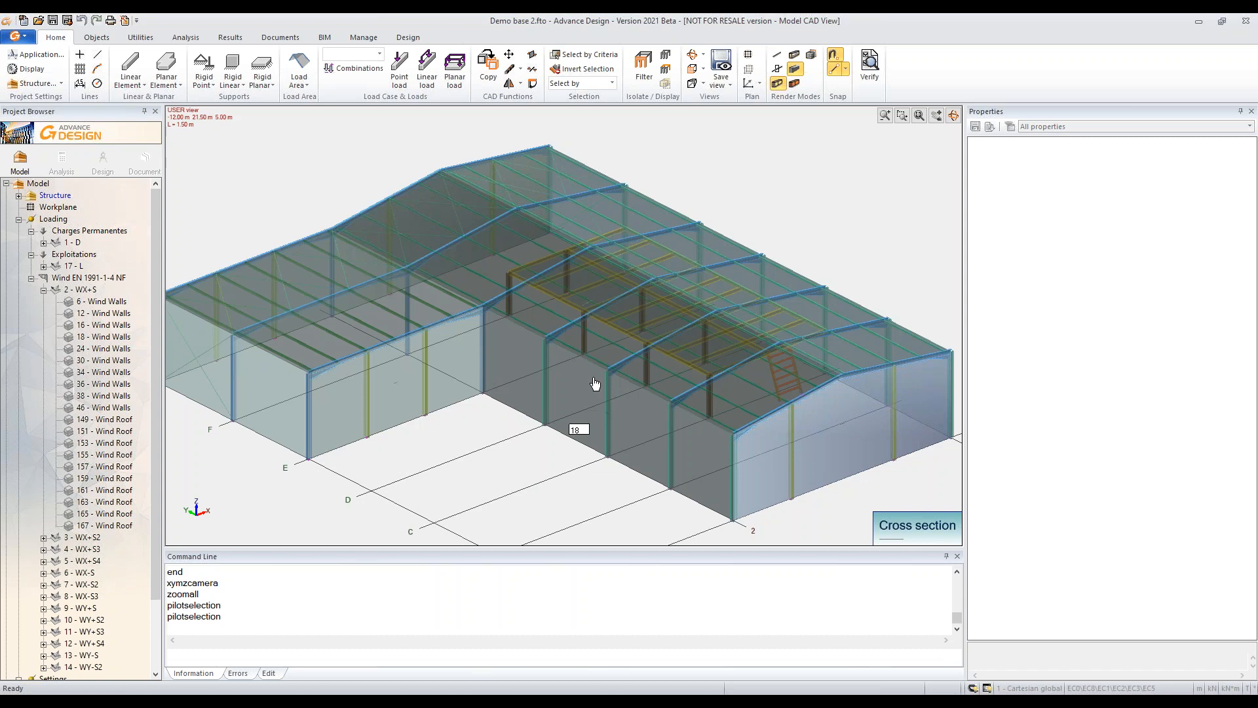
scroll(838, 433, "down", 1)
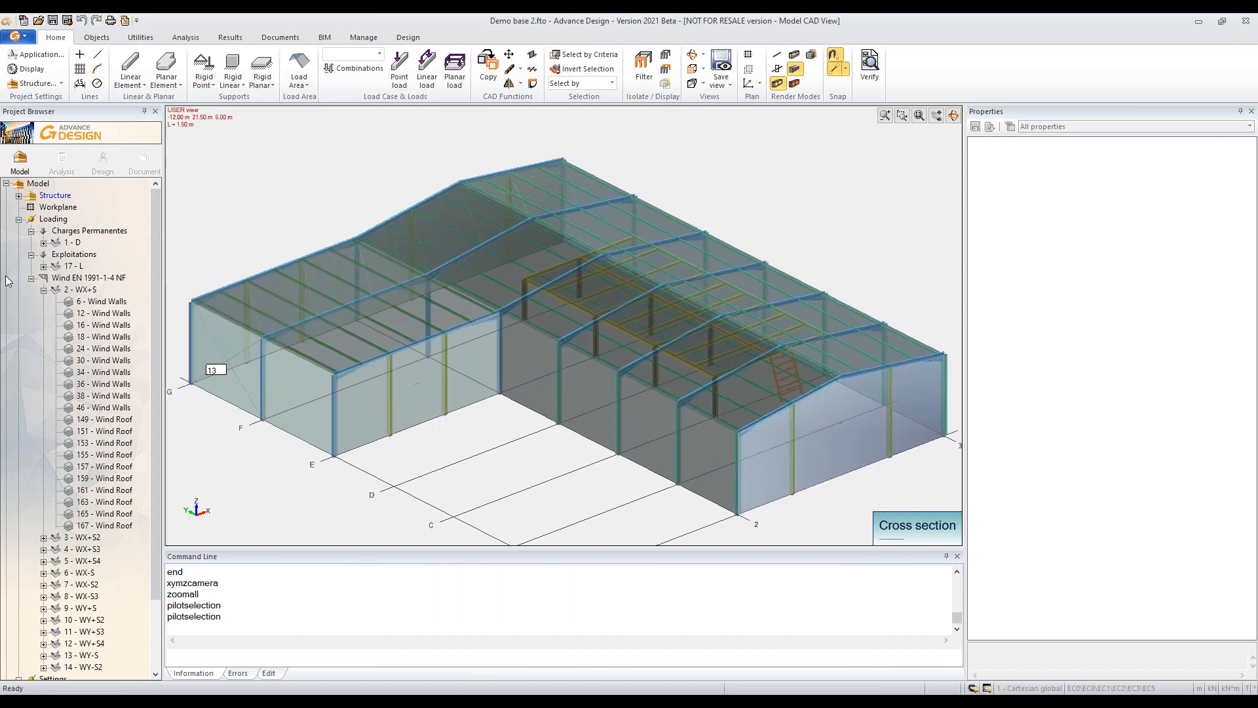
Step: Set the terrain category of the Wind EN 1991-1-4 NF family to IIIa and update its wind loads
left_click(89, 277)
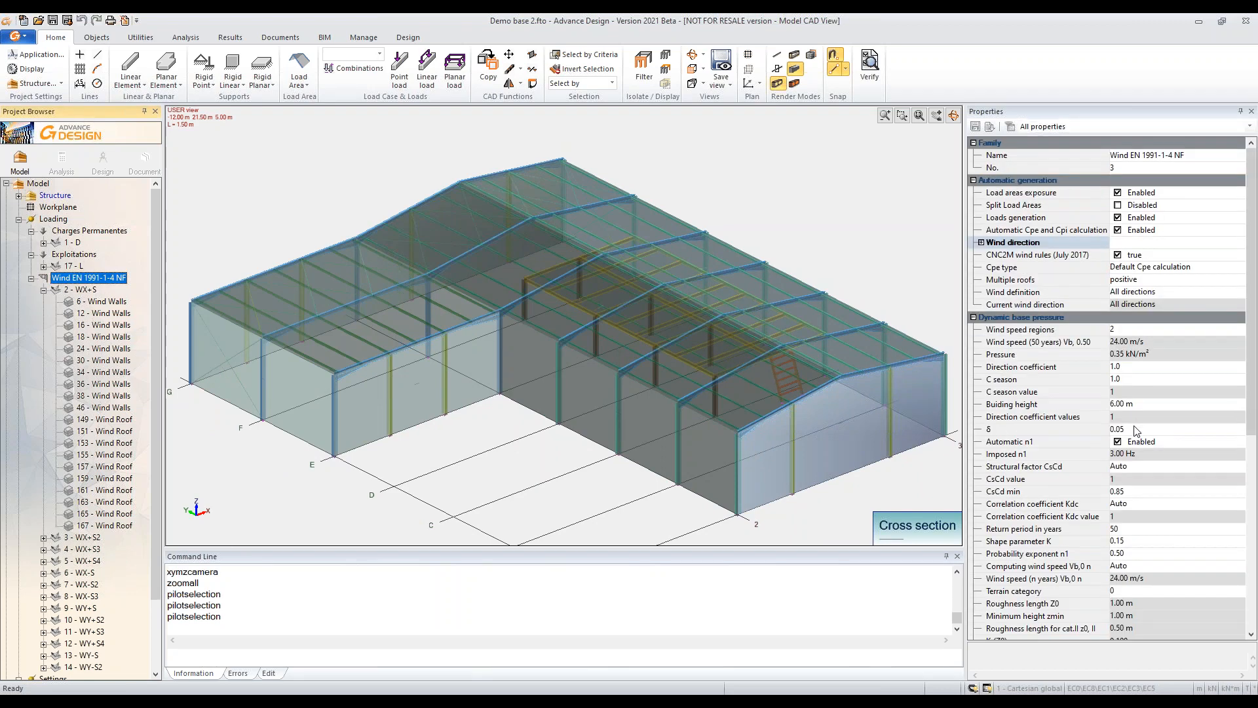
scroll(1136, 429, "down", 8)
left_click(1150, 292)
left_click(1238, 293)
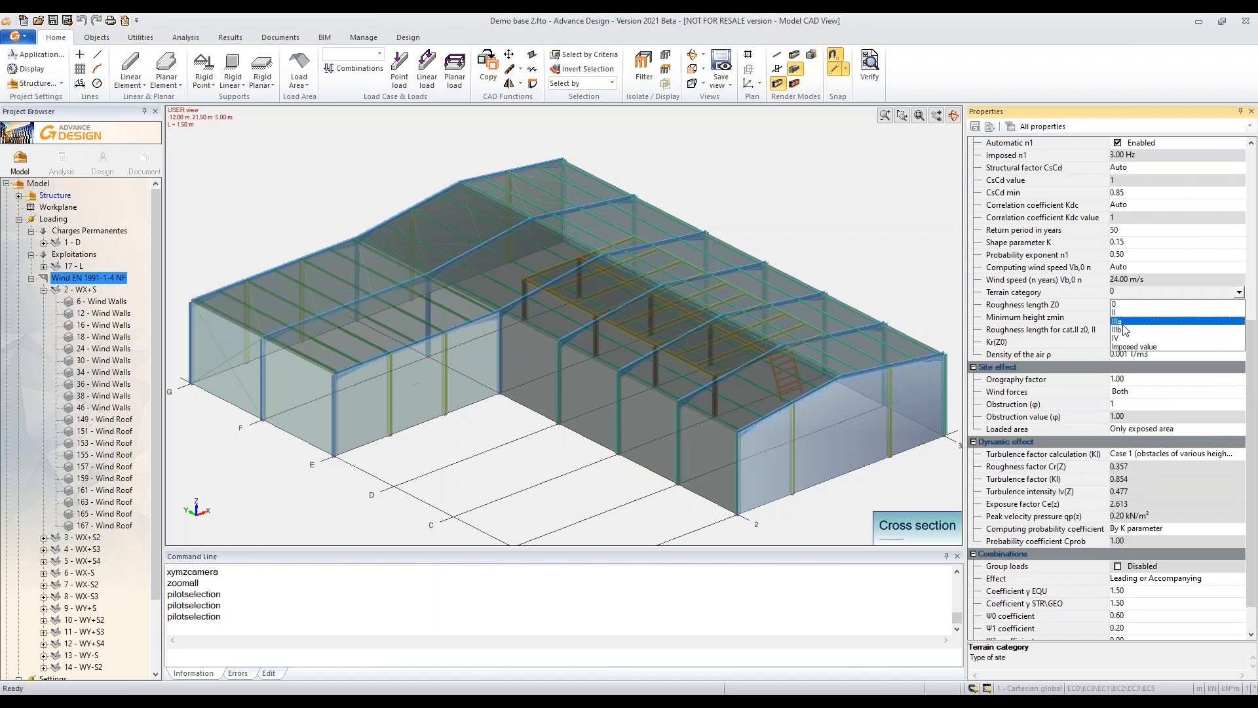
left_click(1117, 320)
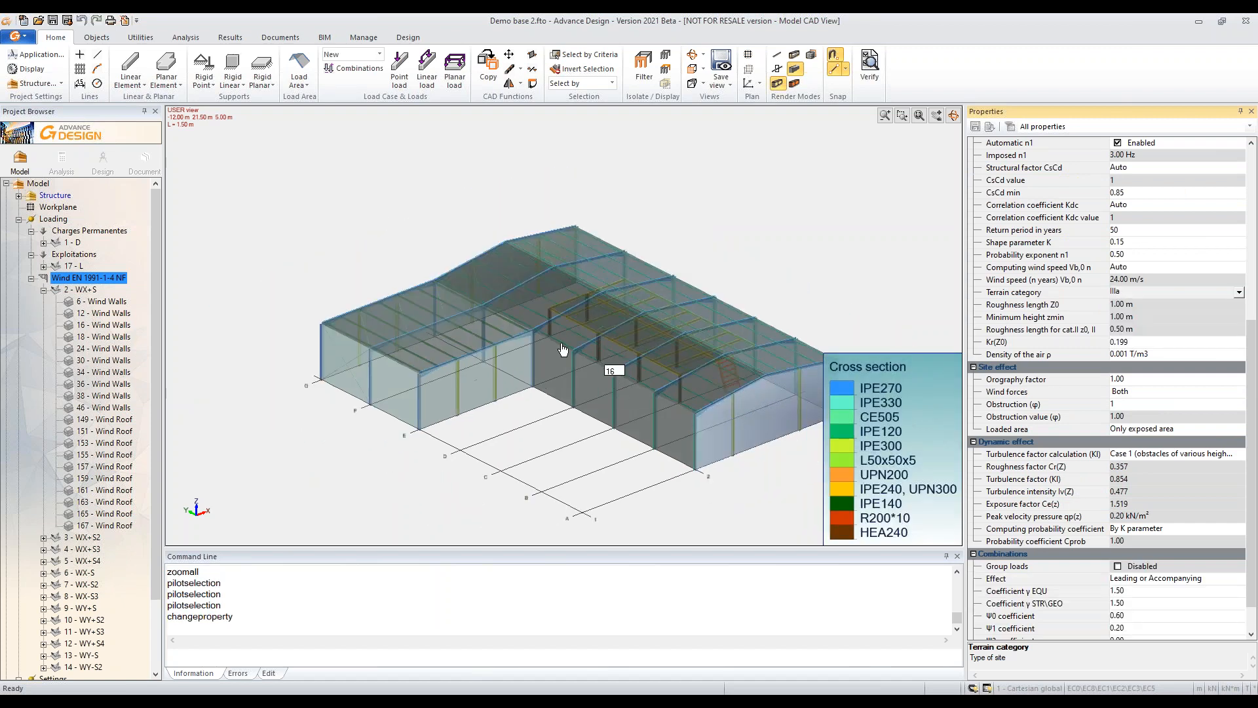
right_click(111, 287)
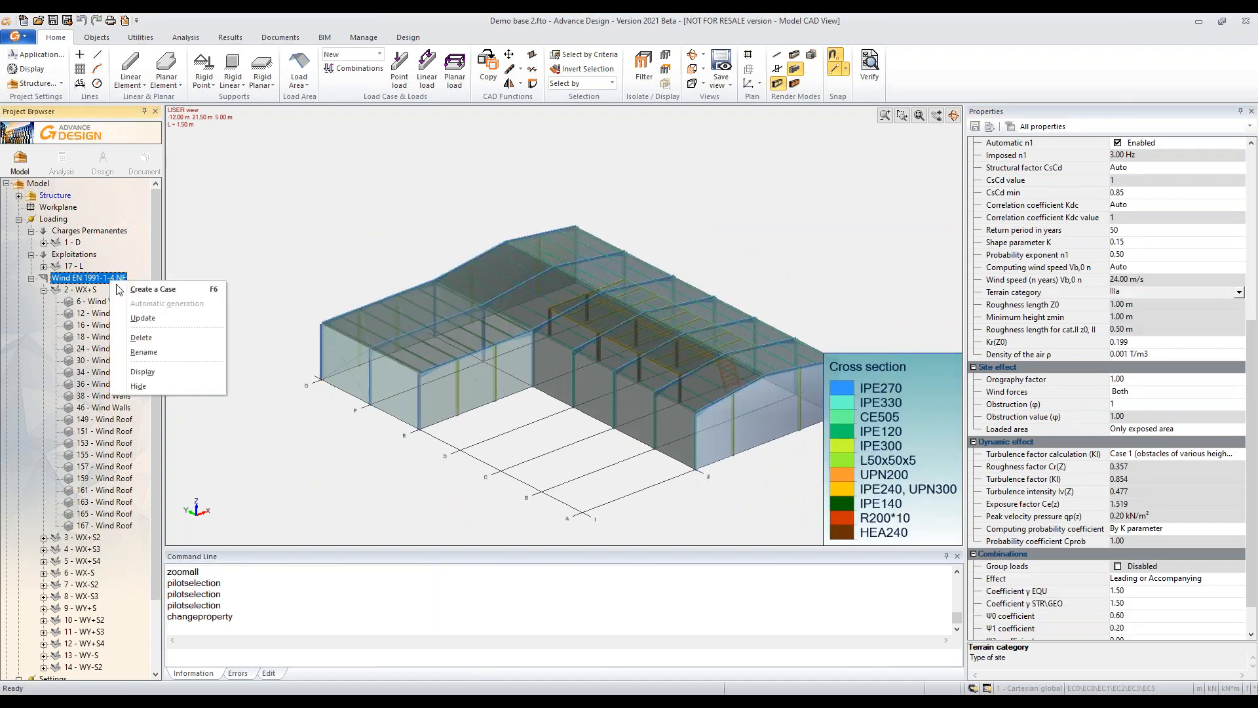
left_click(171, 316)
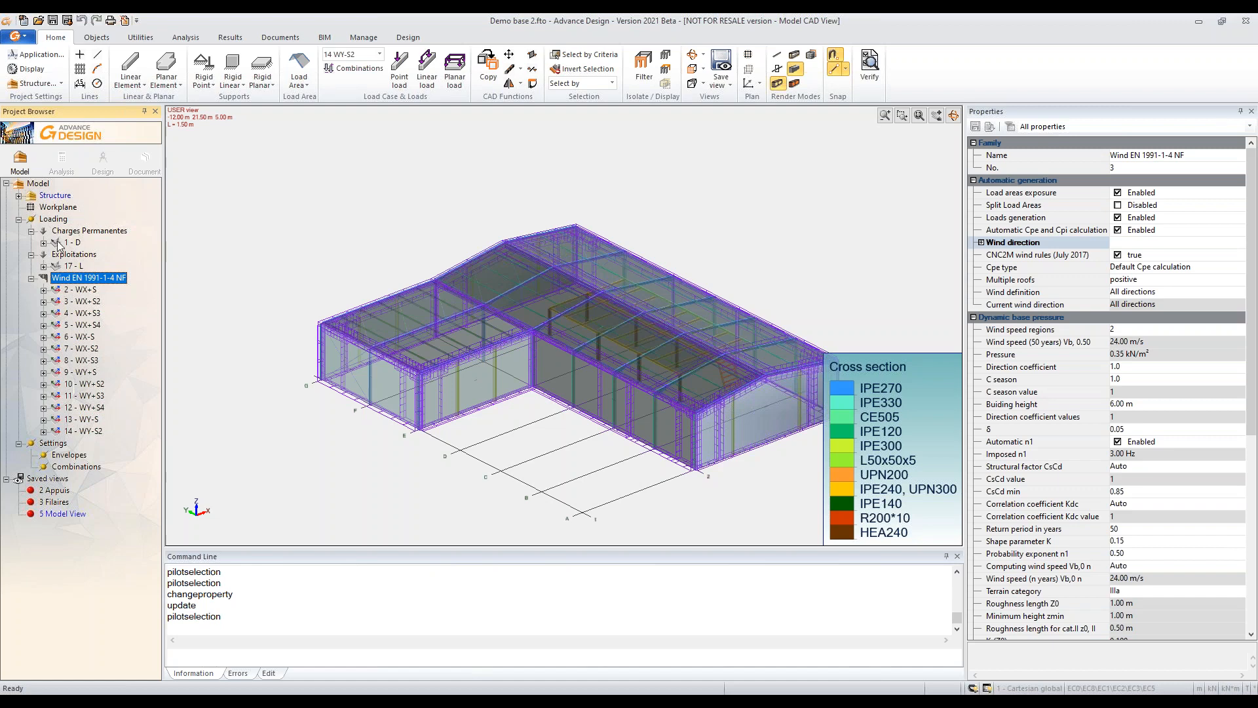
Step: Create a Snow EN 1991-1-3 NF load case family and choose snow region A1 for it
right_click(59, 219)
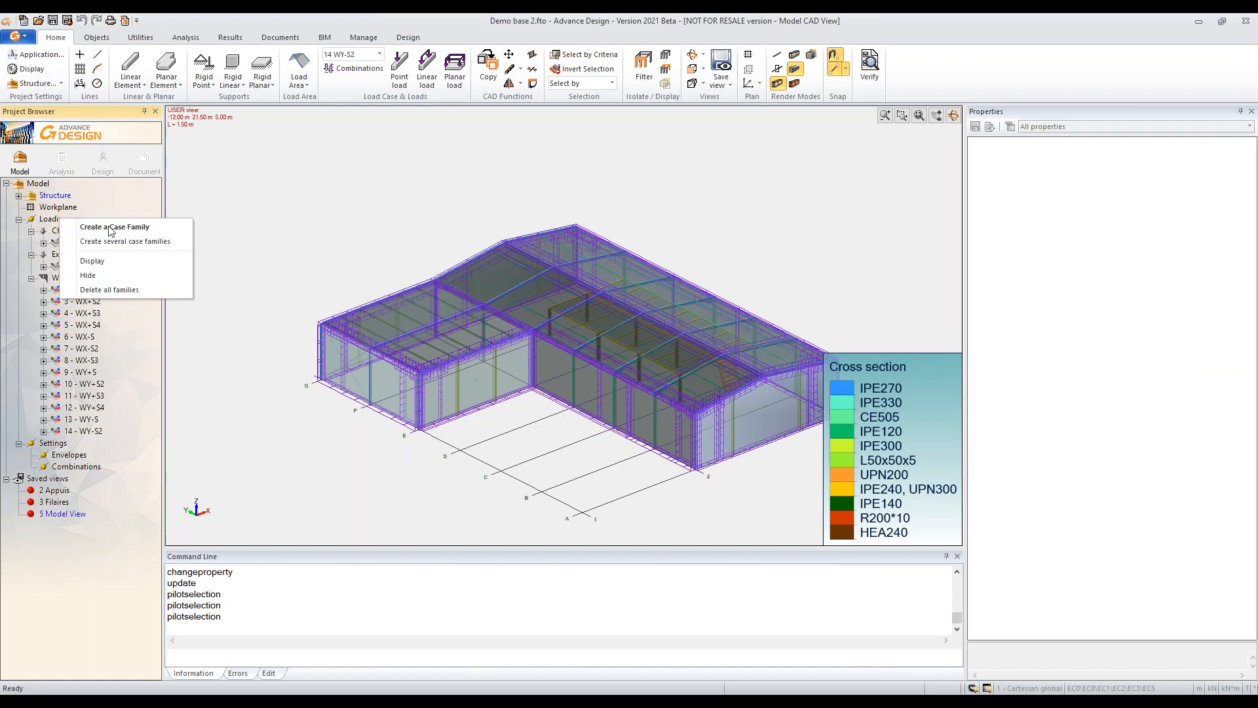
left_click(124, 226)
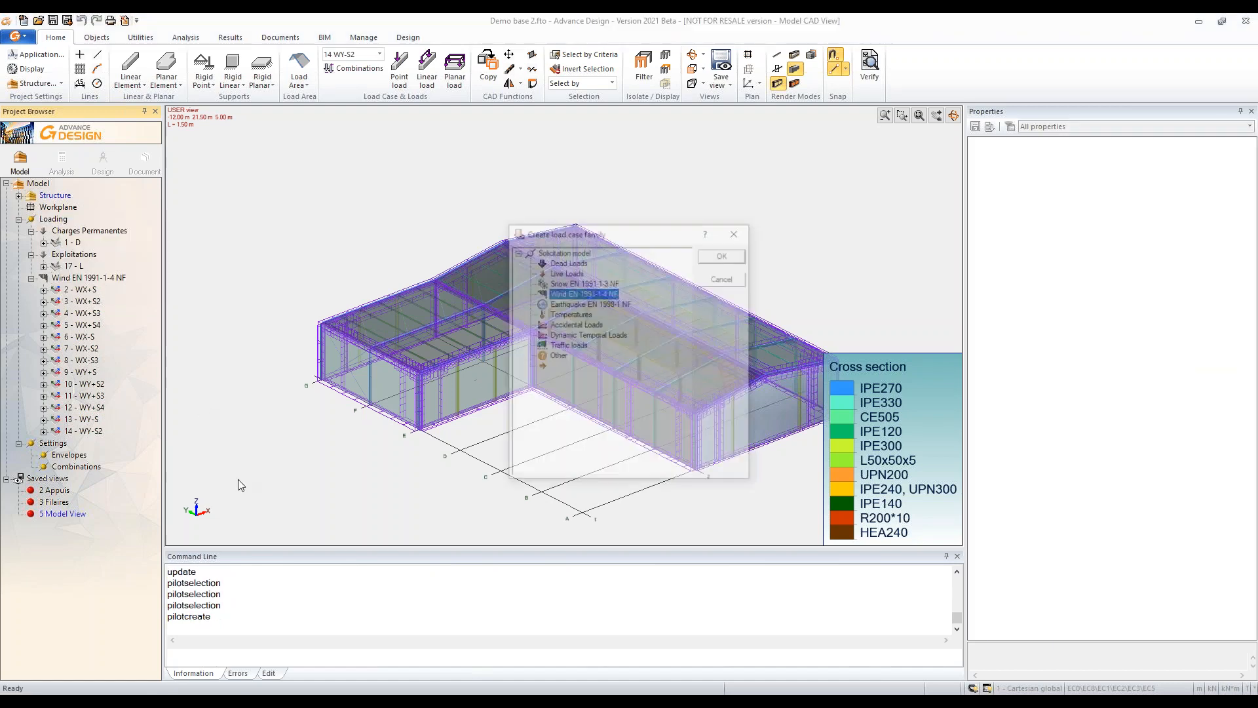
double_click(564, 282)
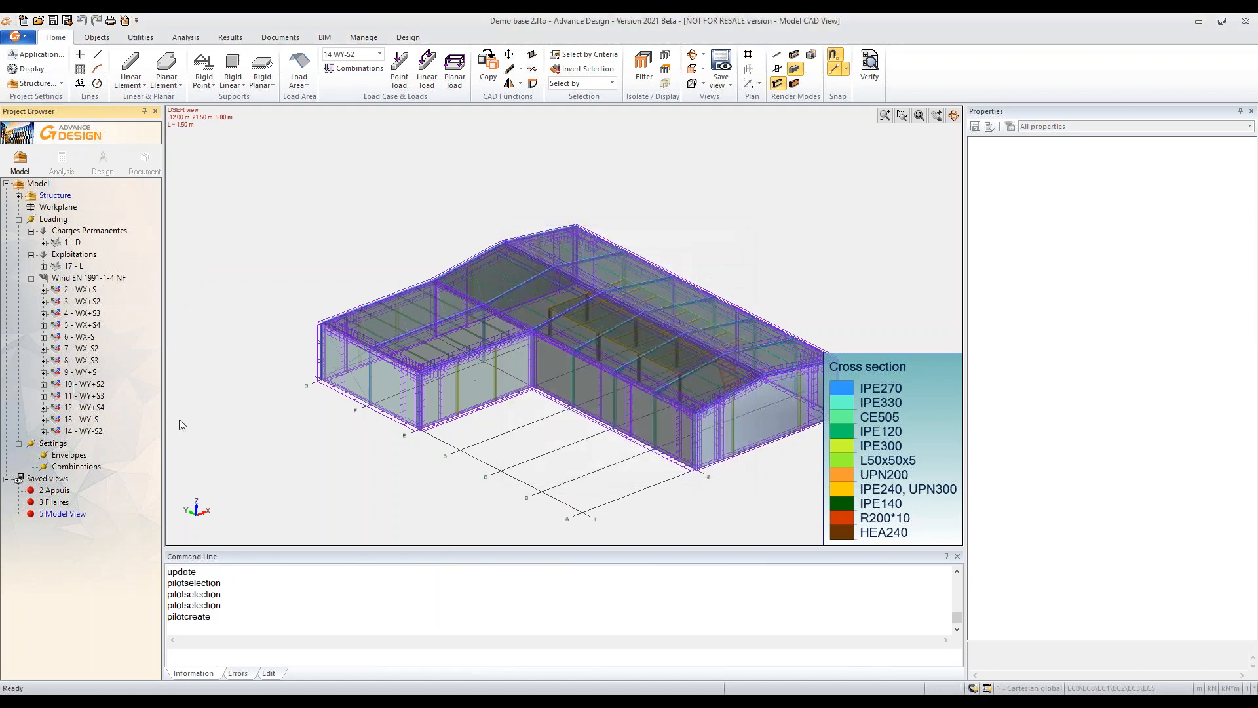
left_click(98, 443)
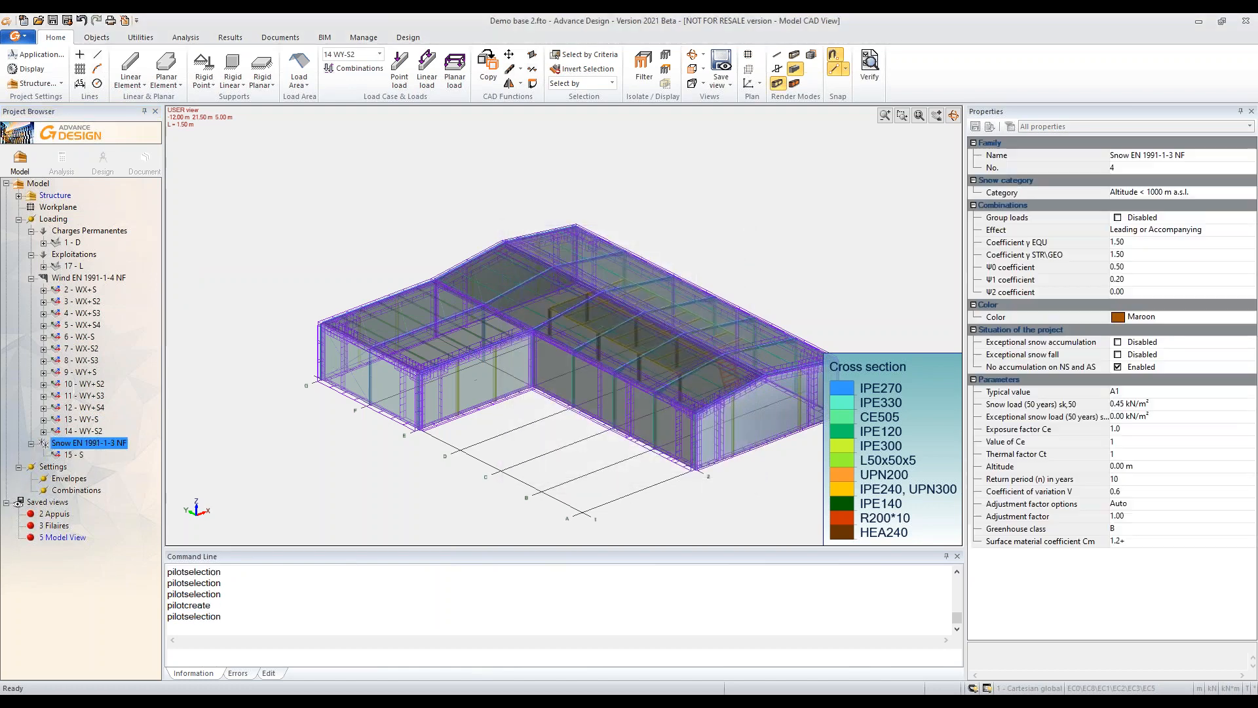
left_click(1117, 393)
left_click(1117, 393)
left_click(641, 259)
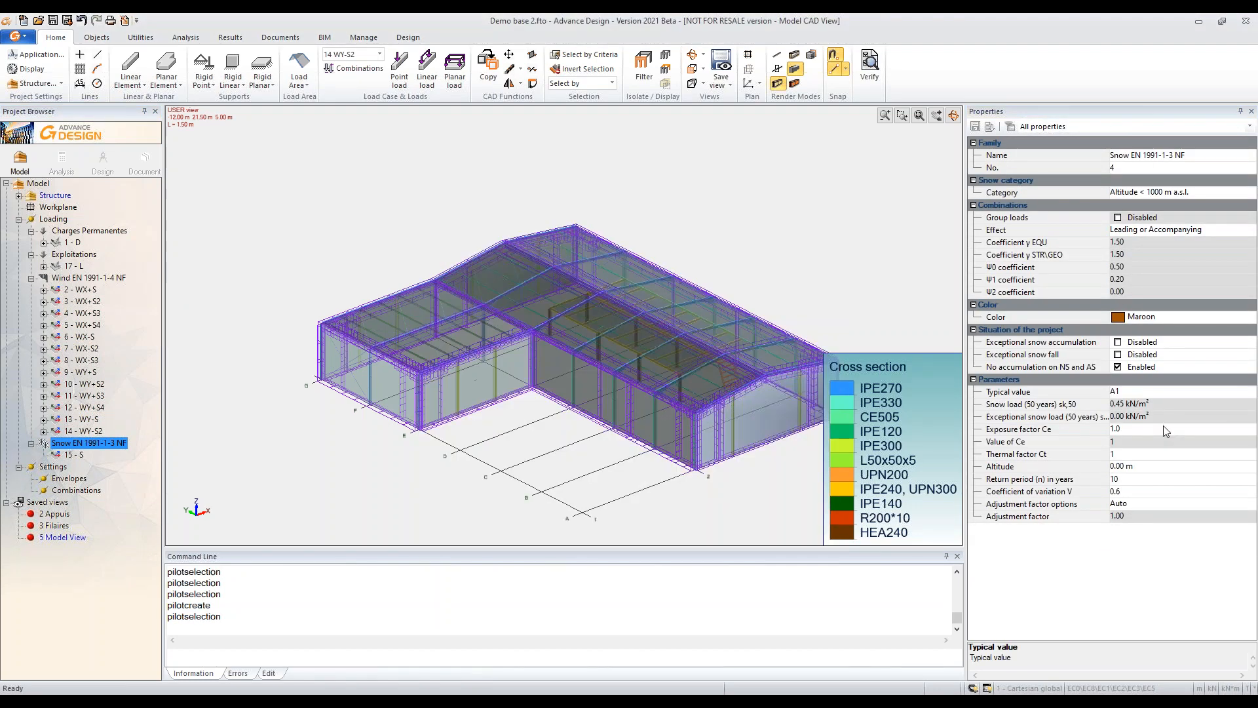
Step: Set the snow family's altitude to 150 m and return period to 50 years, and generate the snow load cases automatically
left_click(1128, 465)
type("150")
key("Return")
left_click(1156, 480)
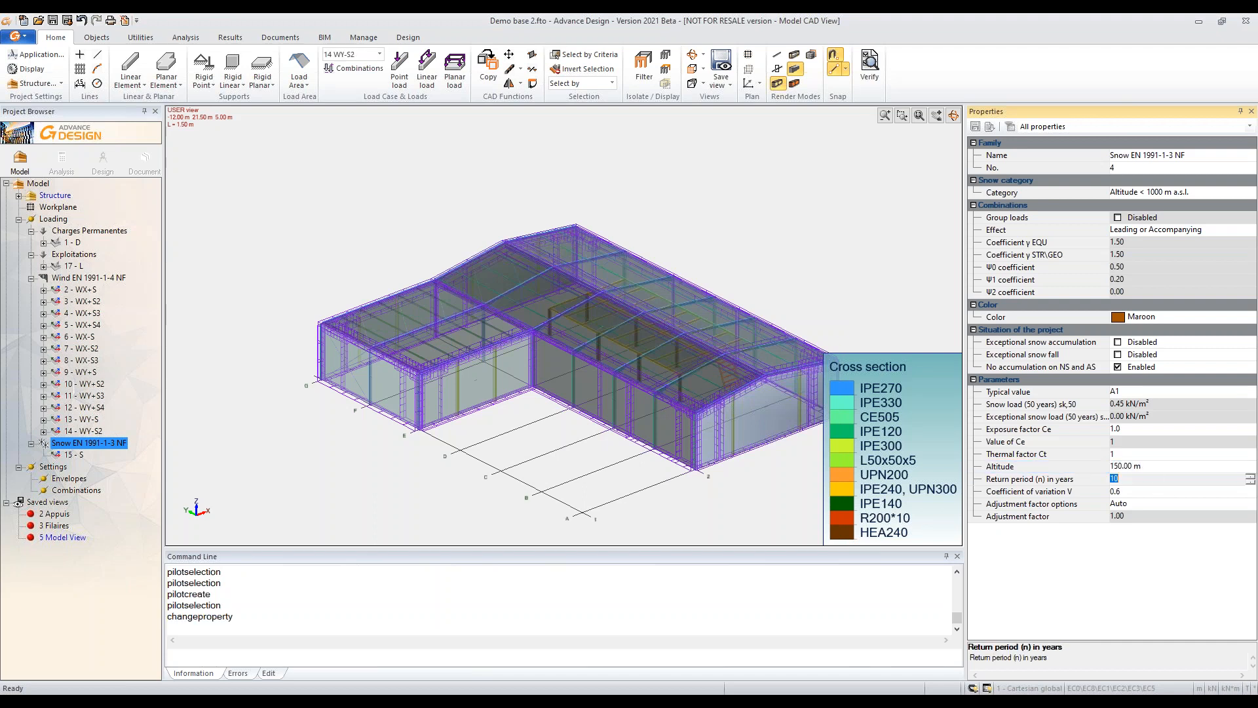
type("50")
key("Return")
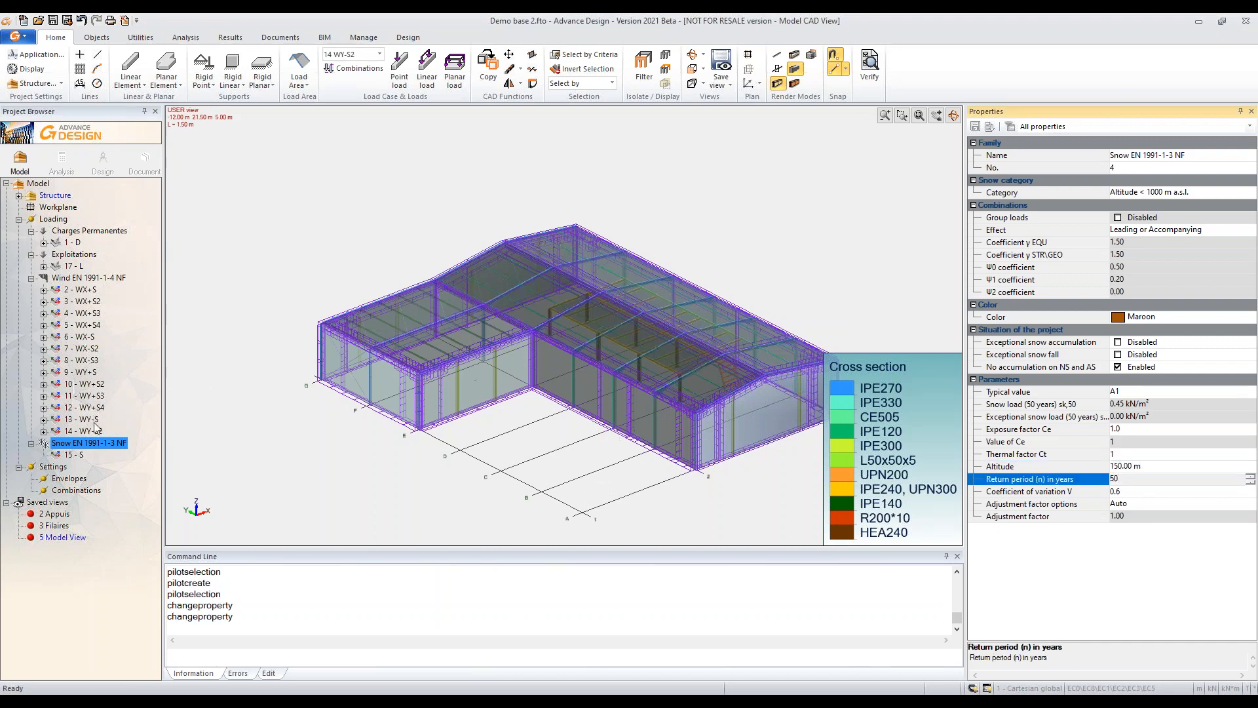
right_click(87, 444)
left_click(142, 465)
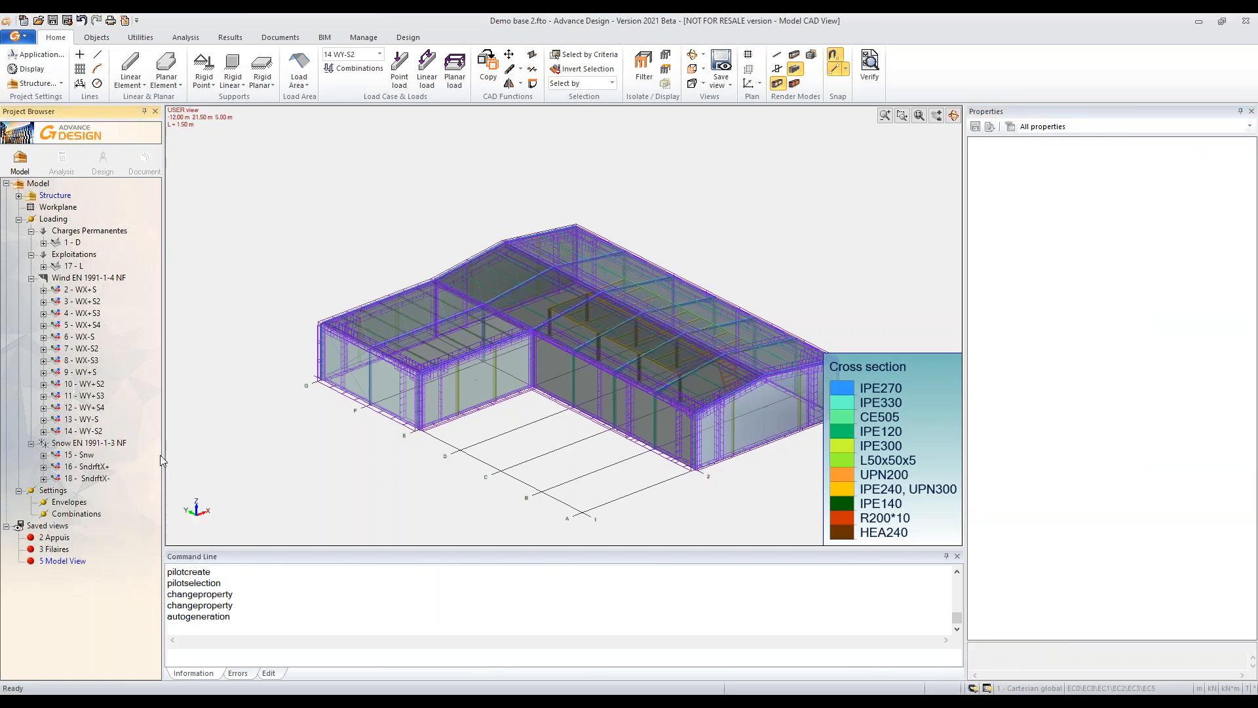
Step: Hide the wind loads and examine the normal snow case Snw on the roof in front view
double_click(85, 279)
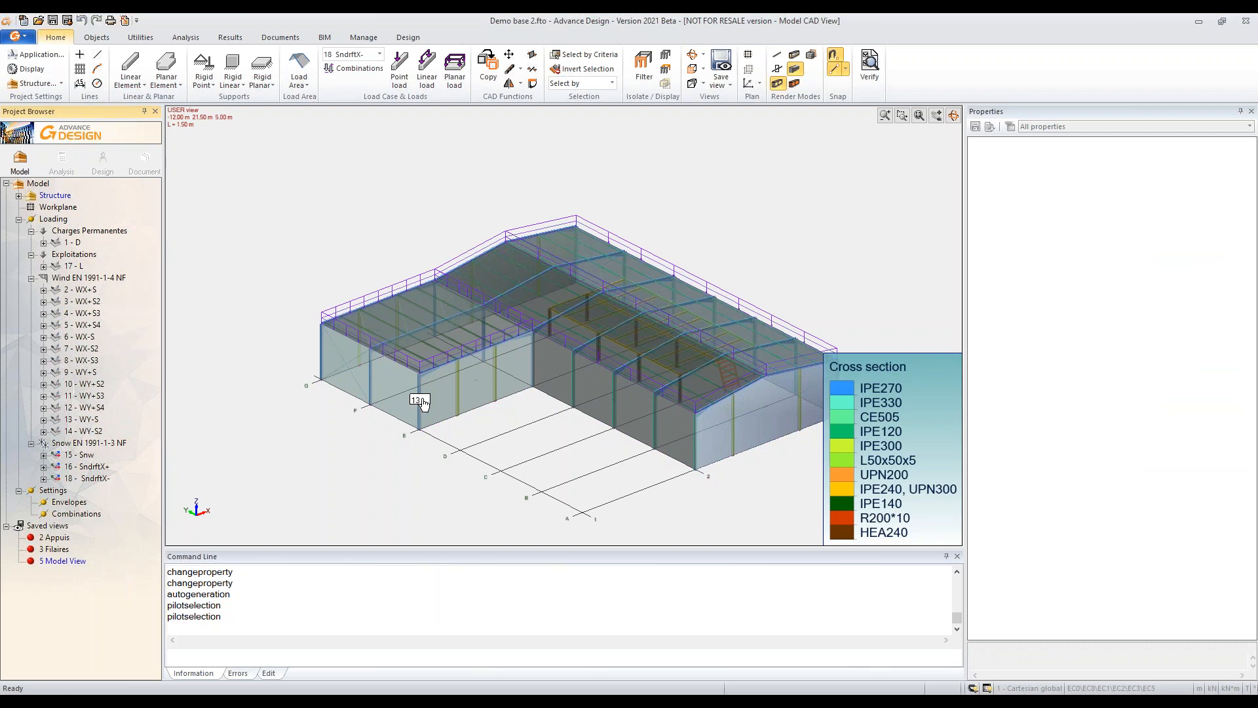
key("alt+1")
double_click(88, 443)
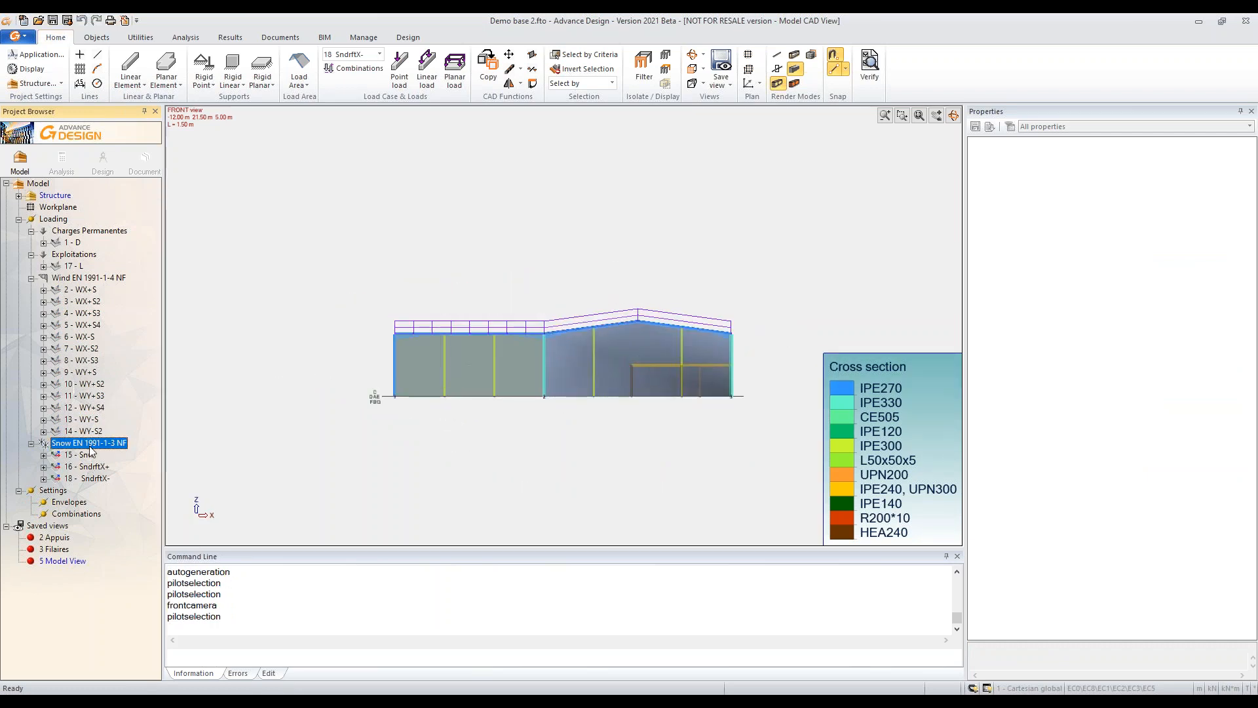
left_click(87, 455)
scroll(574, 315, "up", 7)
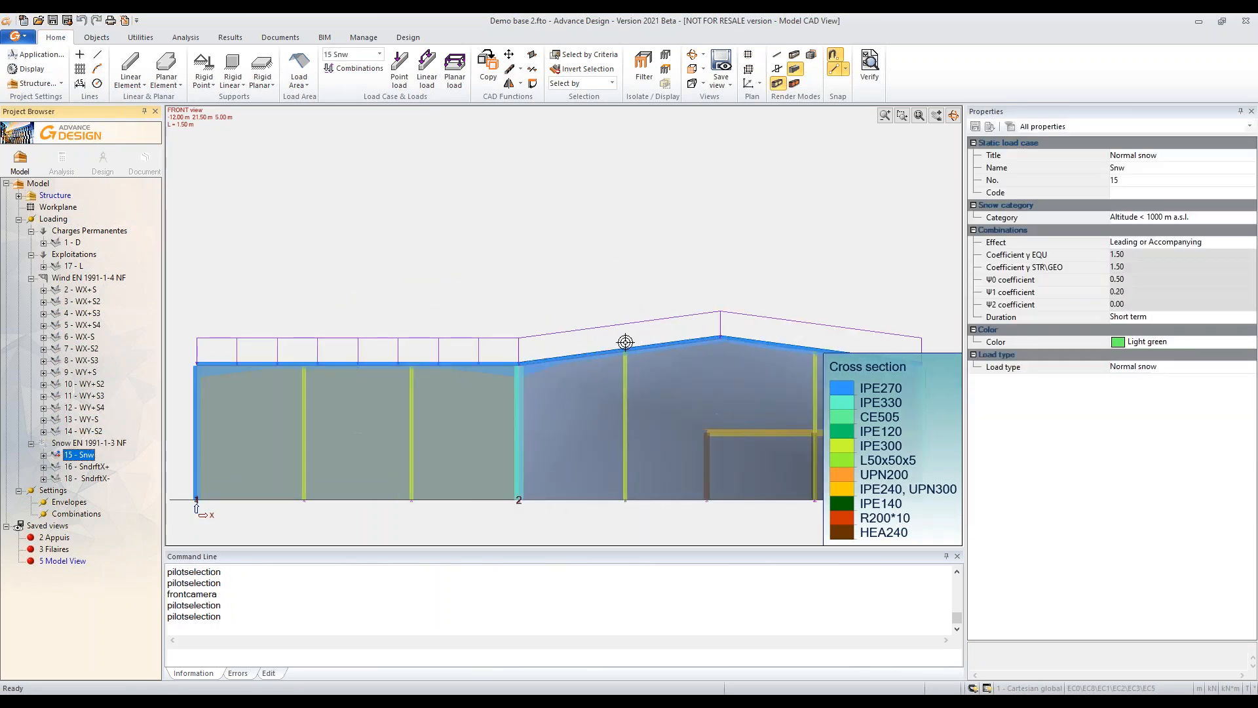
scroll(625, 342, "down", 3)
middle_click_drag(637, 379, 633, 297)
Step: Examine the snowdrift cases SndrftX+ and SndrftX- one after the other on the roof profile
left_click(84, 466)
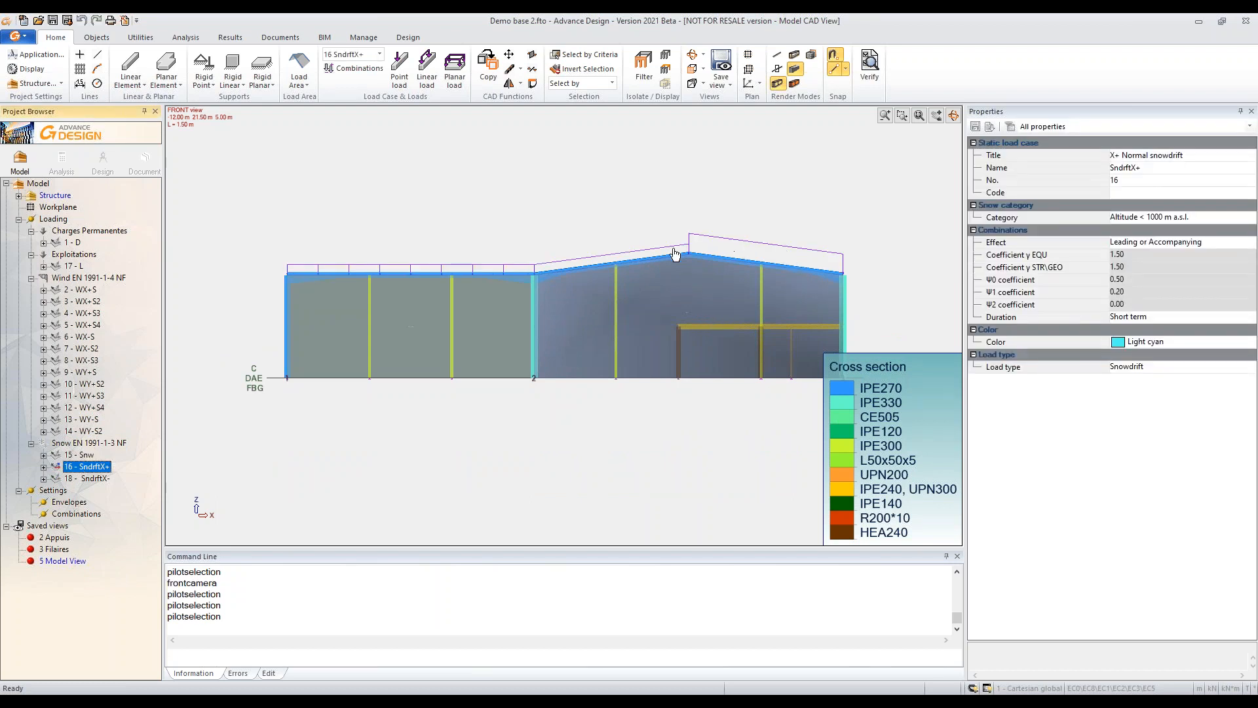
left_click(103, 478)
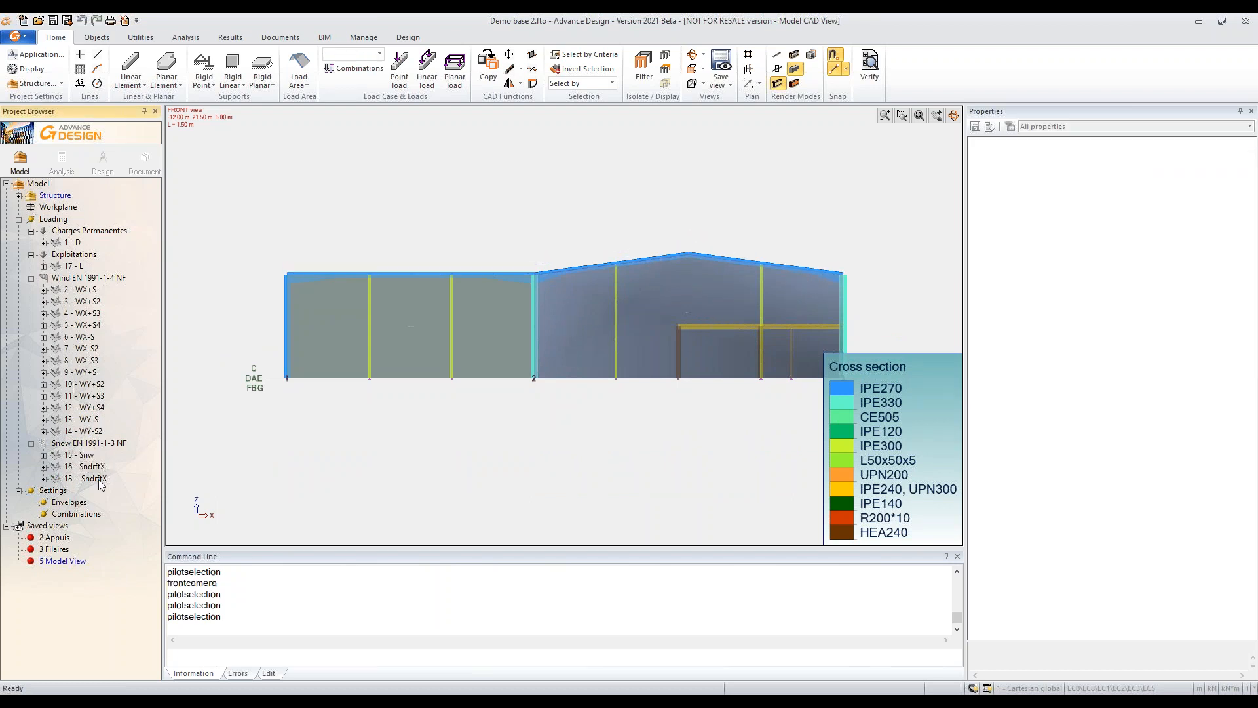
scroll(716, 253, "up", 2)
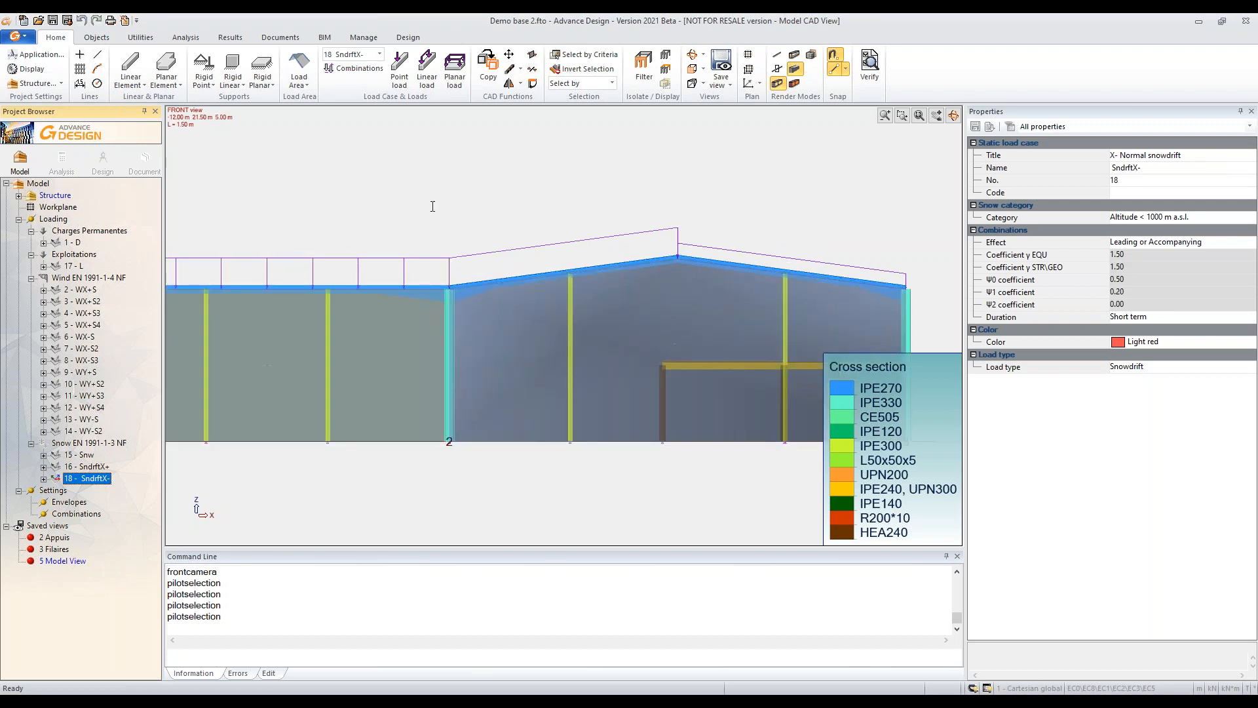
Step: Hide the snow loads and return to a 3D view showing the whole building
left_click(96, 444)
key("Escape")
key("alt+6")
middle_click(364, 533)
middle_click(364, 534)
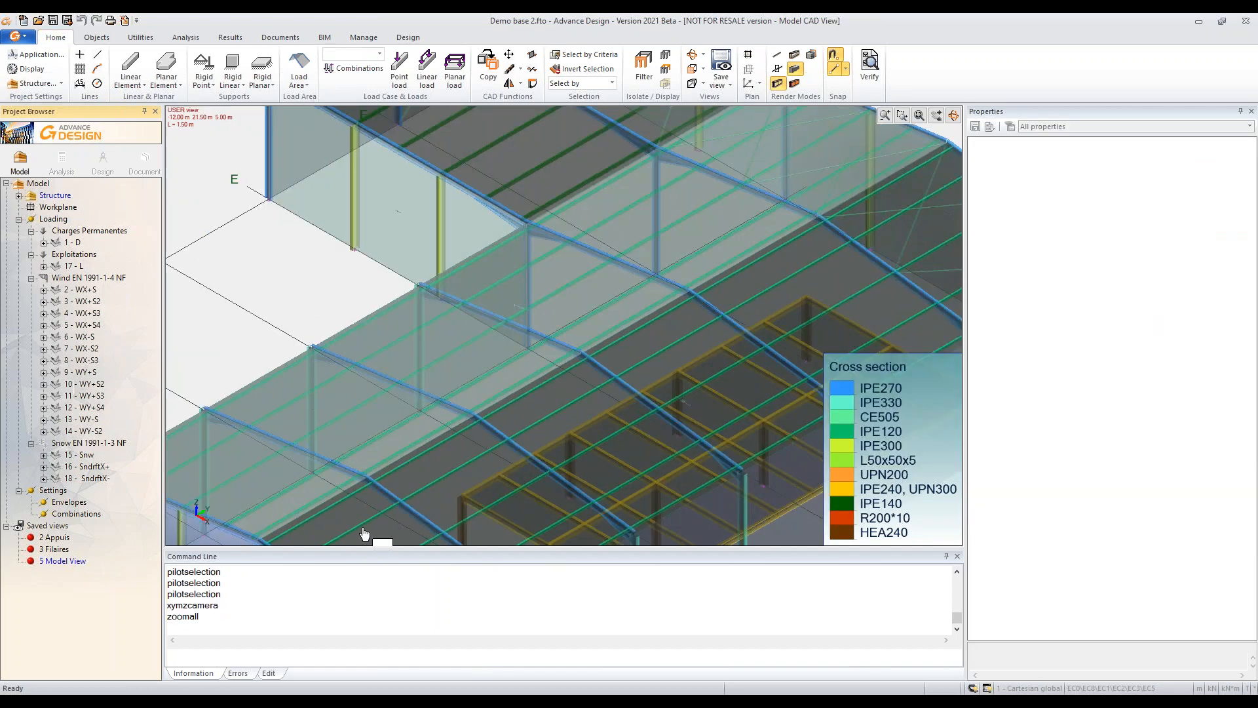
Step: Generate the simplified load combinations for ULS STR/GEO and SLS characteristic with snow as predominant action, and save the model
double_click(76, 514)
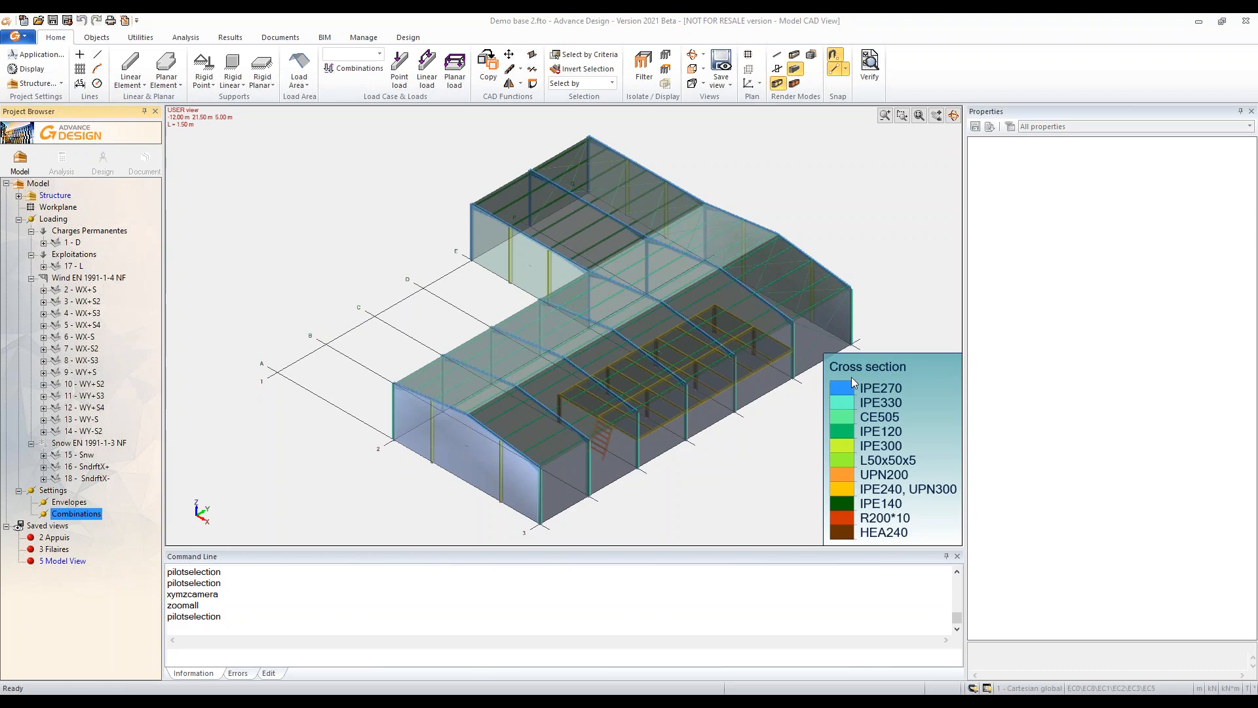
left_click(793, 503)
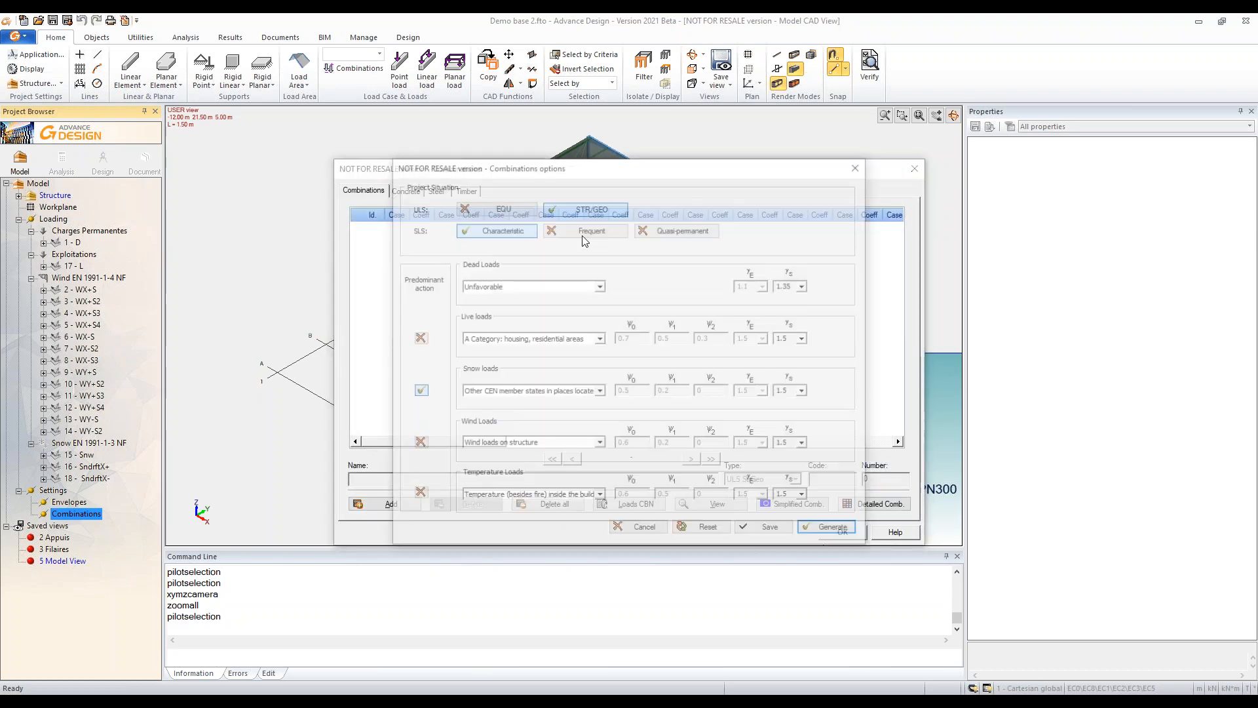
left_click(837, 531)
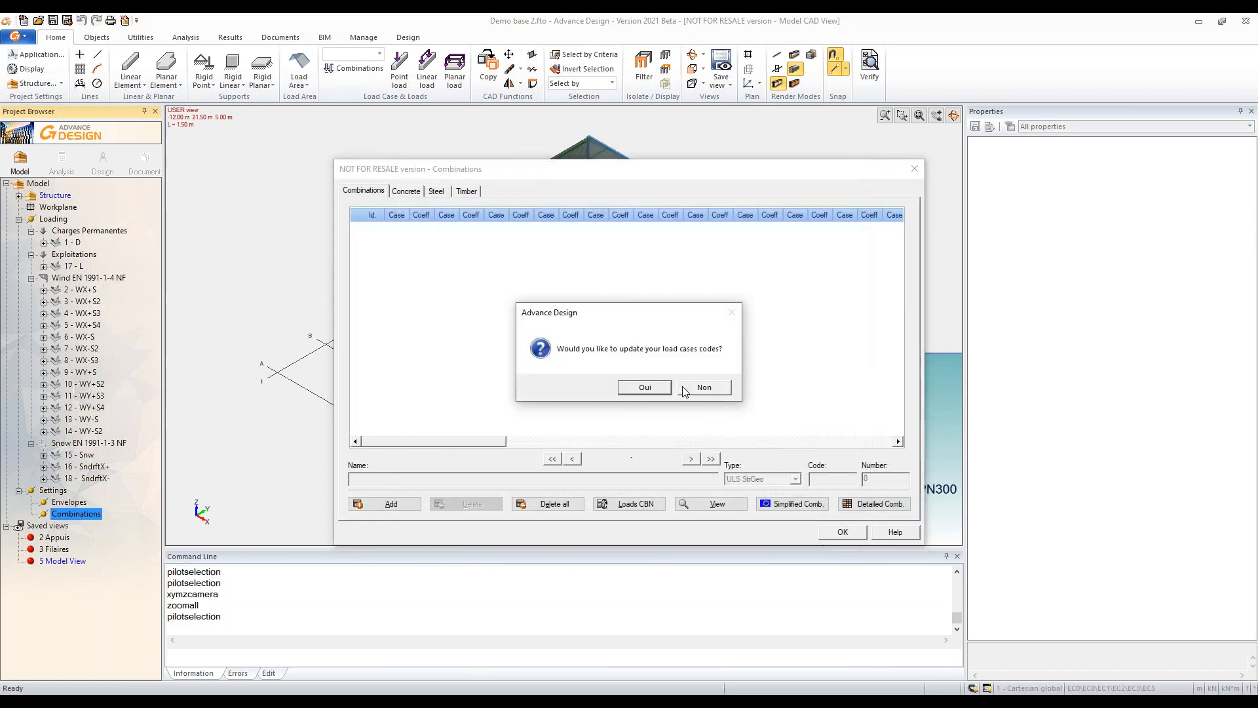
left_click(667, 390)
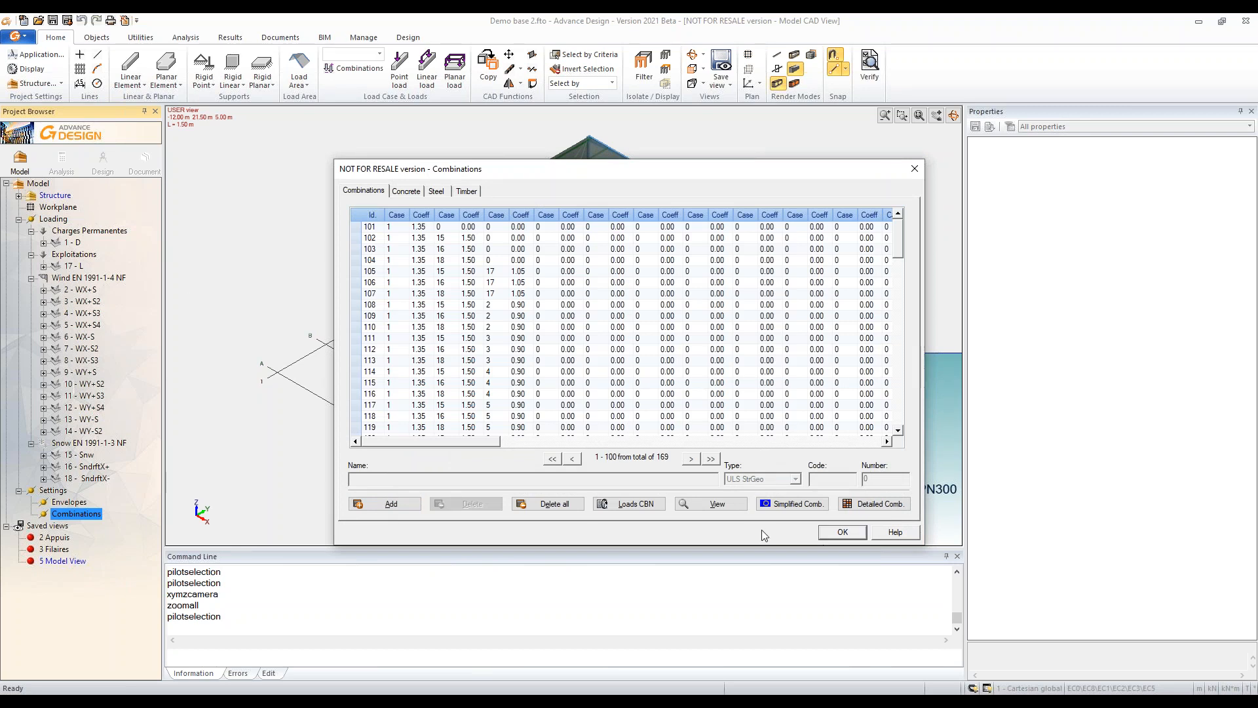
left_click(832, 533)
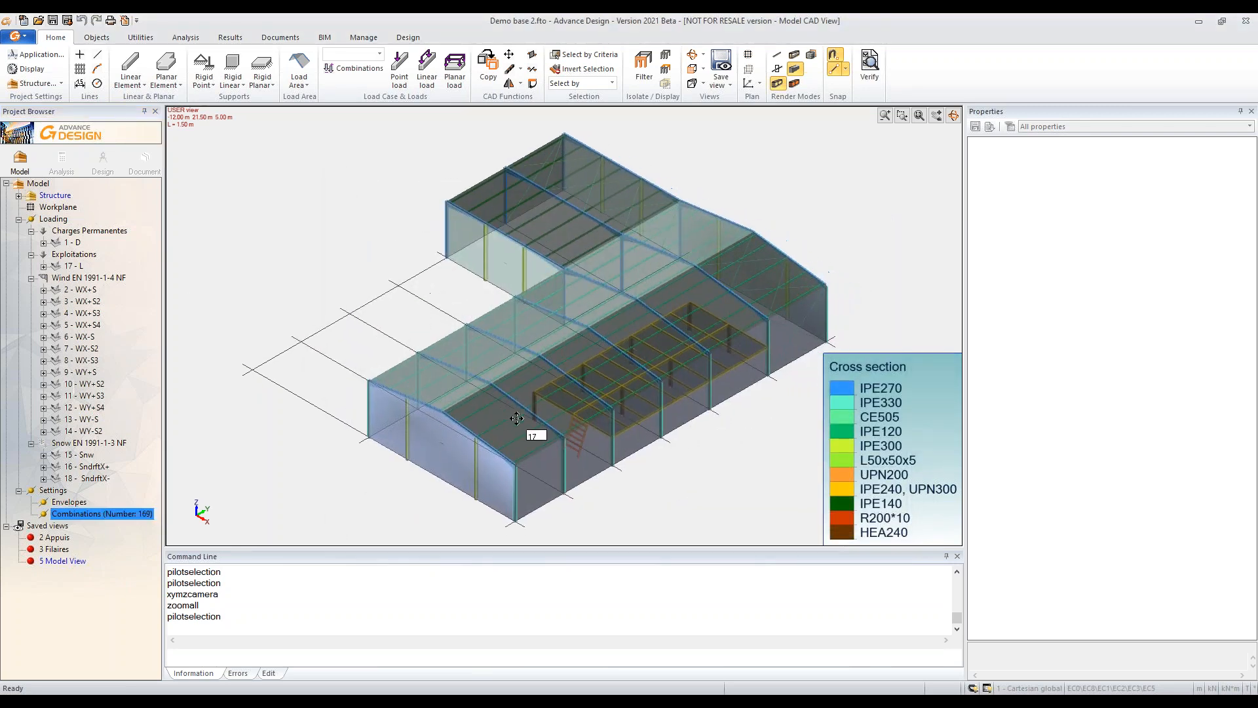
key("ctrl+s")
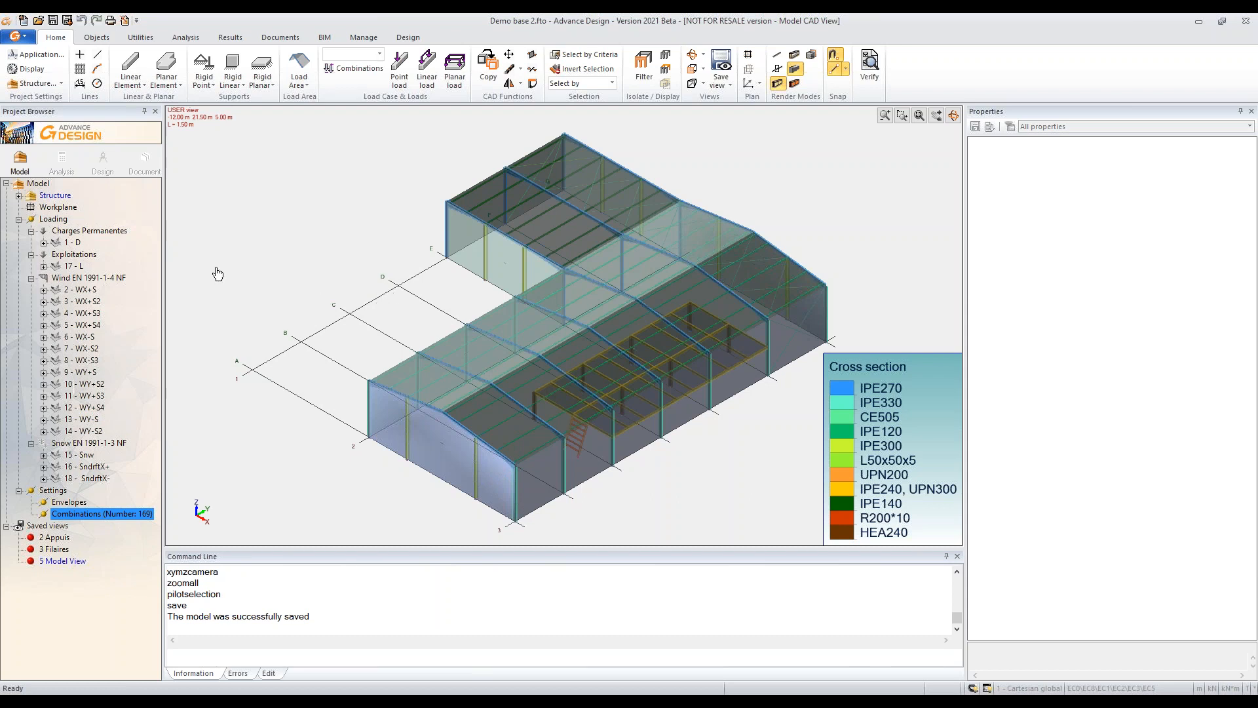
Step: Display only the columns, rafters, purlins and bracings of the structure in the 3D view
left_click(18, 195)
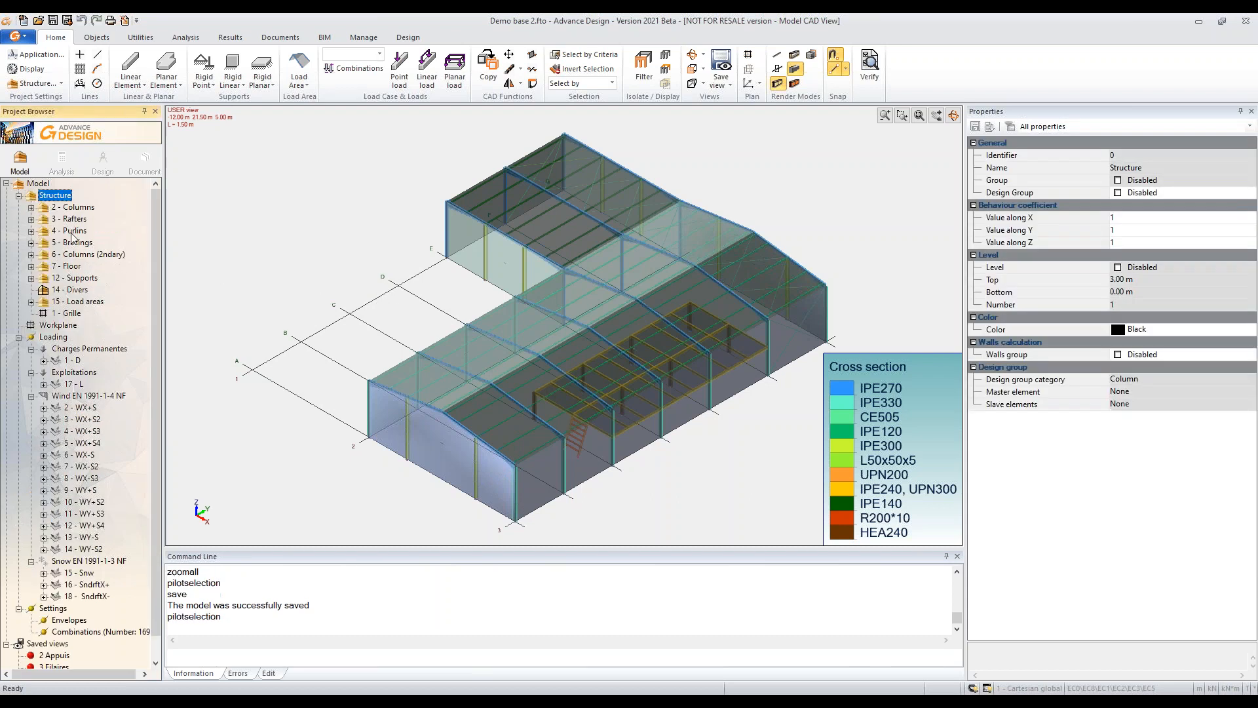
left_click(75, 303)
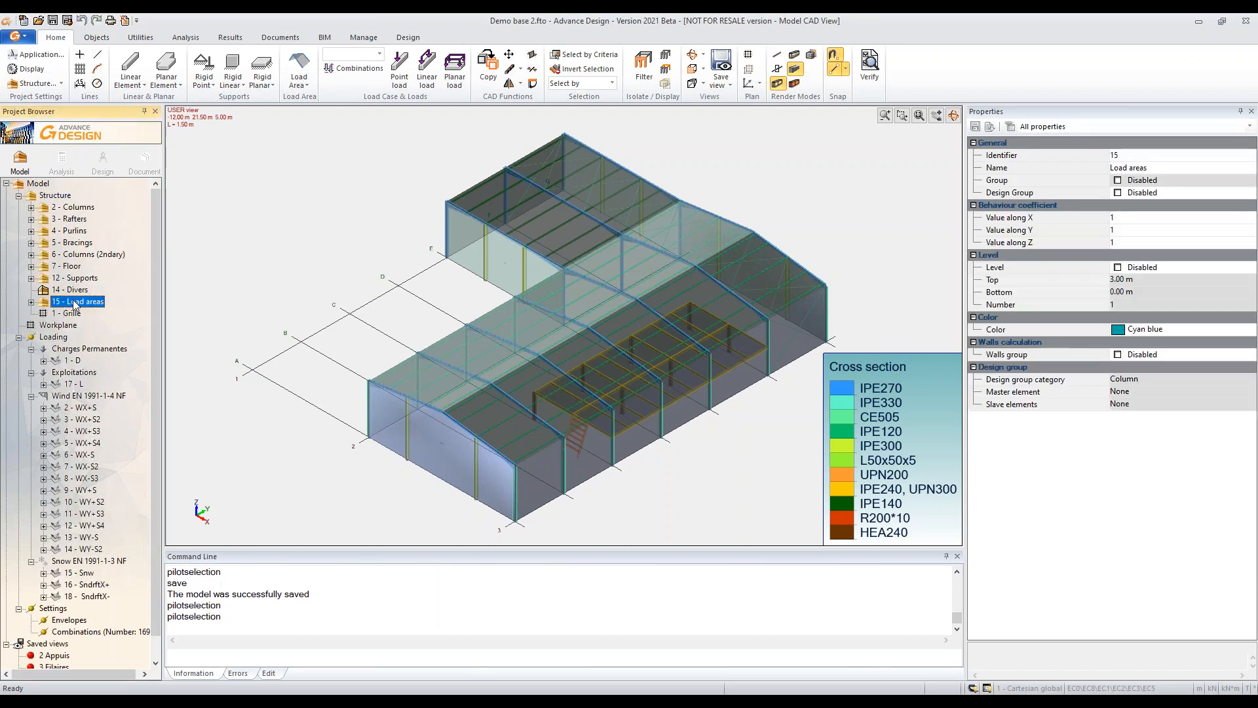
left_click(66, 196)
double_click(72, 207)
double_click(73, 219)
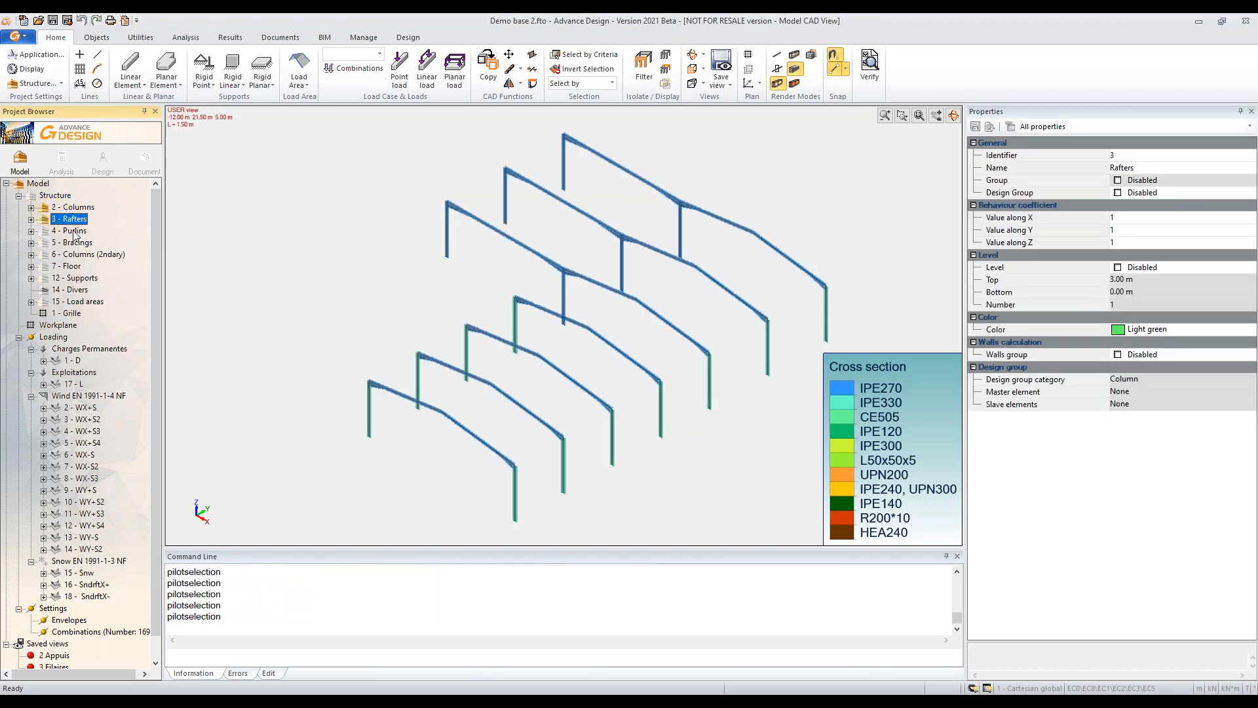
double_click(75, 230)
double_click(73, 242)
Step: Check the roof bracings of the annex and select the two annex rafters bordering the braced end bay
middle_click_drag(485, 393, 544, 516, "shift")
scroll(452, 328, "up", 5)
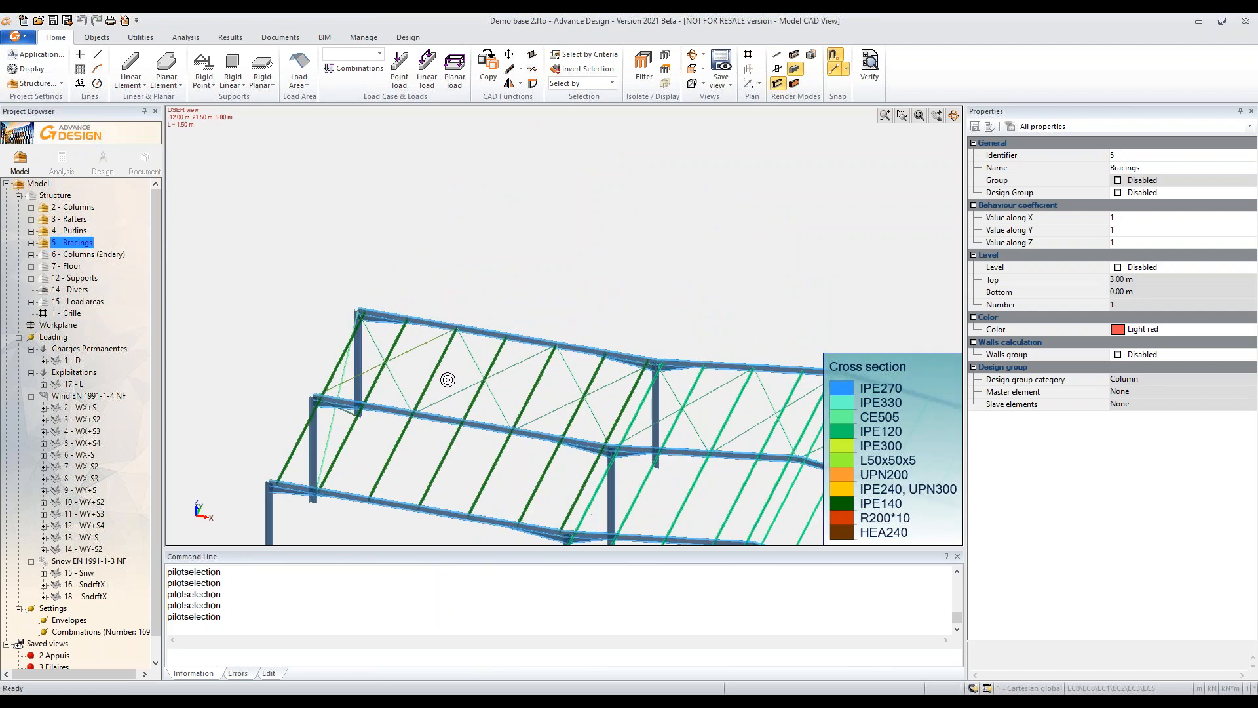
middle_click_drag(477, 371, 520, 241)
scroll(485, 186, "up", 1)
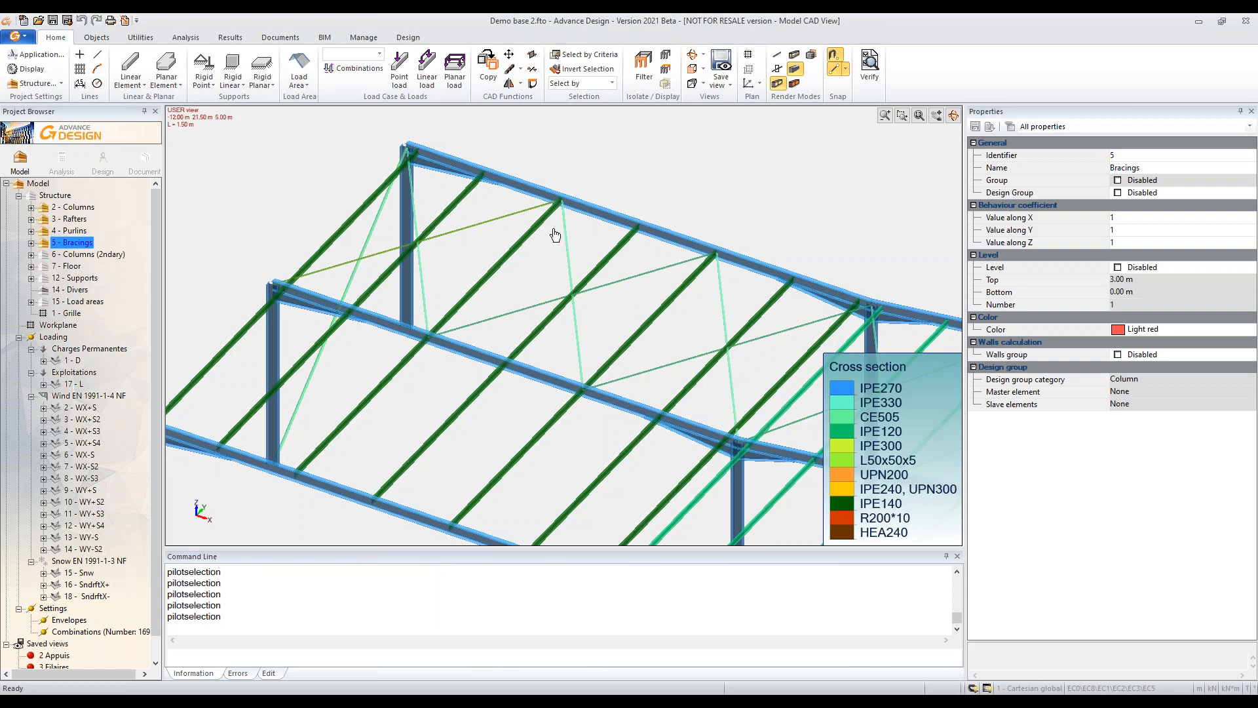
double_click(79, 242)
double_click(79, 242)
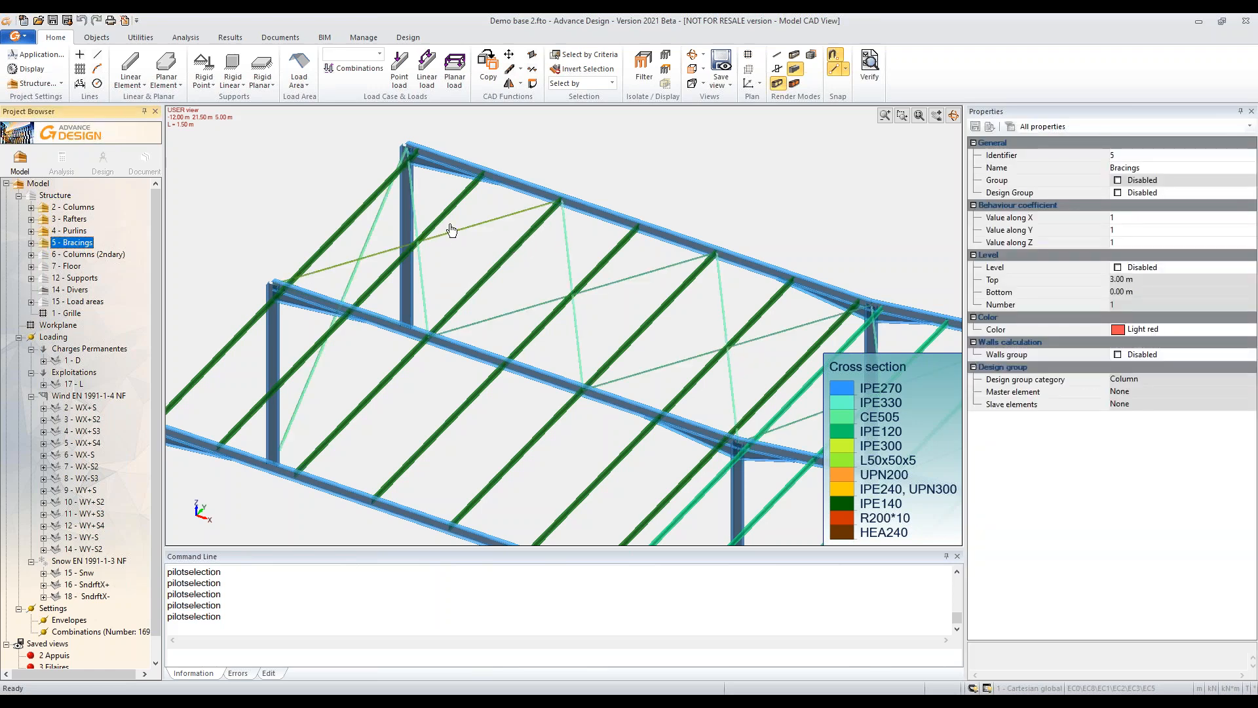
mouse_move(473, 230)
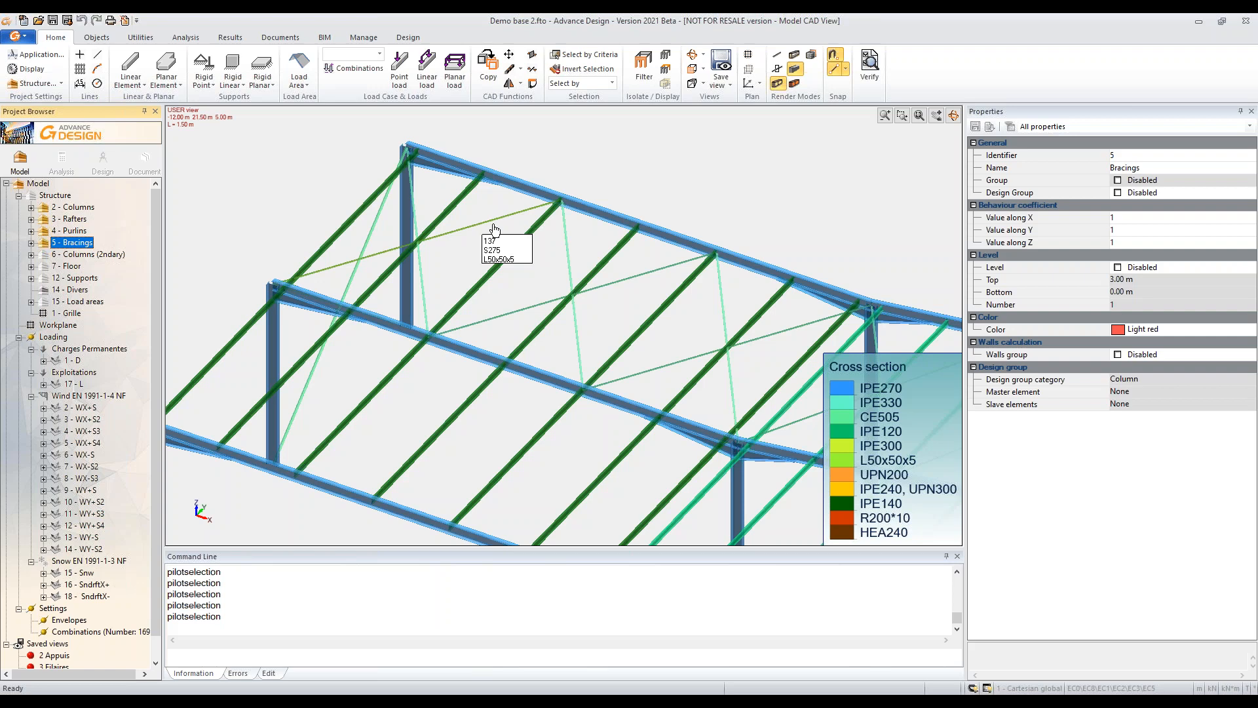
left_click(593, 213)
left_click(473, 357)
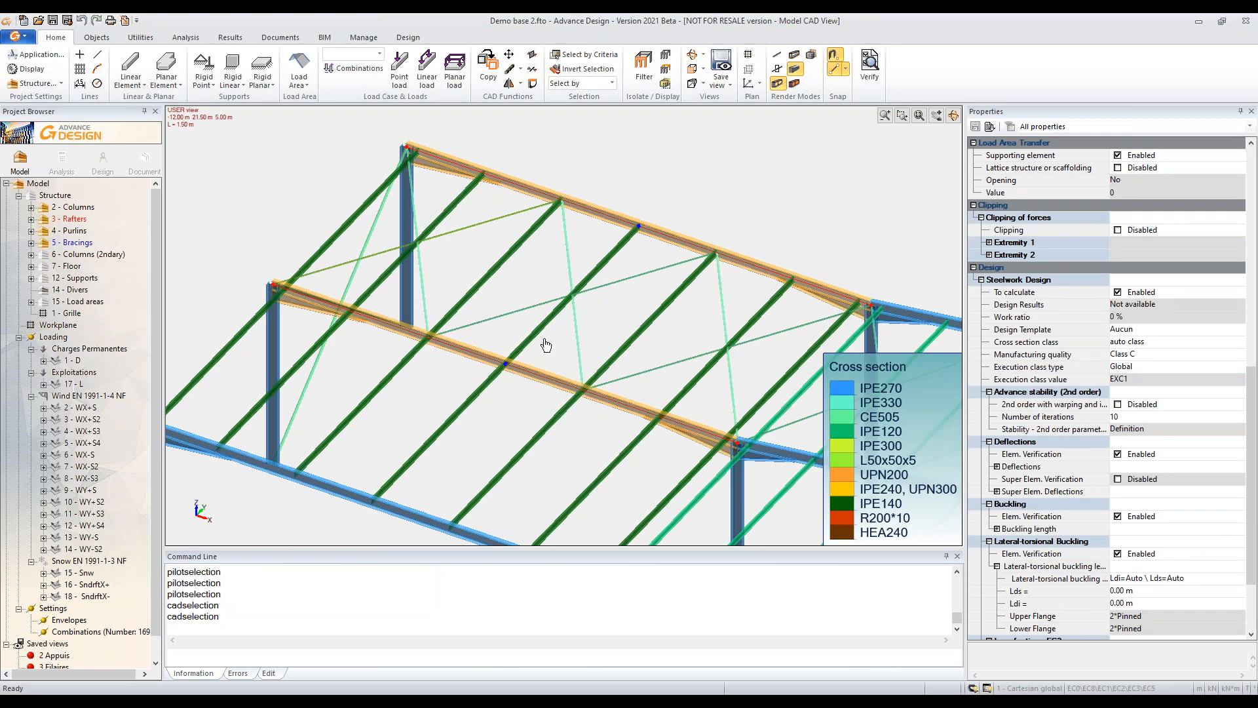
right_click(666, 172)
mouse_move(733, 392)
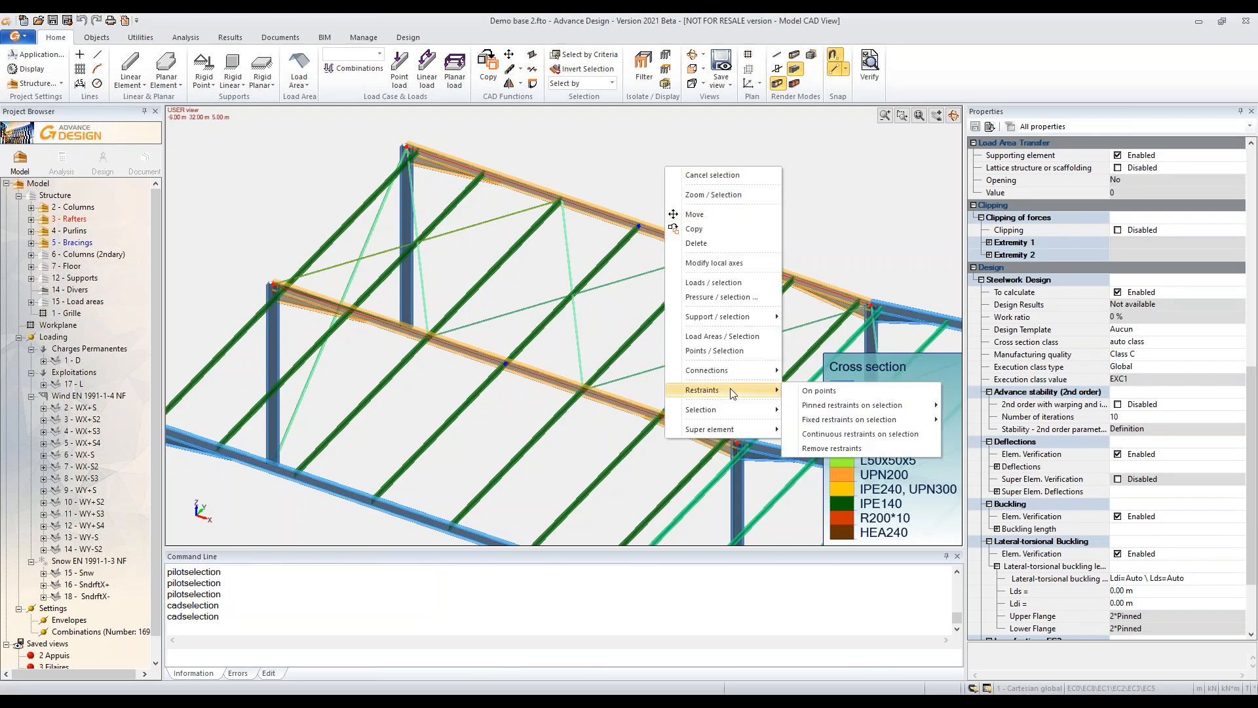
mouse_move(842, 407)
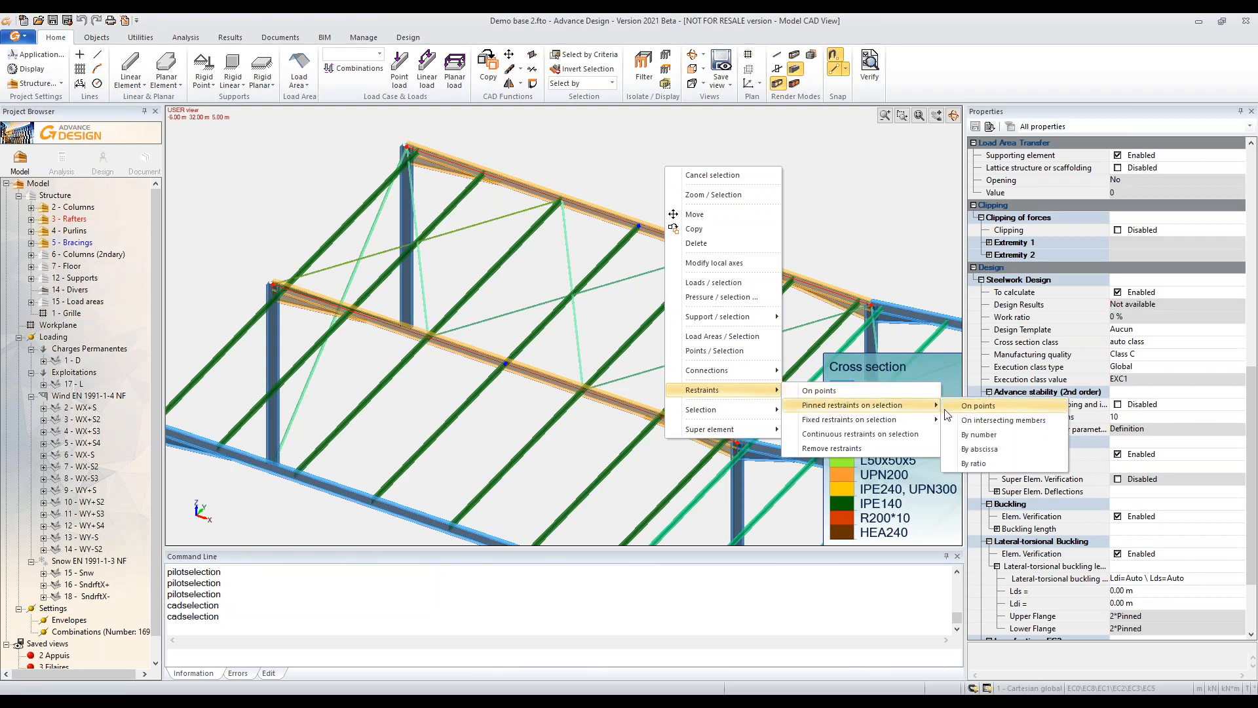
left_click(989, 407)
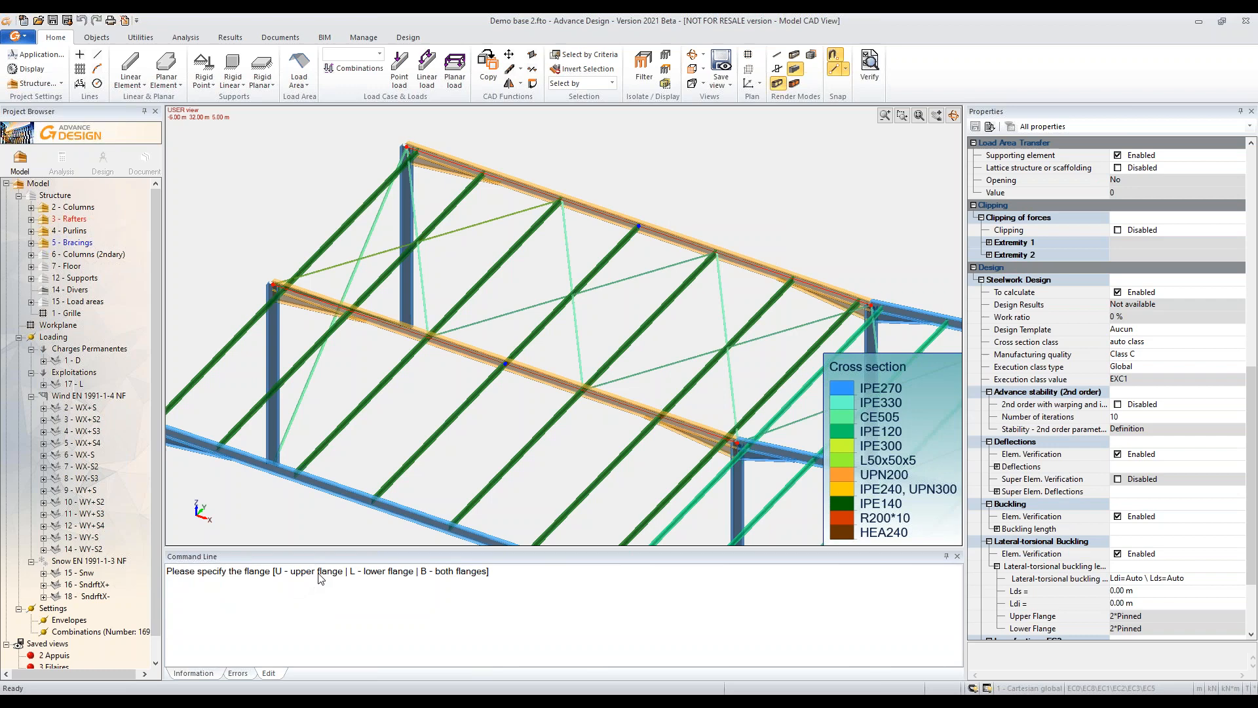
key("u")
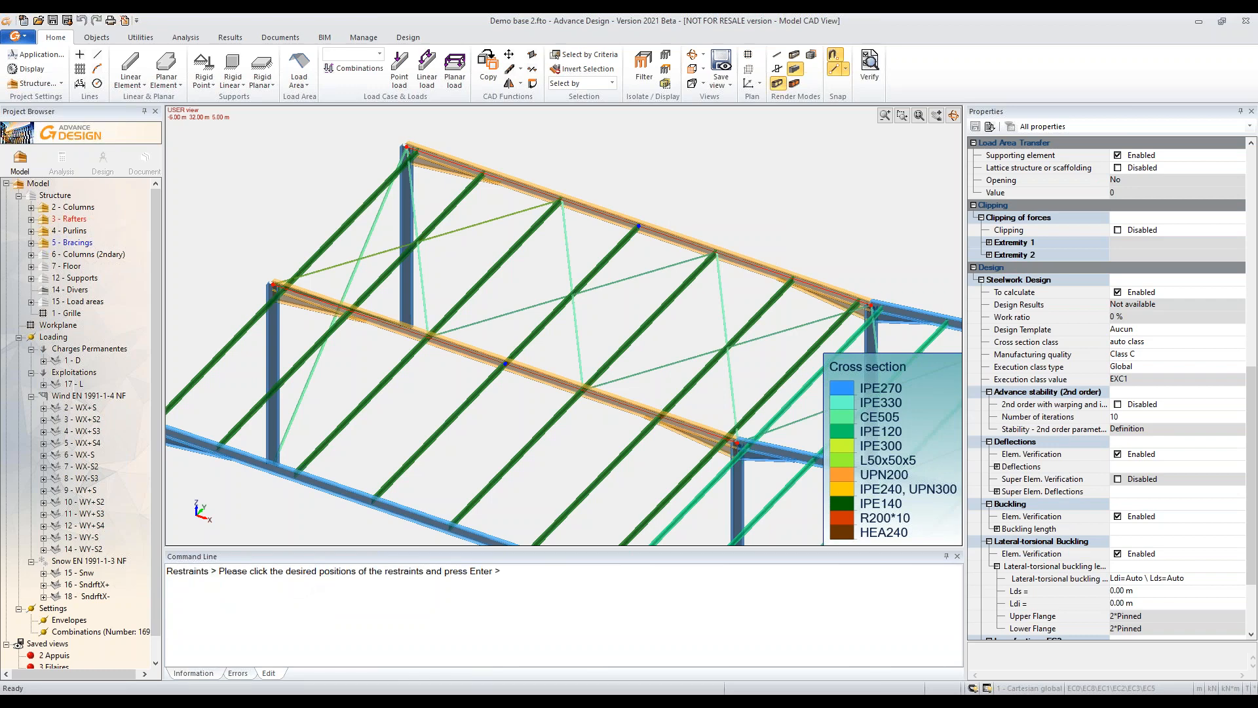
key("Return")
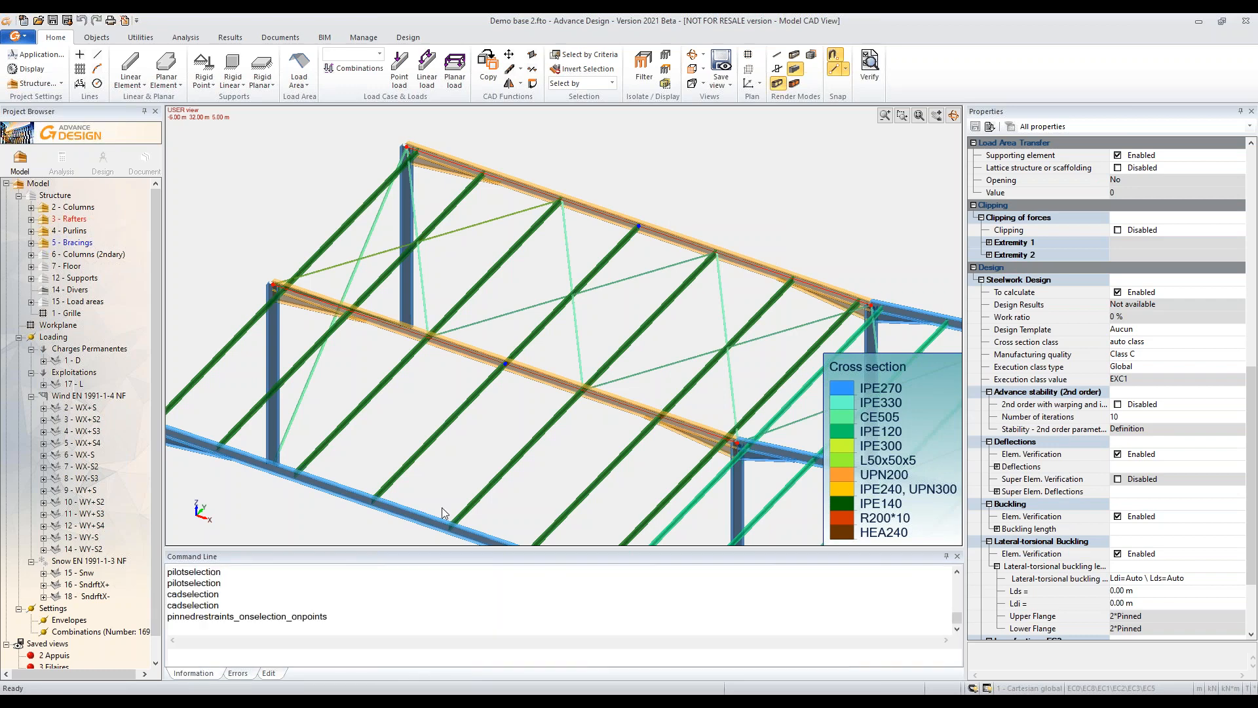
Step: Add pinned restraints by points on the upper flange of the two selected annex rafters where the roof bracings meet them
right_click(711, 195)
mouse_move(790, 423)
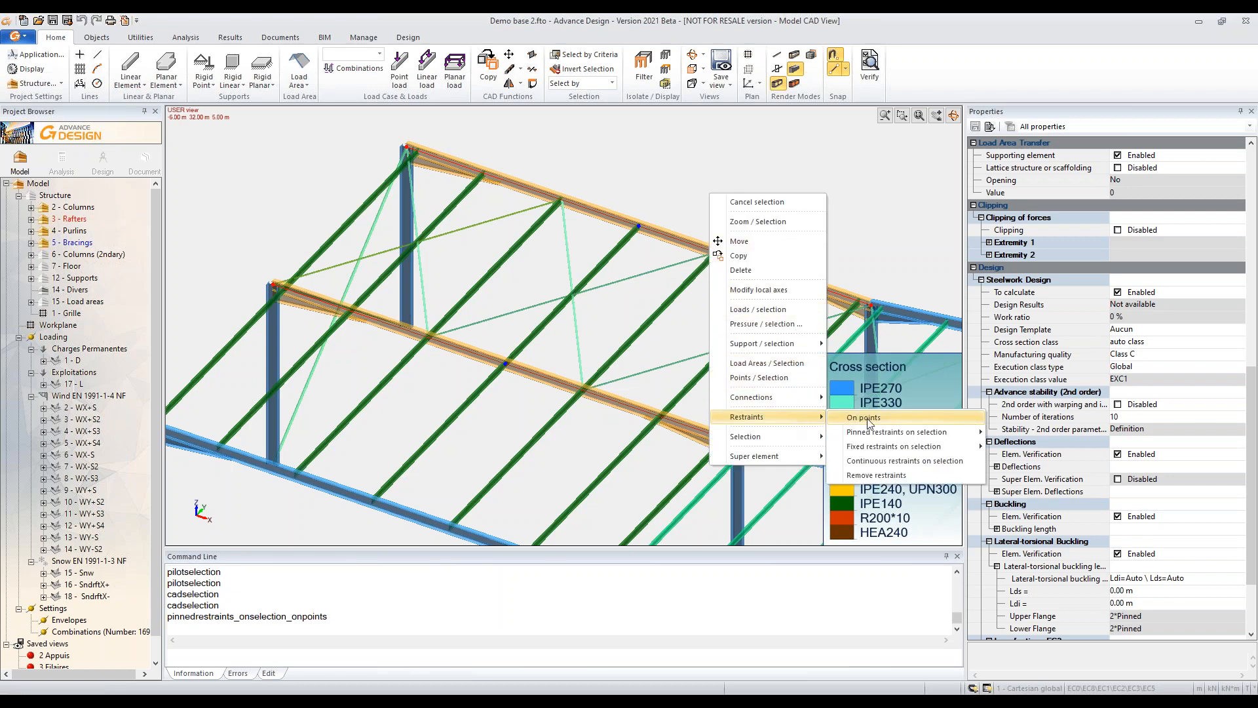
mouse_move(871, 432)
left_click(1015, 433)
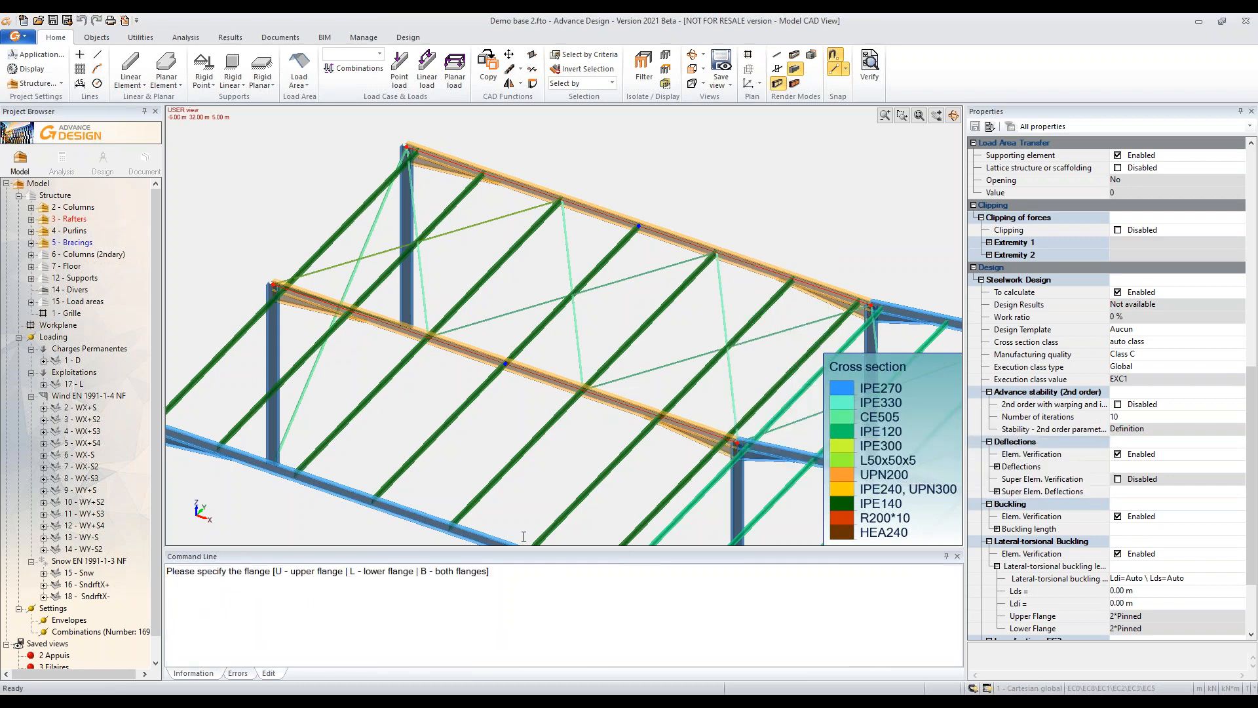
key("u")
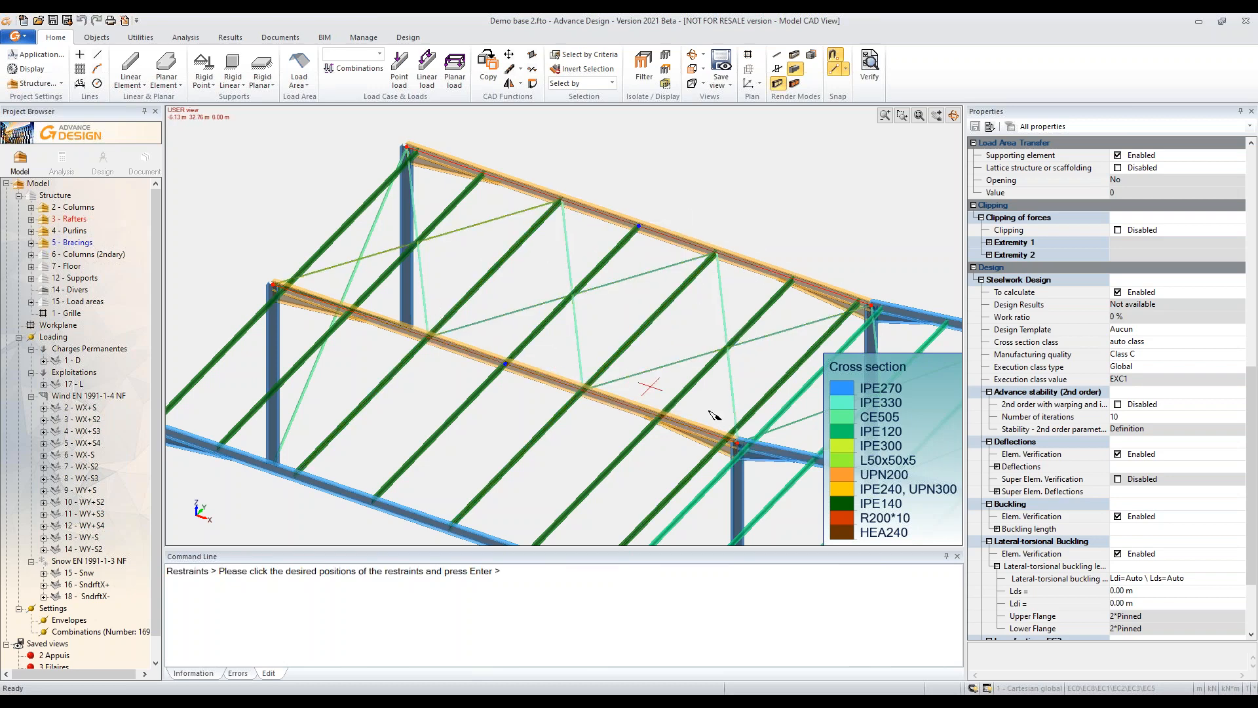
key("Return")
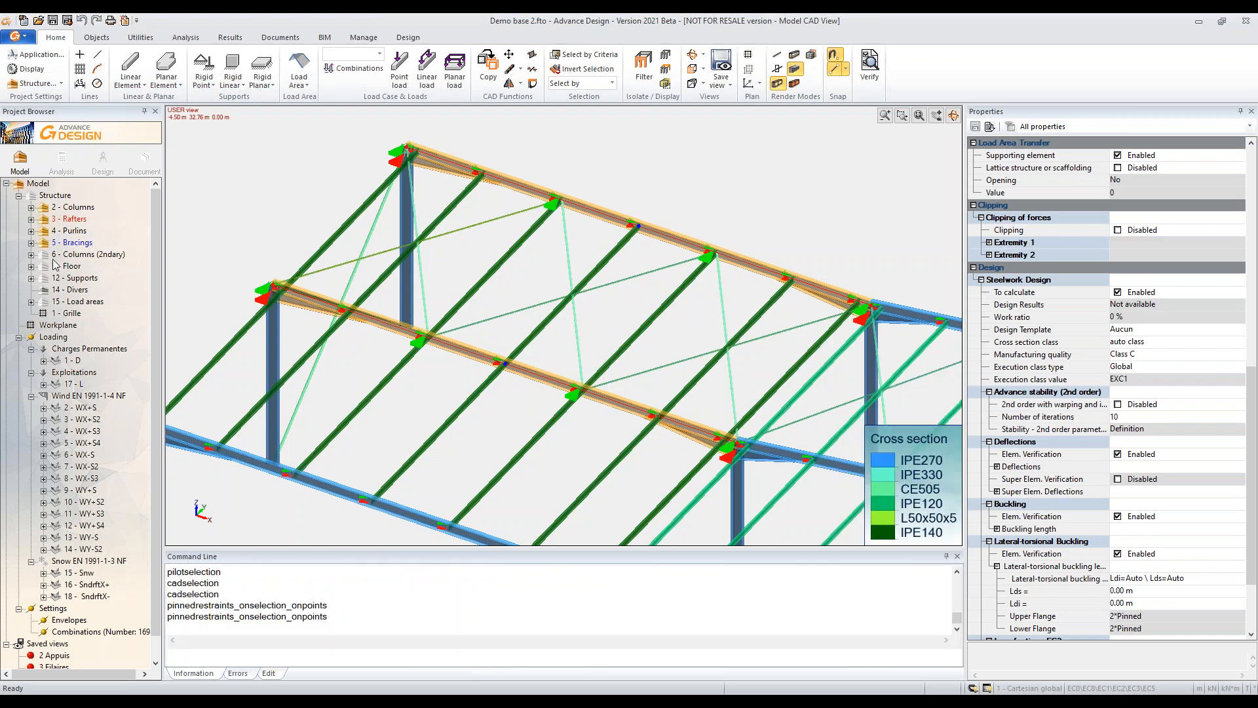
Step: Hide the purlins and examine the flange restraints along the rafters of the annex and the main building
double_click(69, 232)
scroll(561, 213, "up", 2)
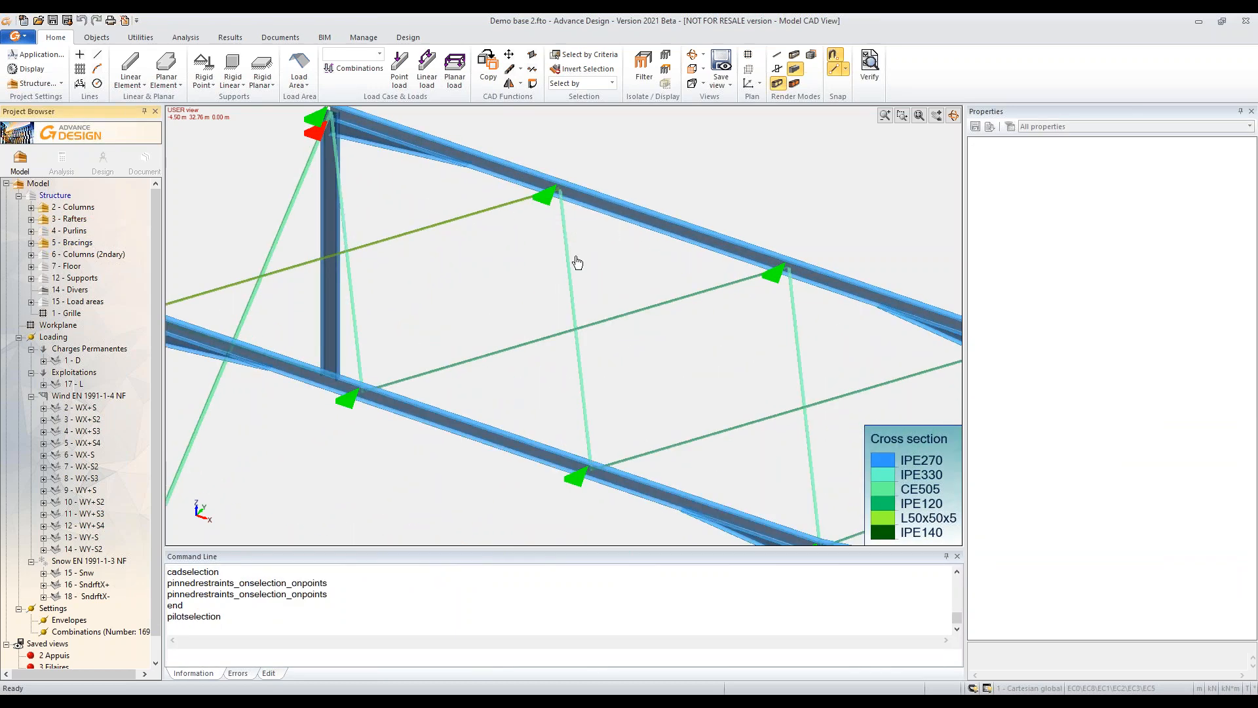
middle_click_drag(657, 253, 599, 332)
scroll(609, 342, "down", 2)
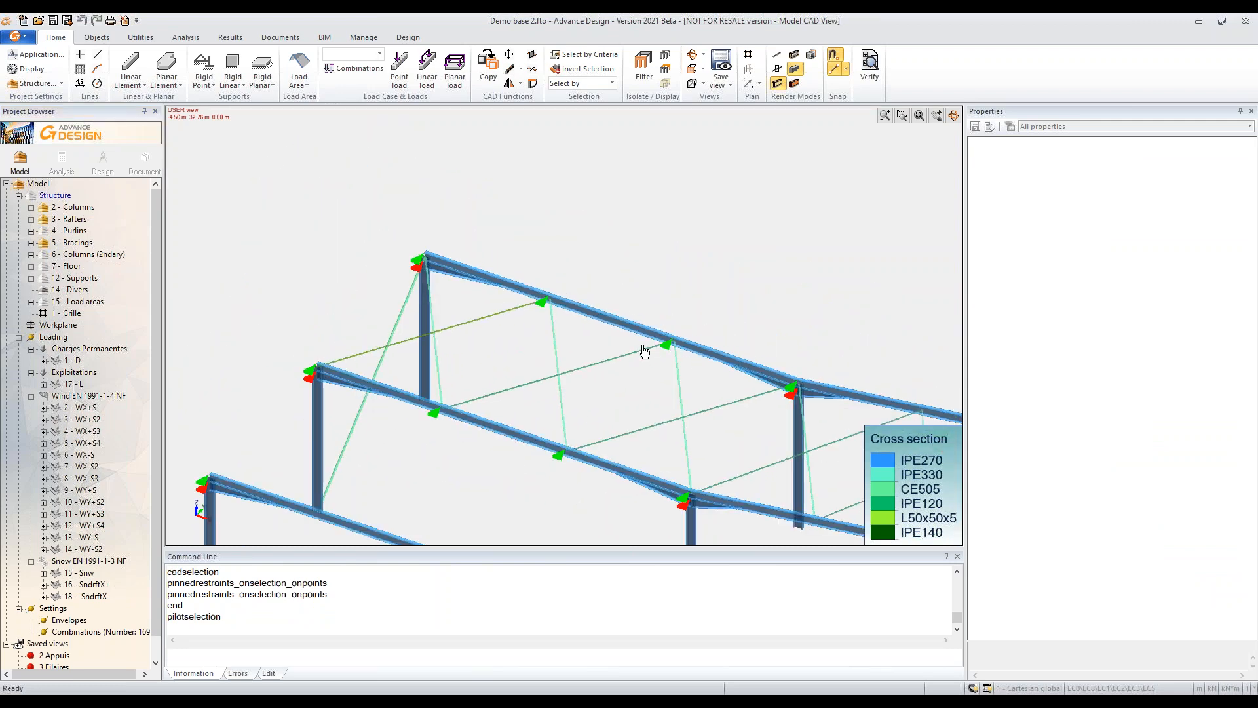
middle_click_drag(644, 367, 550, 268)
scroll(602, 296, "down", 2)
middle_click_drag(647, 353, 452, 298)
scroll(477, 325, "up", 2)
scroll(476, 325, "down", 2)
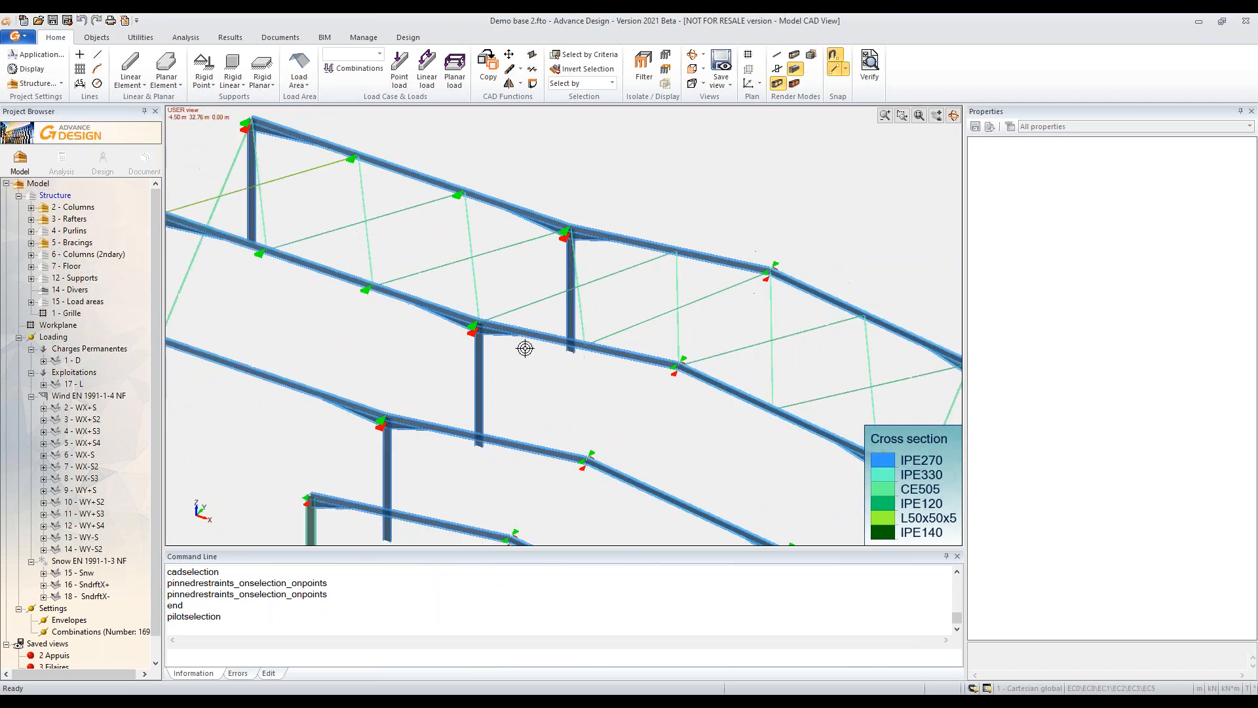
middle_click_drag(611, 394, 558, 343)
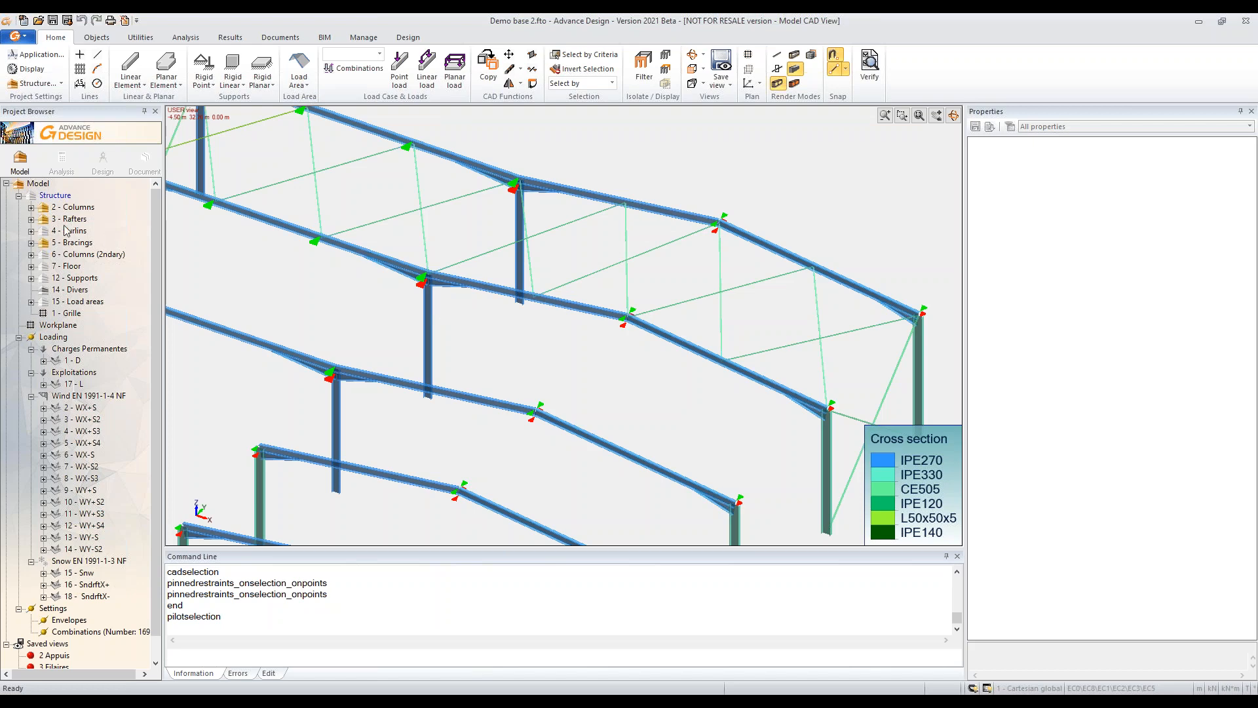
Step: Select Rafters V2 members 40 to 53 and start a distance measurement from the start node of rafter 40
double_click(55, 220)
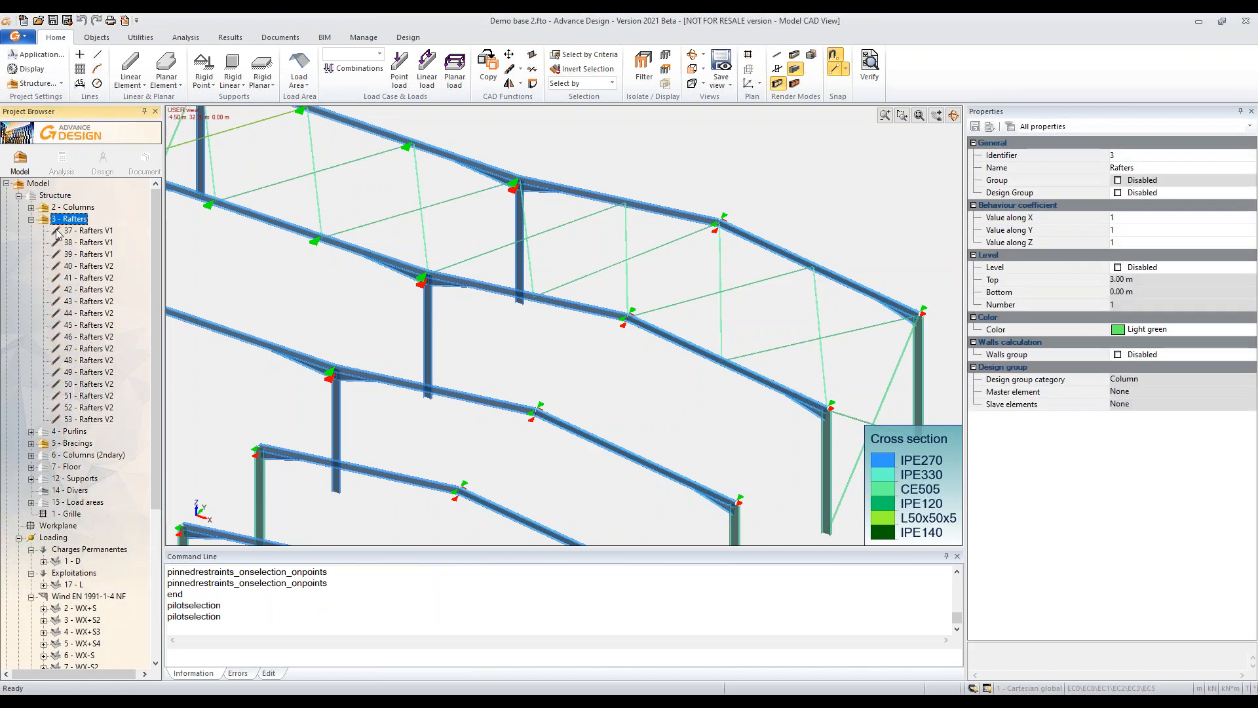
left_click(110, 267)
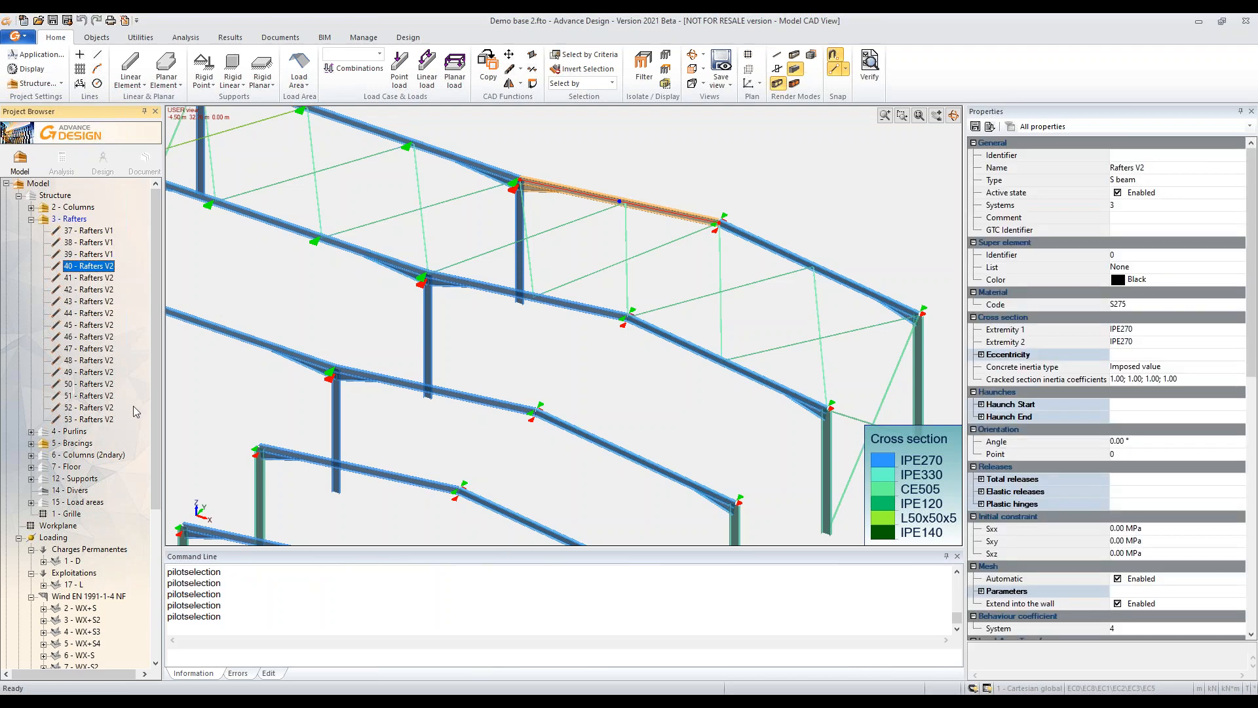
left_click(106, 419, "shift")
scroll(631, 191, "up", 2)
scroll(581, 236, "up", 2)
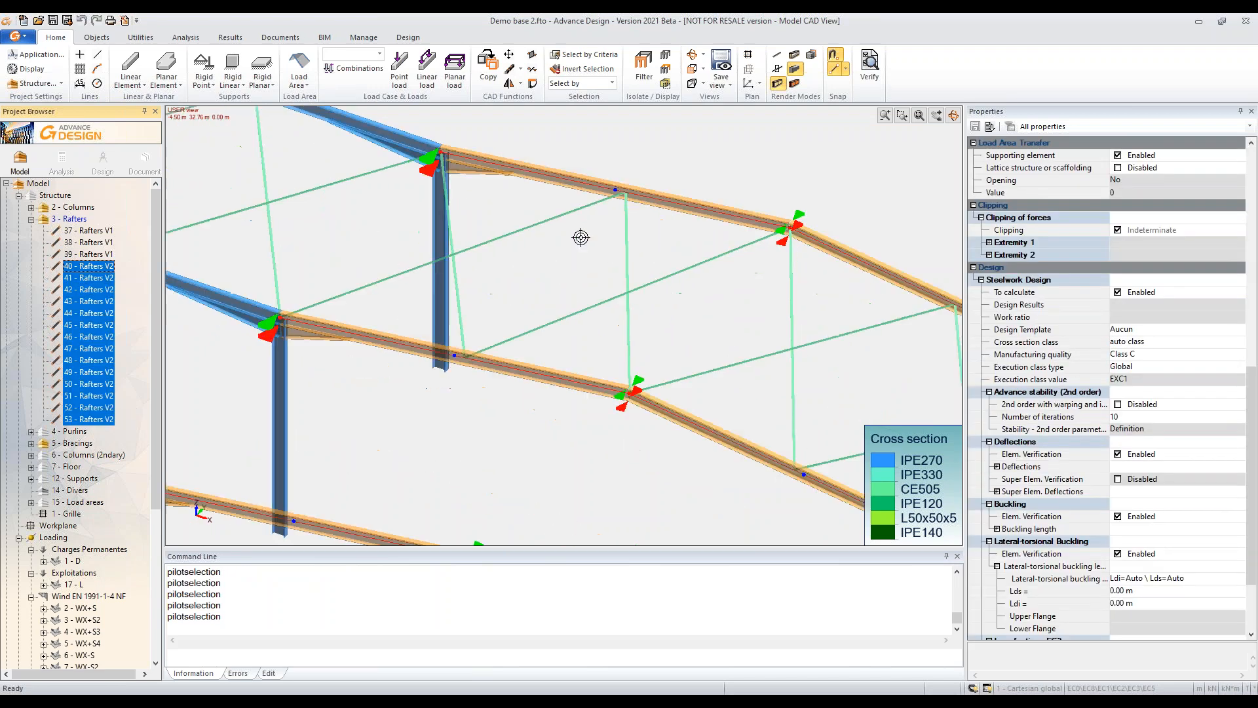
left_click(440, 152)
middle_click_drag(625, 192, 598, 270)
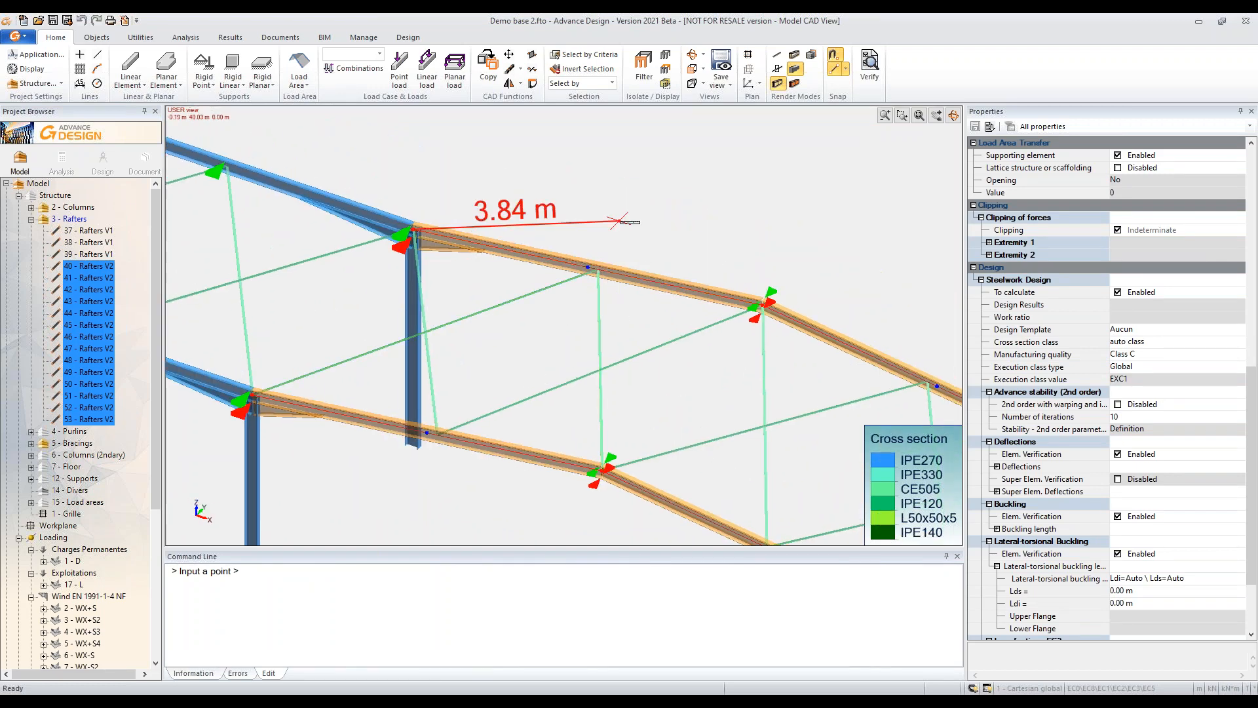
Step: Add pinned restraints by abscissa on the upper flange of the selected Rafters V2 members at 4 m
right_click(622, 218)
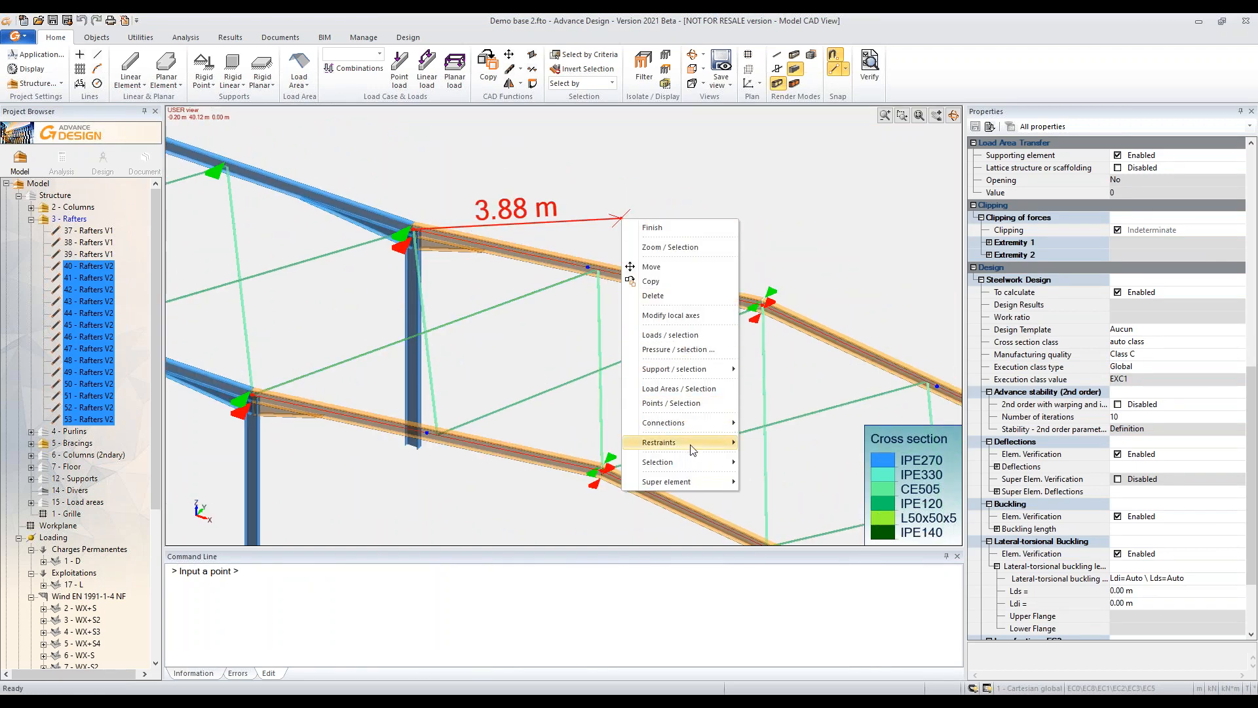
mouse_move(691, 443)
mouse_move(825, 459)
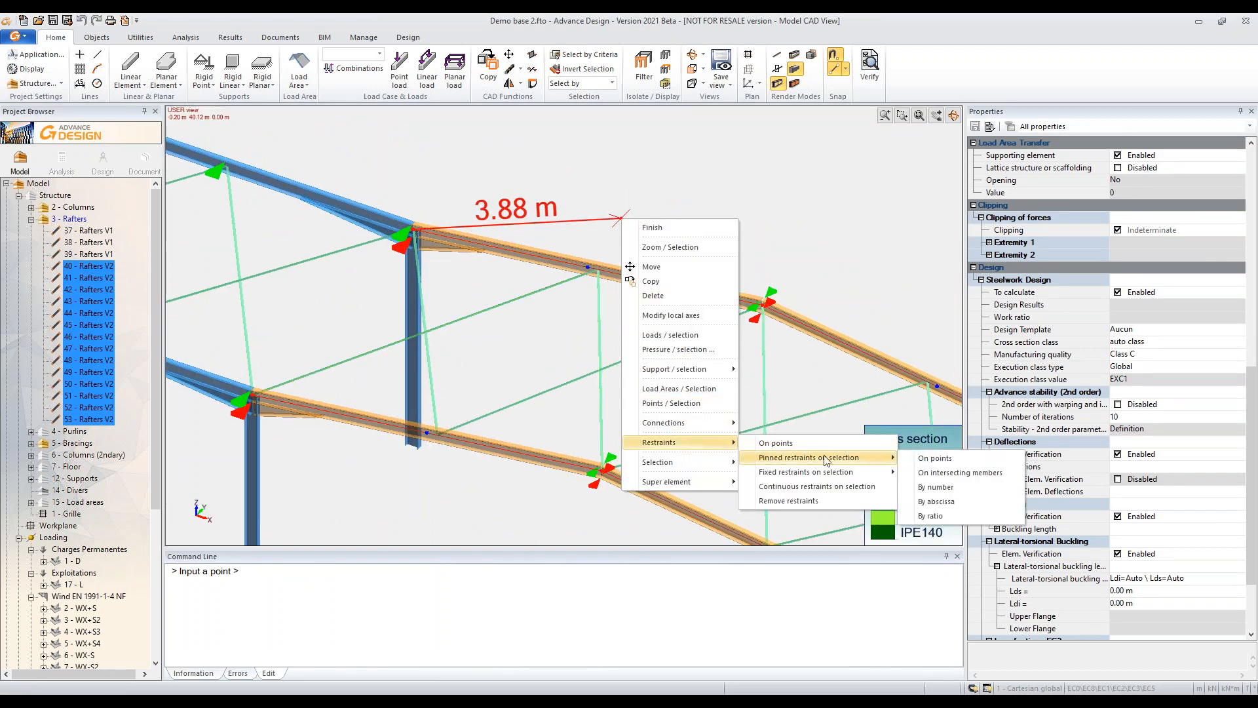
left_click(947, 488)
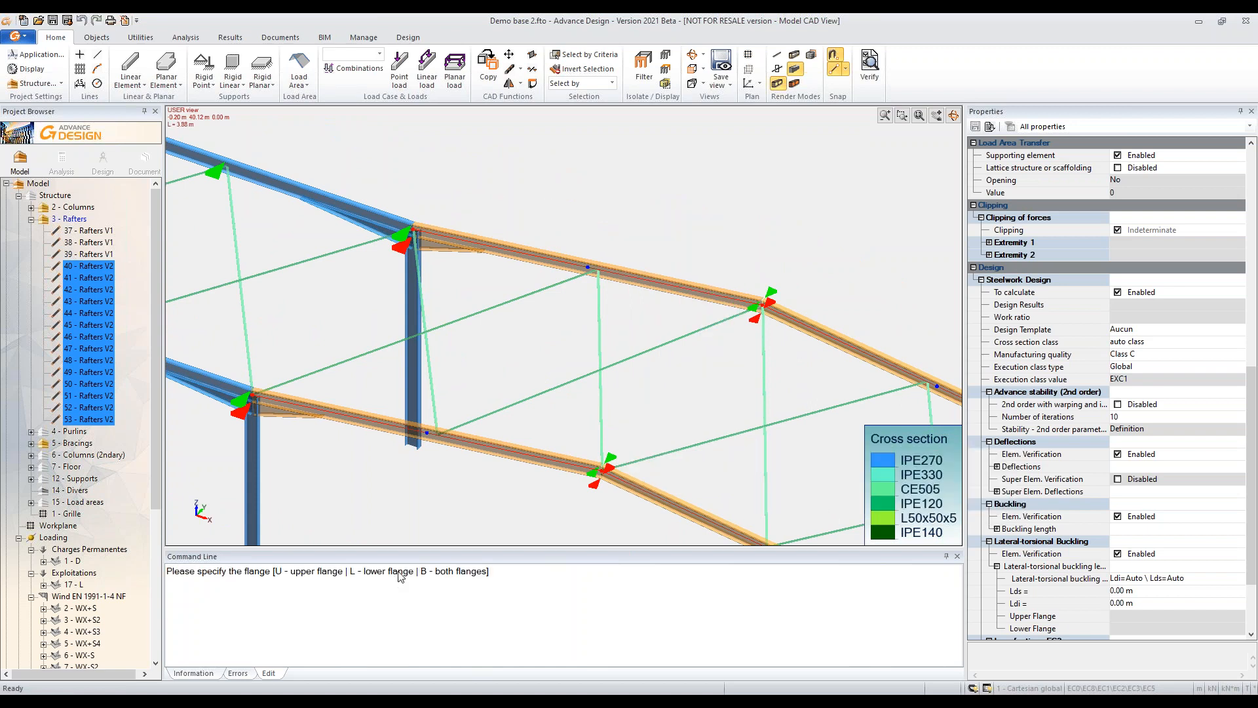
key("l")
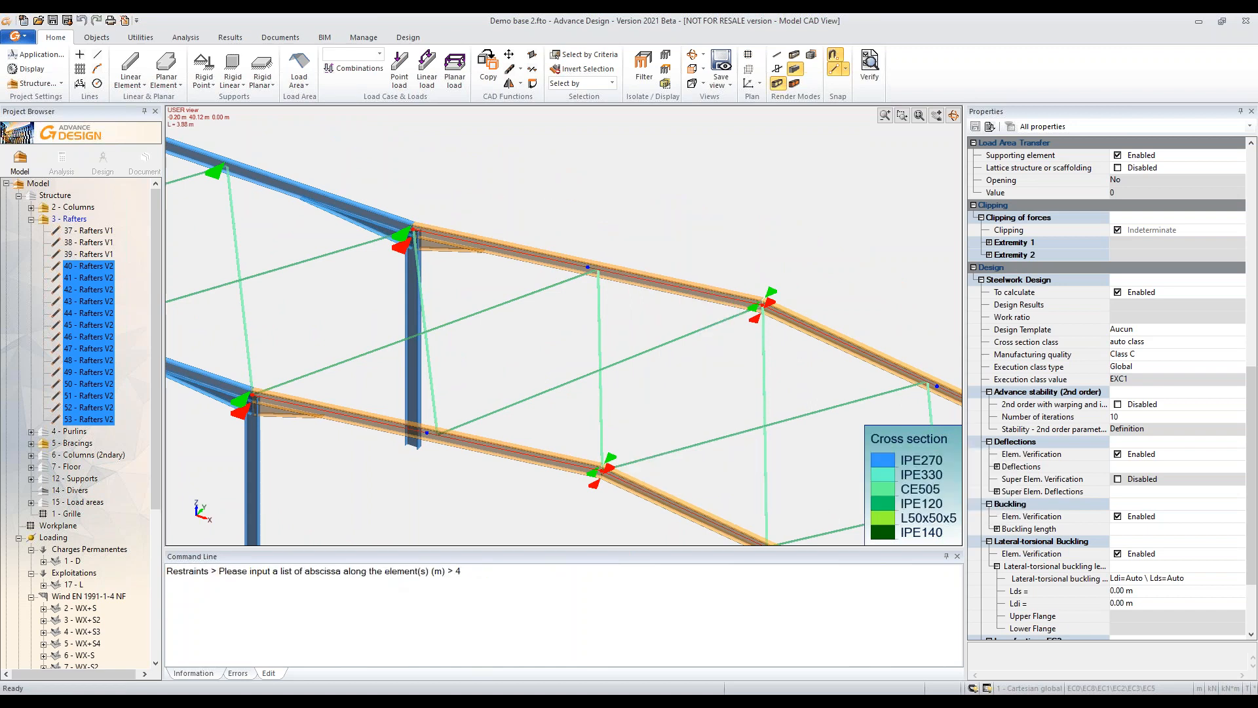
type("4")
key("Return")
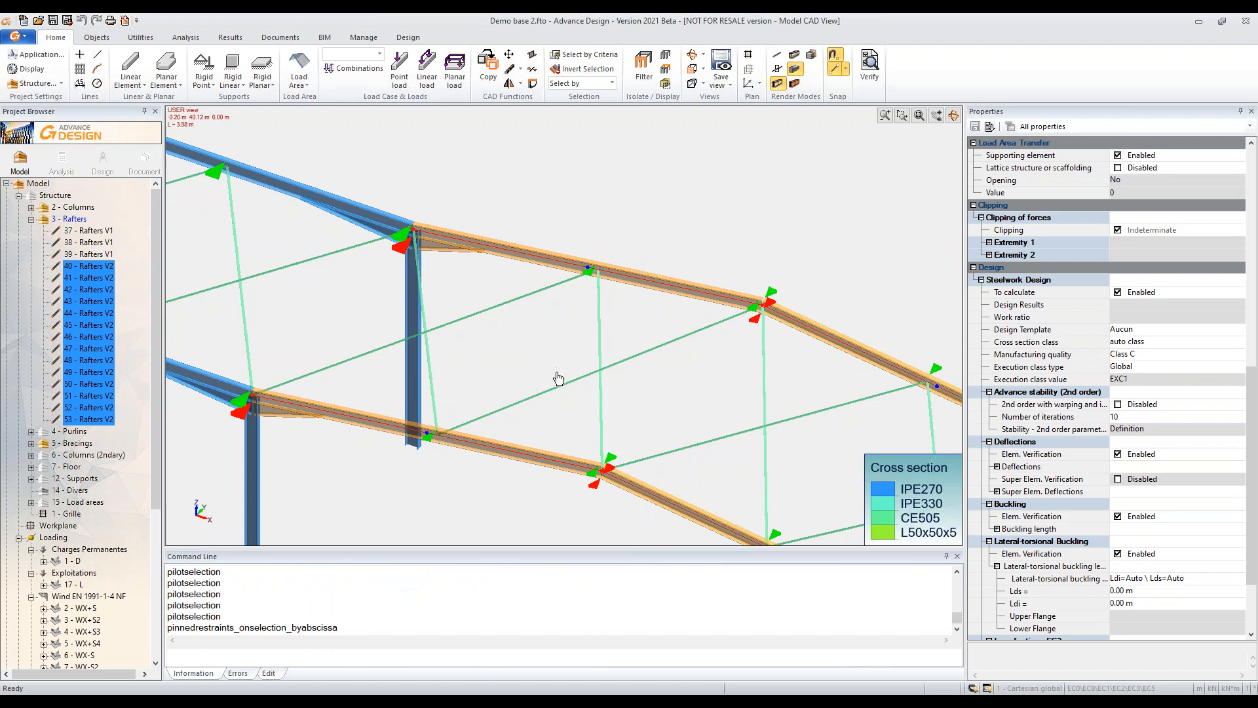
Step: Open the lateral-torsional buckling settings of rafter 40 and examine its upper flange restraints in the list and 3D preview
scroll(576, 288, "up", 7)
scroll(590, 301, "down", 6)
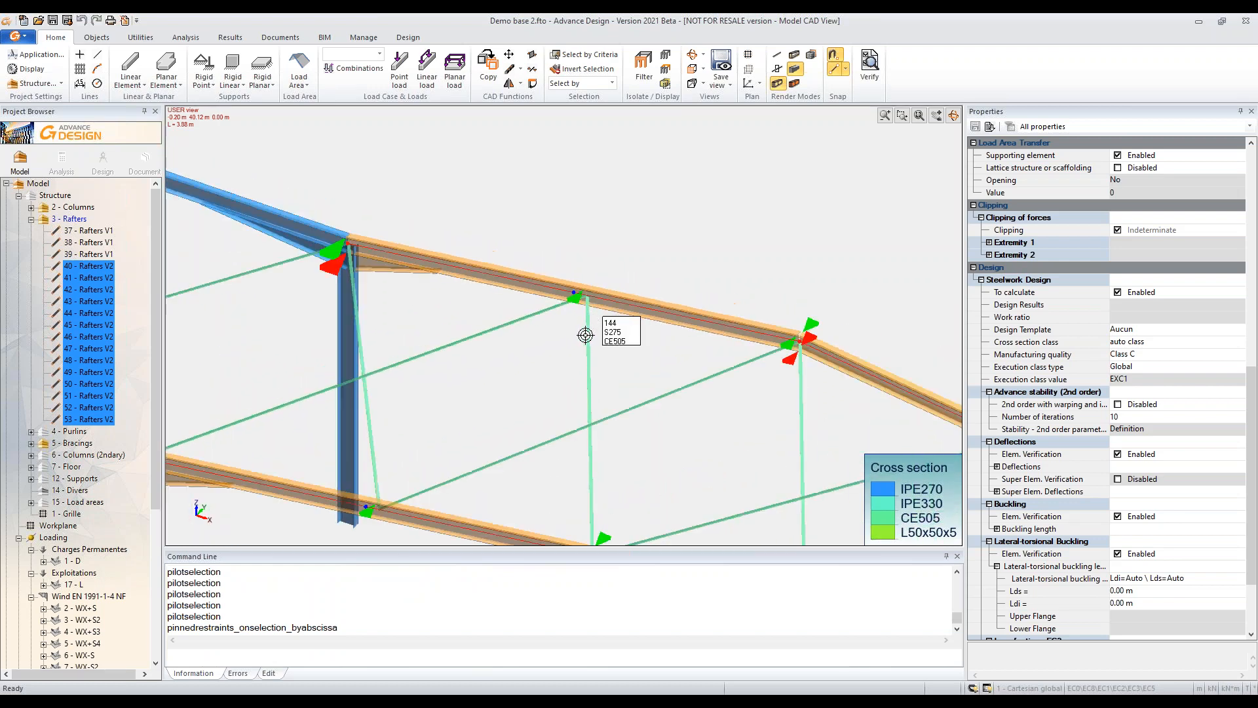
scroll(582, 354, "up", 4)
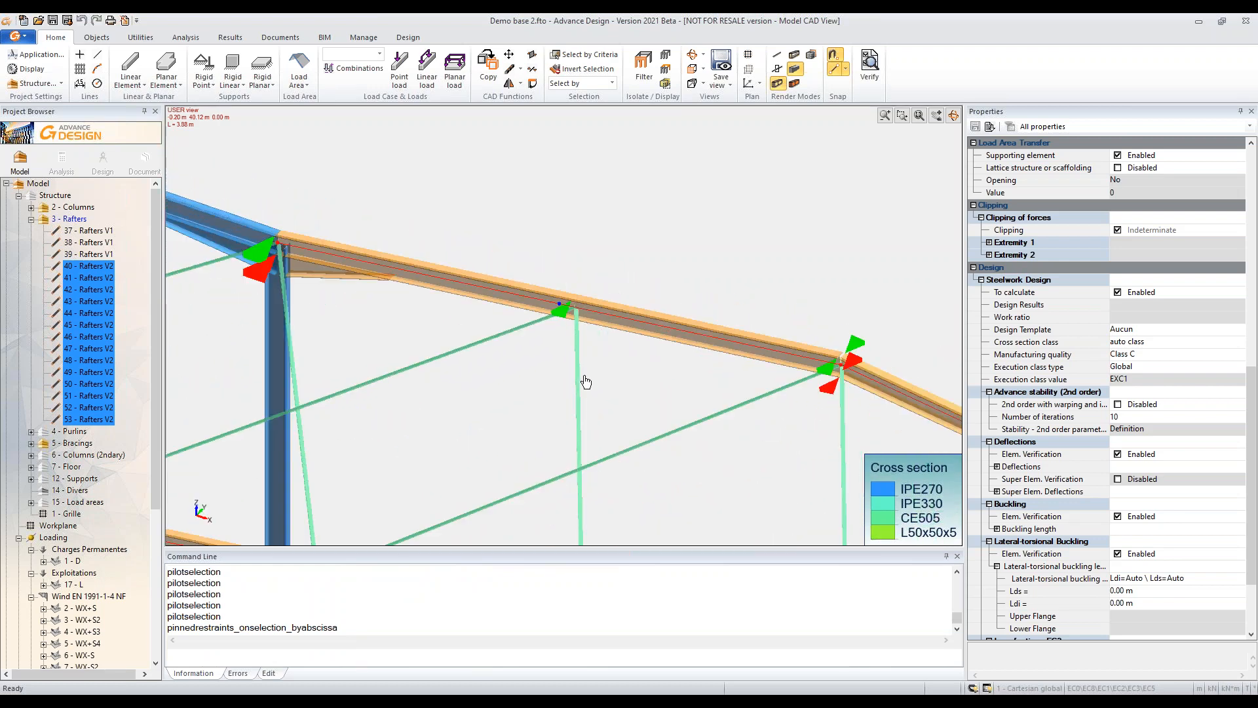
key("Escape")
left_click(619, 336)
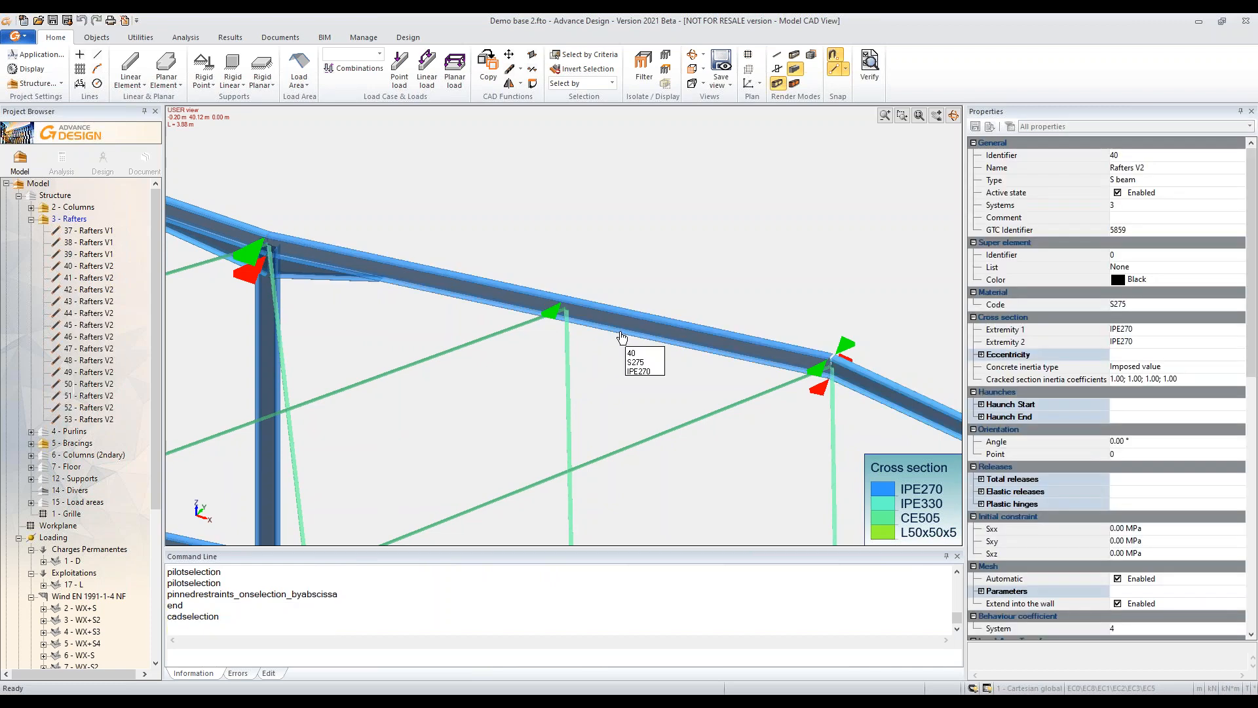
scroll(606, 337, "down", 1)
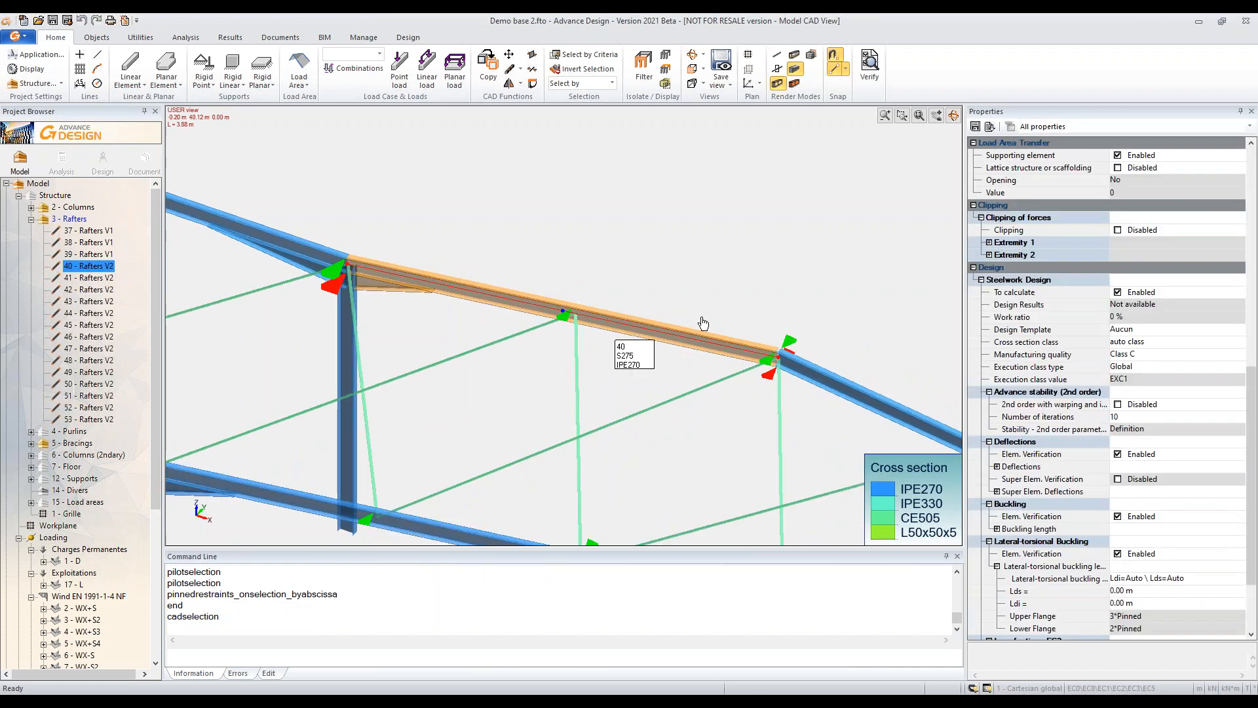
left_click(1115, 578)
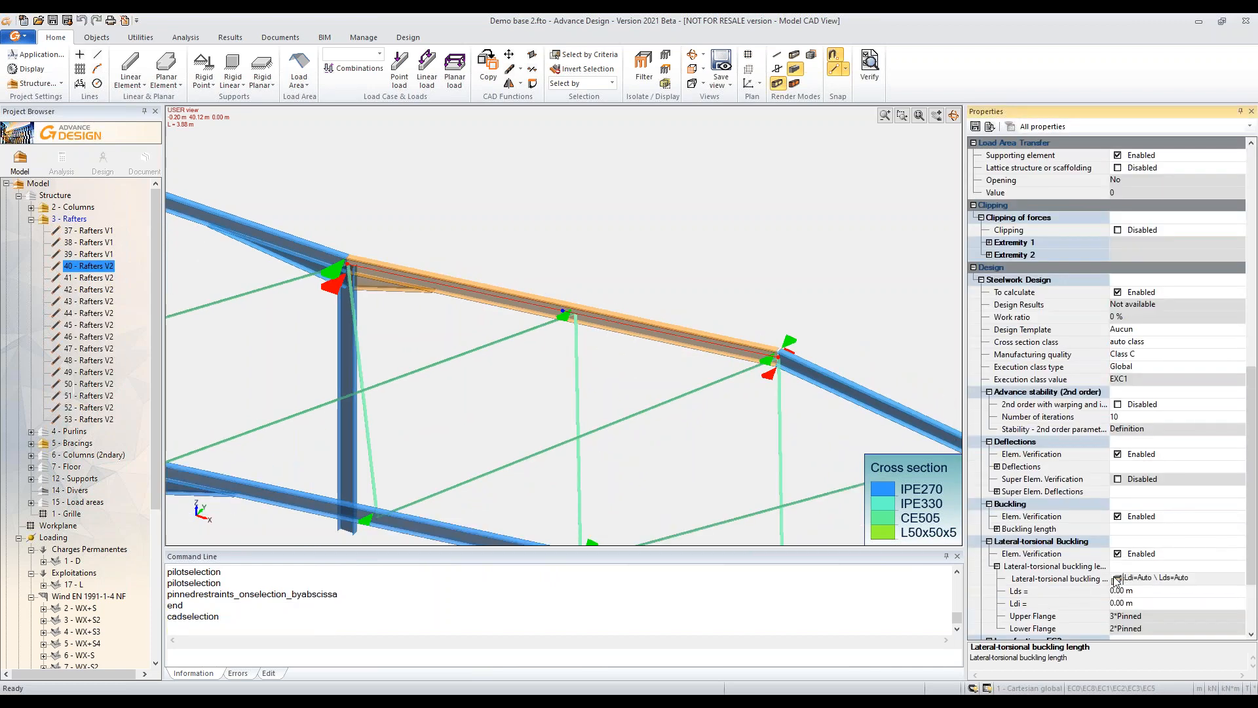
left_click(1116, 579)
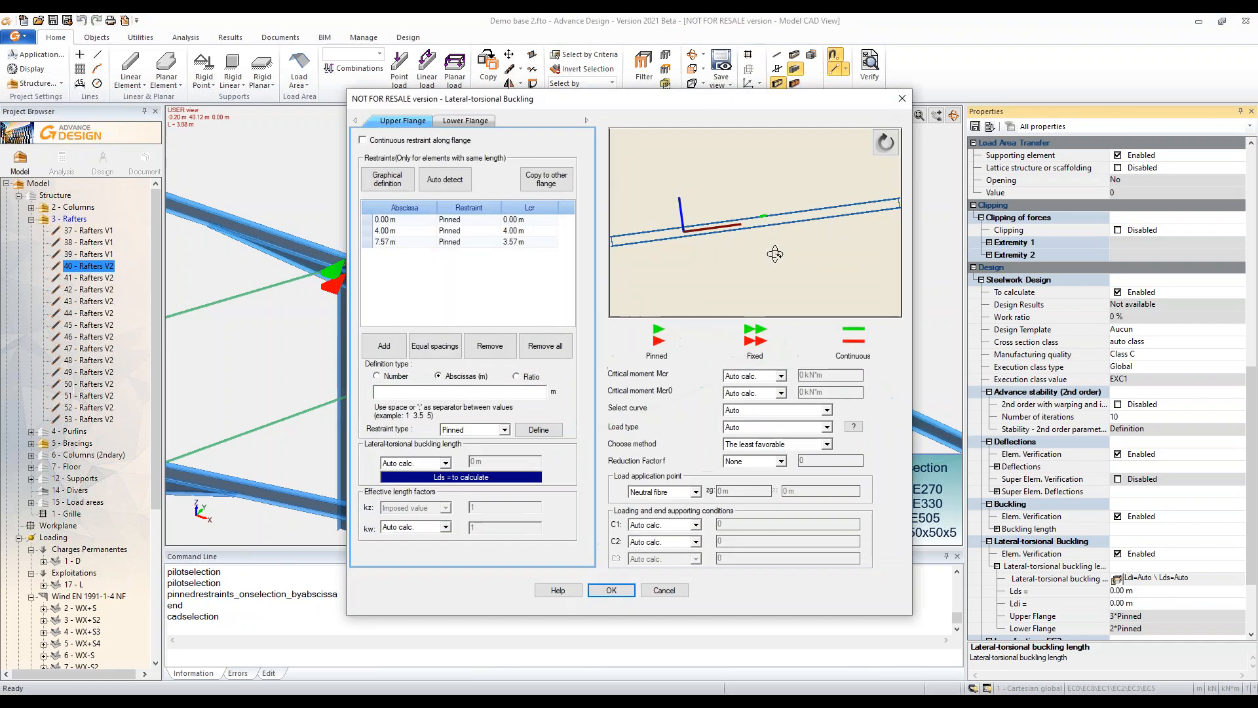
left_click_drag(735, 265, 719, 263)
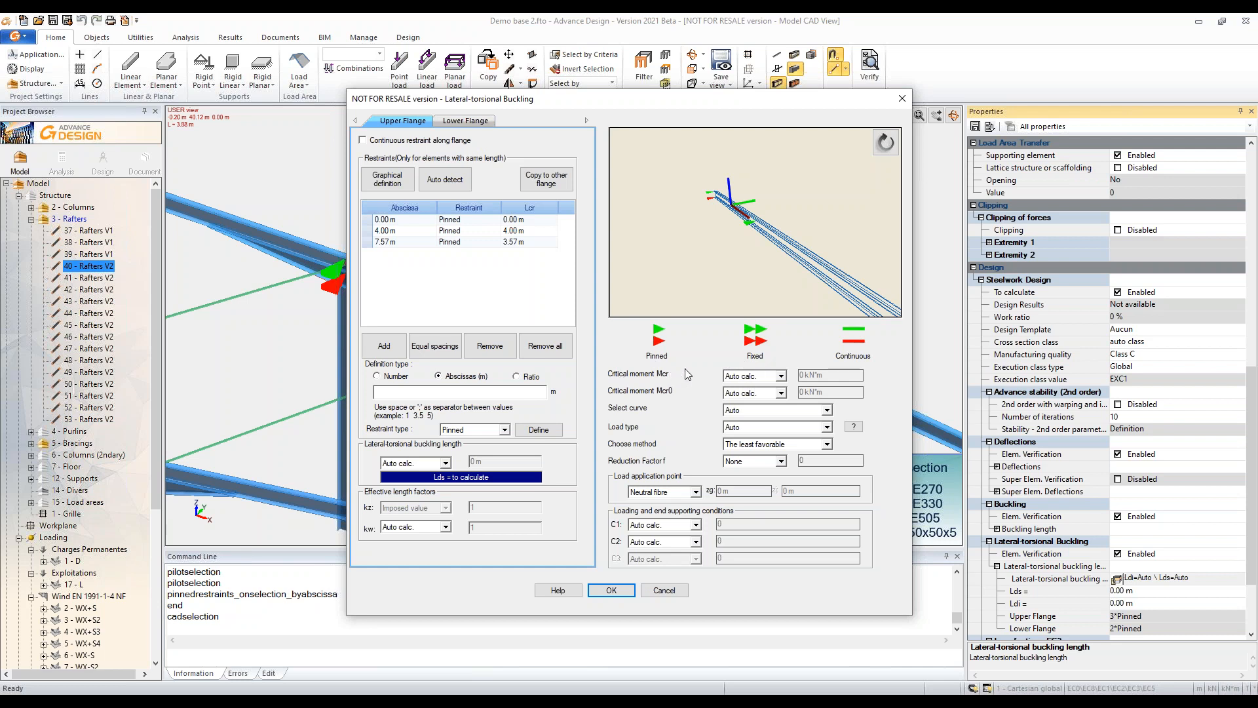
Step: Check the available calculation options for critical moment Mcr and close the lateral-torsional buckling settings without changing them
left_click(733, 377)
left_click(740, 378)
left_click(737, 377)
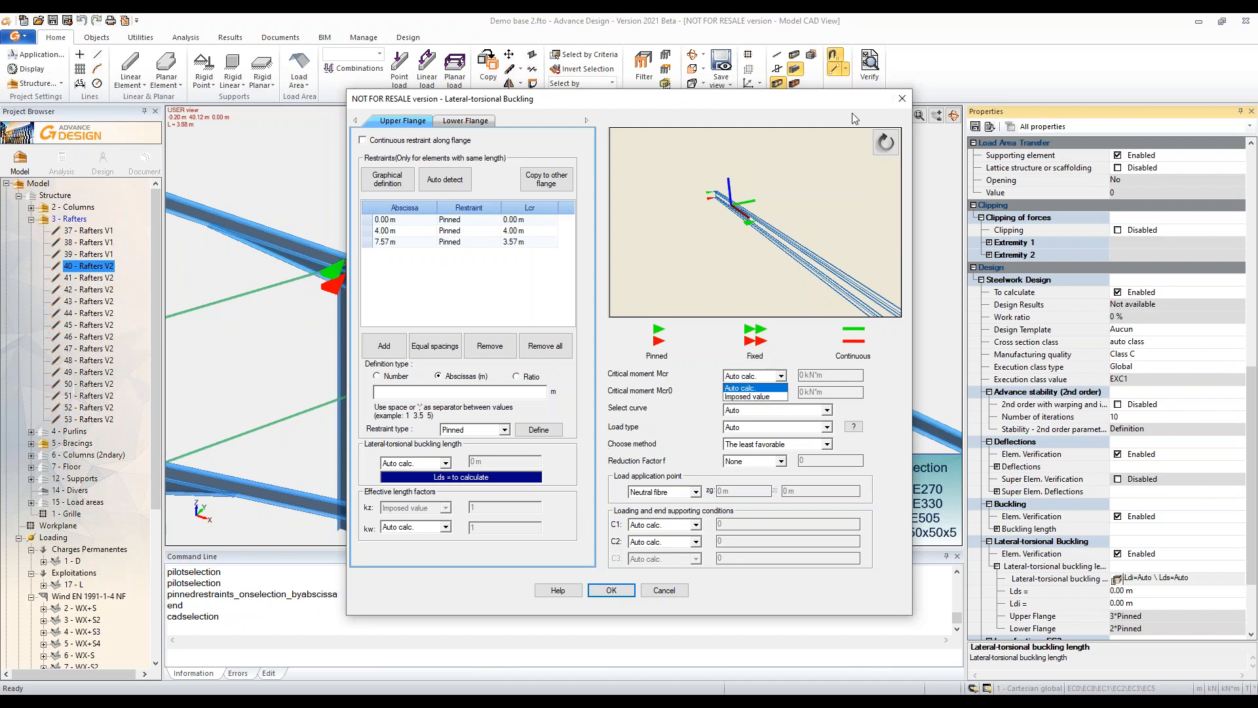
left_click(901, 99)
left_click(901, 99)
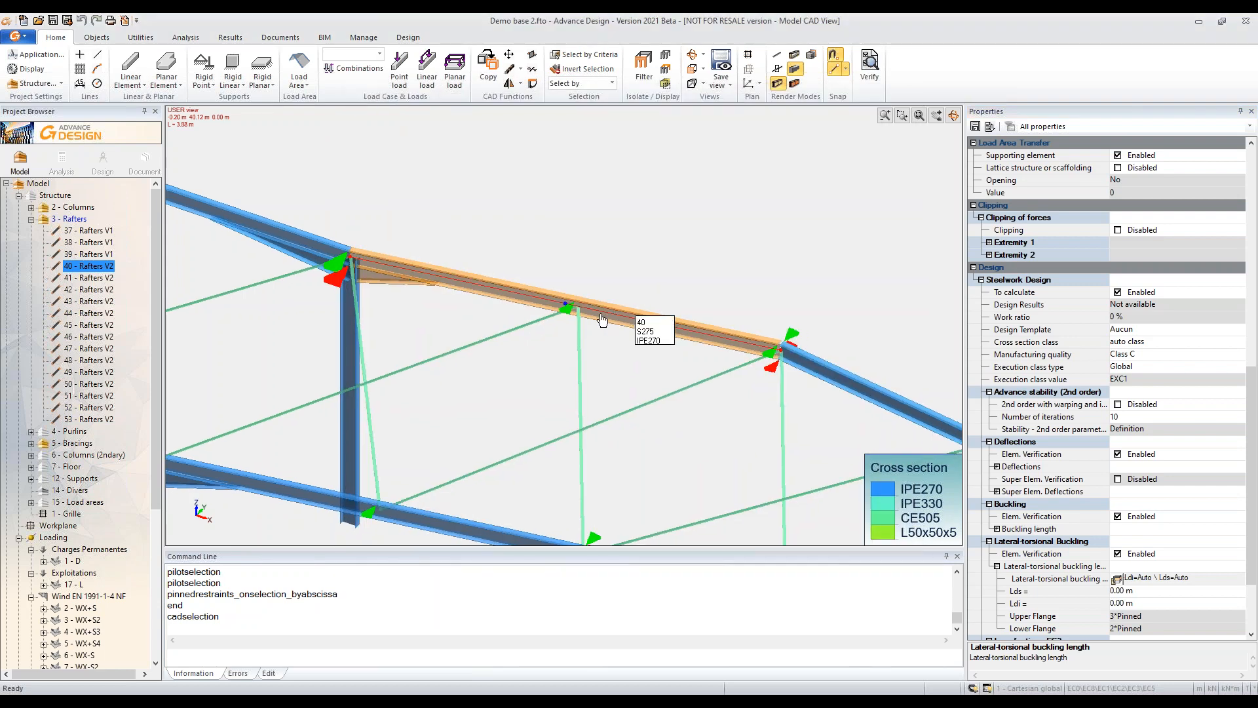
Step: Clear the rafter selection, fit the whole structure in the view and save the model
key("Escape")
key("alt+a")
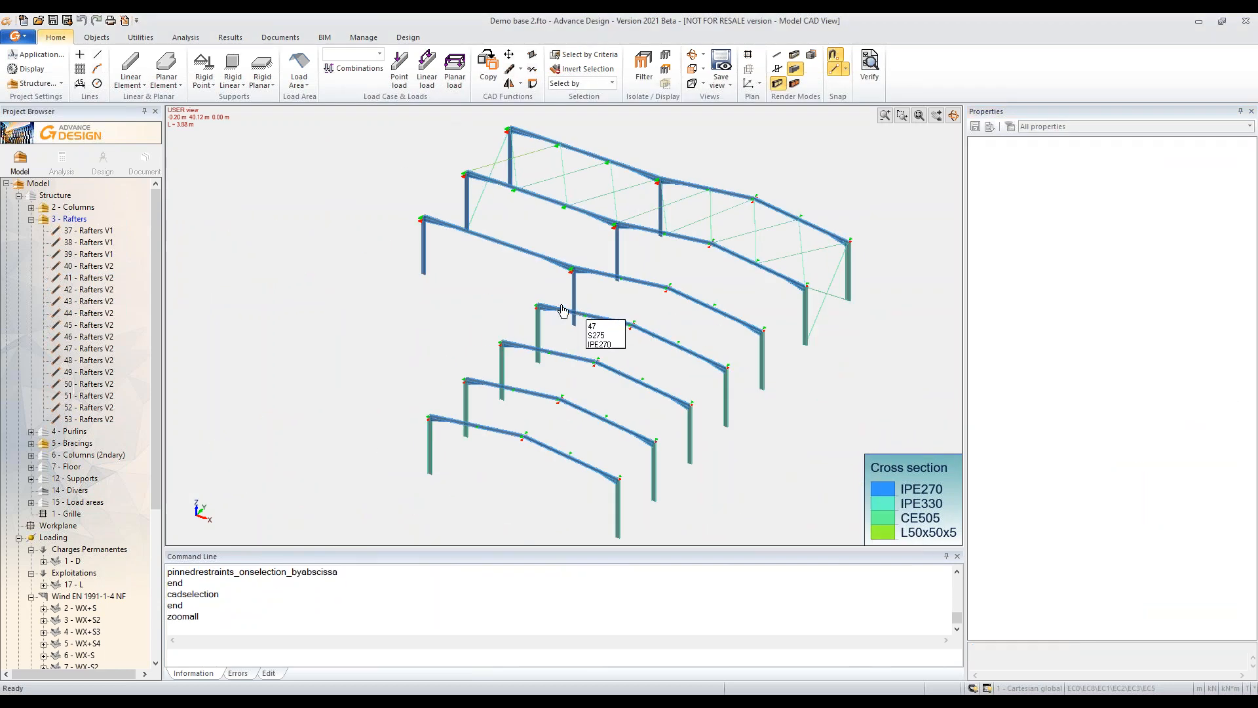
key("ctrl+s")
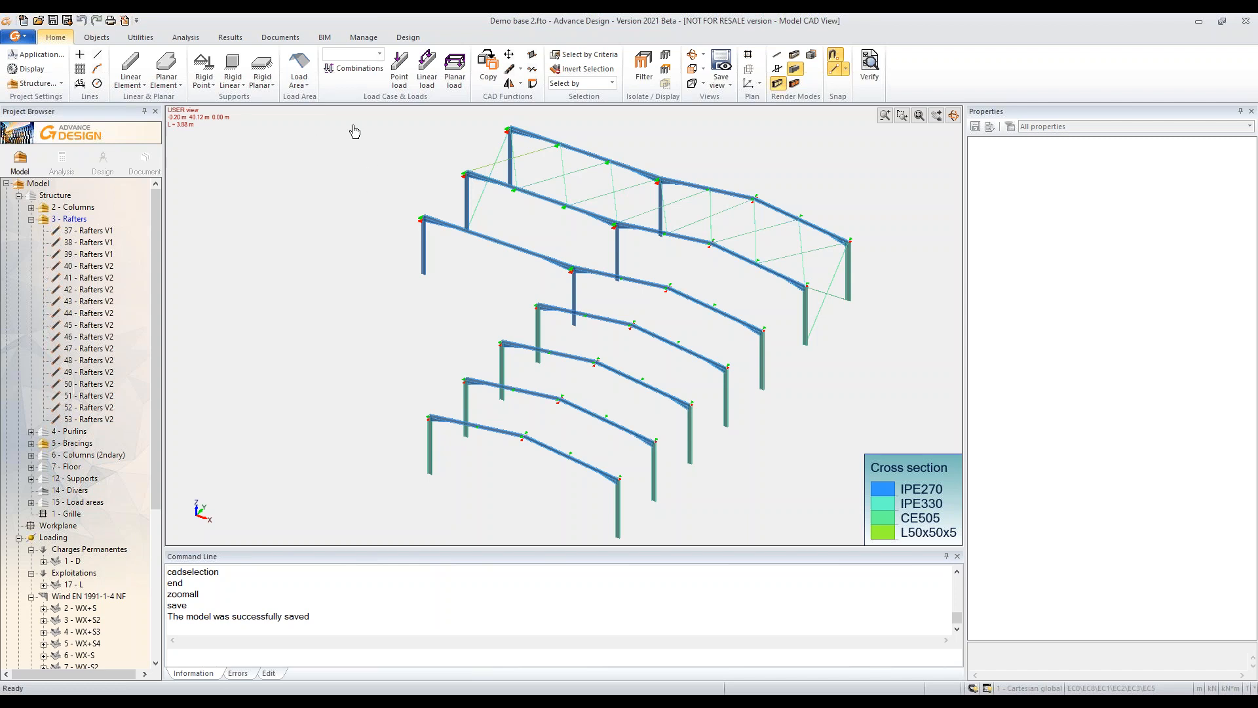
Step: In the steel calculation settings, enable finding new sections for work ratios less than 70% and deflection ratios greater than 100%
left_click(186, 40)
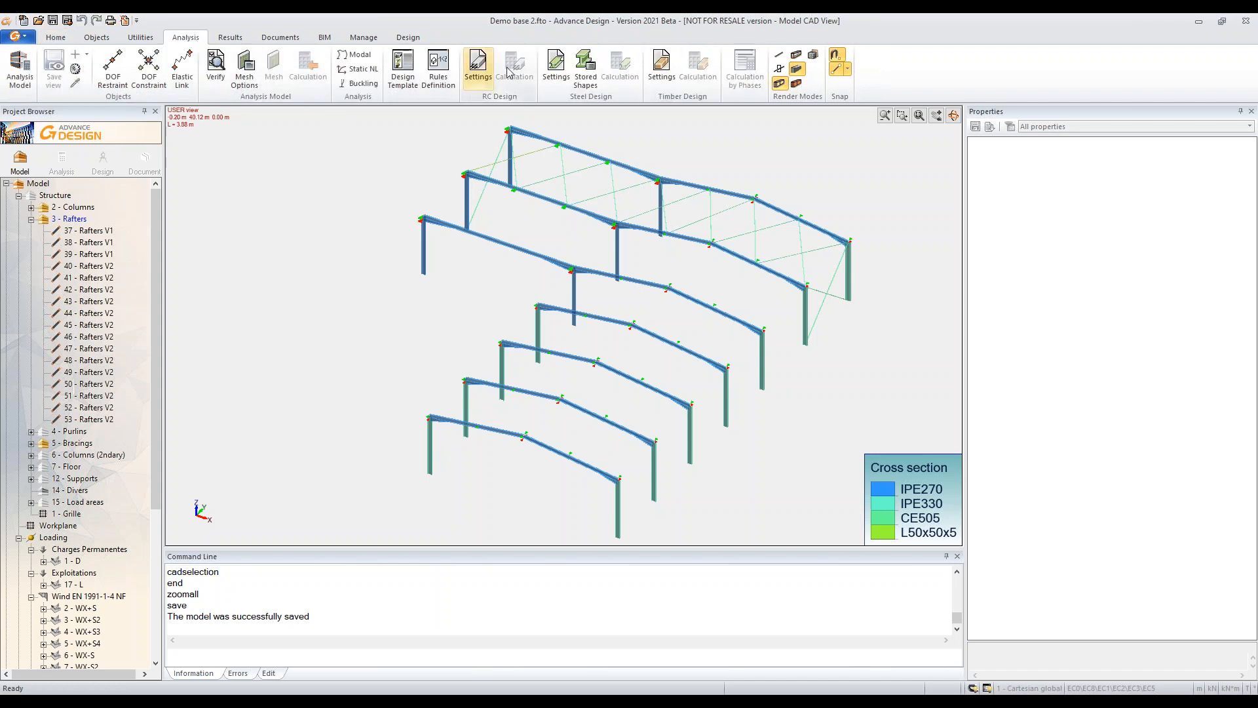
left_click(553, 62)
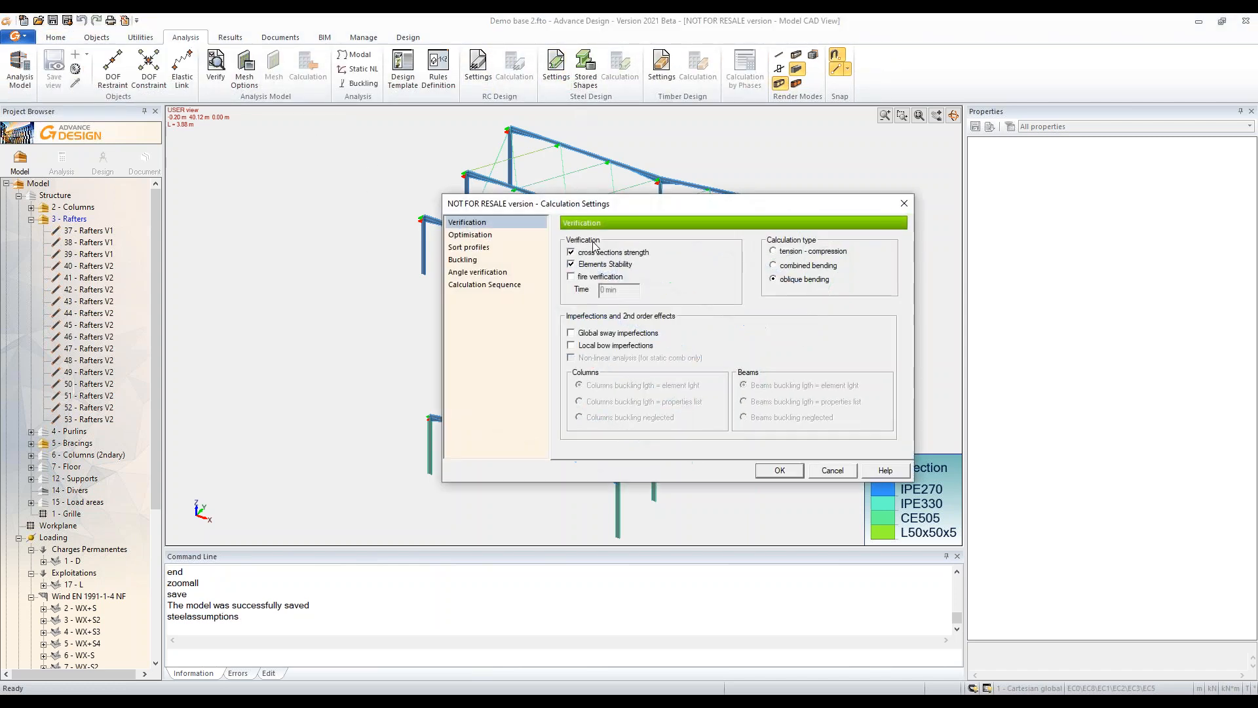
left_click_drag(603, 207, 533, 169)
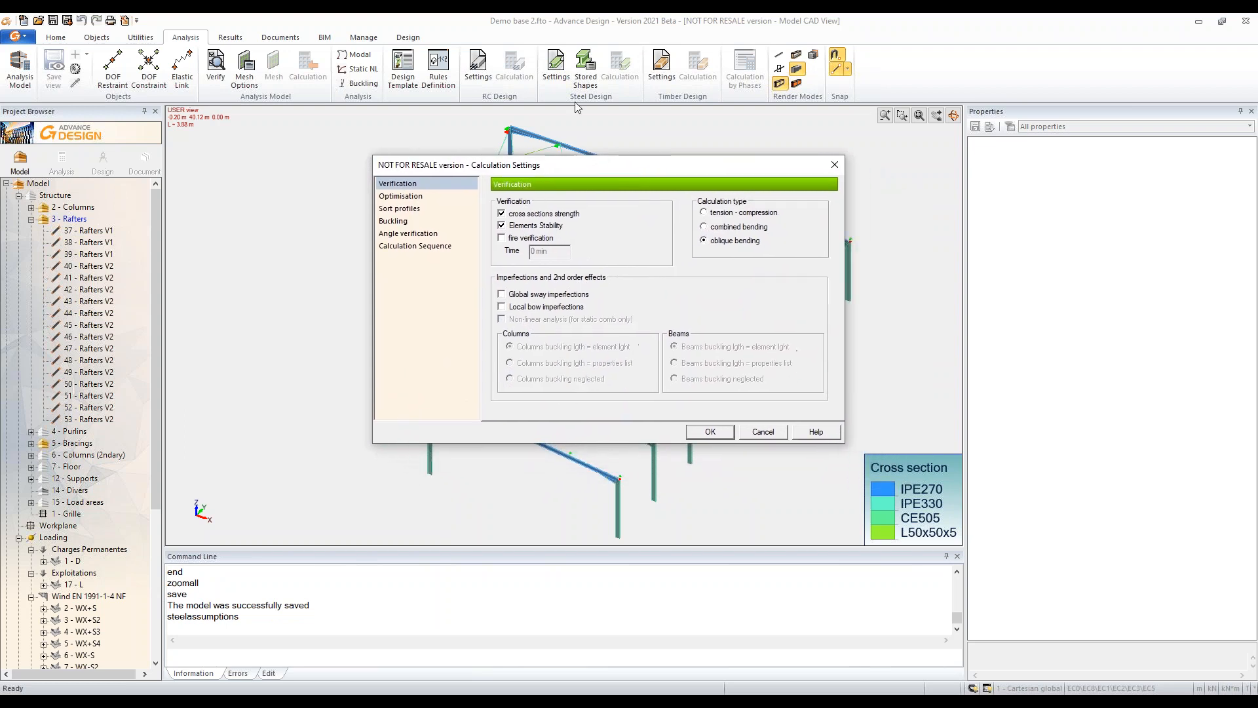
left_click(397, 197)
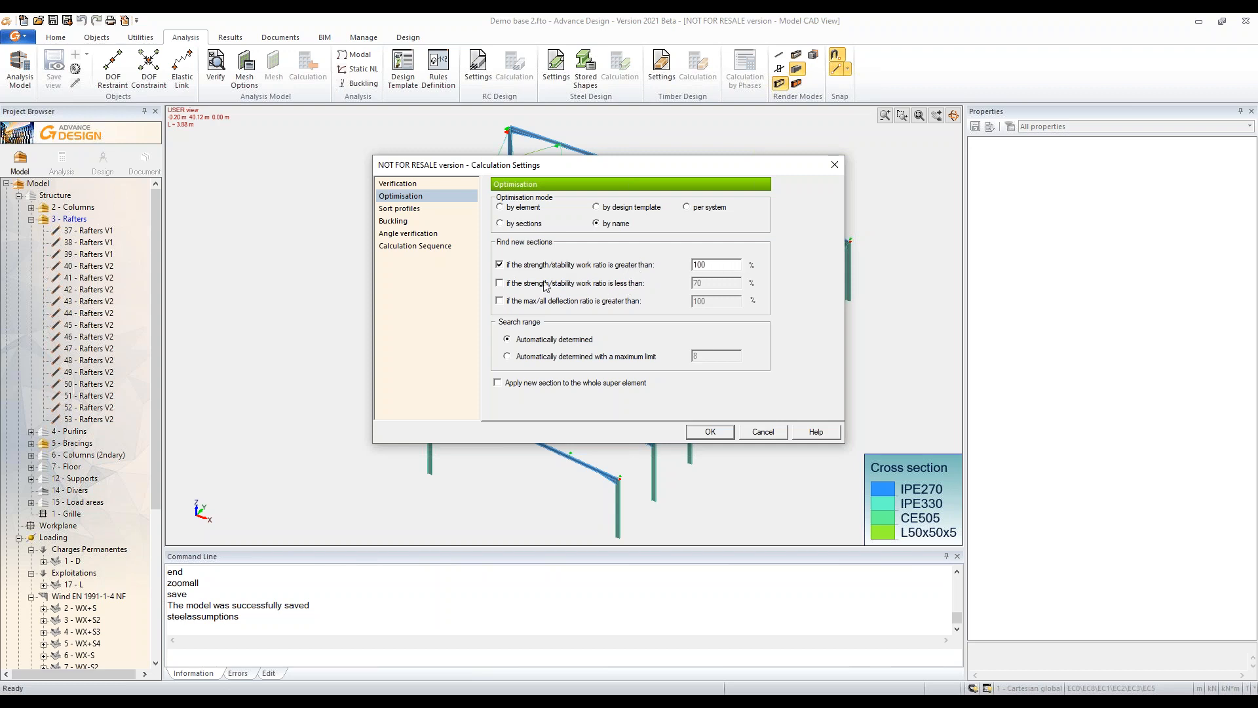
left_click(501, 283)
left_click(501, 301)
Step: Enable global sway imperfections and local bow imperfections in the steel verification settings and apply them
left_click(427, 184)
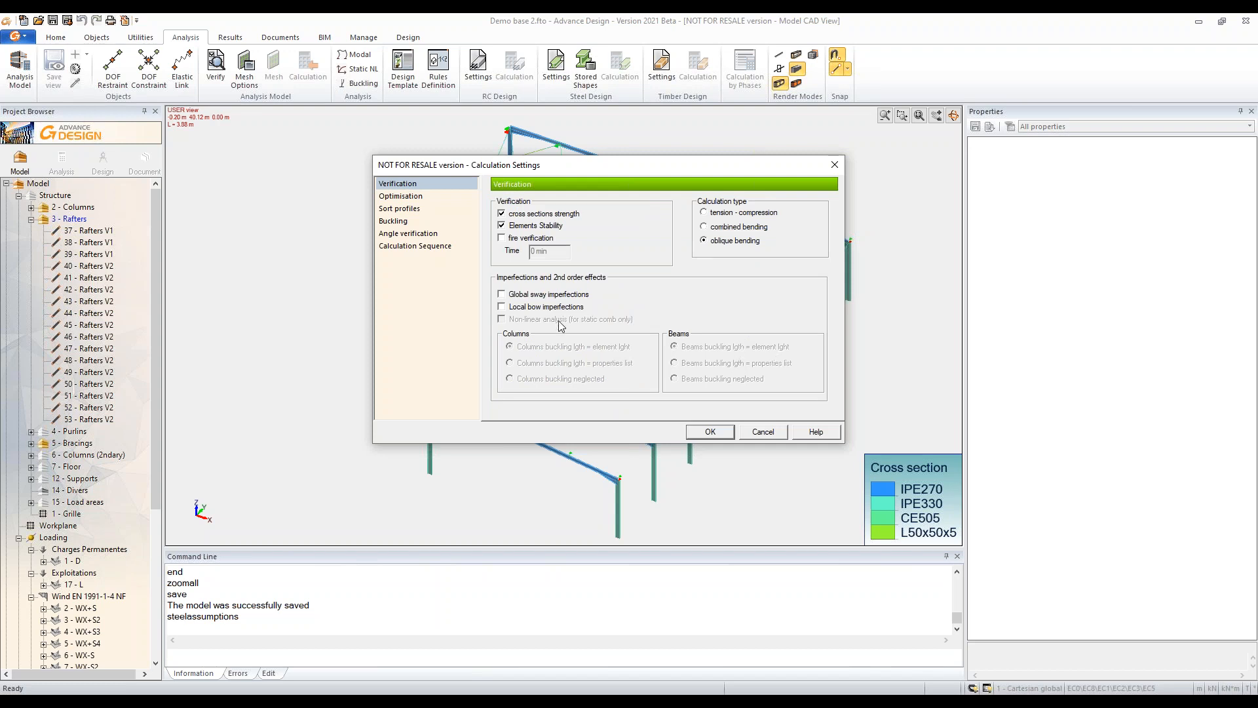
left_click(502, 296)
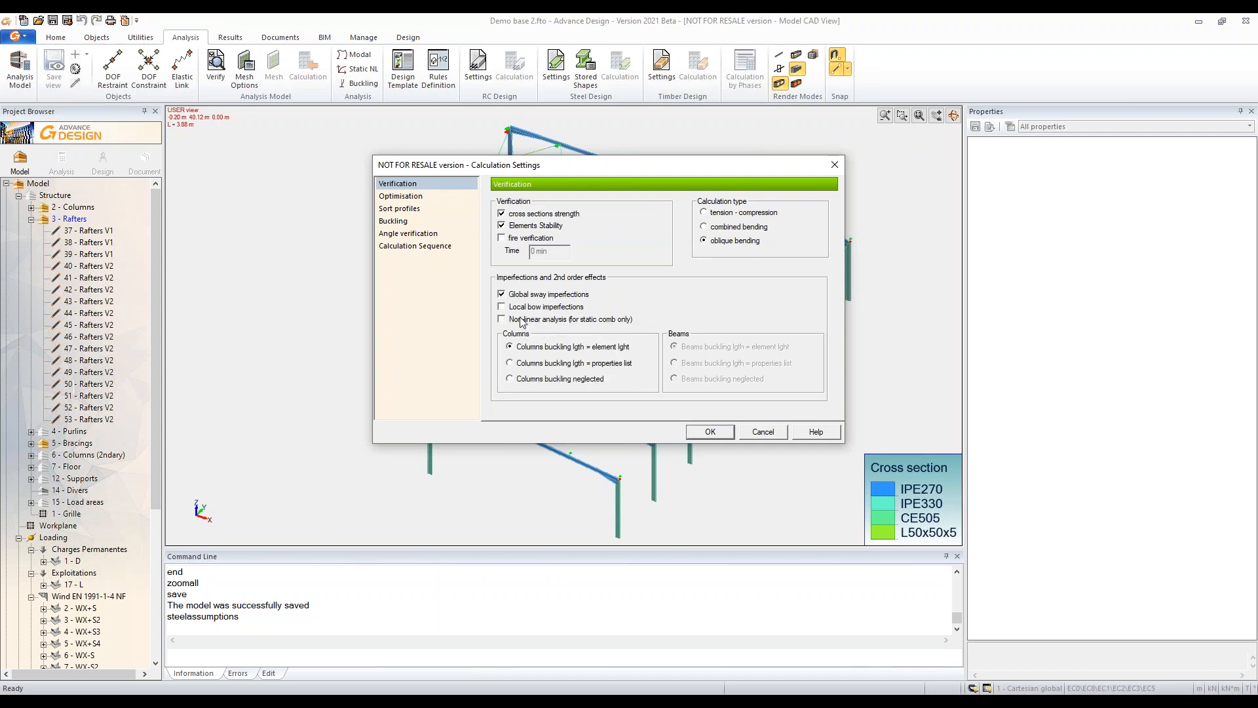
left_click(502, 308)
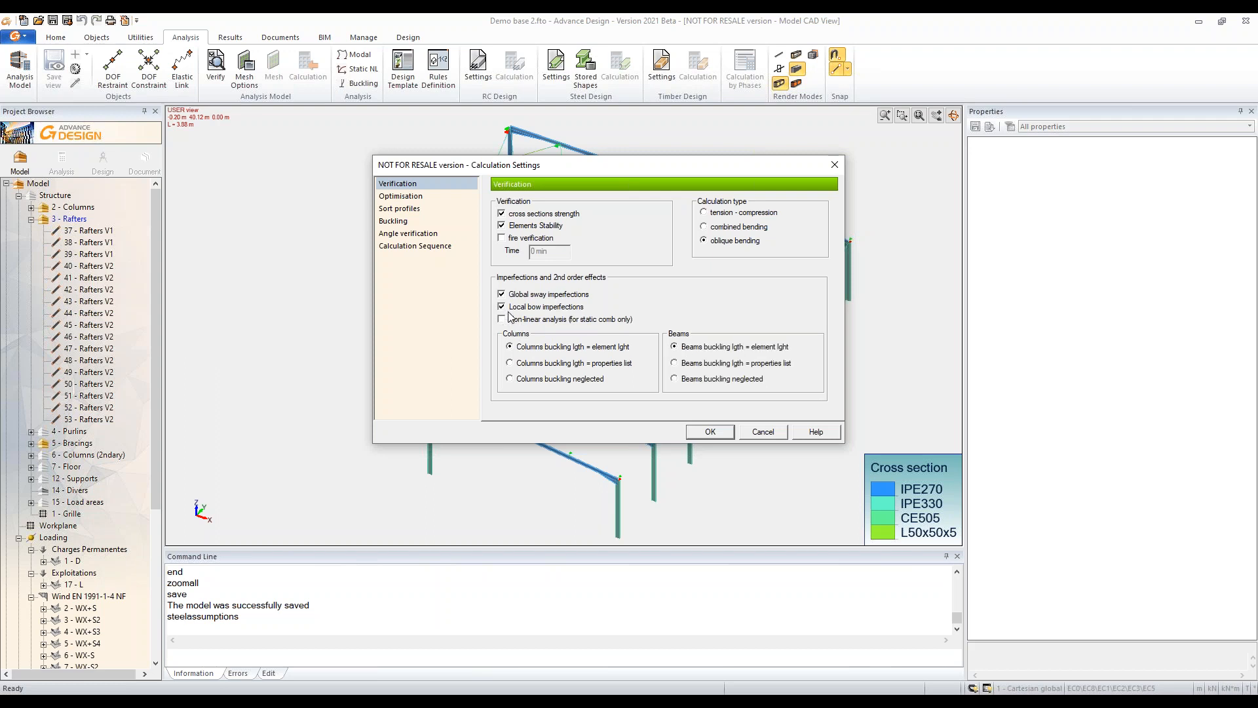
left_click(710, 433)
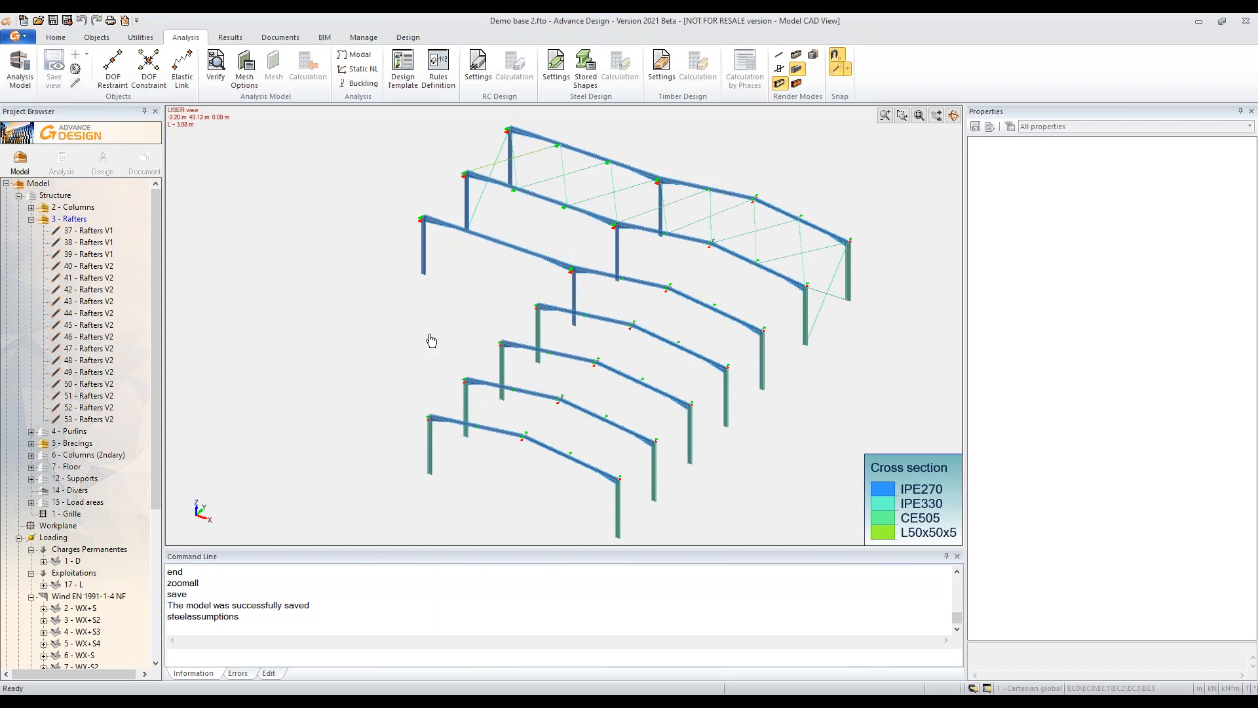
Step: Hide the bracings and inspect the remaining portal frames
left_click(85, 445)
middle_click_drag(583, 353, 554, 289)
middle_click_drag(554, 289, 460, 359)
scroll(518, 289, "up", 2)
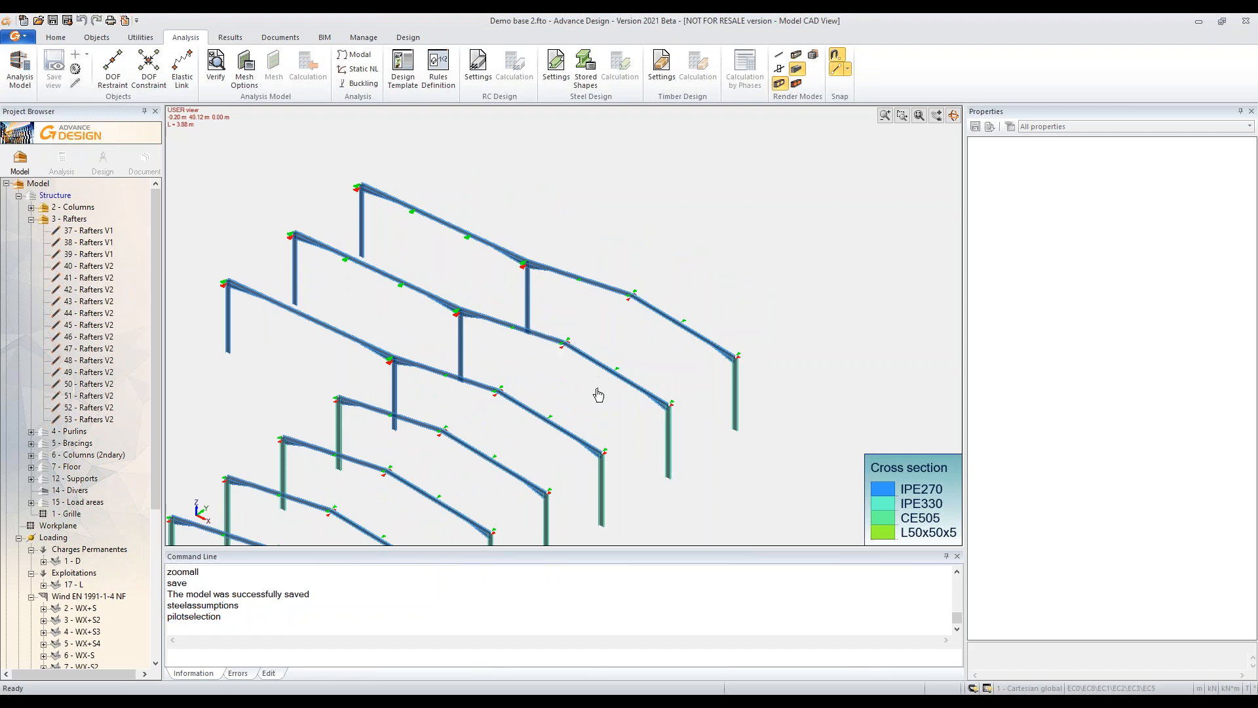
scroll(366, 216, "up", 5)
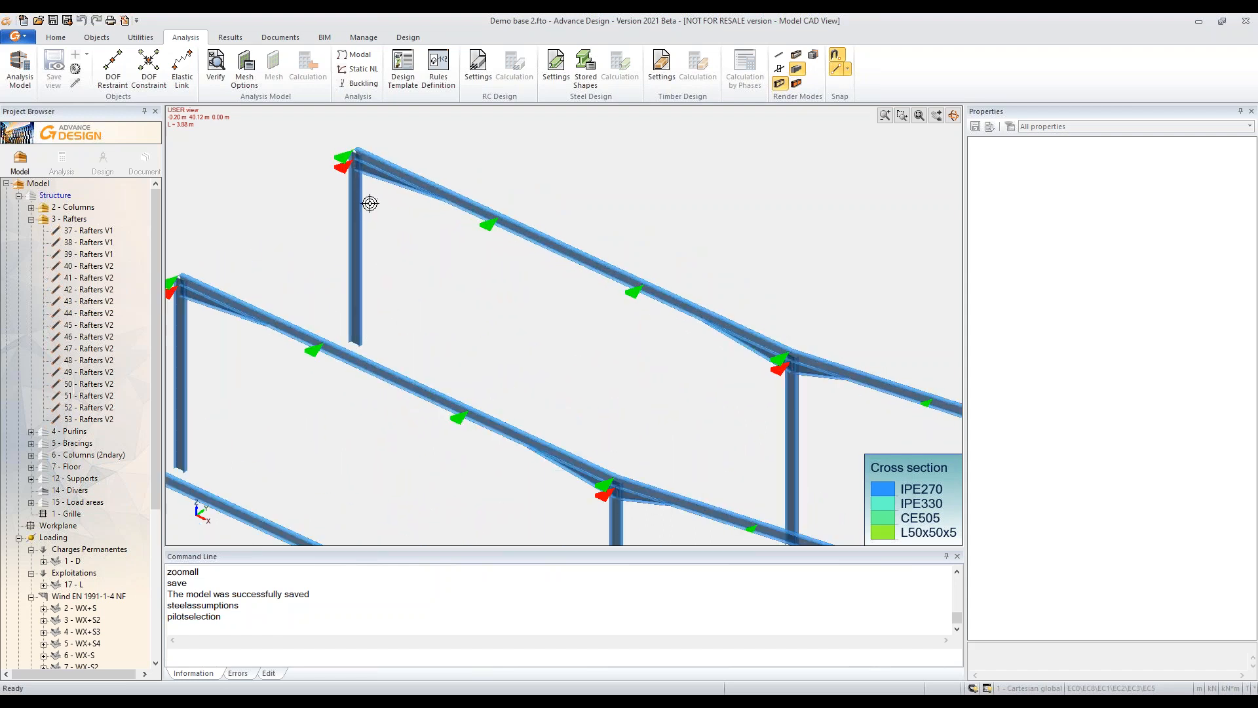
scroll(736, 463, "down", 4)
scroll(674, 323, "up", 3)
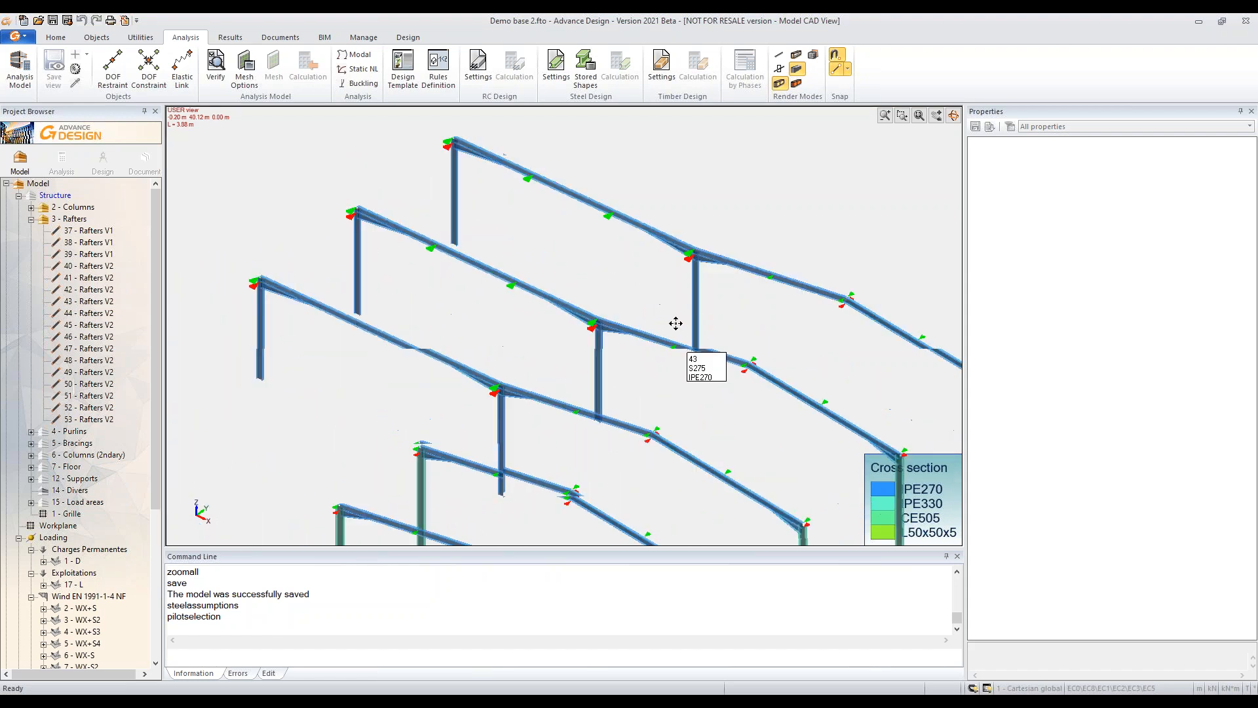
scroll(689, 464, "down", 3)
Step: Select the nine columns of the three two-bay frames and enable global imperfections for their z local directions
middle_click_drag(696, 472, 588, 432, "shift")
left_click_drag(760, 521, 539, 444)
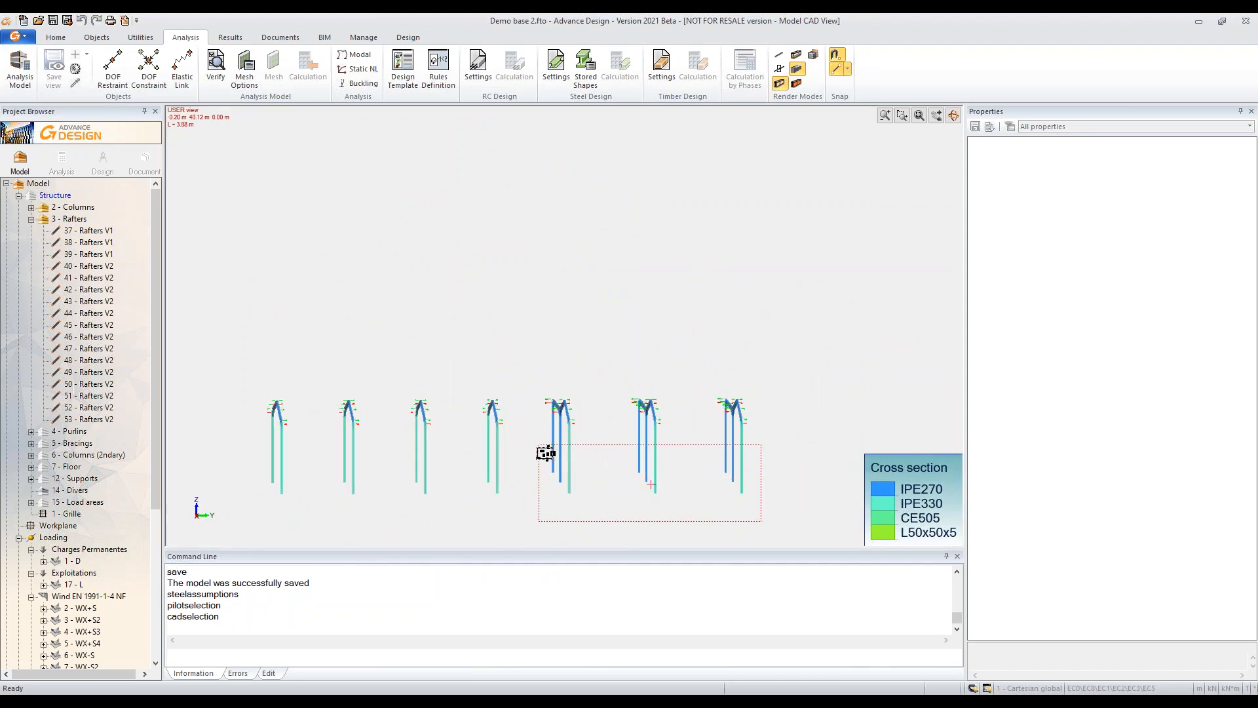
middle_click_drag(445, 358, 542, 288, "shift")
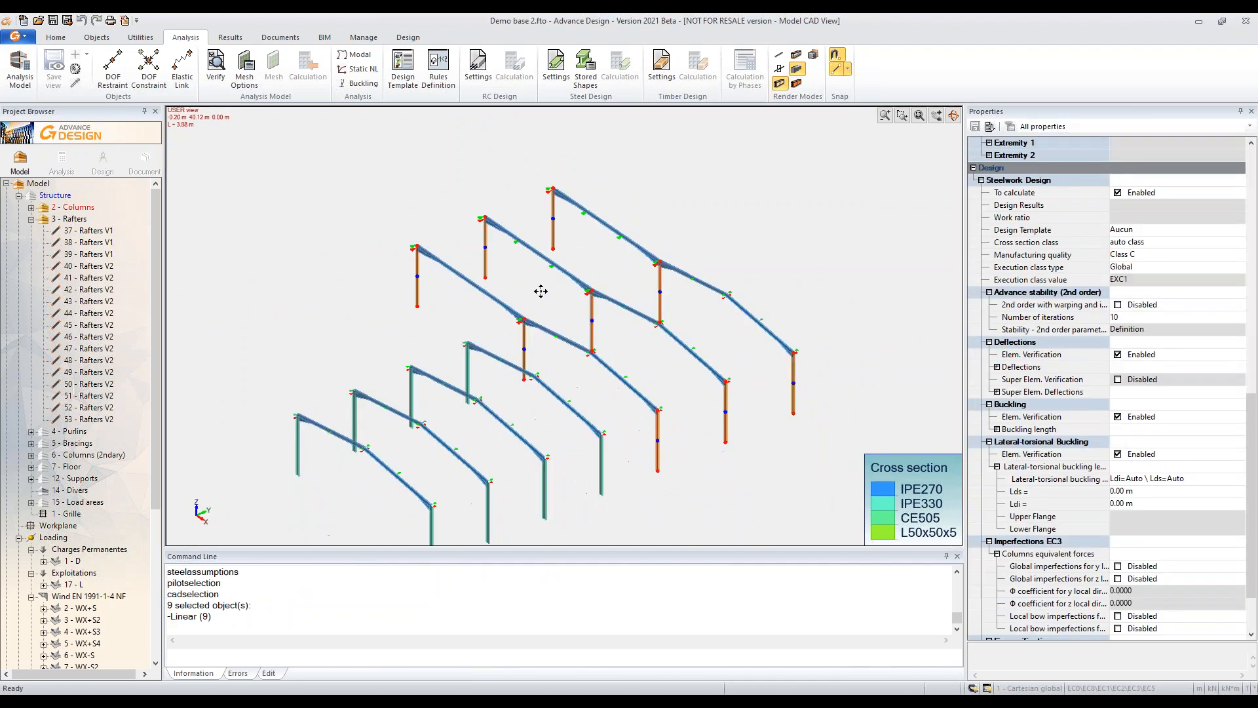
left_click_drag(967, 410, 829, 420)
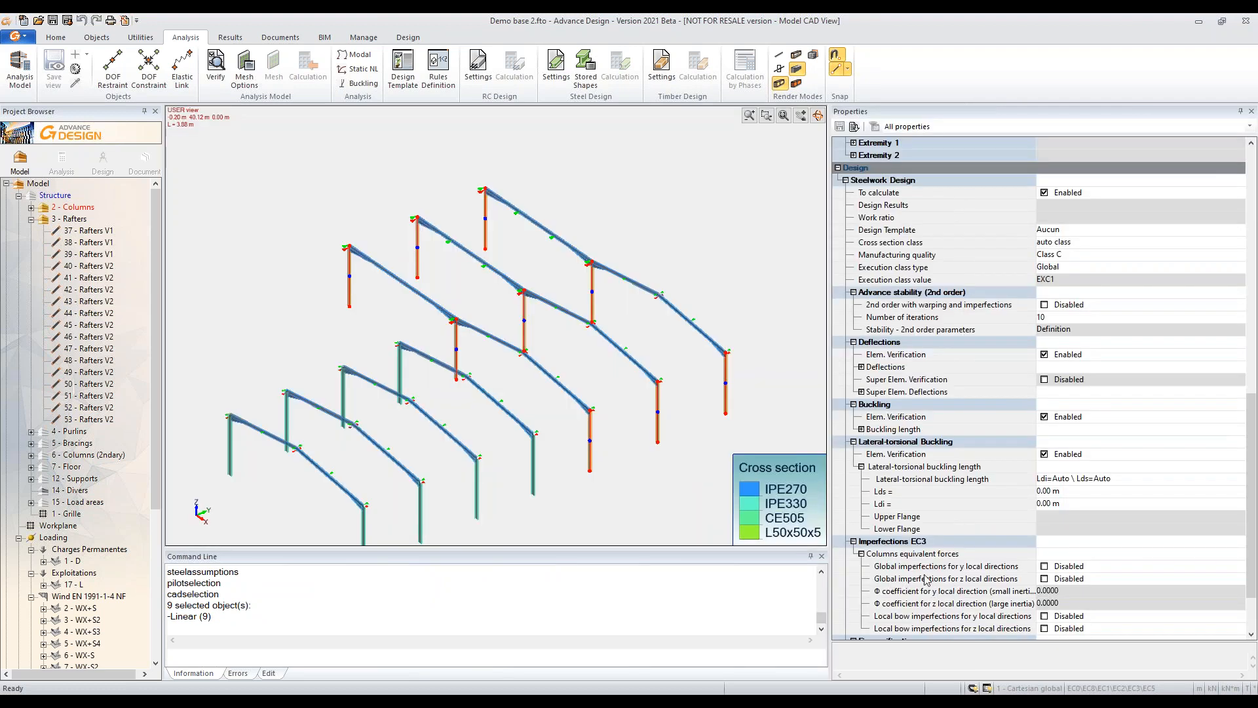
left_click(1044, 579)
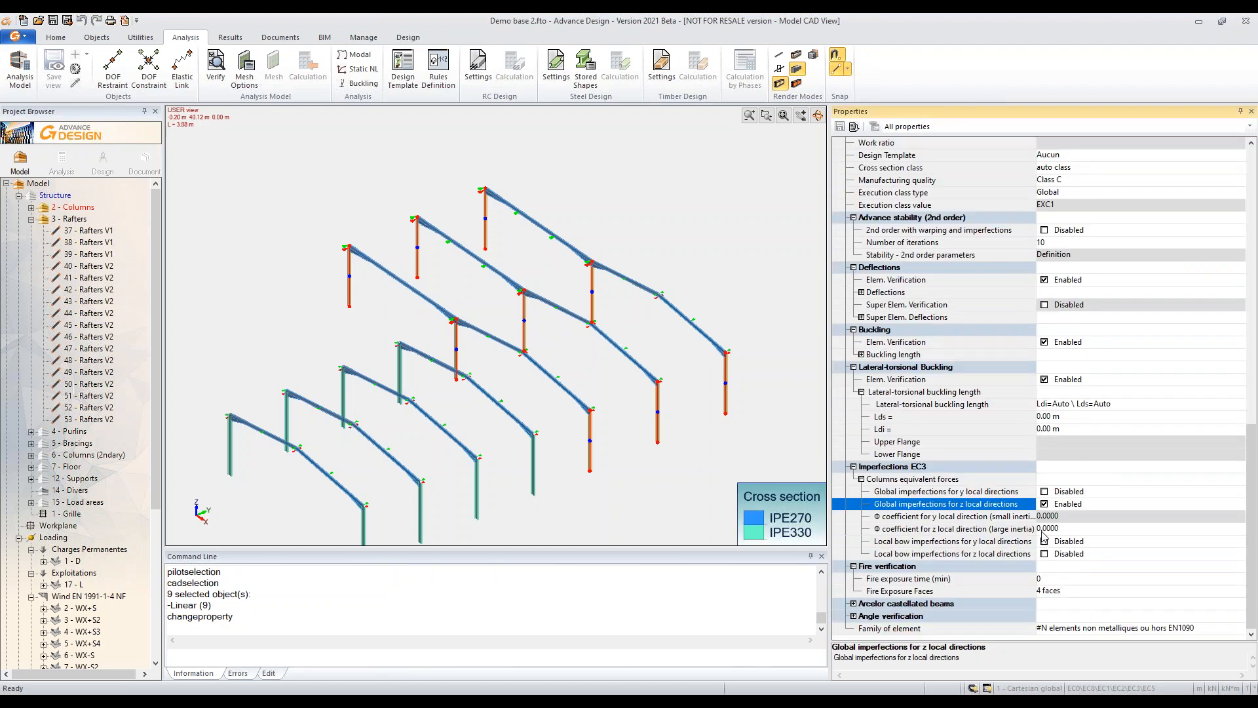
Step: Calculate the nine columns' Φ coefficient for the z local direction with m = 3 and enable local bow imperfections for z
left_click(1045, 529)
left_click(1044, 528)
left_click_drag(601, 226, 803, 203)
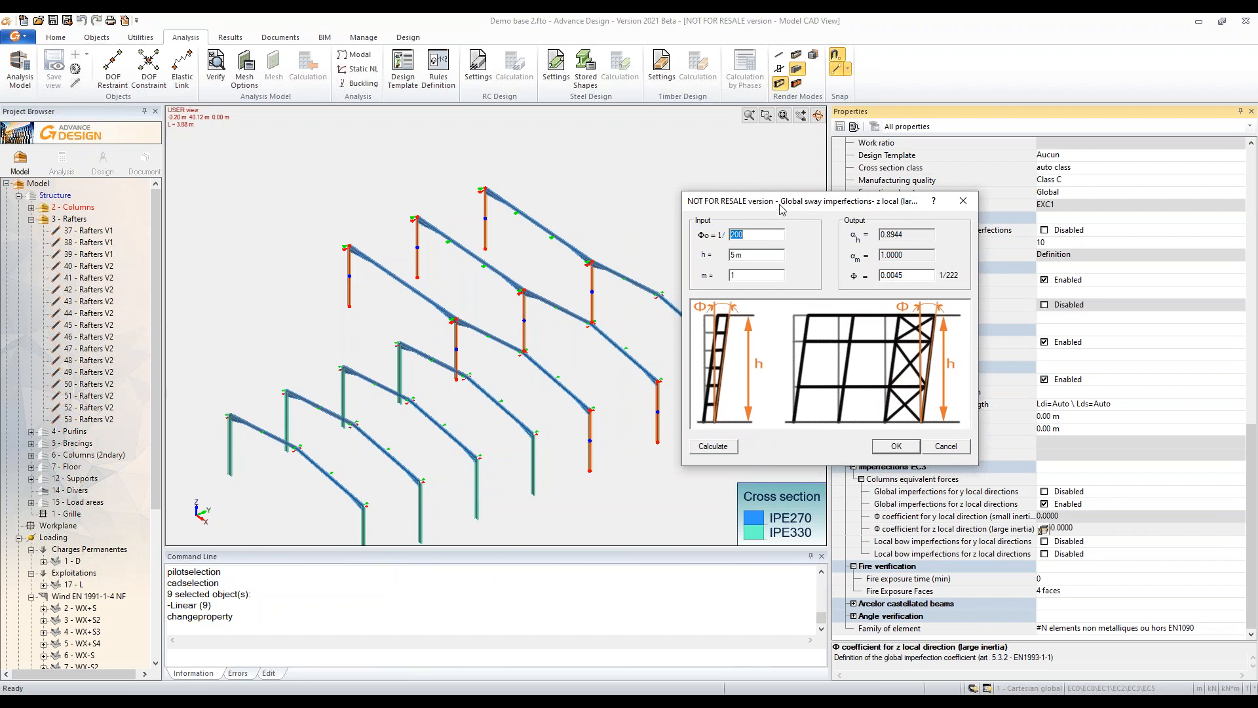
left_click_drag(780, 204, 857, 191)
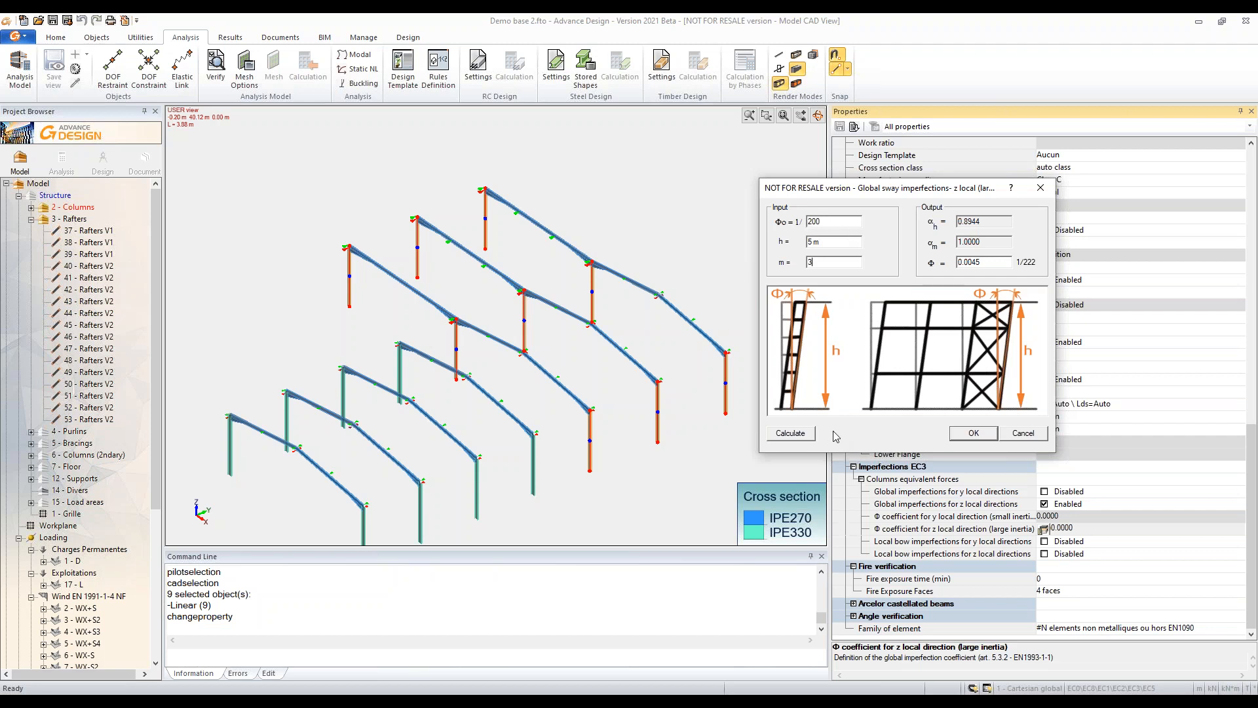
left_click(801, 435)
left_click(979, 437)
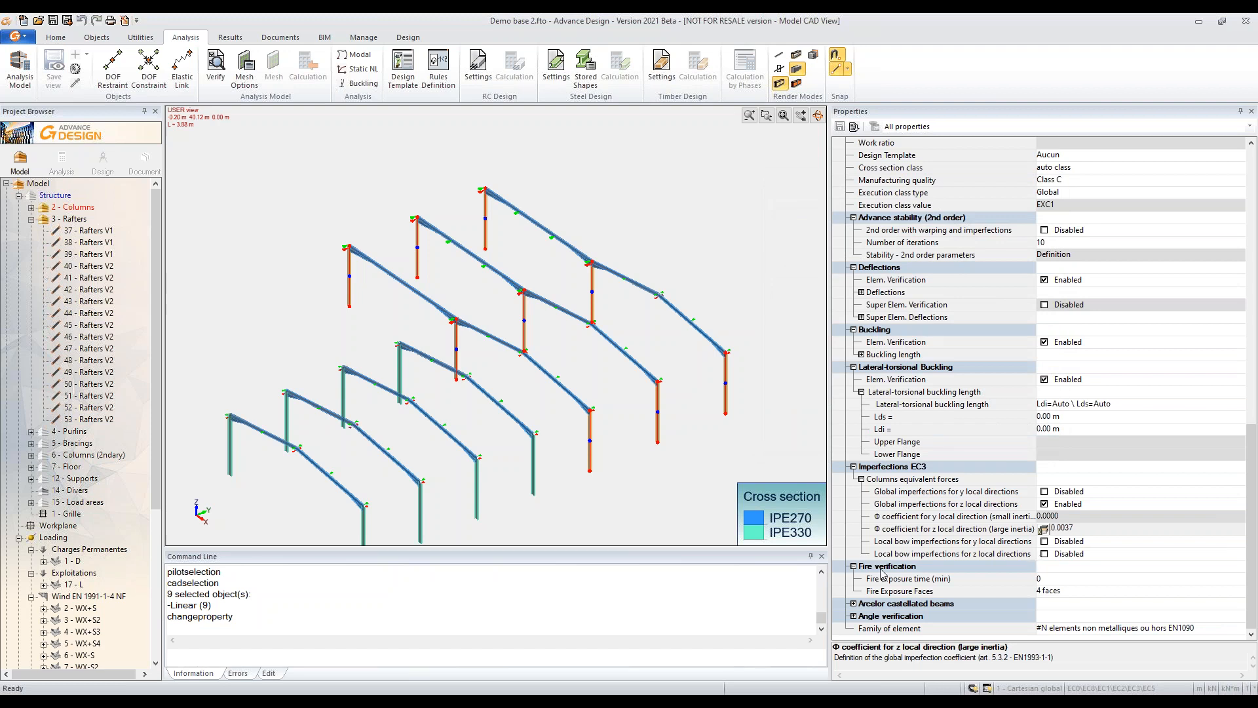
left_click(1044, 553)
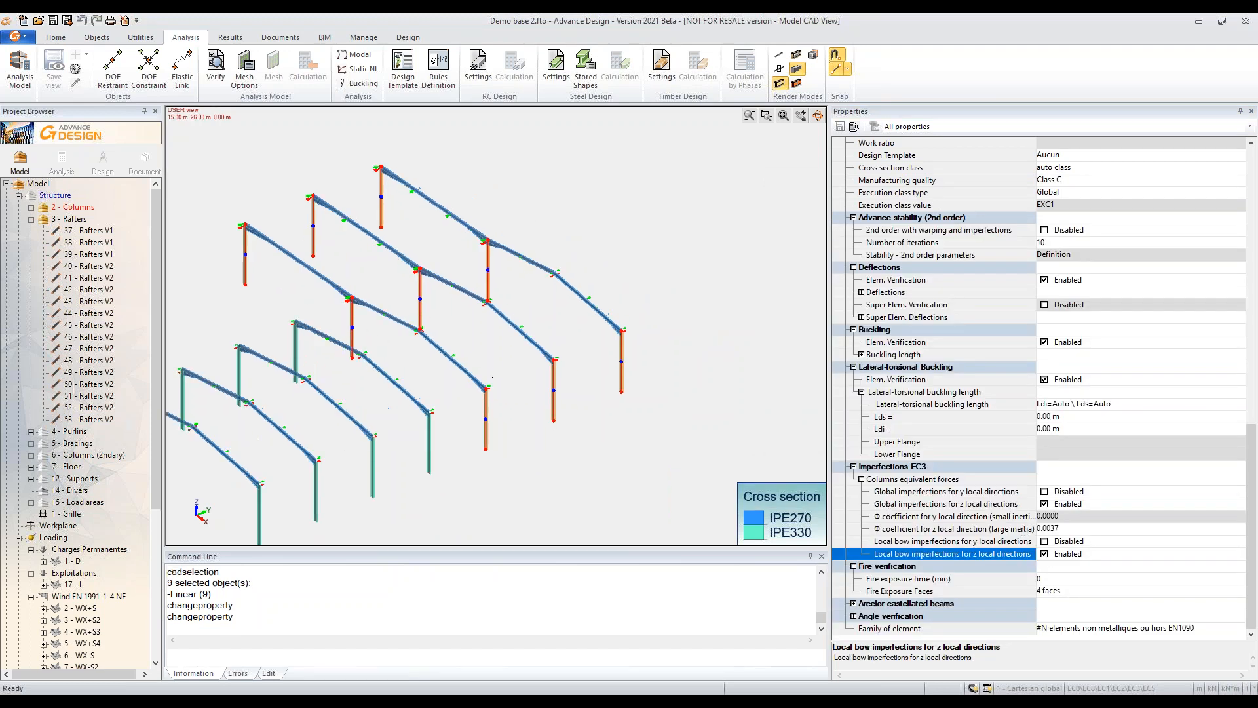
Step: Select the eight columns of the four single-bay frames and enable global imperfections for their z local directions
middle_click_drag(505, 463, 707, 470, "shift")
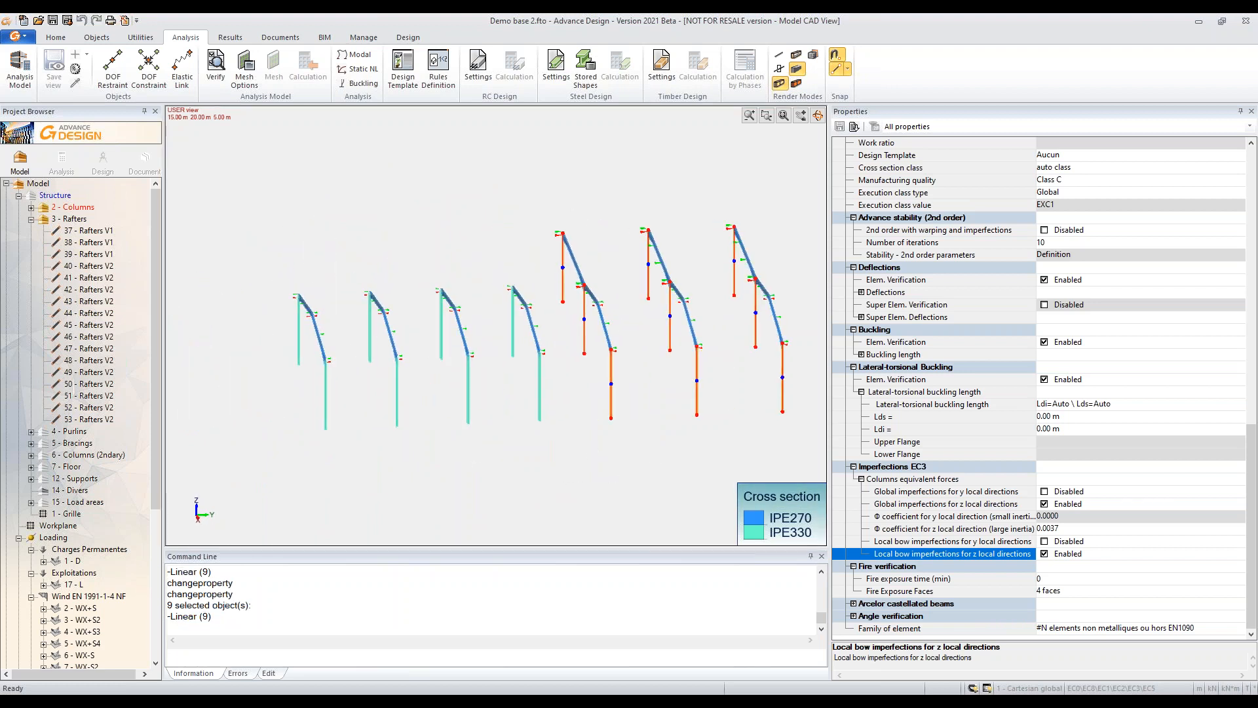
key("Escape")
middle_click_drag(509, 466, 496, 433, "shift")
left_click_drag(540, 415, 244, 337)
middle_click_drag(348, 366, 419, 397, "shift")
left_click(1050, 579)
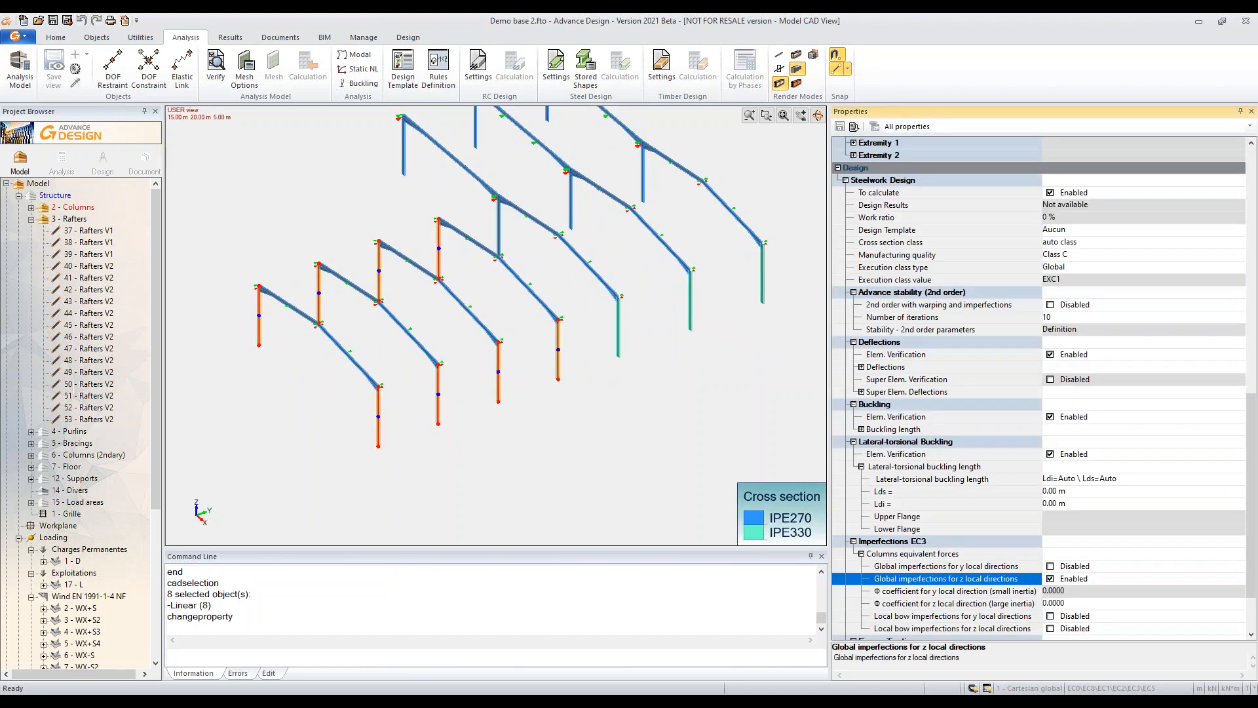
Step: Calculate and apply the eight columns' Φ coefficient for the z local direction (large inertia) with m = 2
left_click(1054, 604)
left_click(1049, 604)
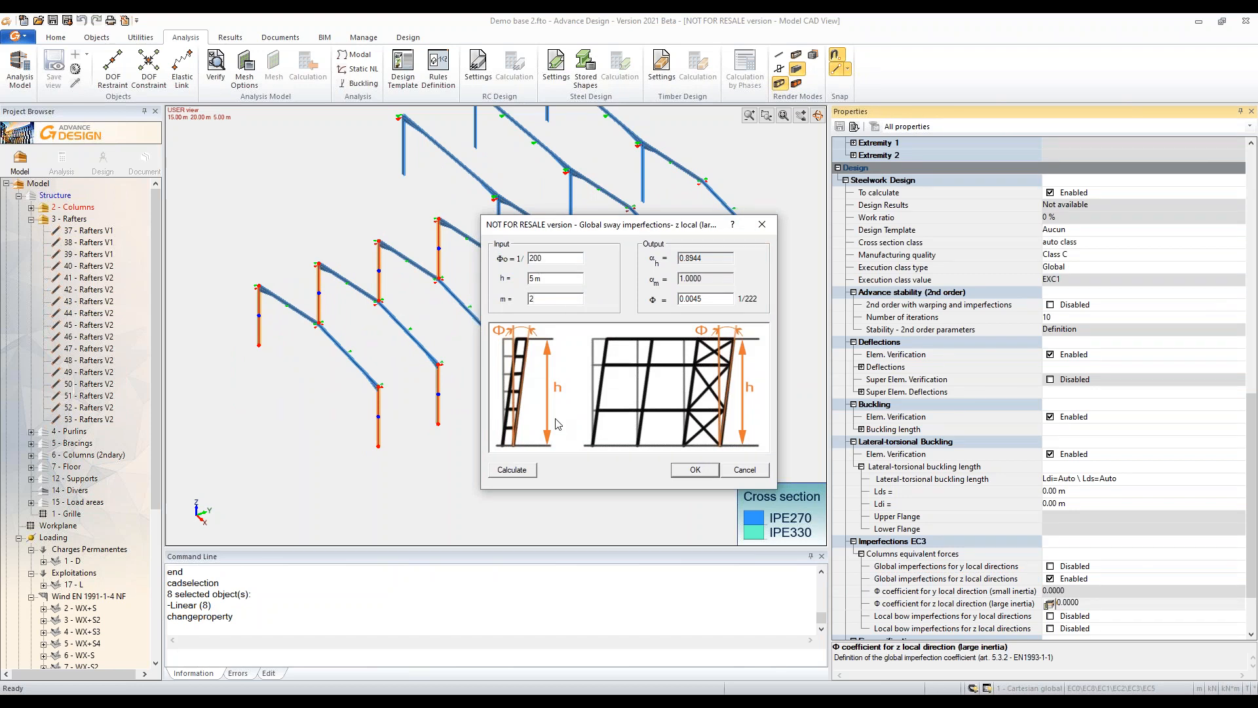
left_click(517, 472)
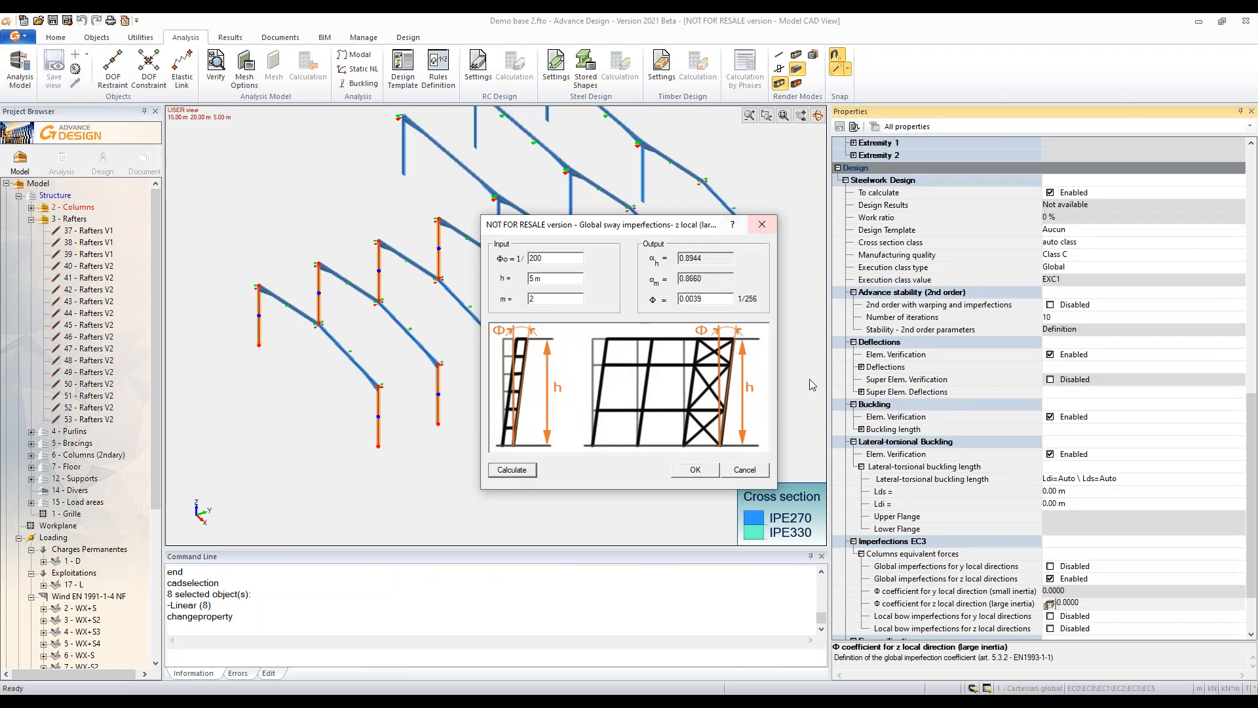
left_click(695, 470)
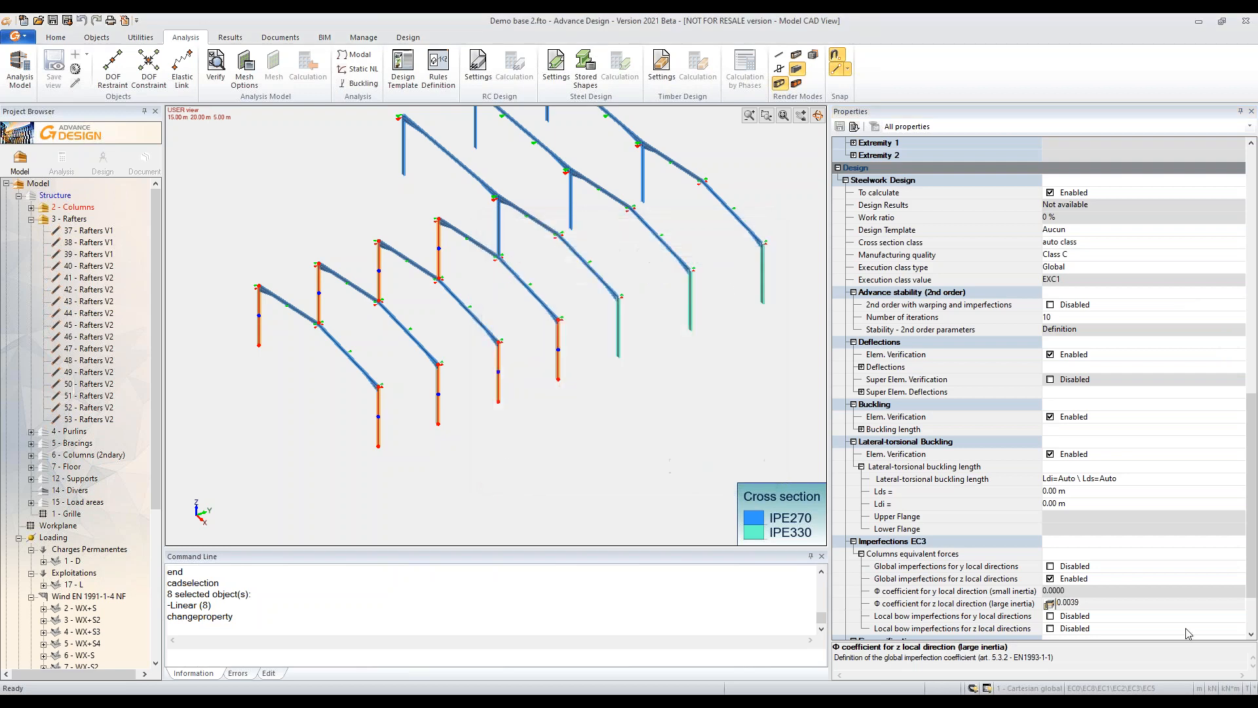
Step: Enable local bow imperfections for the z local directions on the eight selected single-bay frame columns
left_click(1050, 628)
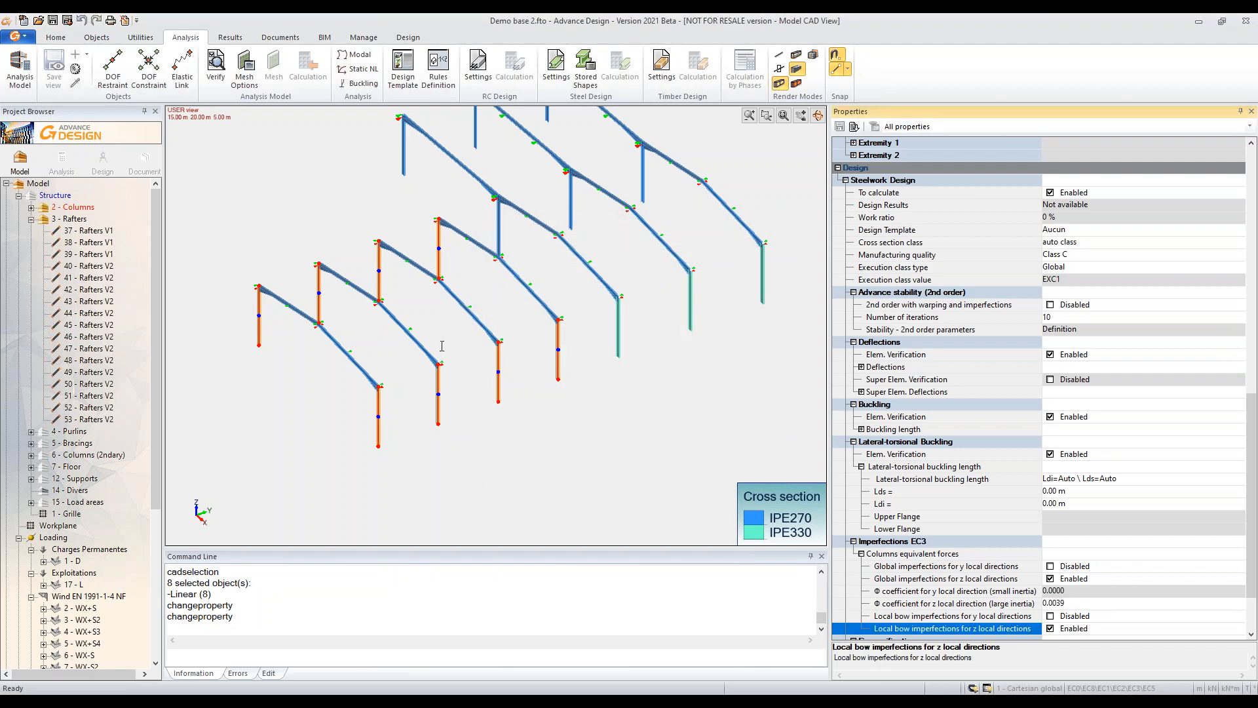
middle_click_drag(375, 382, 548, 434, "shift")
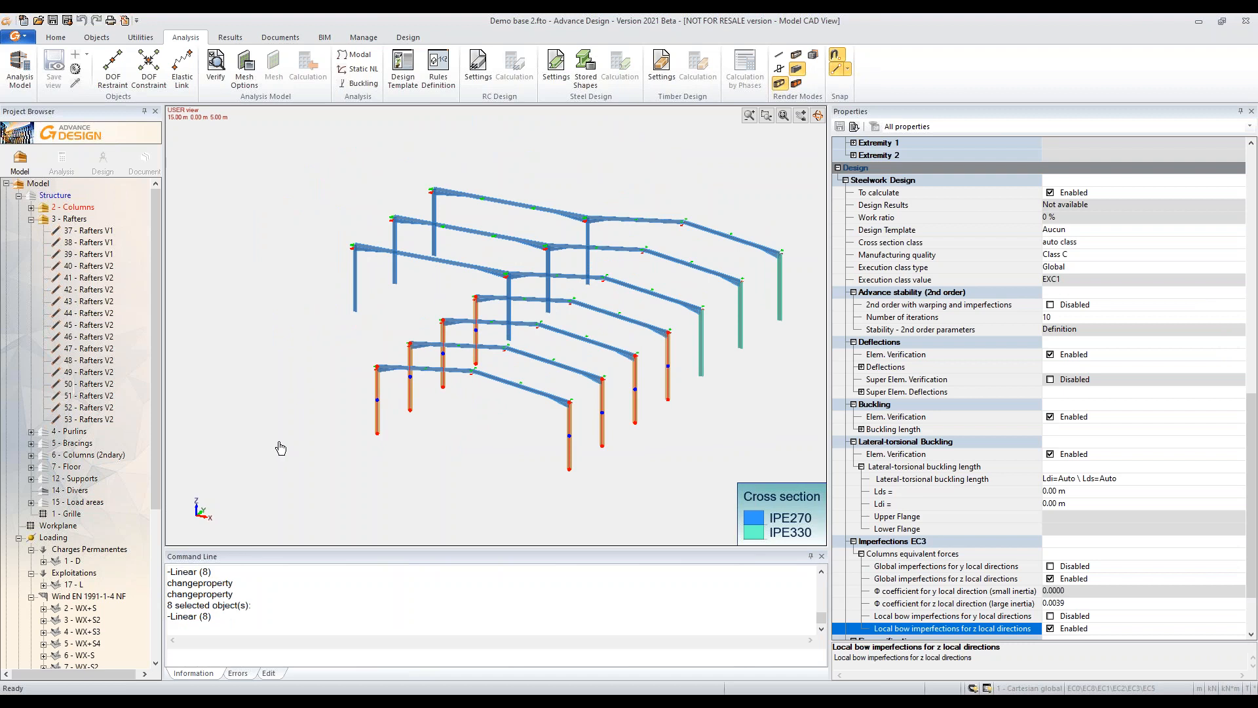
key("Escape")
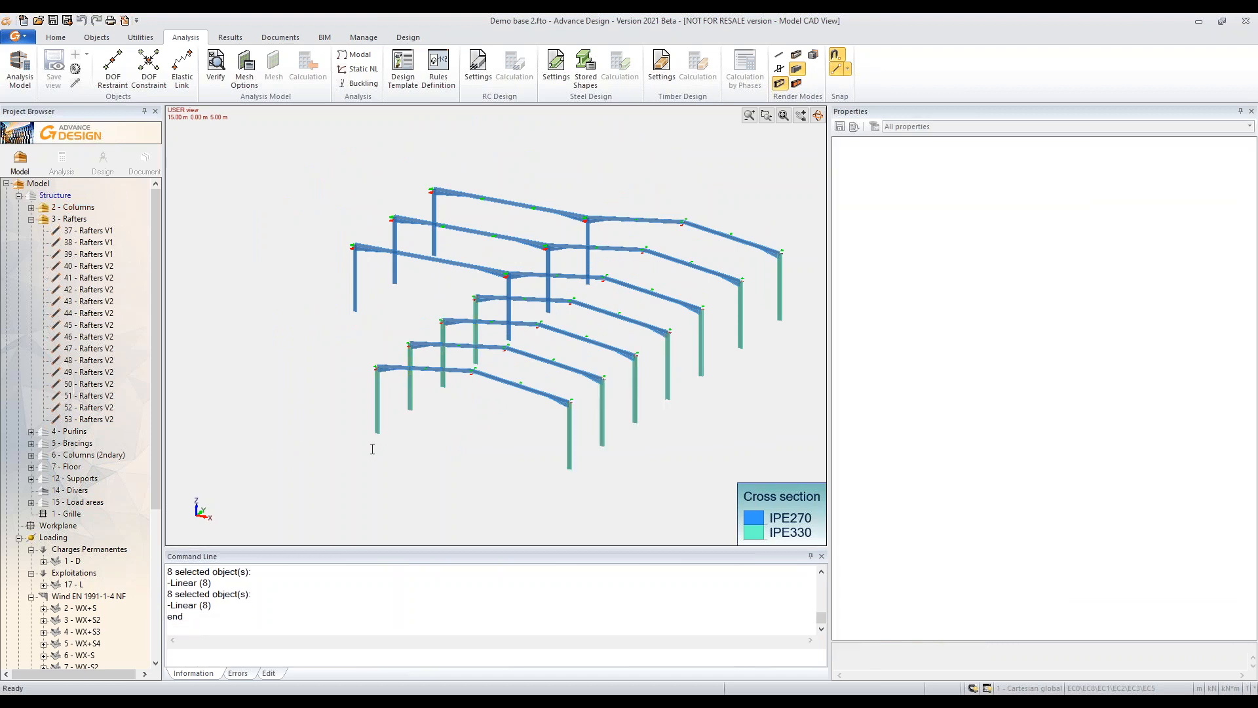
Step: Select the three outer IPE270 columns of the two-bay frames and enable global imperfections for their y local directions
middle_click_drag(372, 449, 430, 441, "shift")
left_click_drag(379, 409, 273, 309)
middle_click_drag(332, 416, 371, 430, "shift")
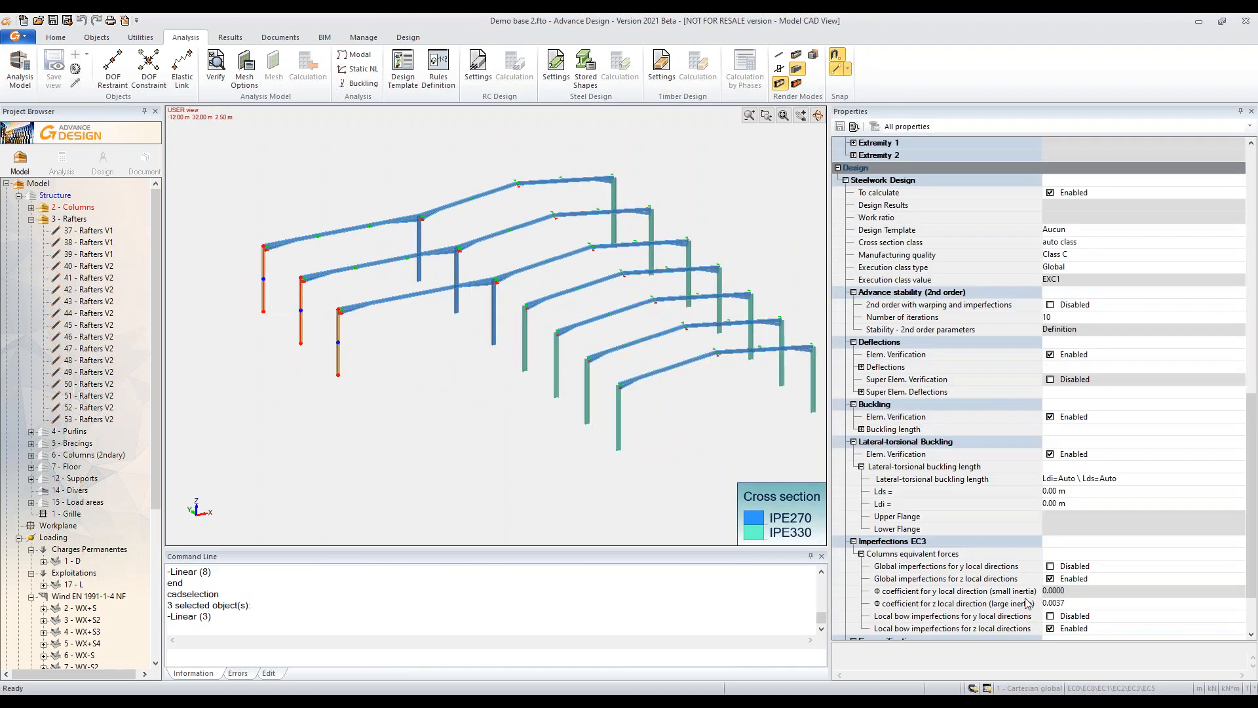
left_click(1050, 566)
Step: Calculate and apply the three columns' Φ coefficient for the y local direction with m = 3 and enable local bow imperfections for y
left_click(1050, 591)
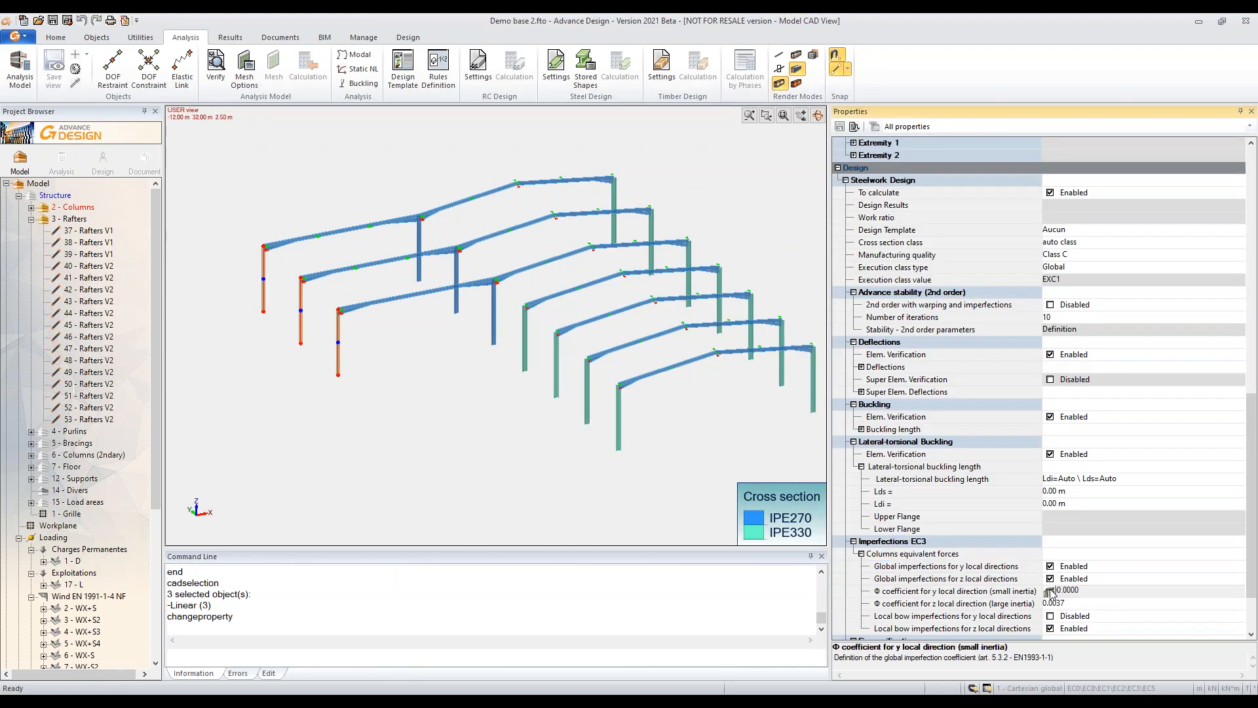
left_click(1049, 592)
double_click(532, 298)
type("3")
left_click(512, 470)
left_click(695, 470)
left_click(1050, 616)
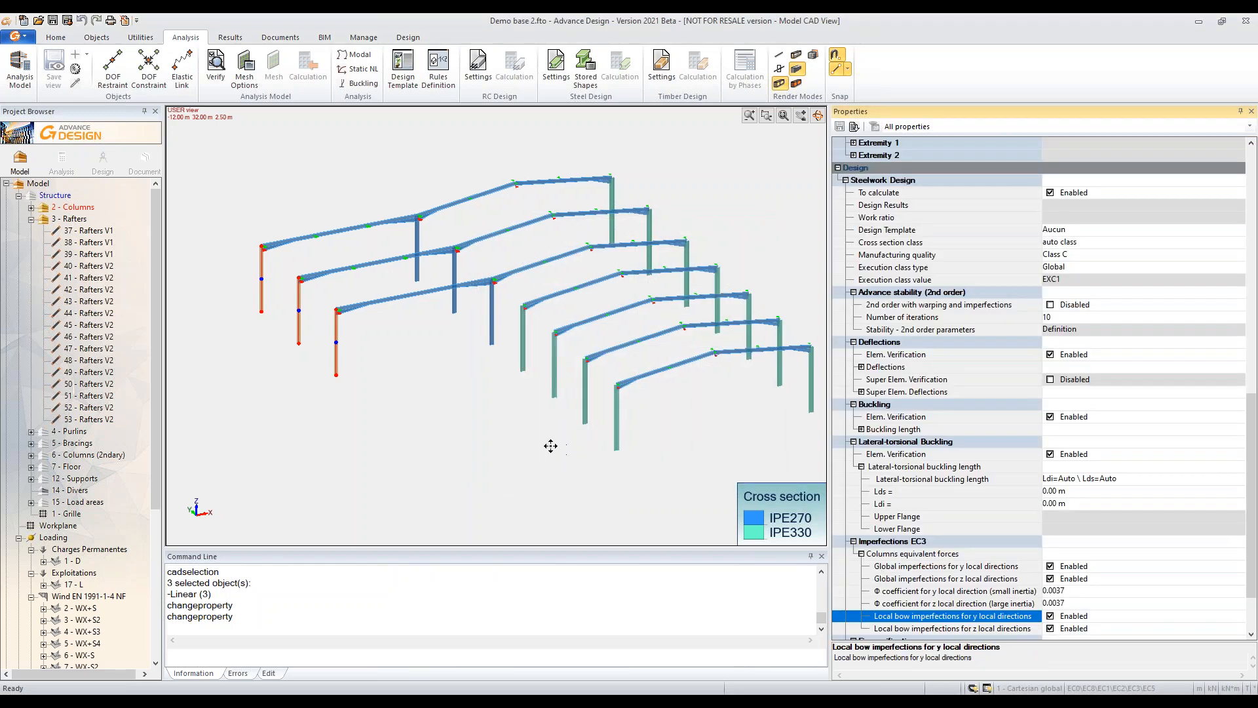
key("Escape")
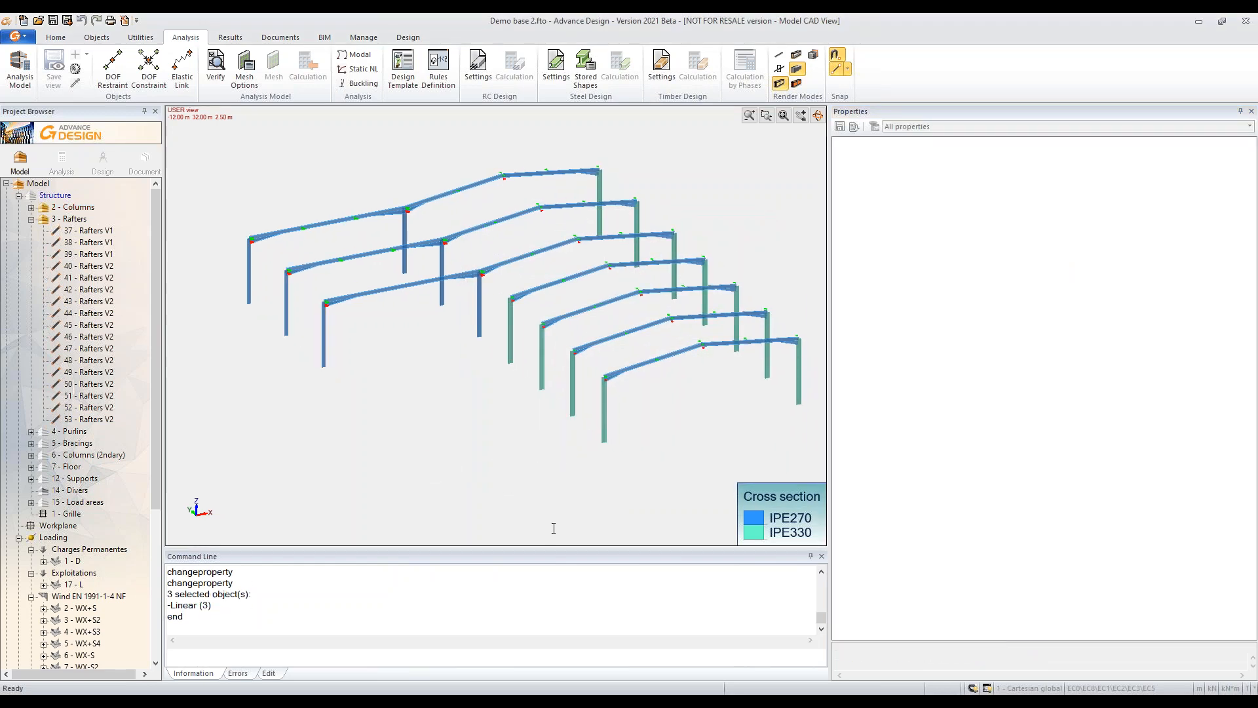
Step: Select the remaining fourteen columns in the two rows along the main bay and enable global imperfections for their y local directions
middle_click_drag(561, 511, 515, 477)
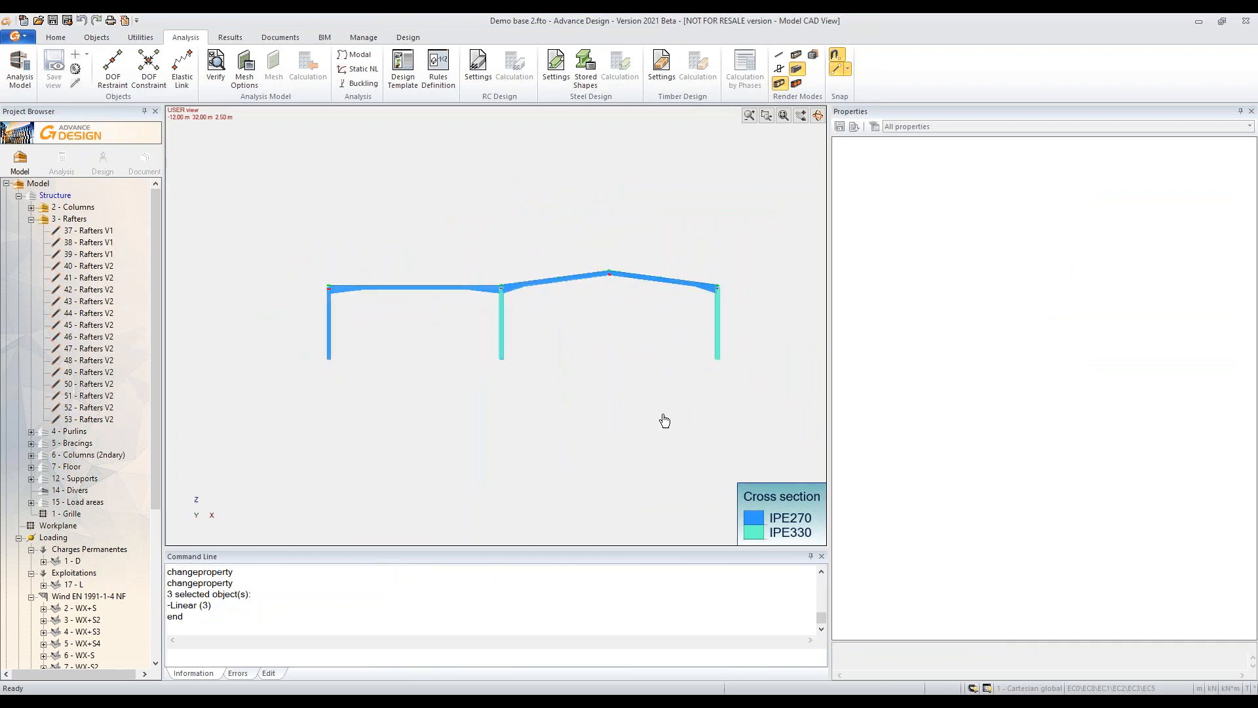
left_click_drag(760, 390, 493, 327)
middle_click_drag(385, 385, 440, 407)
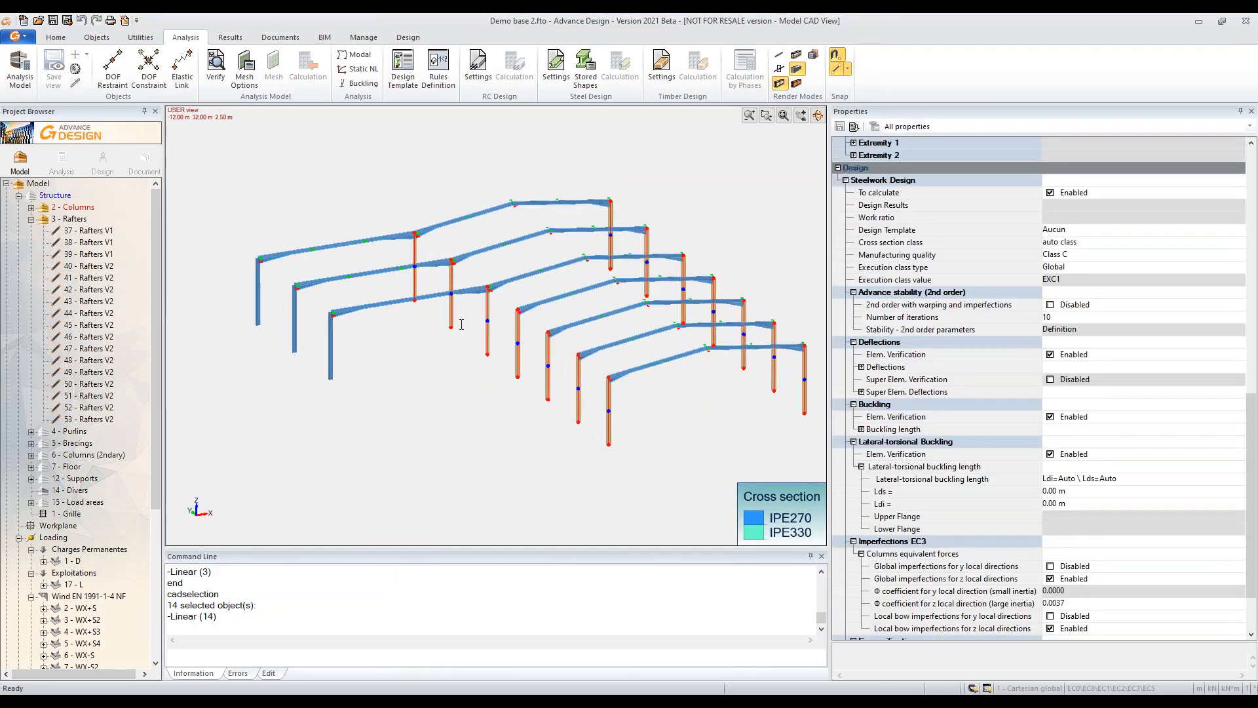
left_click(1050, 566)
Step: Calculate and apply the fourteen columns' Φ coefficient for the y local direction with m = 7 and enable local bow imperfections for y
left_click(1049, 592)
left_click(1049, 591)
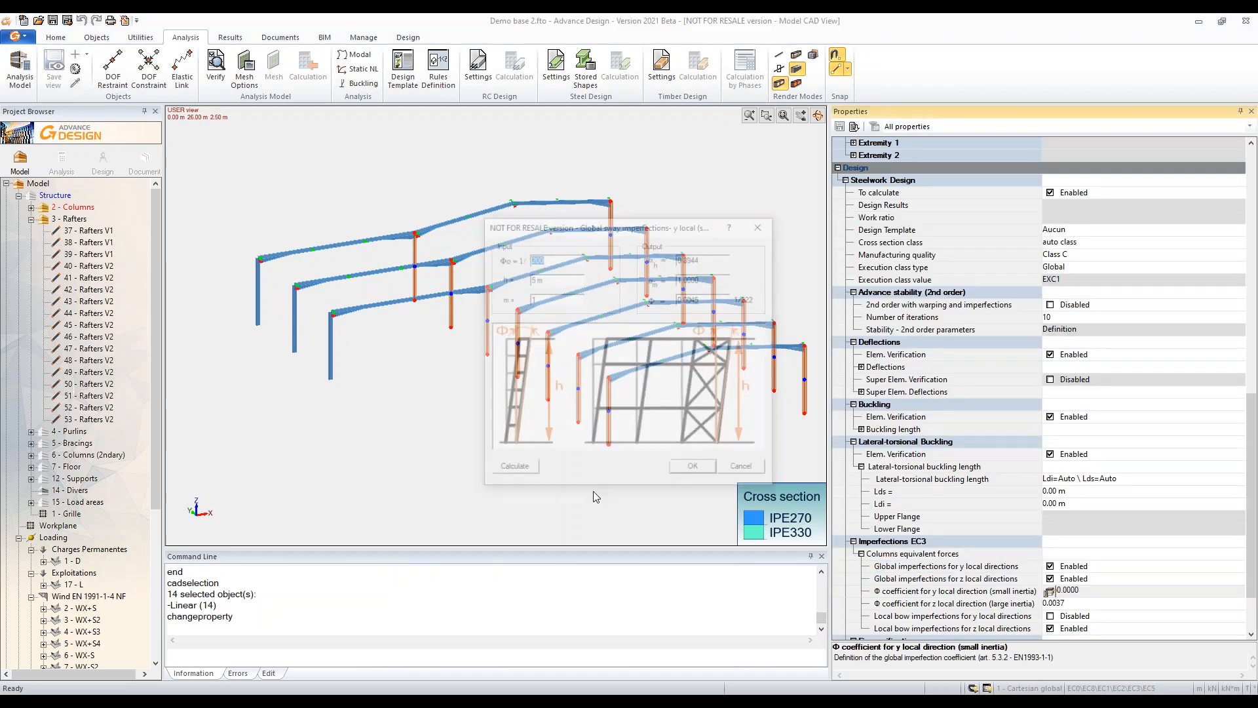
type("7")
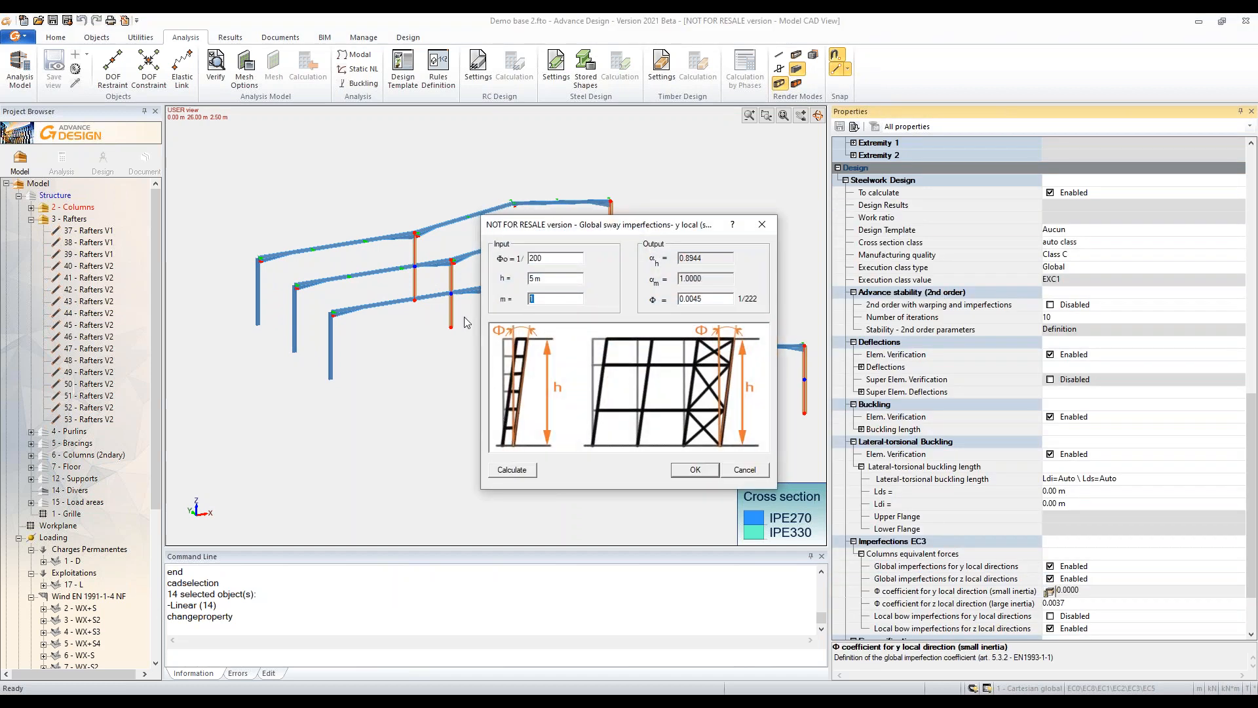
left_click(511, 469)
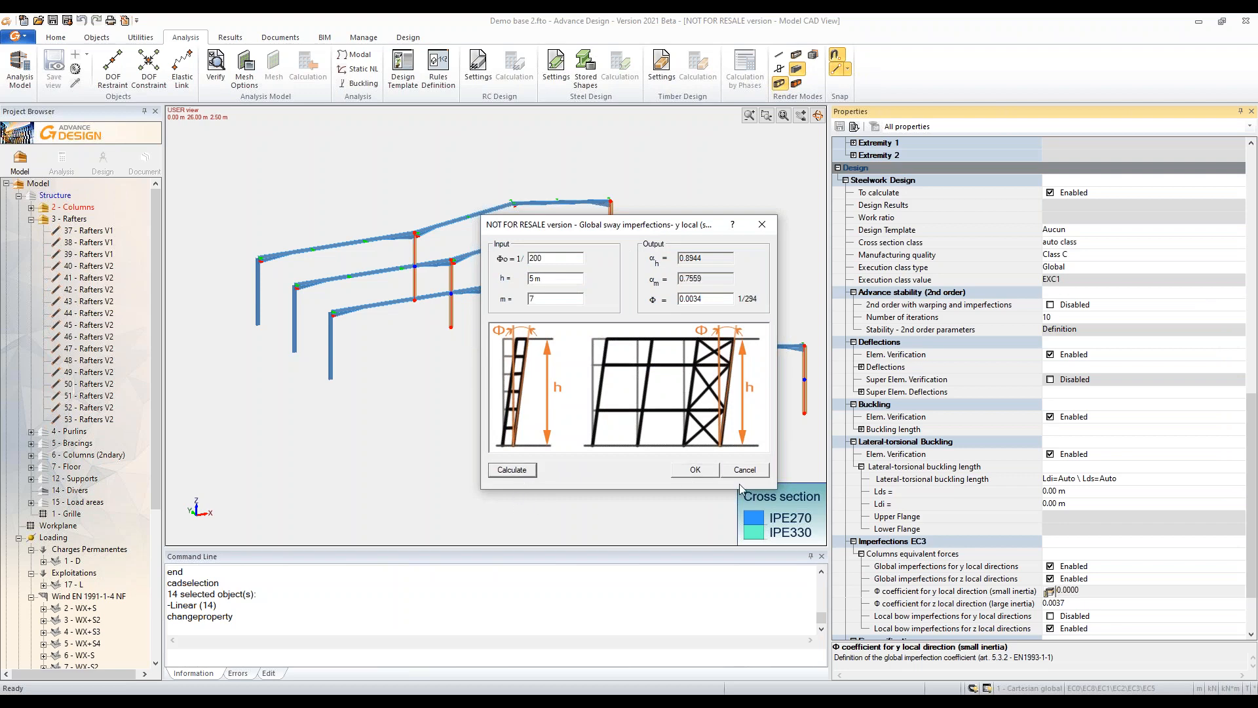
left_click(696, 470)
left_click(1050, 617)
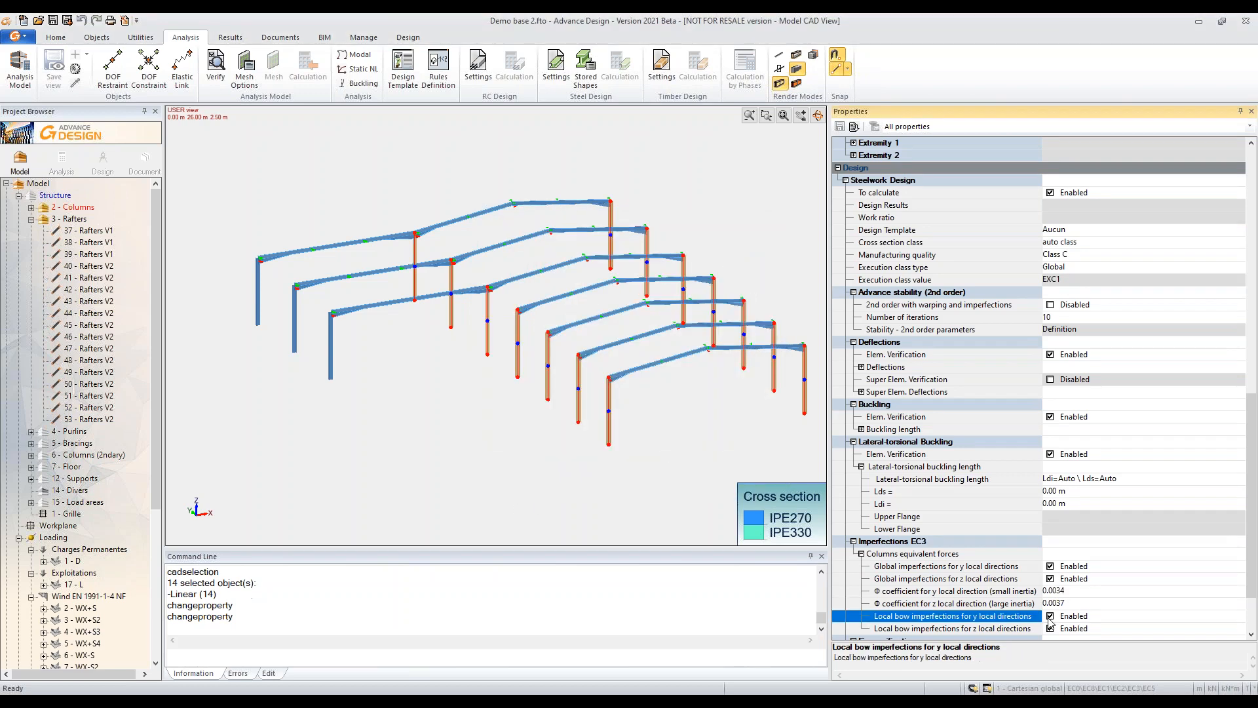
middle_click_drag(466, 472, 407, 449)
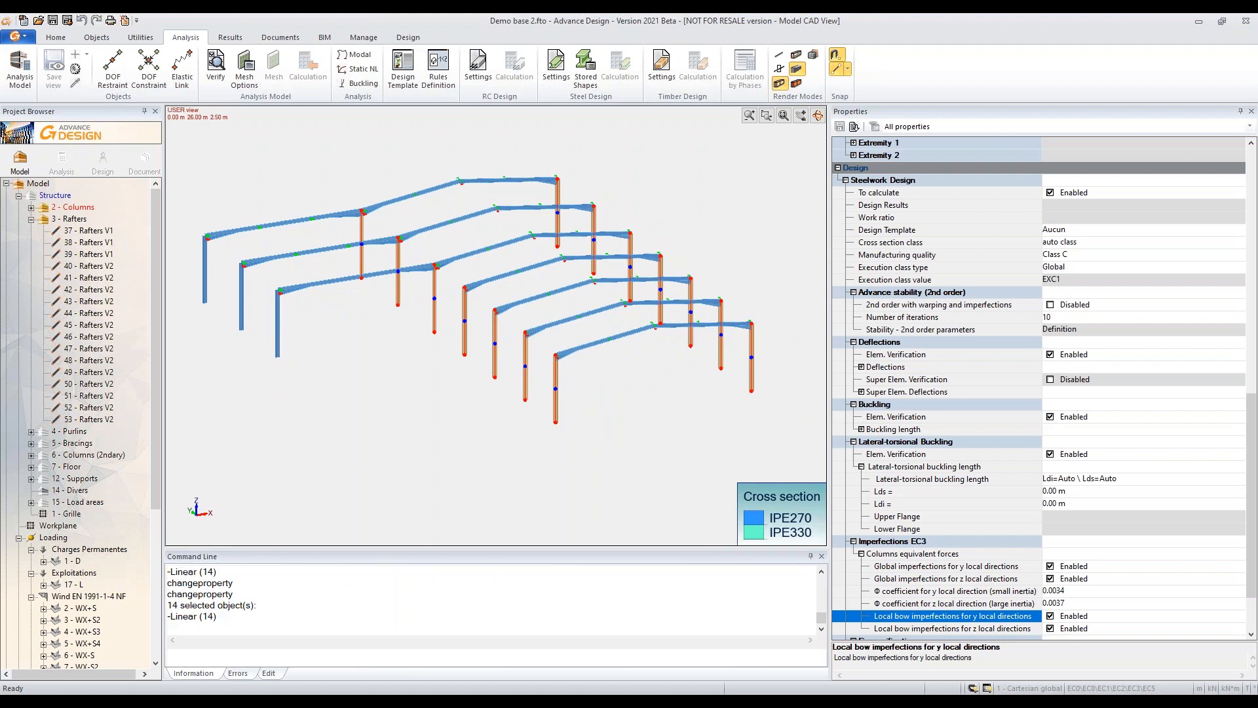
key("Escape")
mouse_move(449, 441)
middle_mouse_down("shift")
mouse_move(466, 406)
mouse_move(435, 409)
mouse_move(401, 461)
mouse_move(427, 440)
middle_mouse_up("shift")
middle_click(409, 446)
middle_click(410, 446)
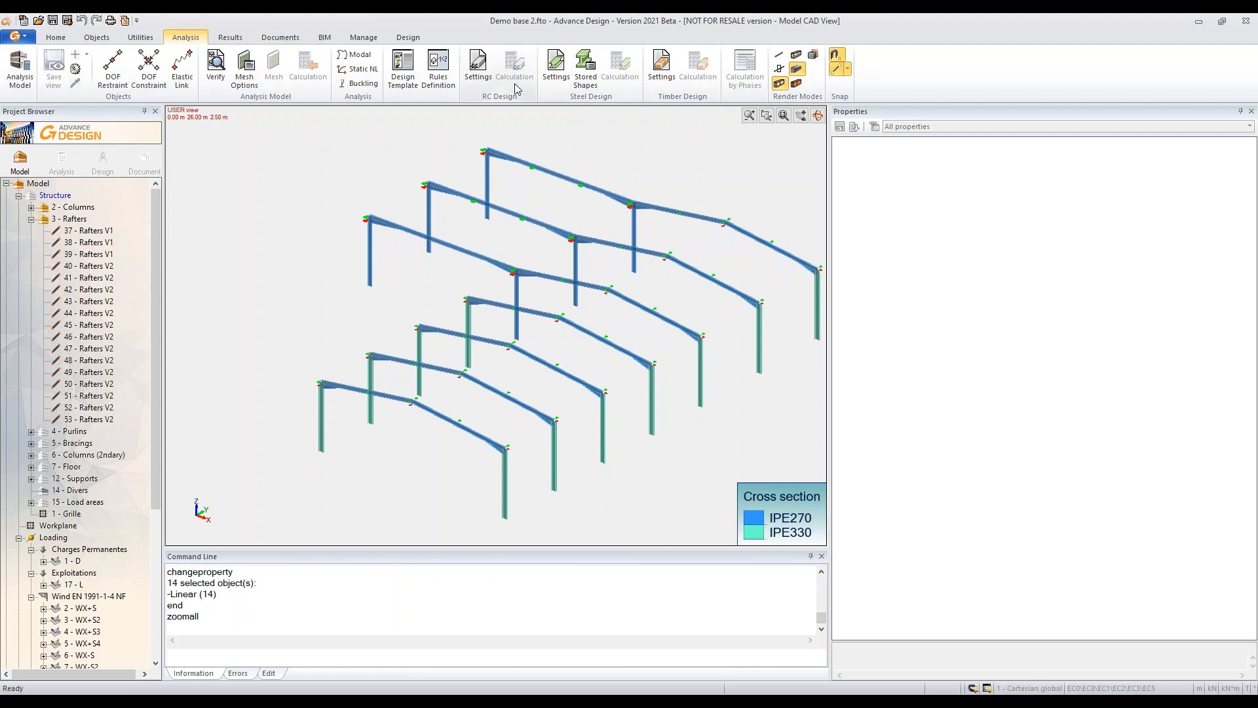
Step: Review the imperfection and second-order effect options in the steel design calculation settings
left_click(564, 74)
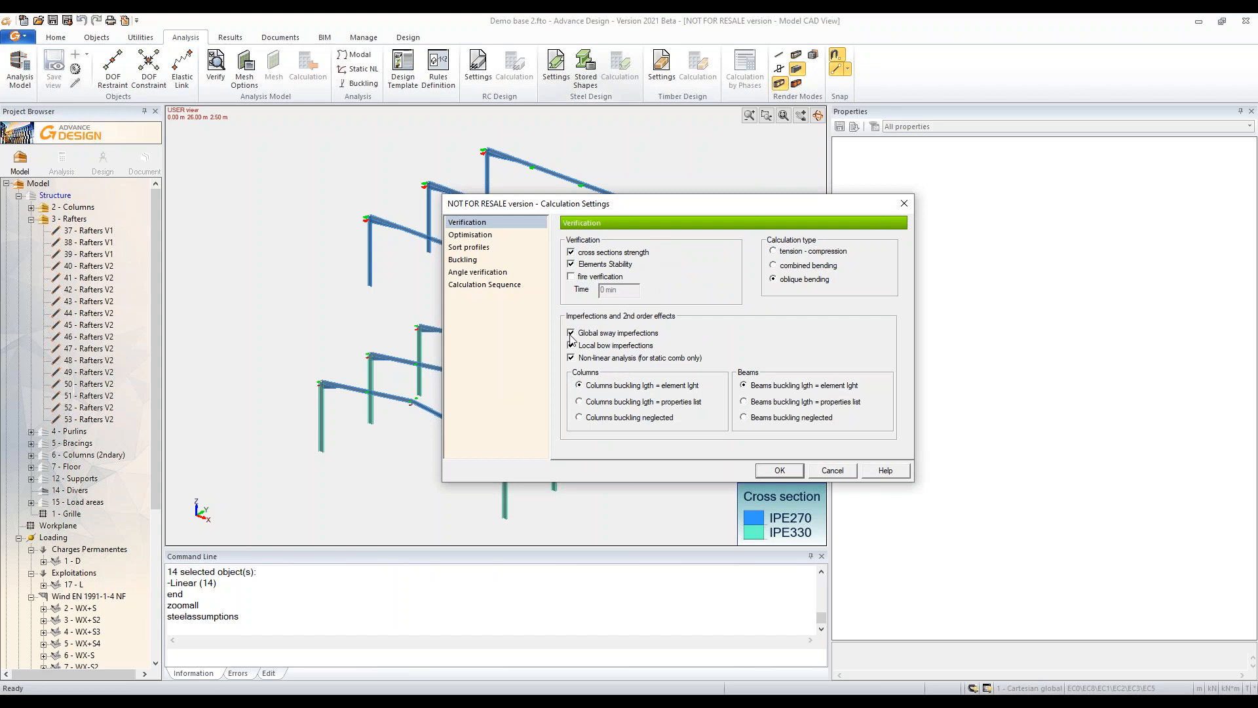
key("Return")
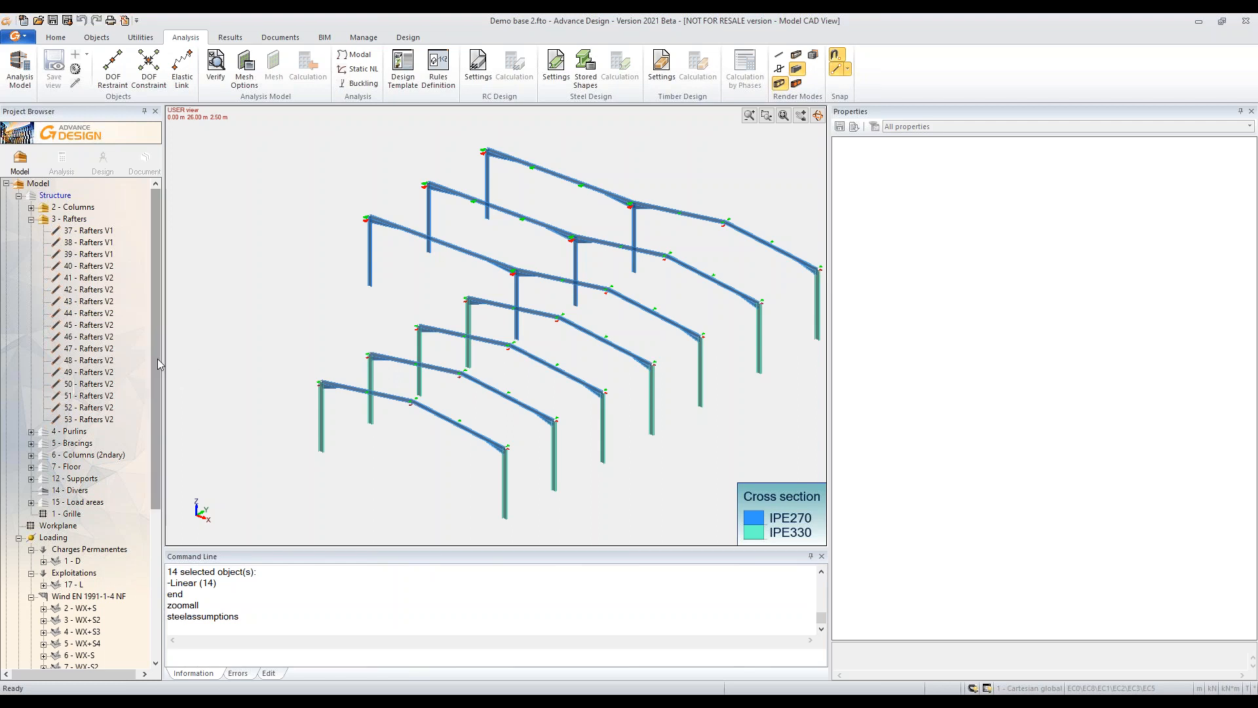
middle_click_drag(239, 348, 252, 349)
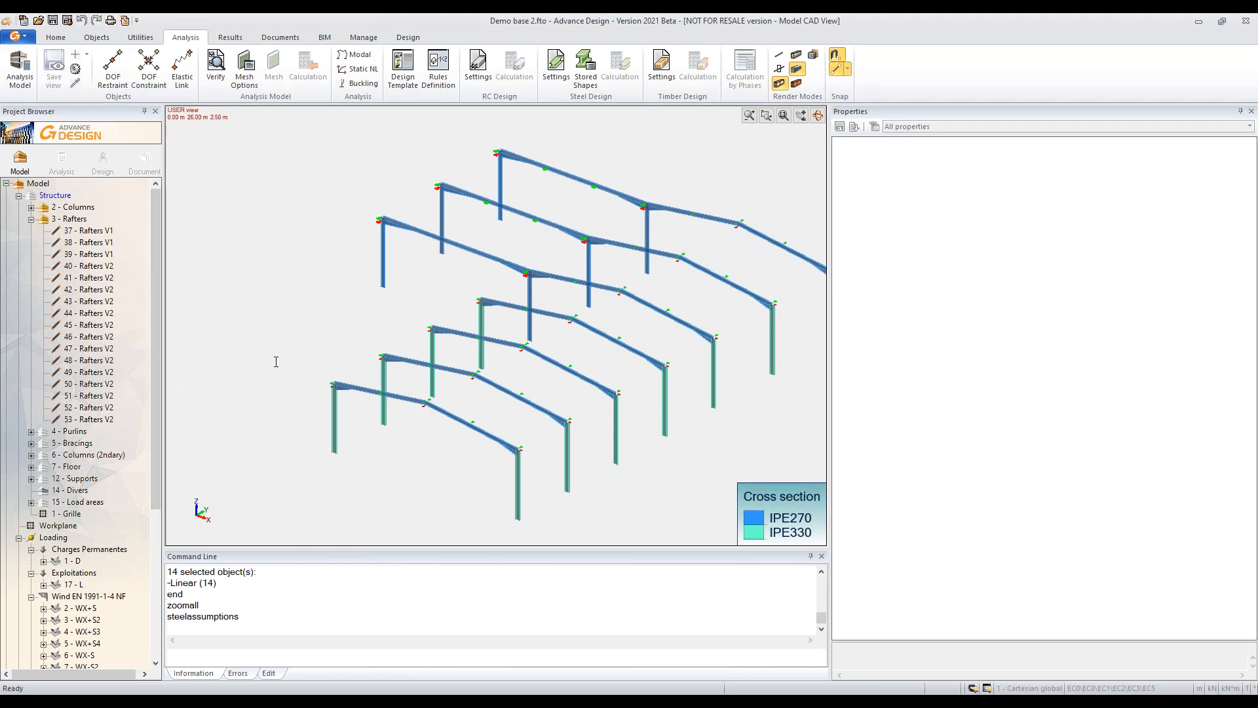
Step: Show the whole structure and update the saved views
left_click(54, 195)
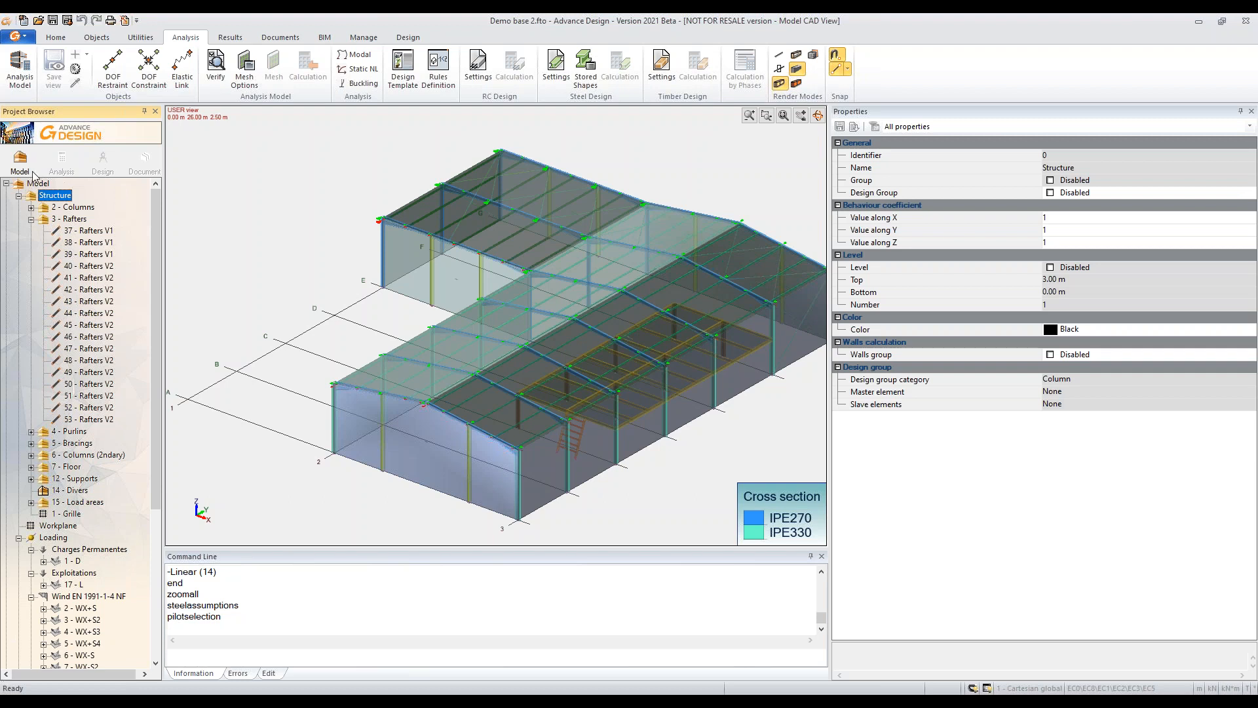
left_click_drag(159, 222, 149, 466)
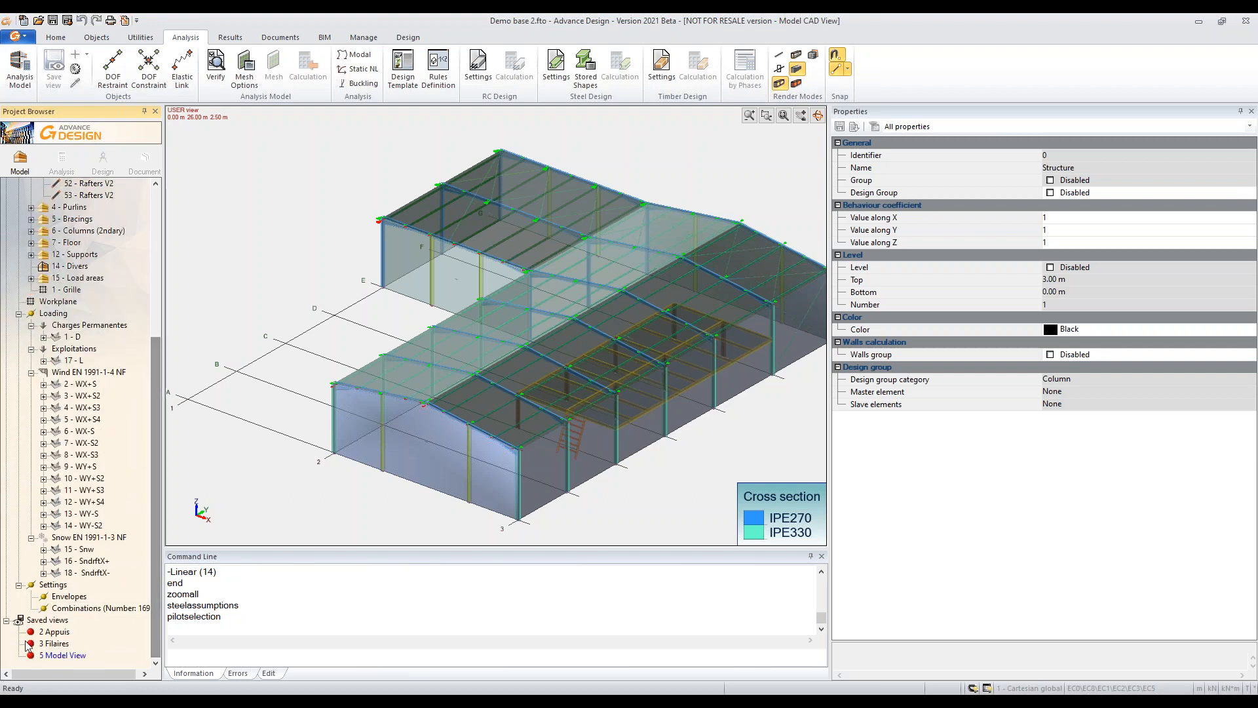
left_click(48, 618)
right_click(48, 621)
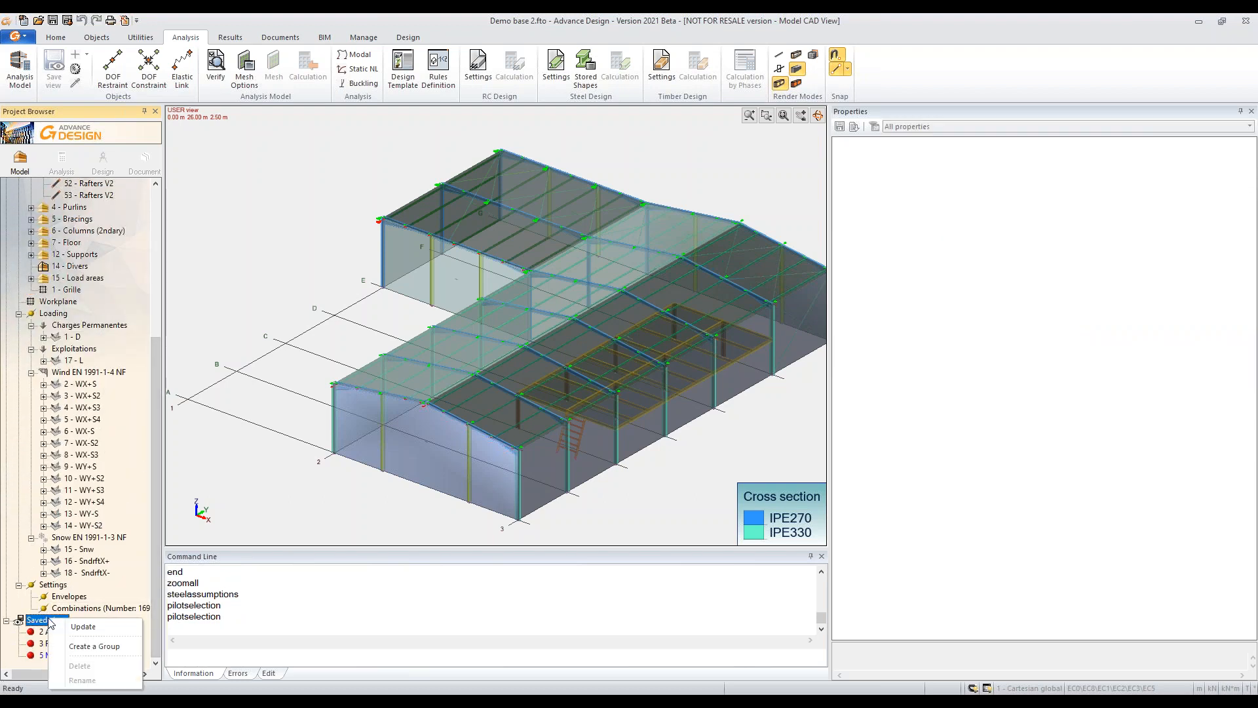
left_click(83, 626)
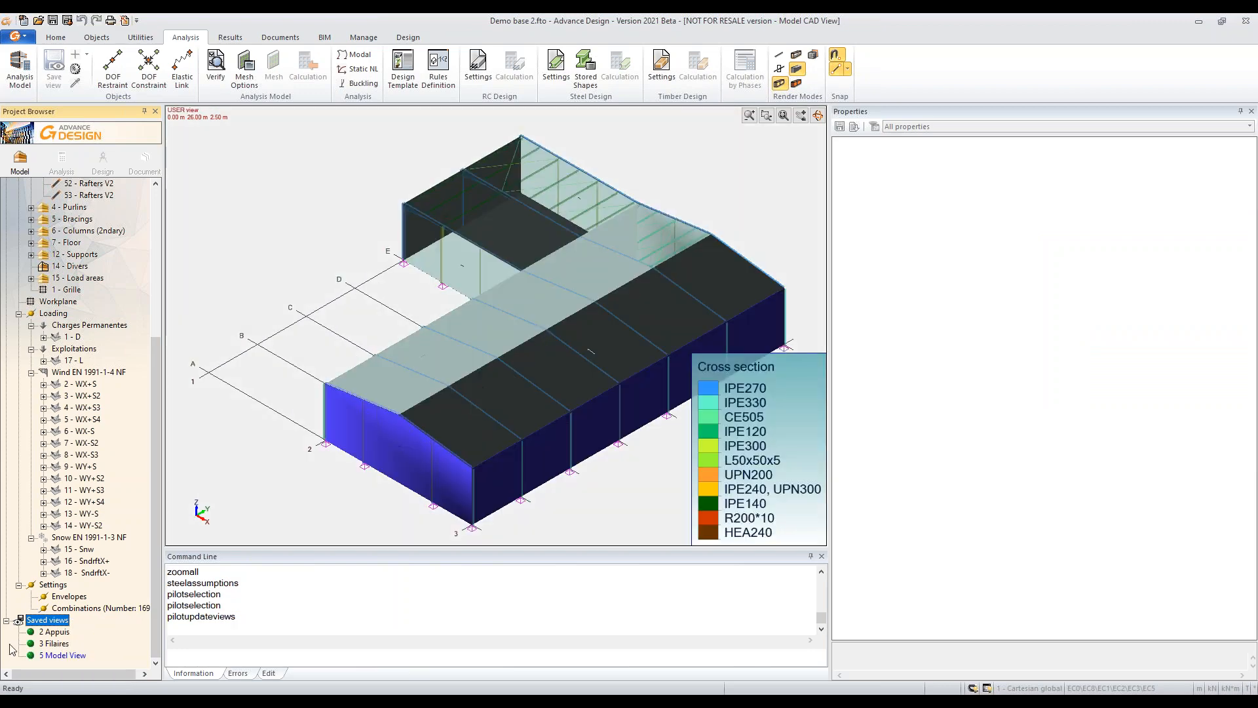
Step: Look through the saved views Appuis, Filaires and Model View
left_click(54, 632)
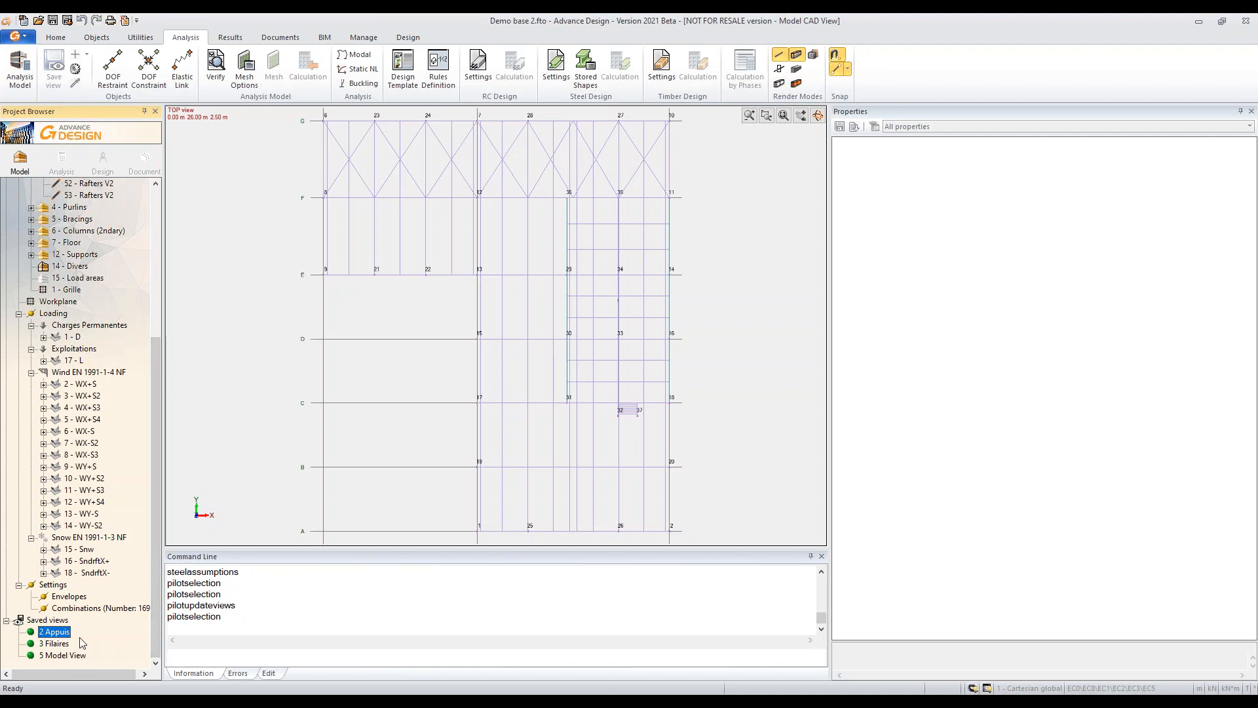
left_click(61, 644)
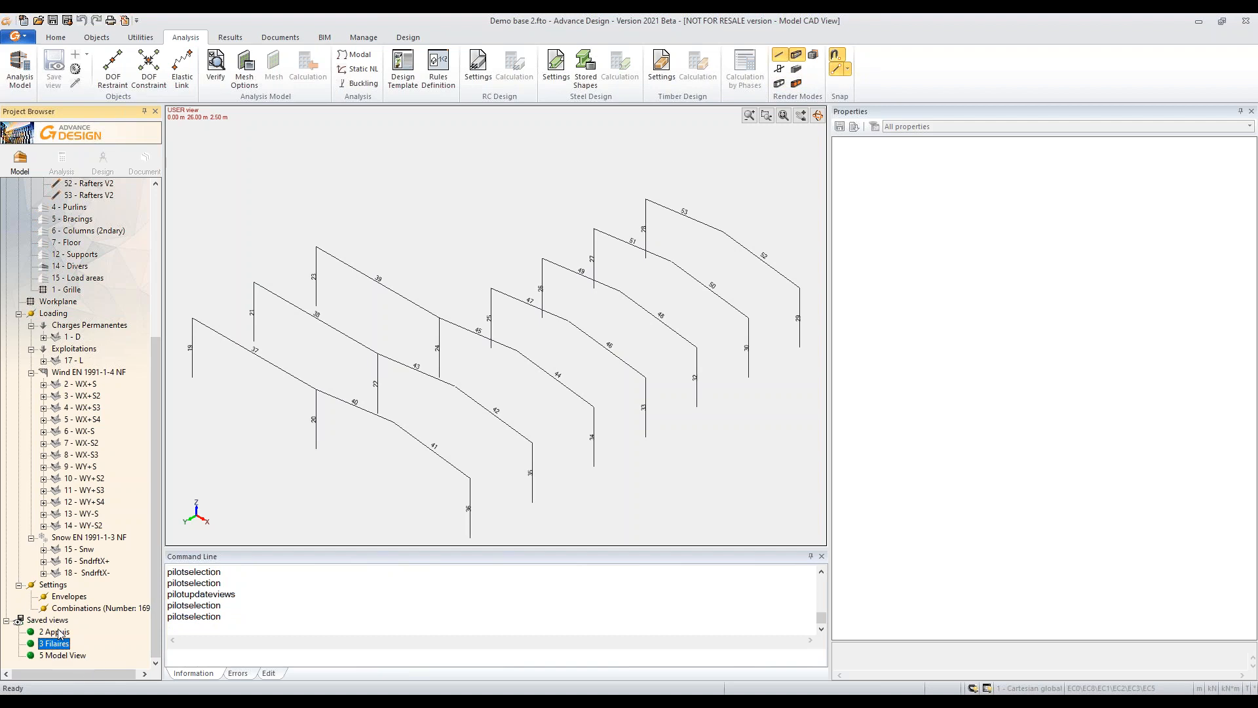
left_click(63, 655)
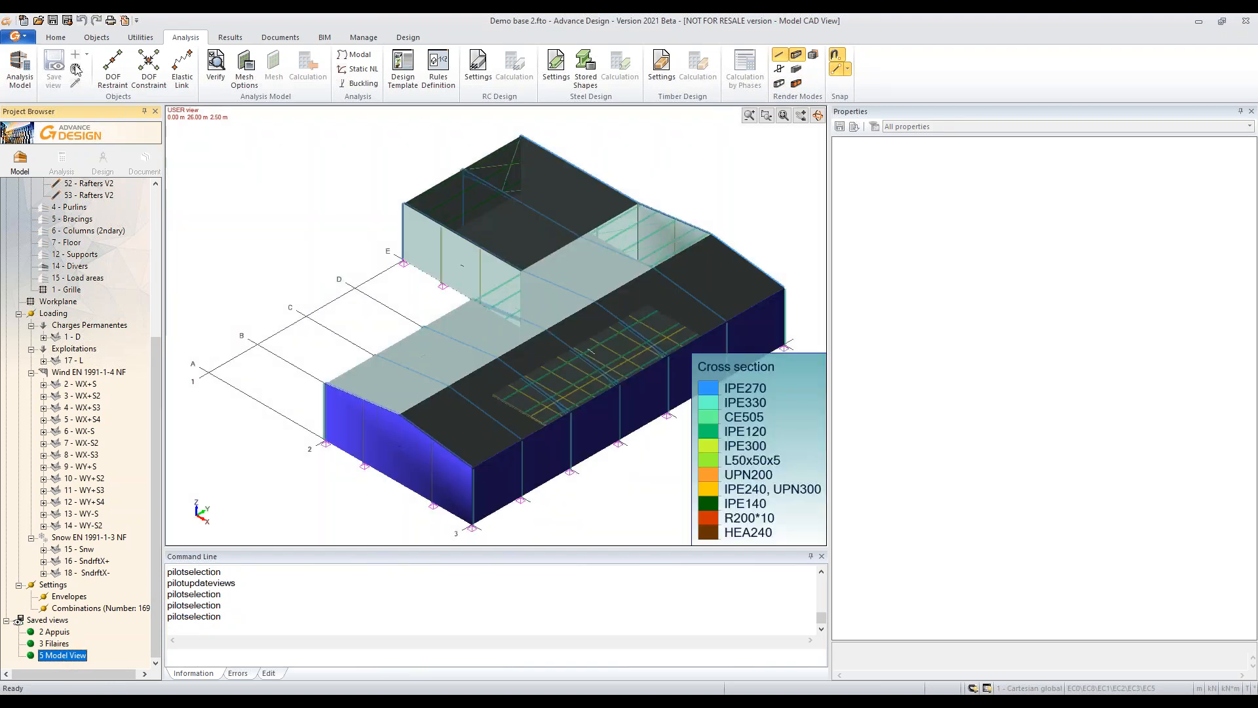
Step: Create a new analysis model and run the calculation sequence with verification and FE calculation
left_click(63, 159)
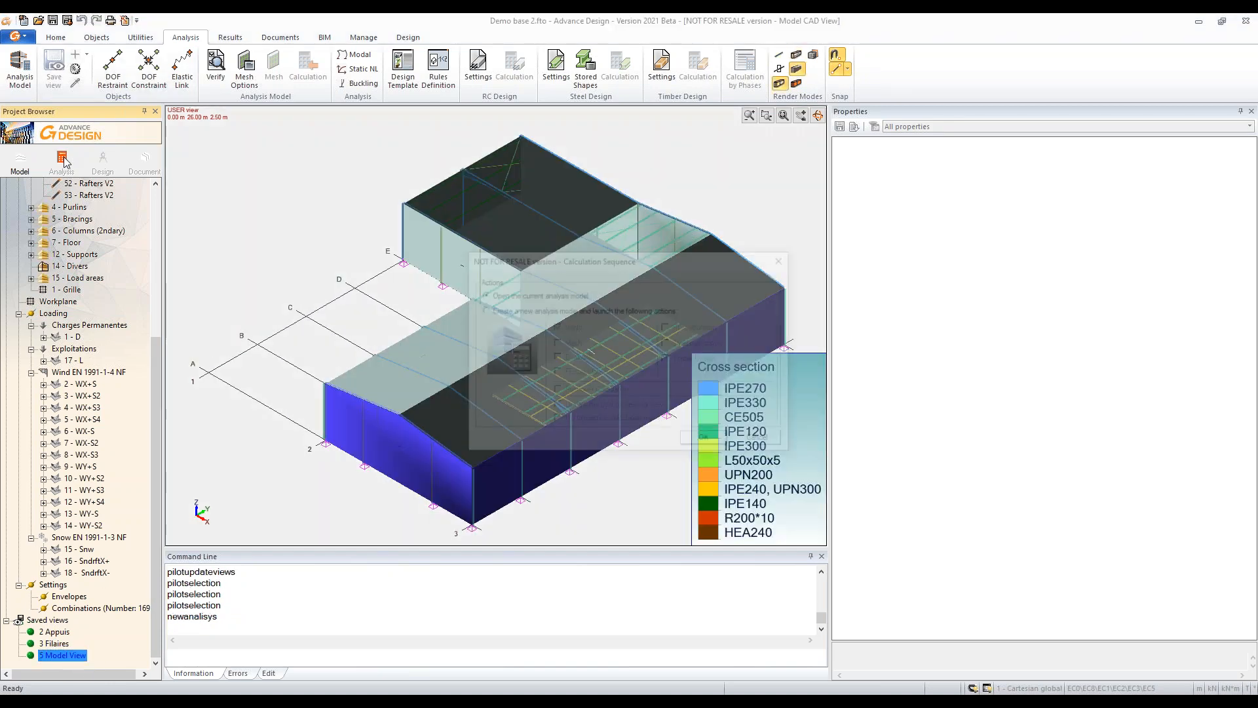
left_click(619, 312)
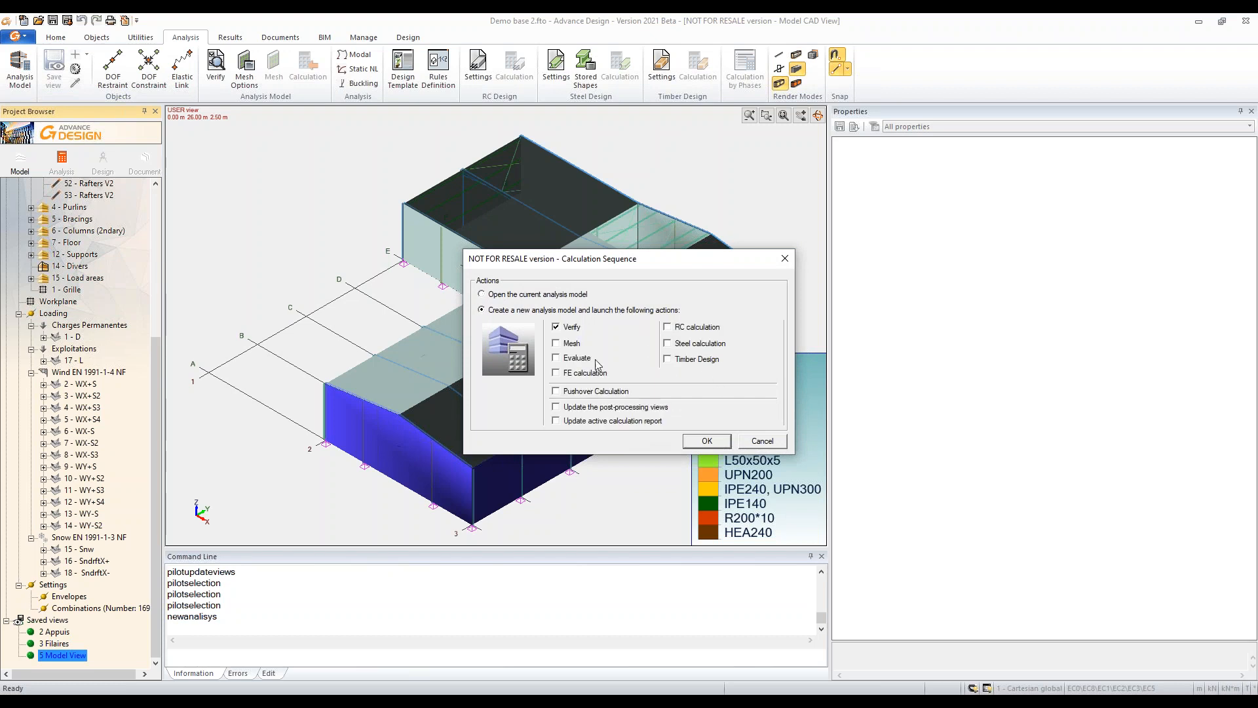
left_click(585, 373)
left_click(705, 441)
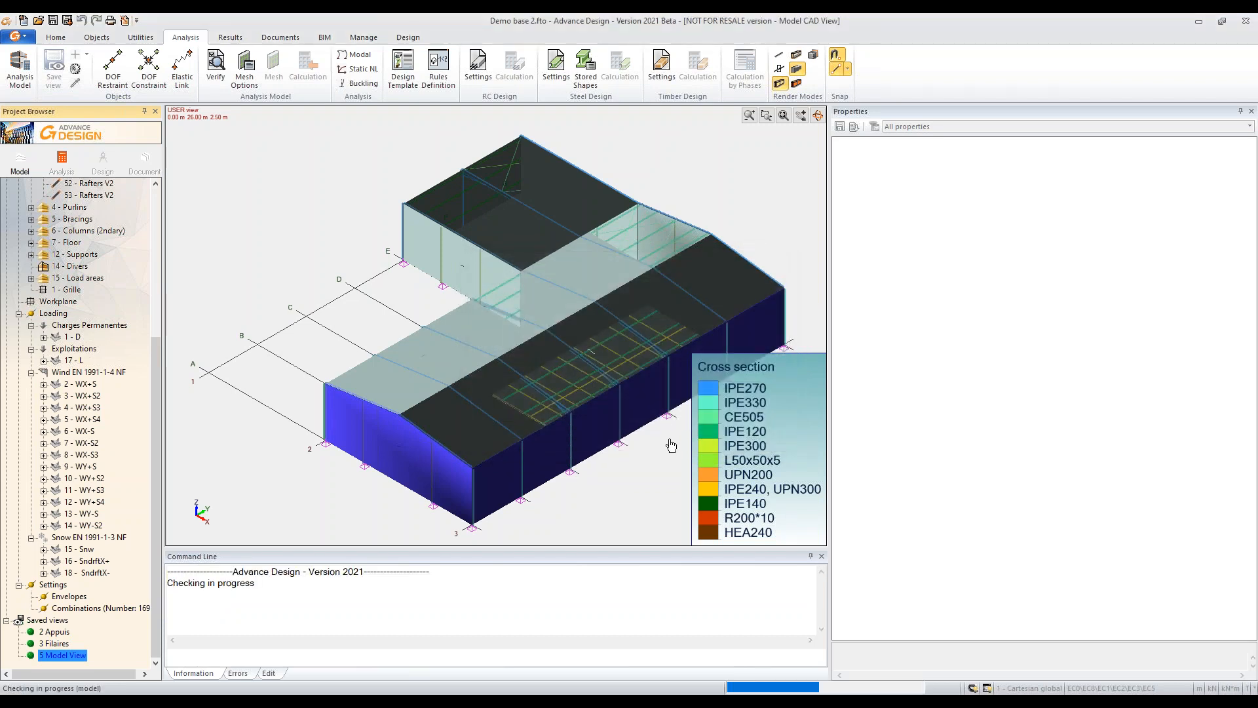
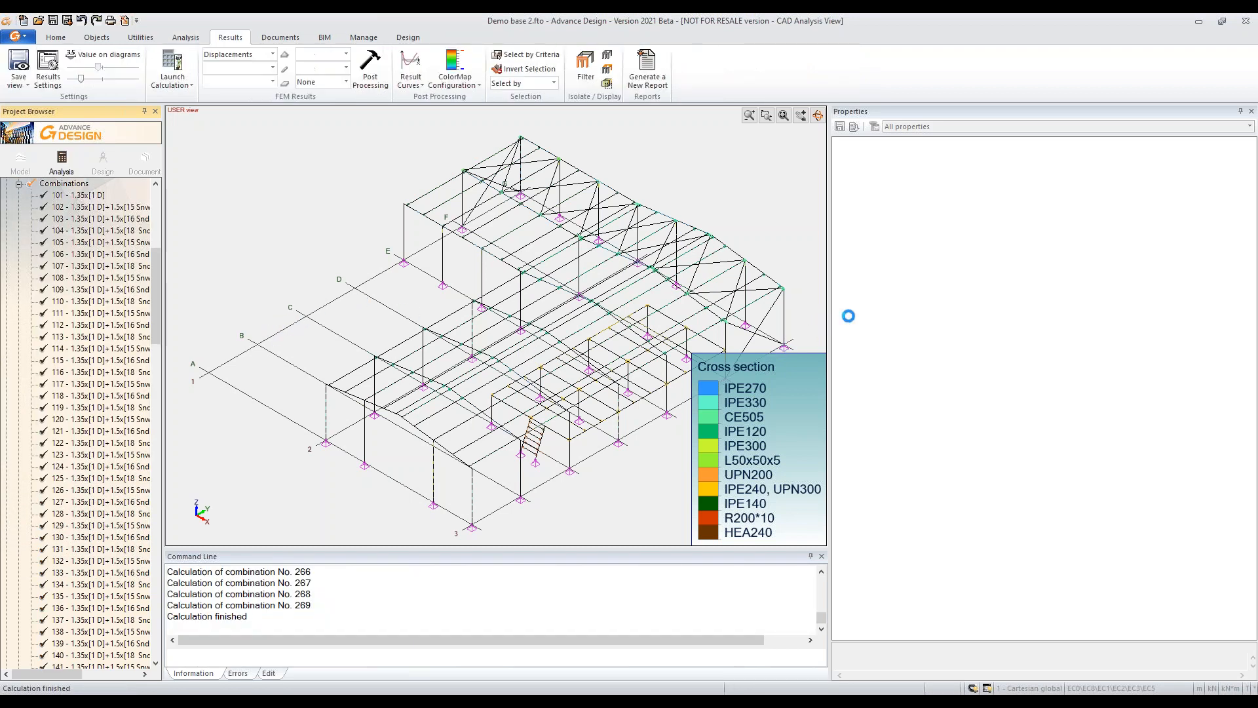
Step: Enlarge the model area and display the linear elements' displacements D for load case 1 D
left_click_drag(829, 313, 1011, 319)
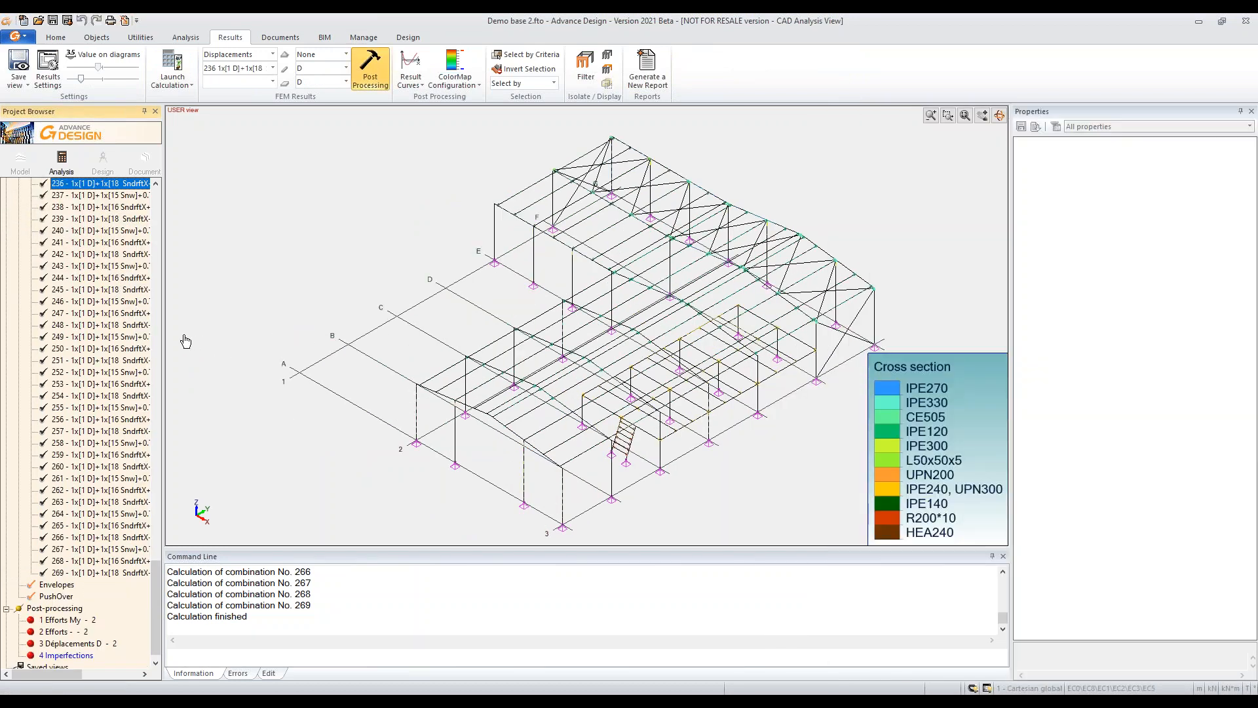
left_click(271, 68)
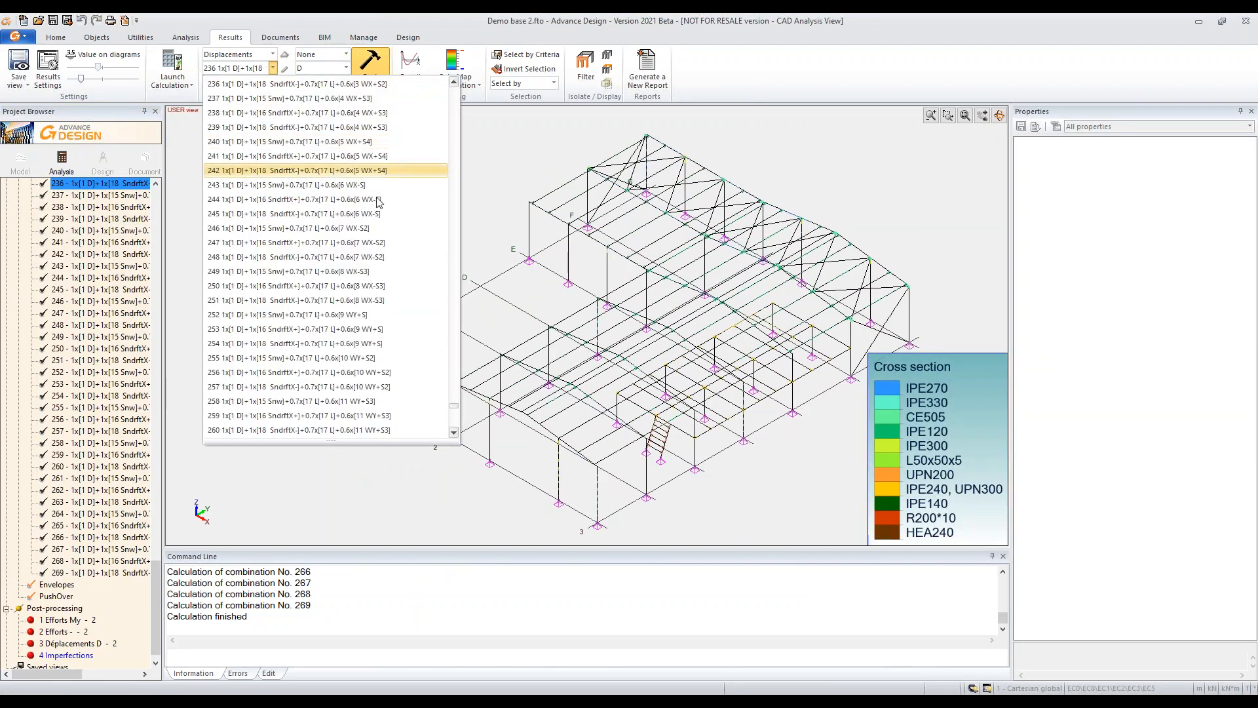
left_click_drag(454, 410, 454, 85)
left_click(320, 84)
left_click(370, 69)
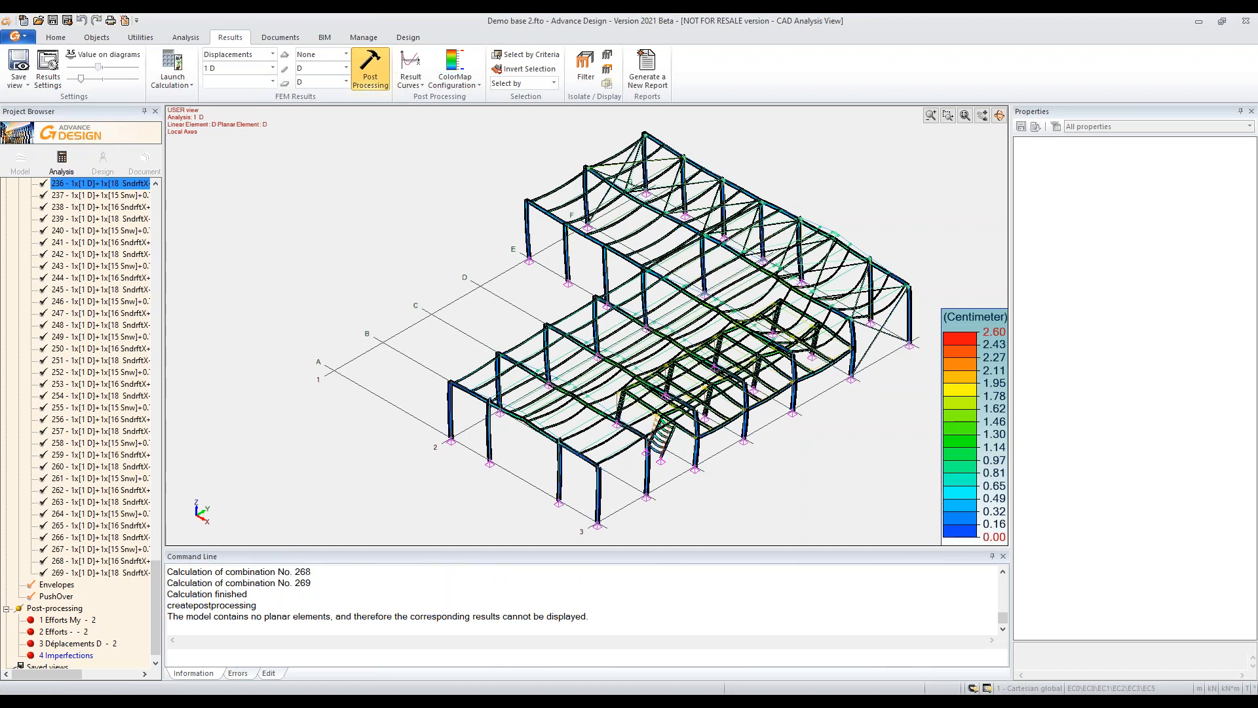
Step: Display the linear elements' My forces for load case 15 Snw
left_click(244, 58)
left_click(234, 76)
left_click(237, 68)
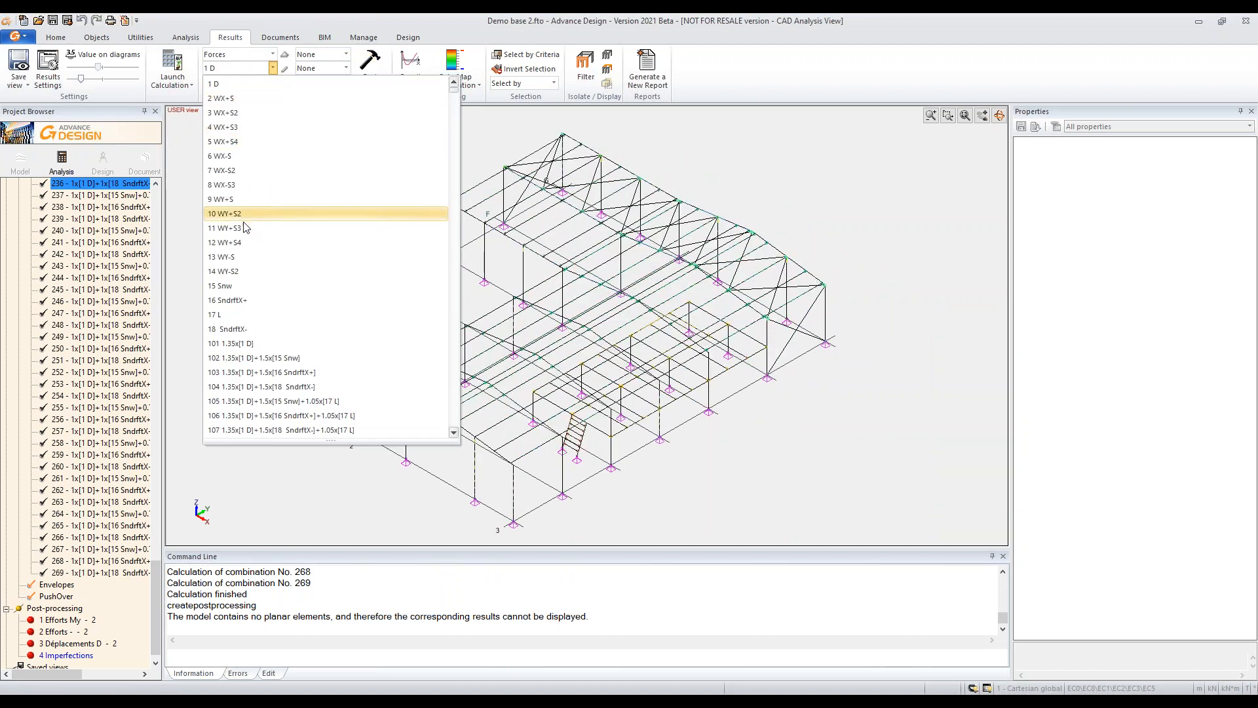
left_click(222, 286)
left_click(313, 74)
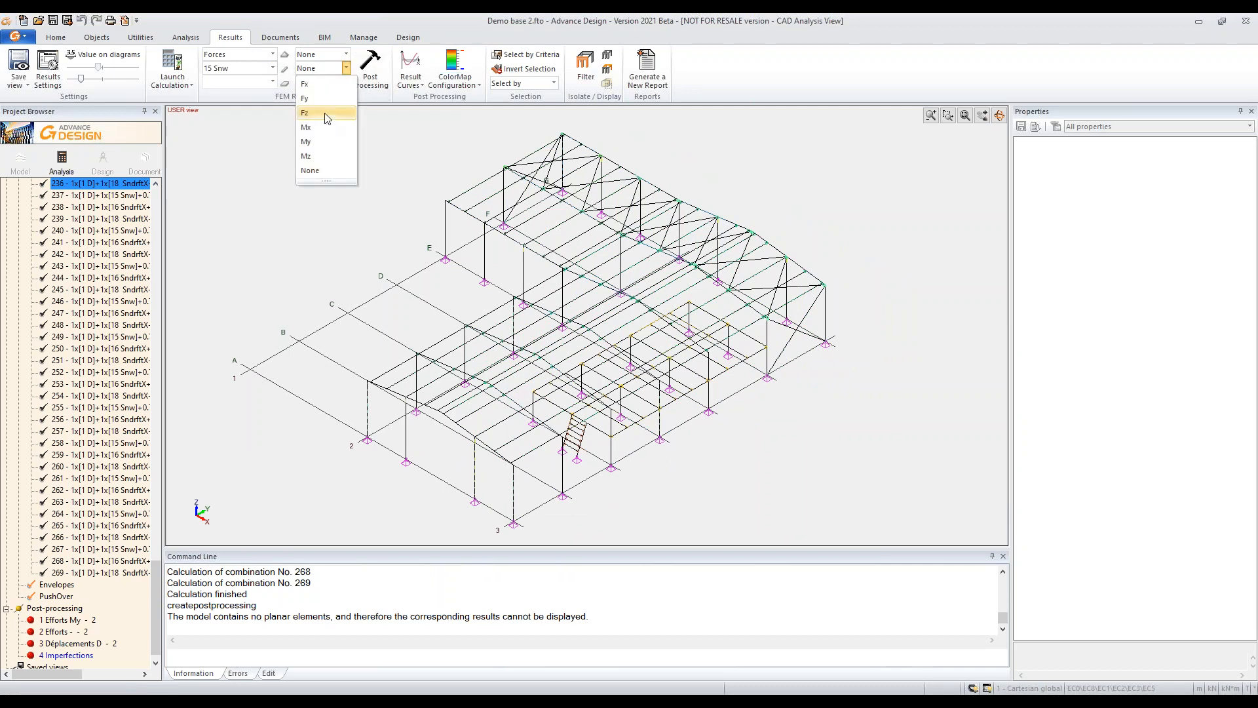
left_click(319, 139)
left_click(370, 69)
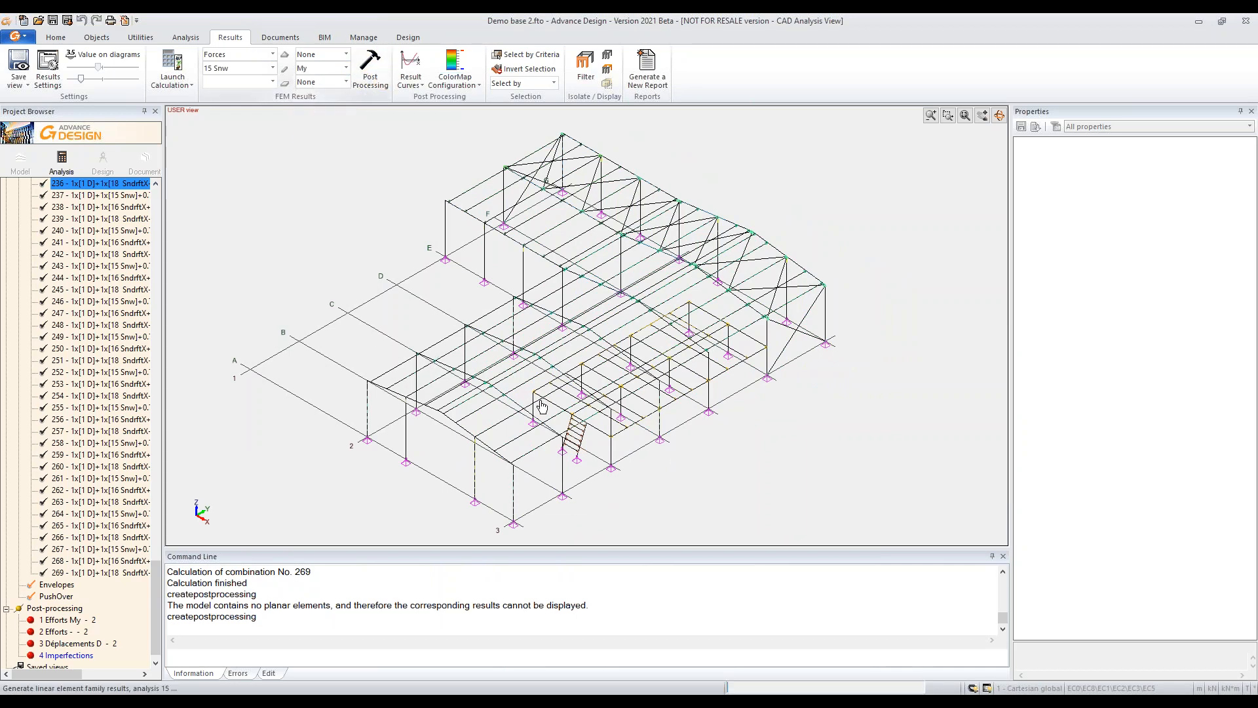
Step: Select the structural elements along grid line E and run the steel design calculation for only that selection
left_click_drag(429, 466, 513, 465)
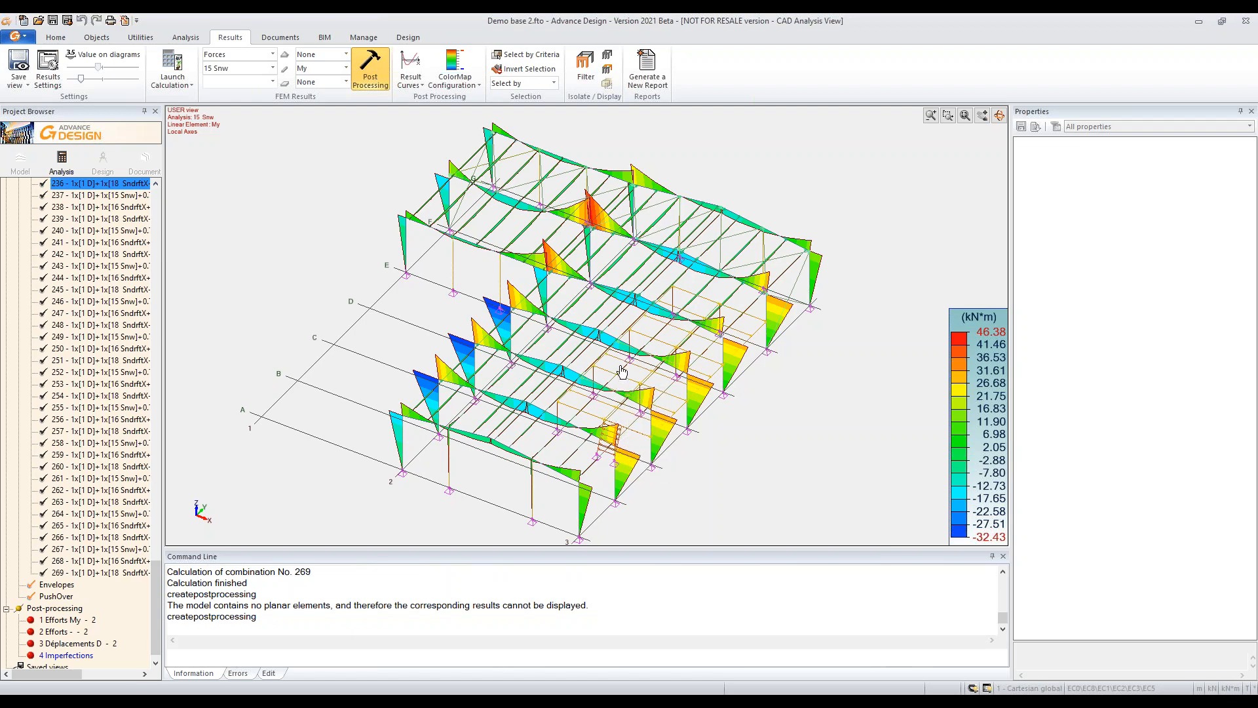
key("alt+5")
left_click_drag(277, 266, 776, 305)
key("alt+6")
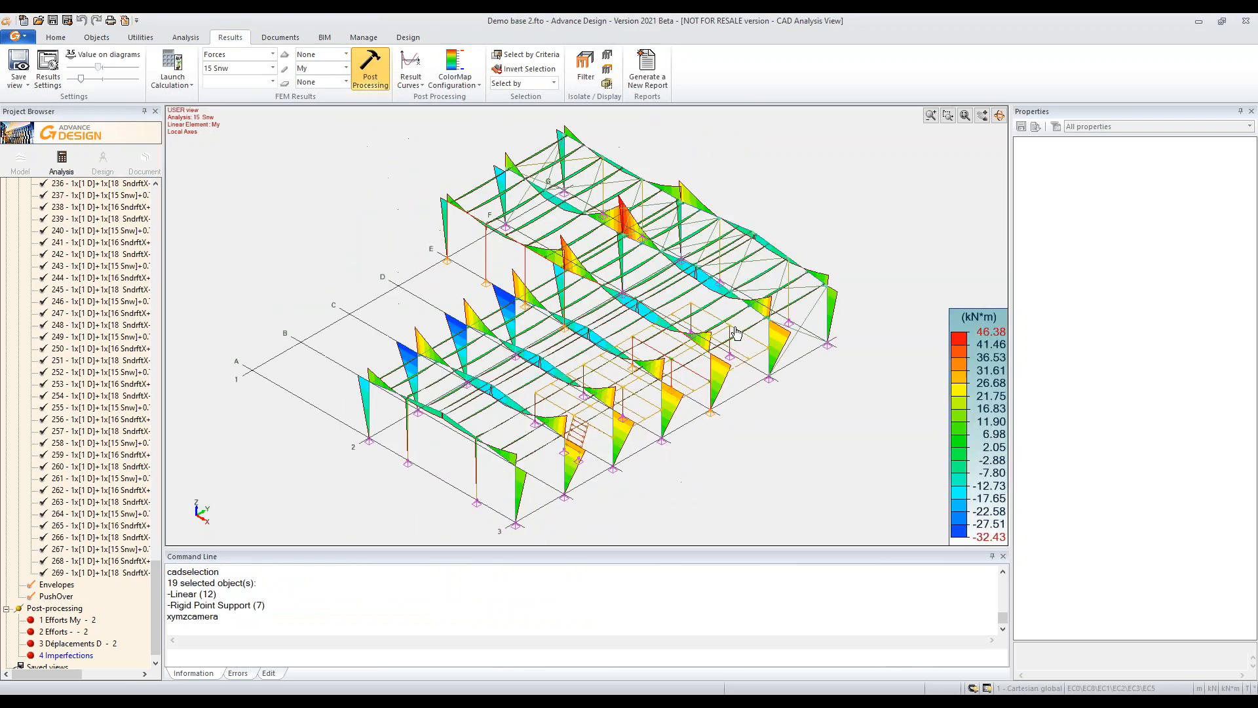
left_click(187, 39)
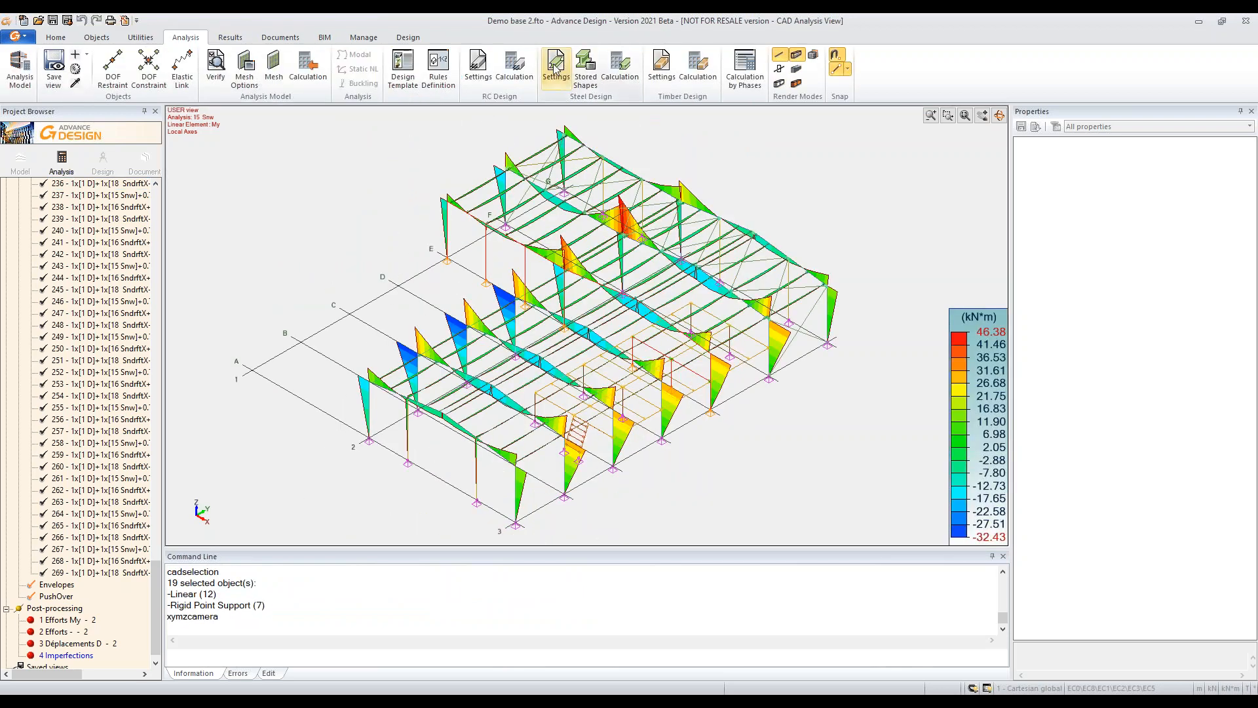
left_click(620, 65)
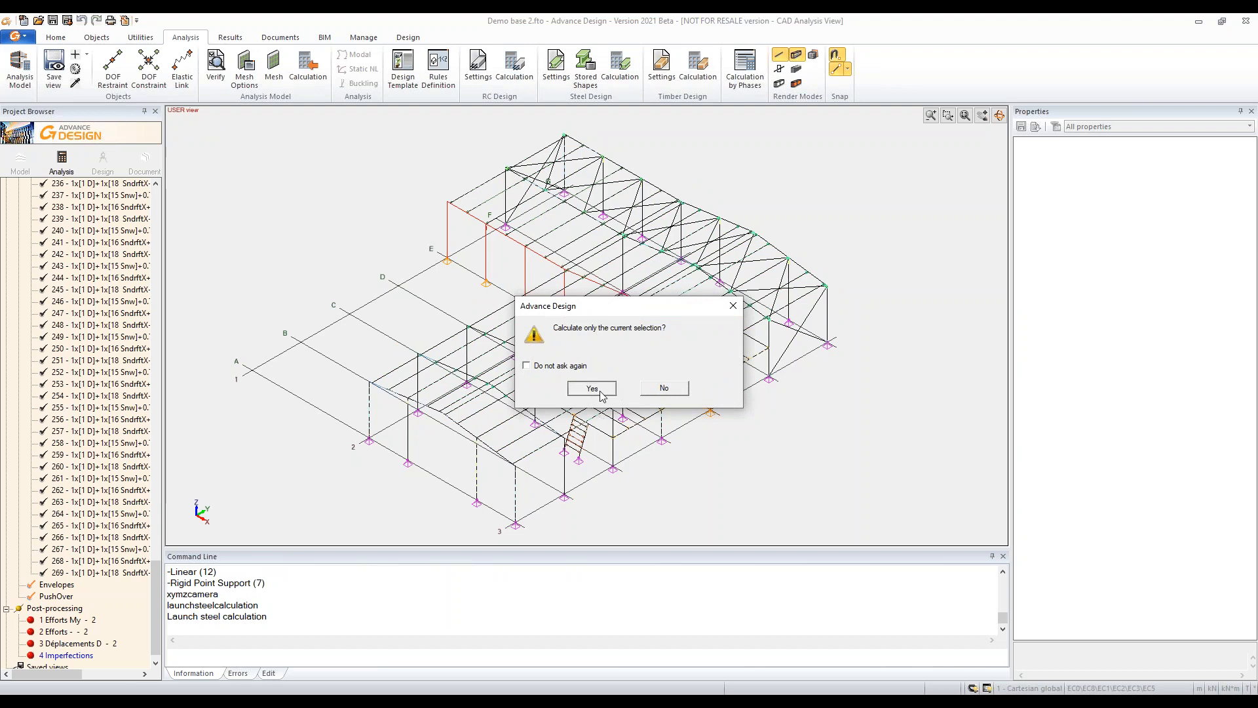
left_click(597, 390)
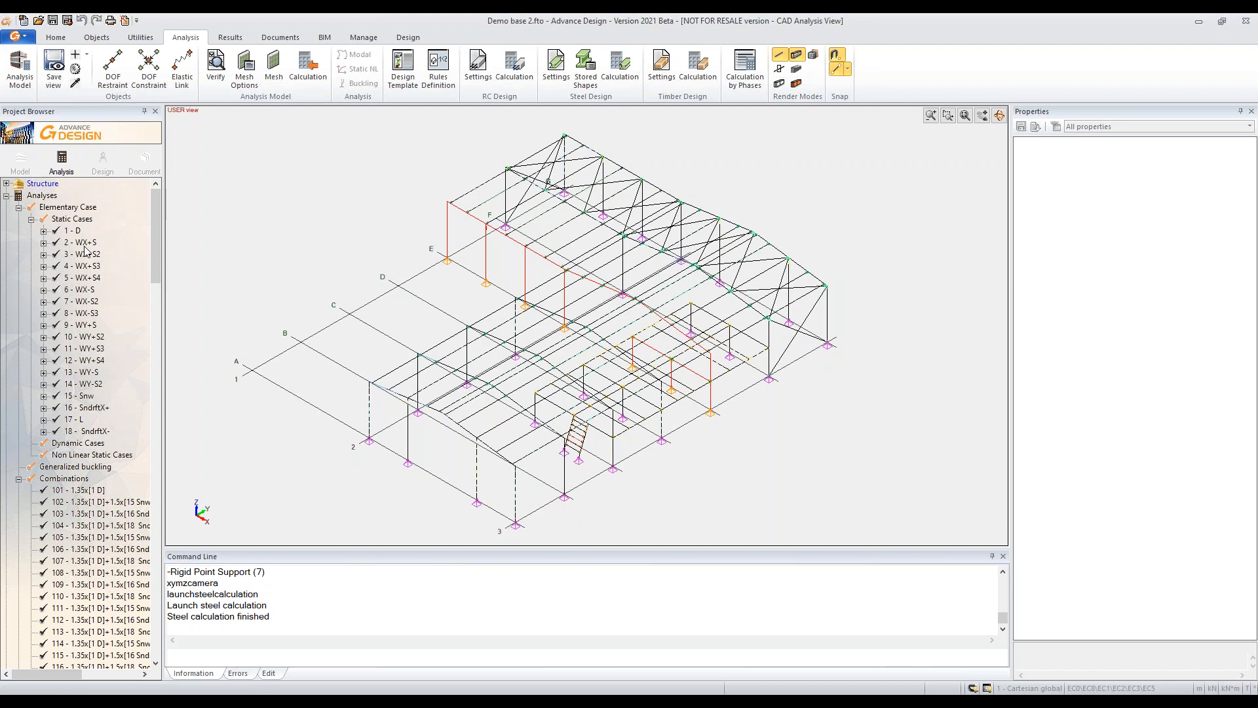
Step: Examine the static cases for the generated Sway and Local bow imperfections and the start of the combinations
scroll(77, 239, "down", 8)
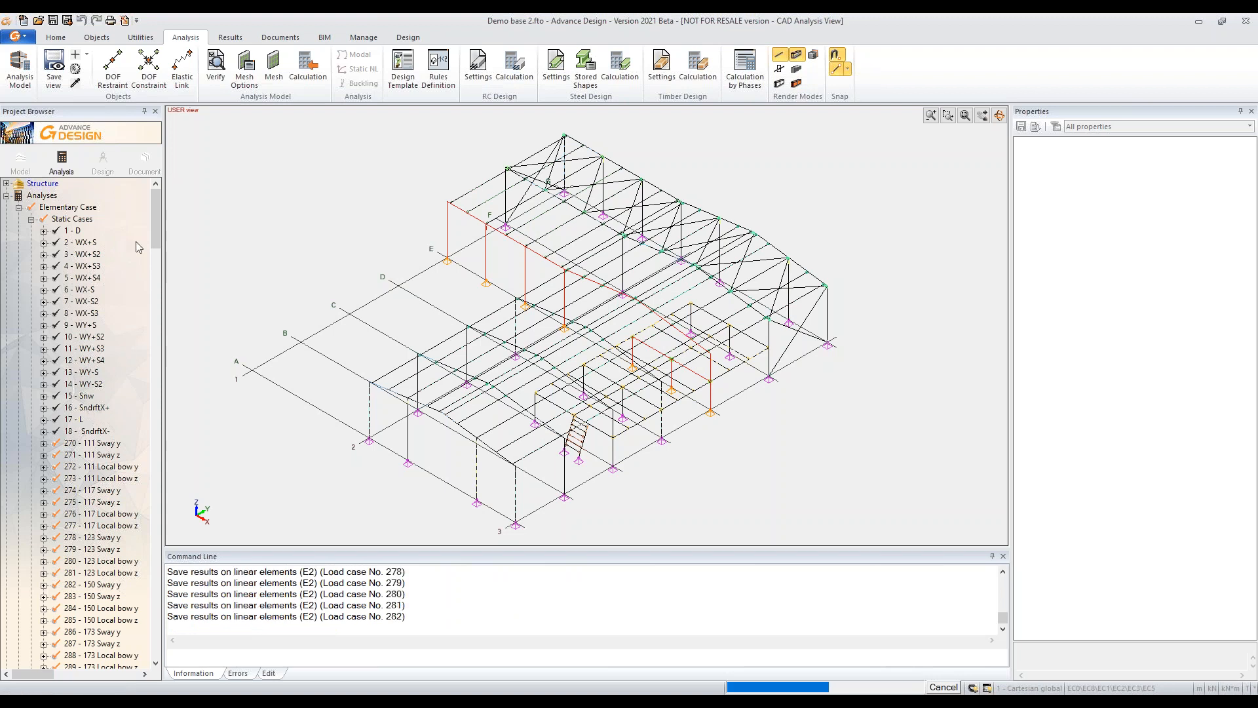
scroll(155, 262, "down", 6)
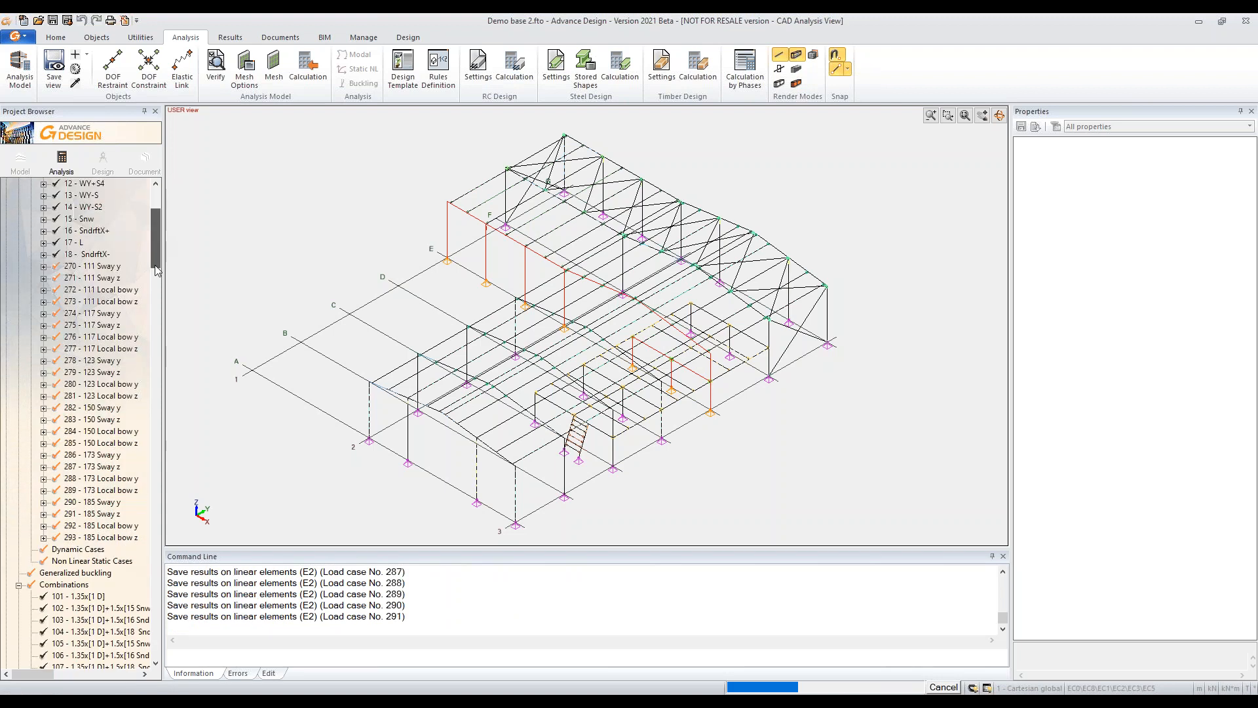
scroll(160, 259, "up", 1)
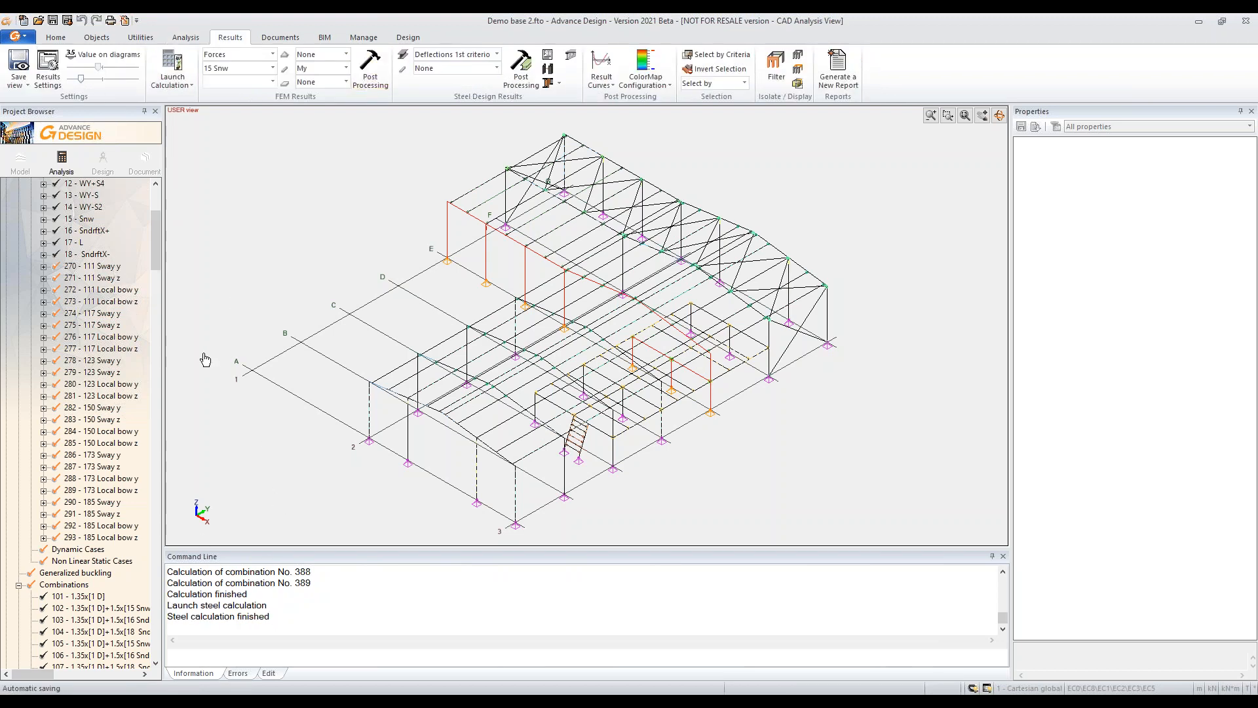
left_click_drag(155, 249, 191, 267)
scroll(105, 262, "up", 8)
scroll(105, 478, "down", 3)
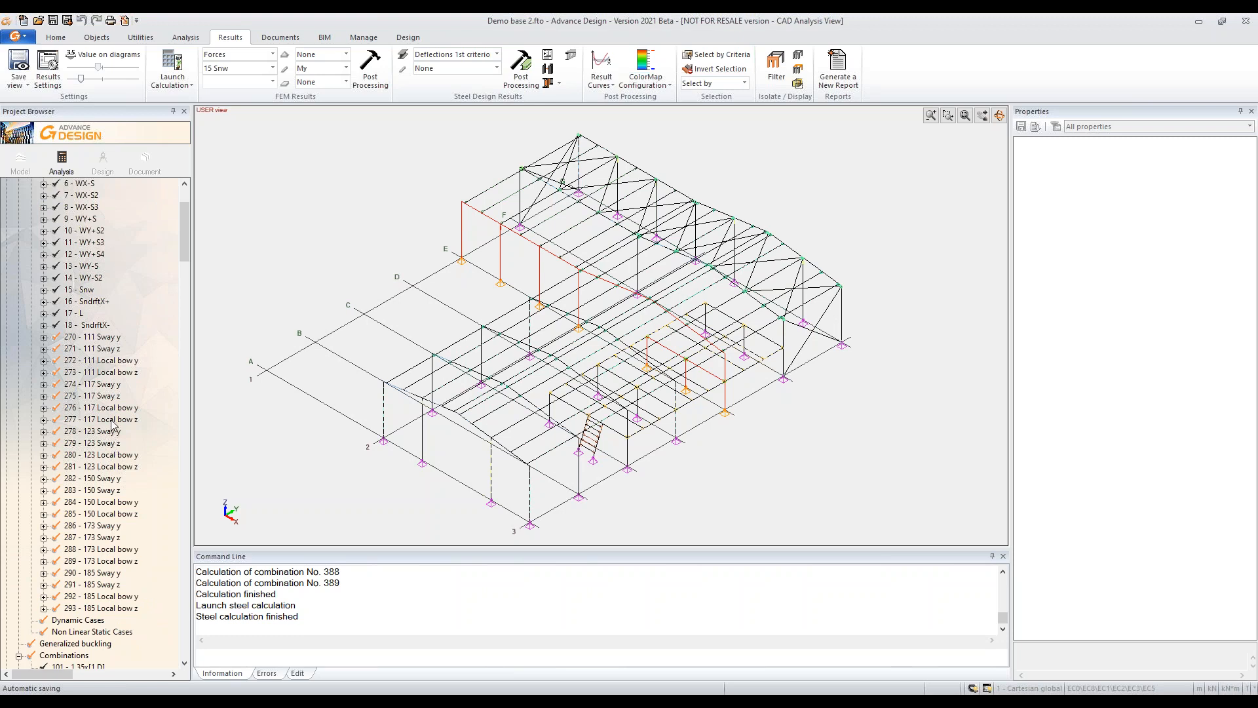
scroll(115, 423, "down", 10)
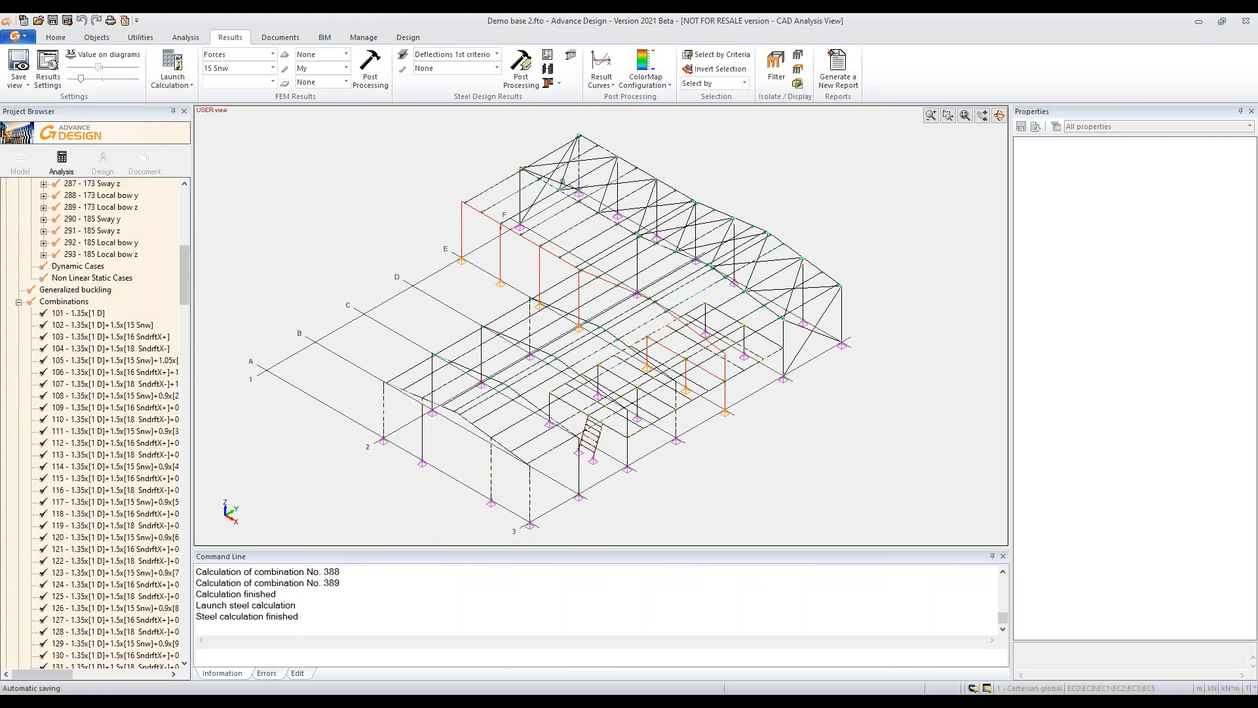
Step: Widen the project browser to examine the imperfection combinations from number 294 on, and narrow it again
left_click_drag(192, 349, 404, 348)
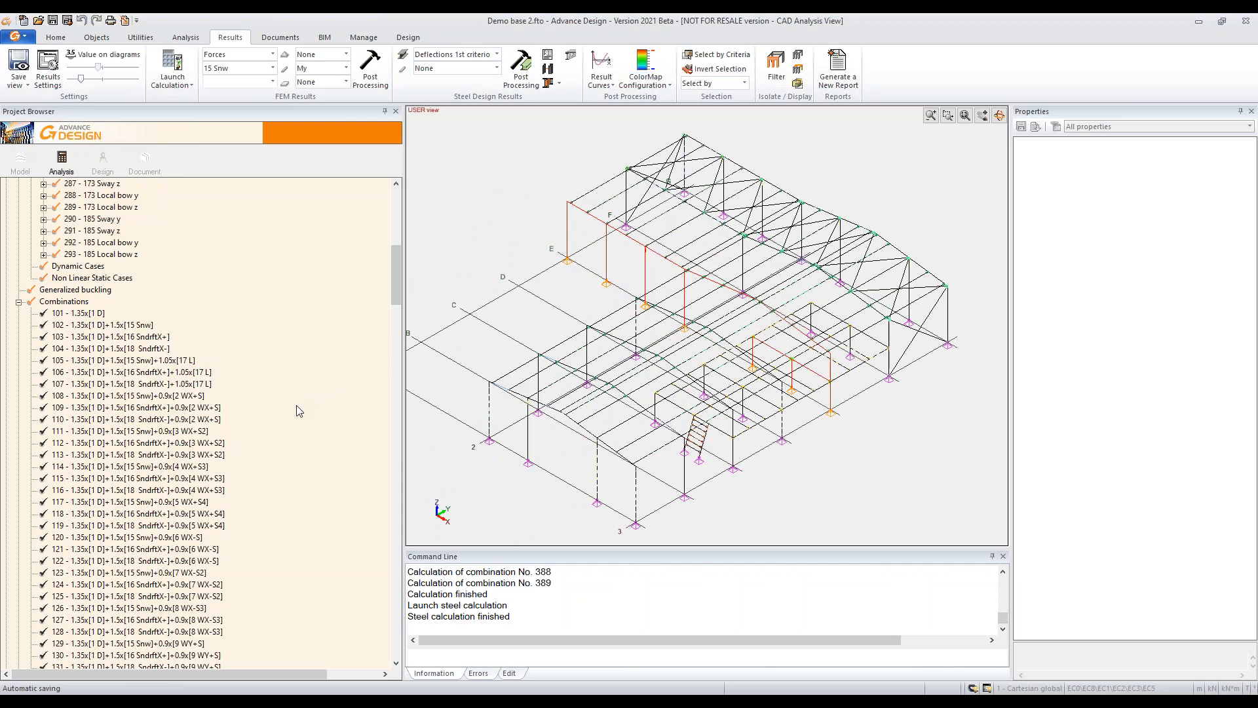
scroll(267, 439, "down", 12)
scroll(267, 439, "down", 20)
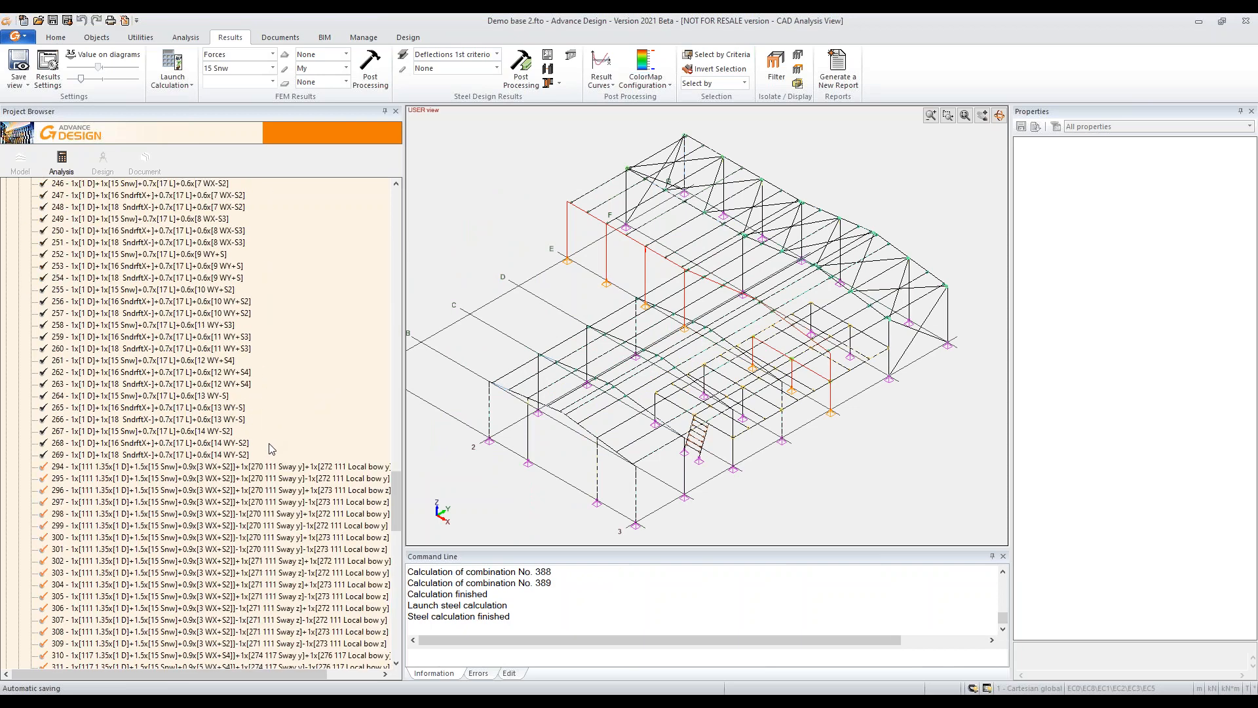
left_click_drag(405, 370, 489, 370)
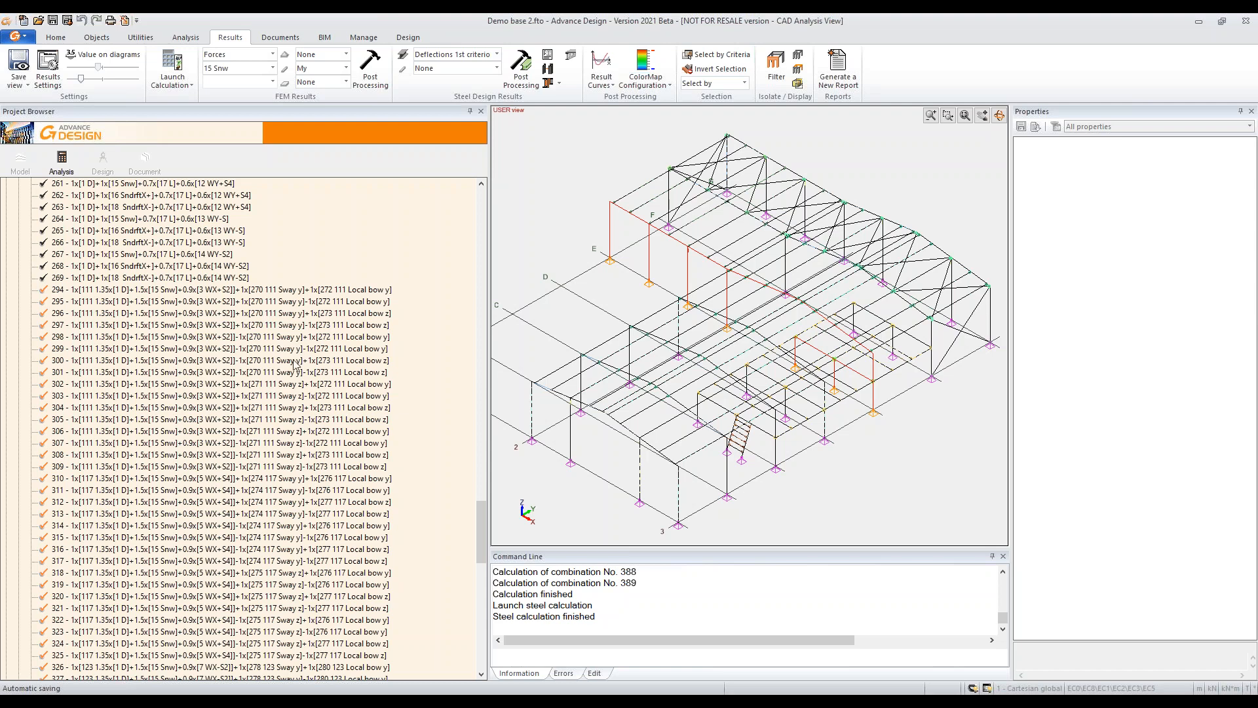
left_click_drag(479, 515, 474, 205)
left_click_drag(488, 258, 233, 406)
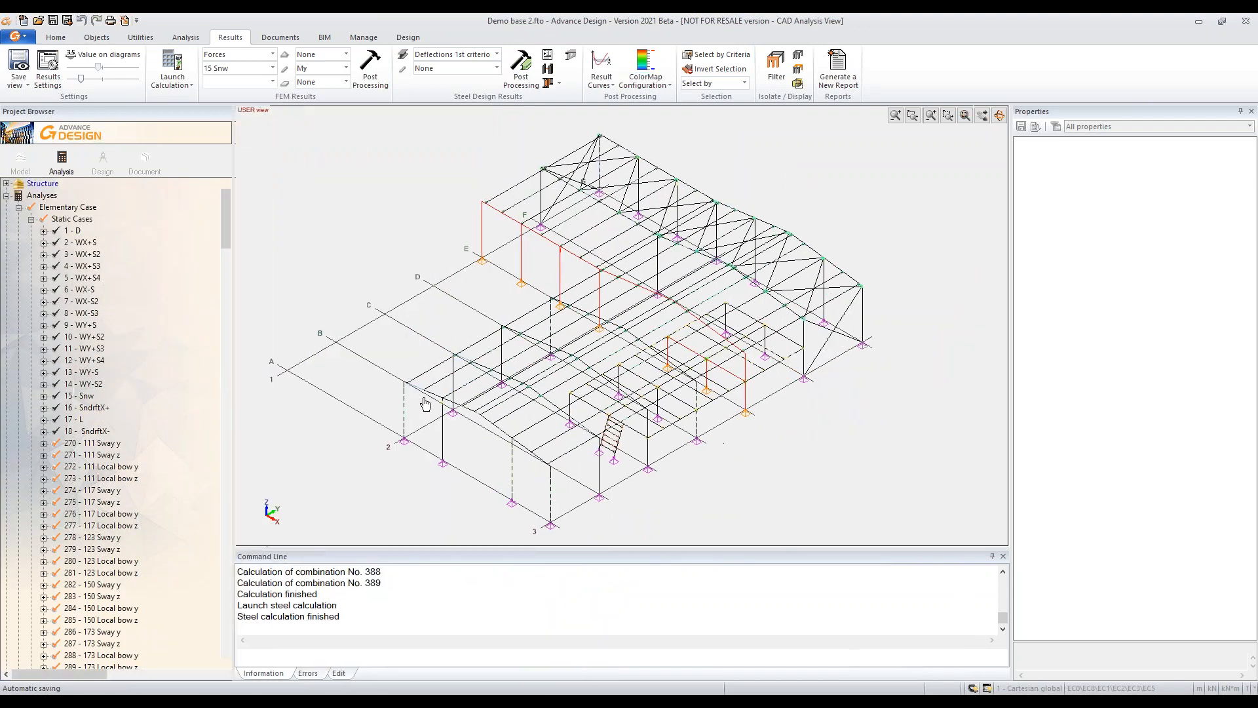
Step: Display the saved post-processing 4 Imperfections on the model
scroll(435, 420, "down", 1)
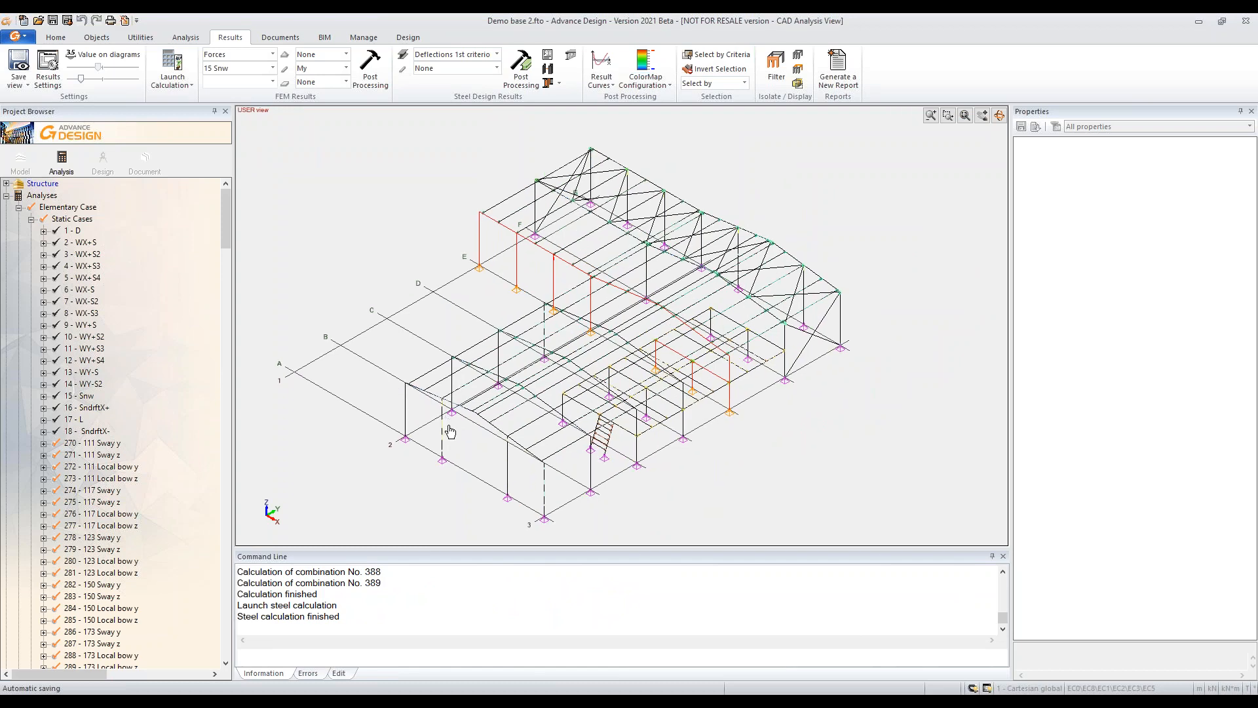
middle_click_drag(447, 431, 467, 430)
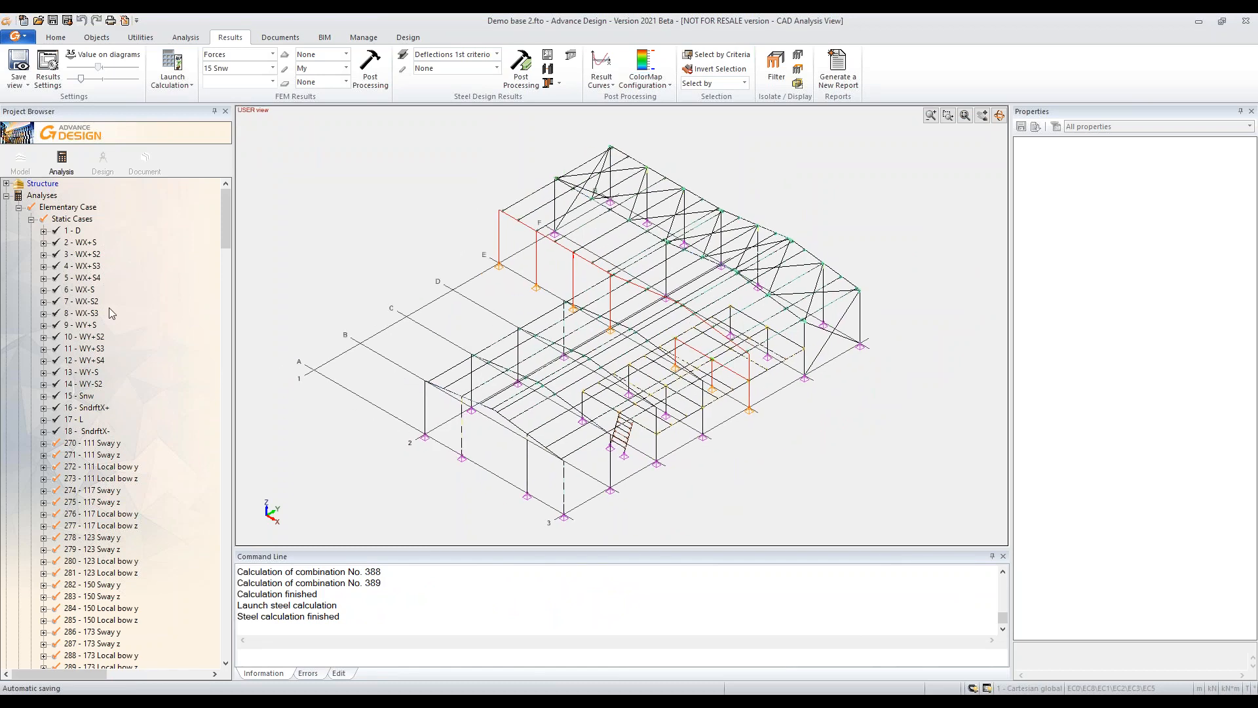
scroll(113, 461, "down", 20)
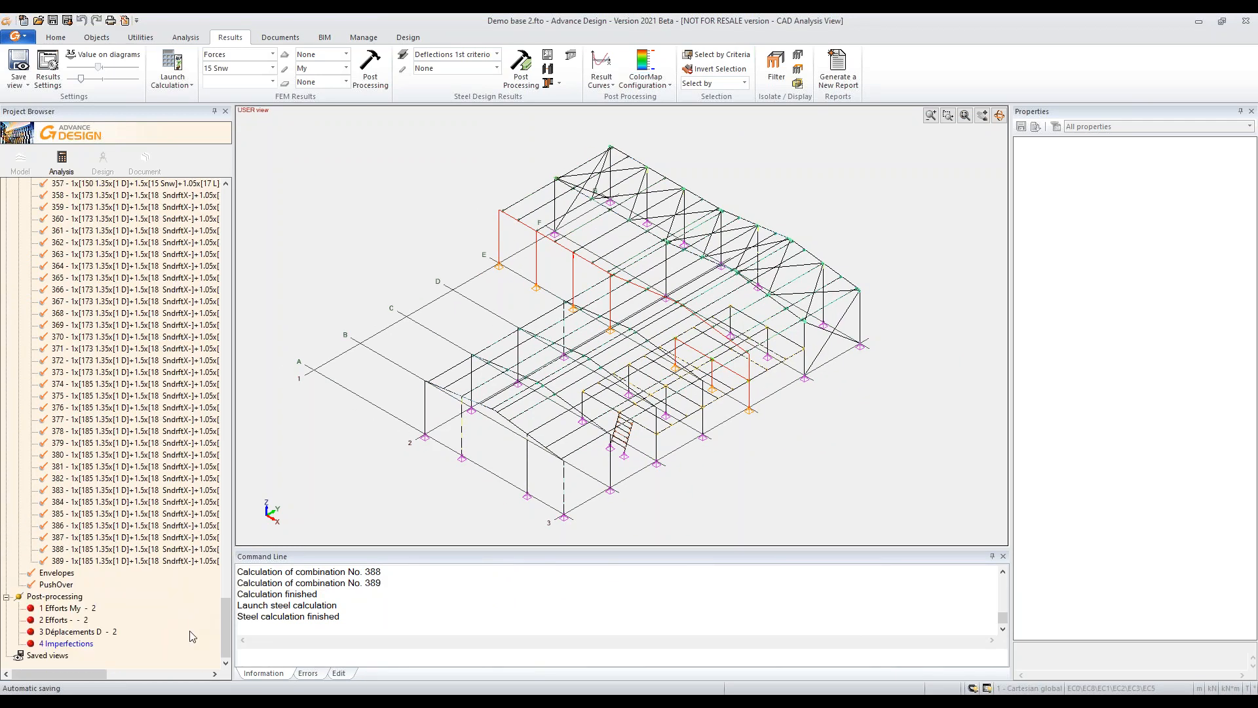
left_click(70, 644)
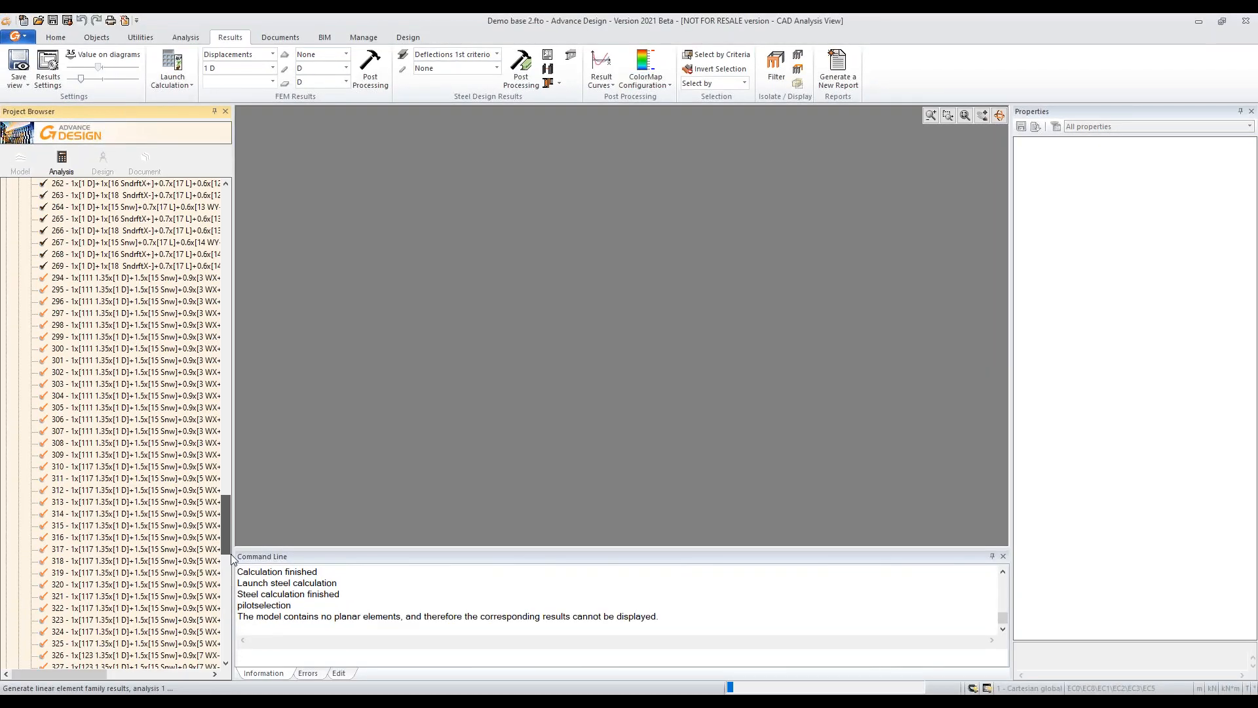
left_click_drag(230, 597, 227, 210)
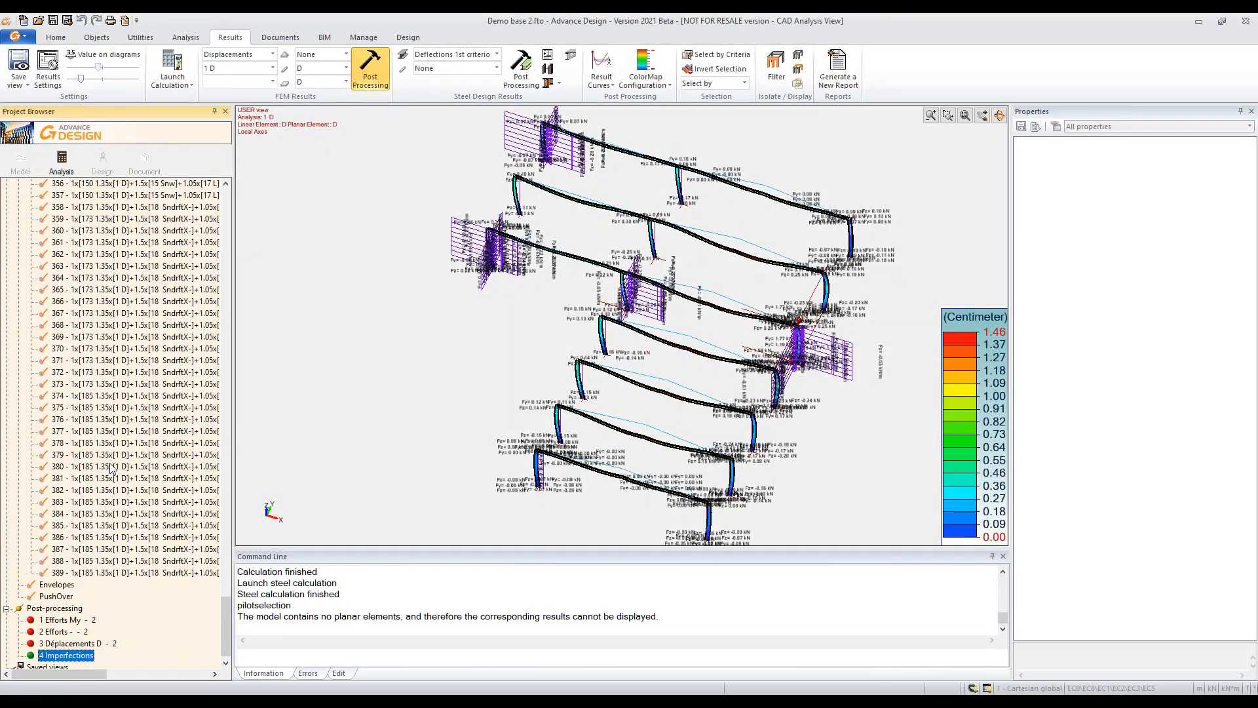
Step: Isolate load case 271, 111 Sway z, and auto-scale its displayed loads
scroll(120, 430, "up", 13)
scroll(121, 430, "up", 20)
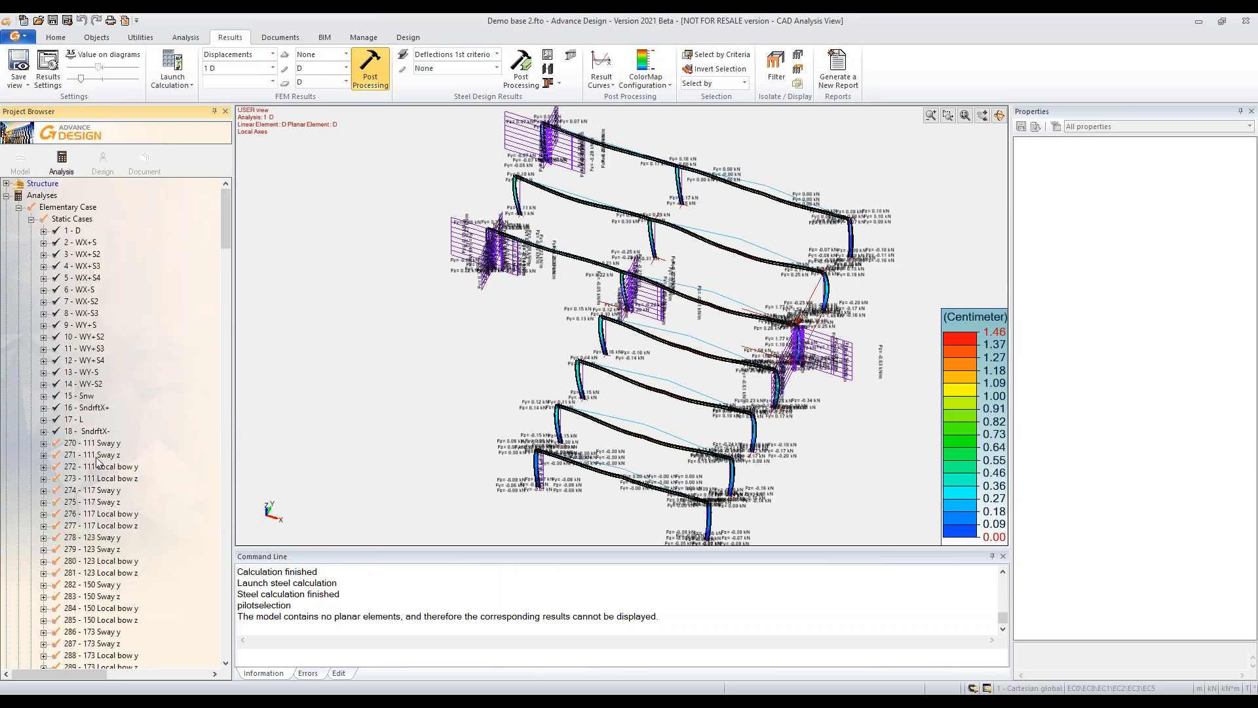
left_click(97, 459)
right_click(98, 459)
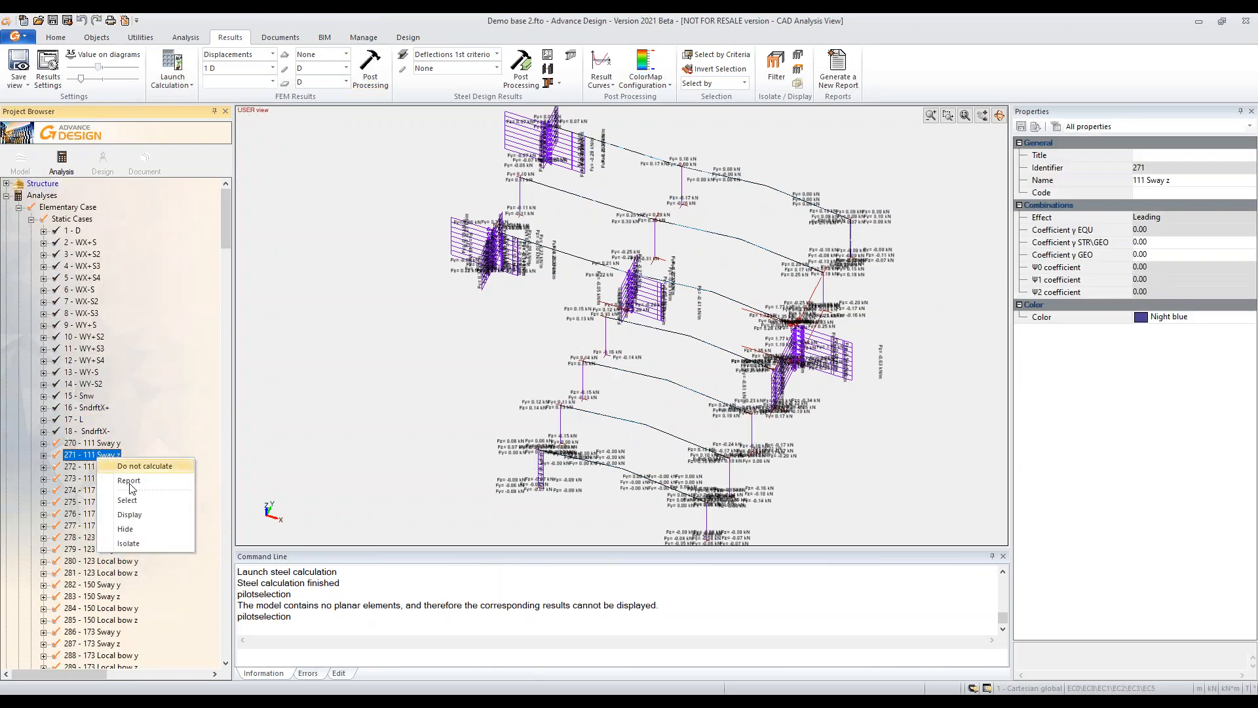
left_click(128, 543)
right_click(362, 326)
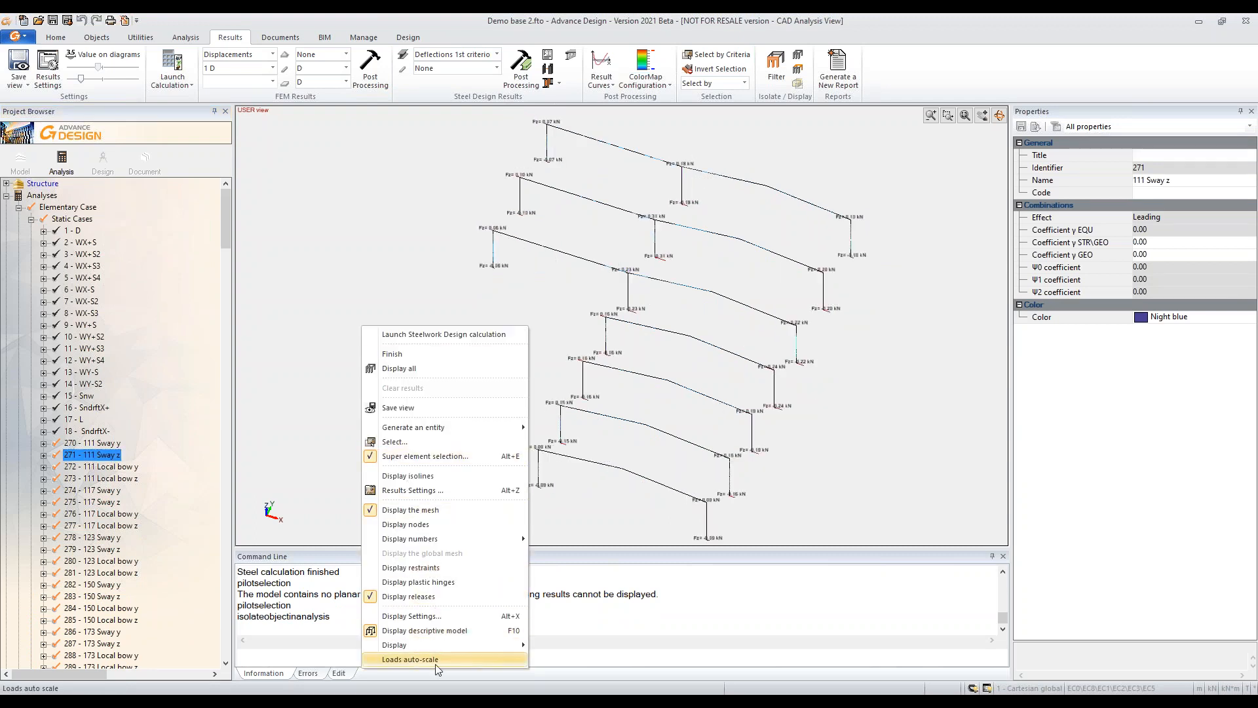
left_click(410, 659)
Step: Examine the 111 Sway z equivalent Fz forces at the column heads and bases across the frames
scroll(485, 367, "up", 6)
scroll(562, 375, "down", 3)
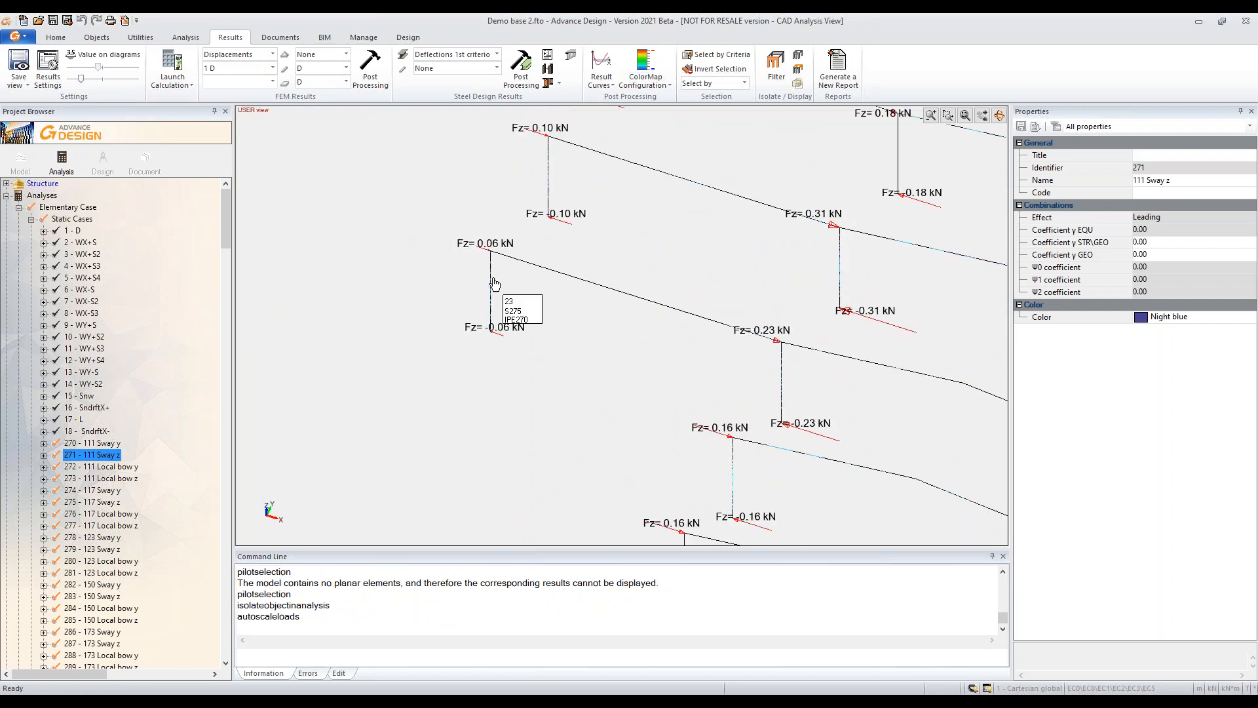
scroll(494, 283, "up", 2)
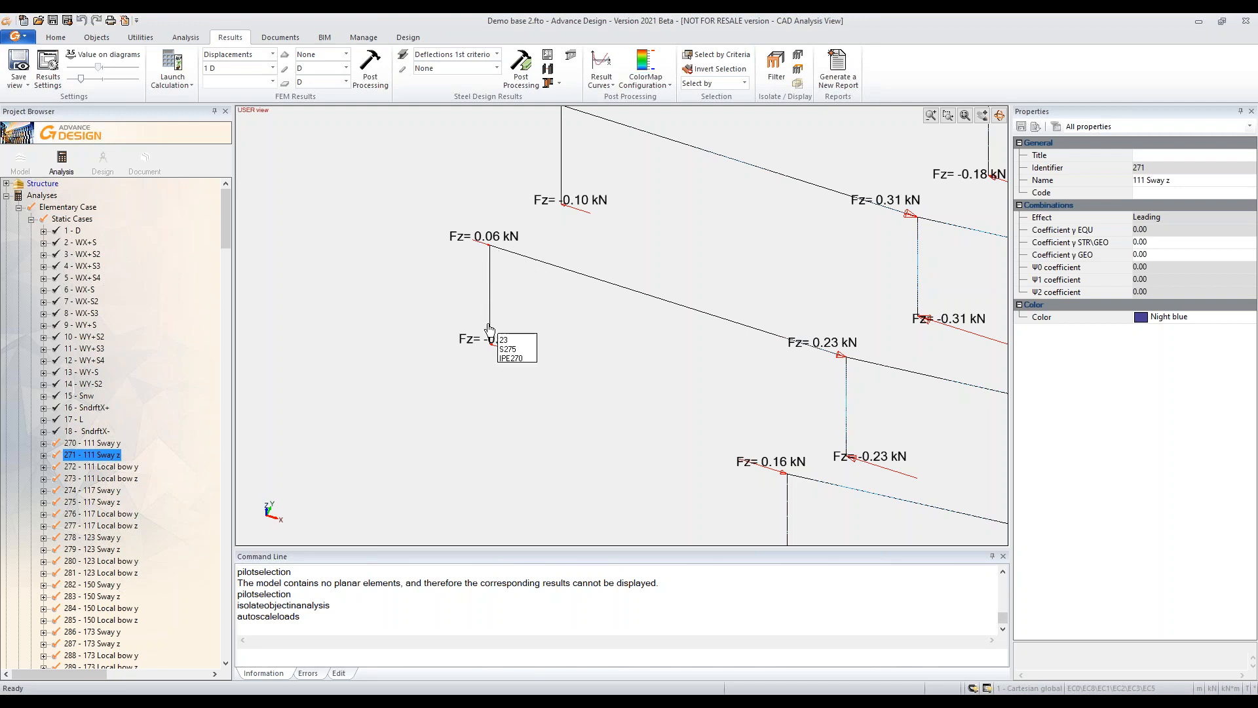
middle_click_drag(520, 281, 447, 254)
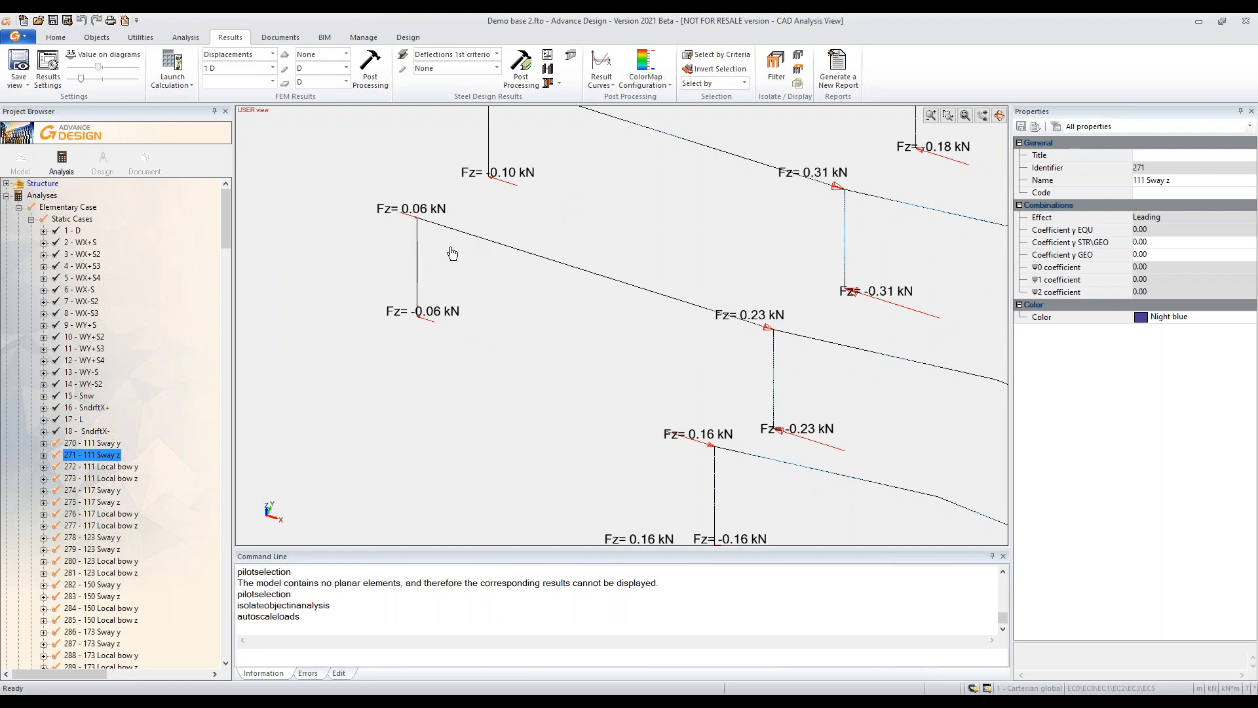
middle_click_drag(802, 391, 651, 348)
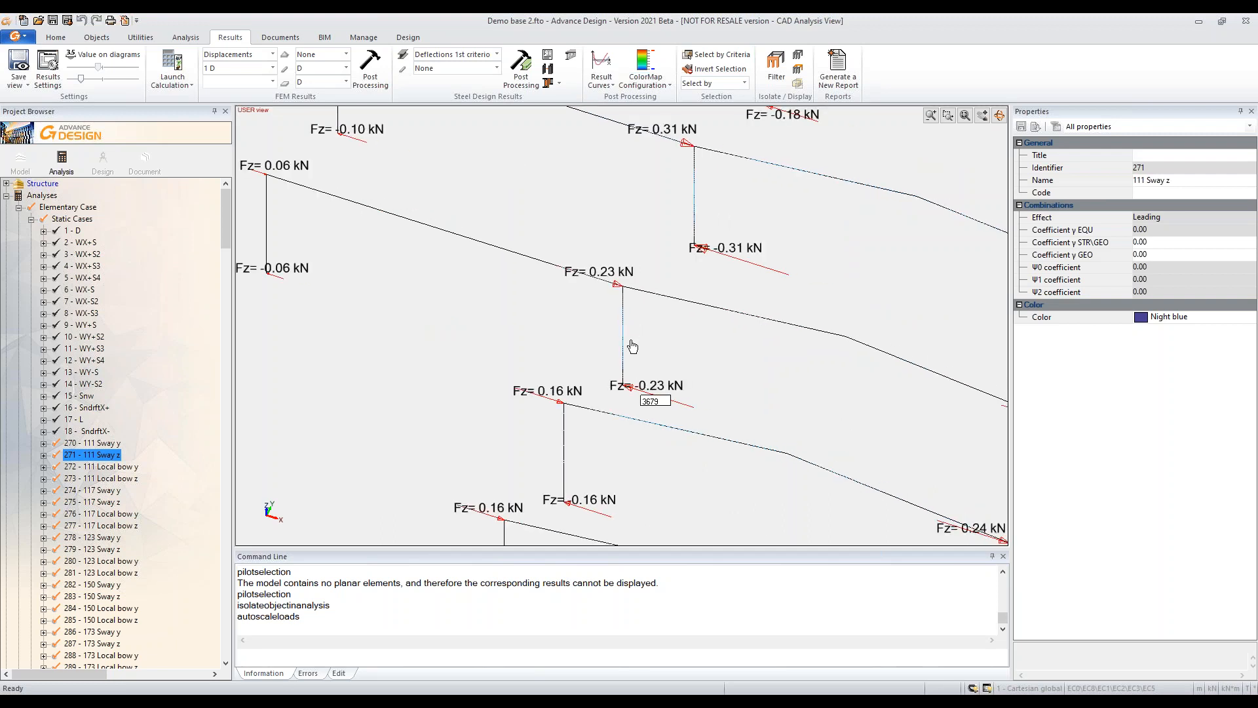
middle_click_drag(292, 317, 409, 351)
scroll(418, 317, "down", 1)
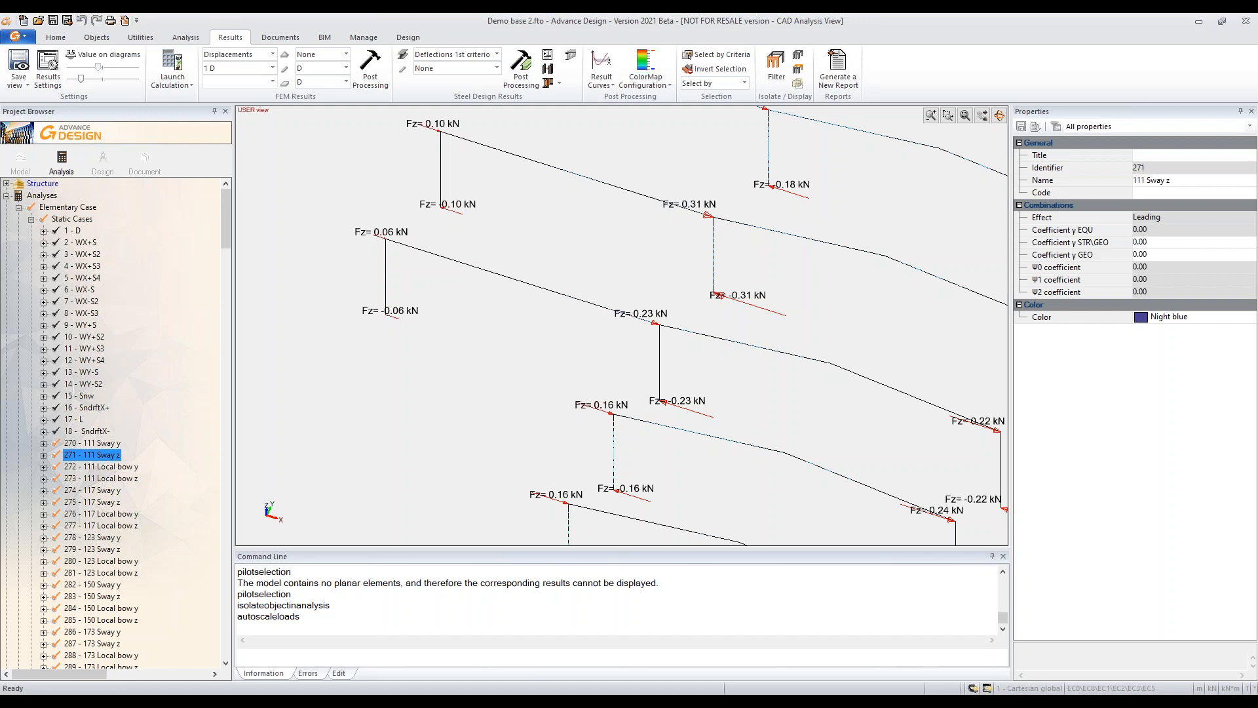
scroll(399, 324, "down", 2)
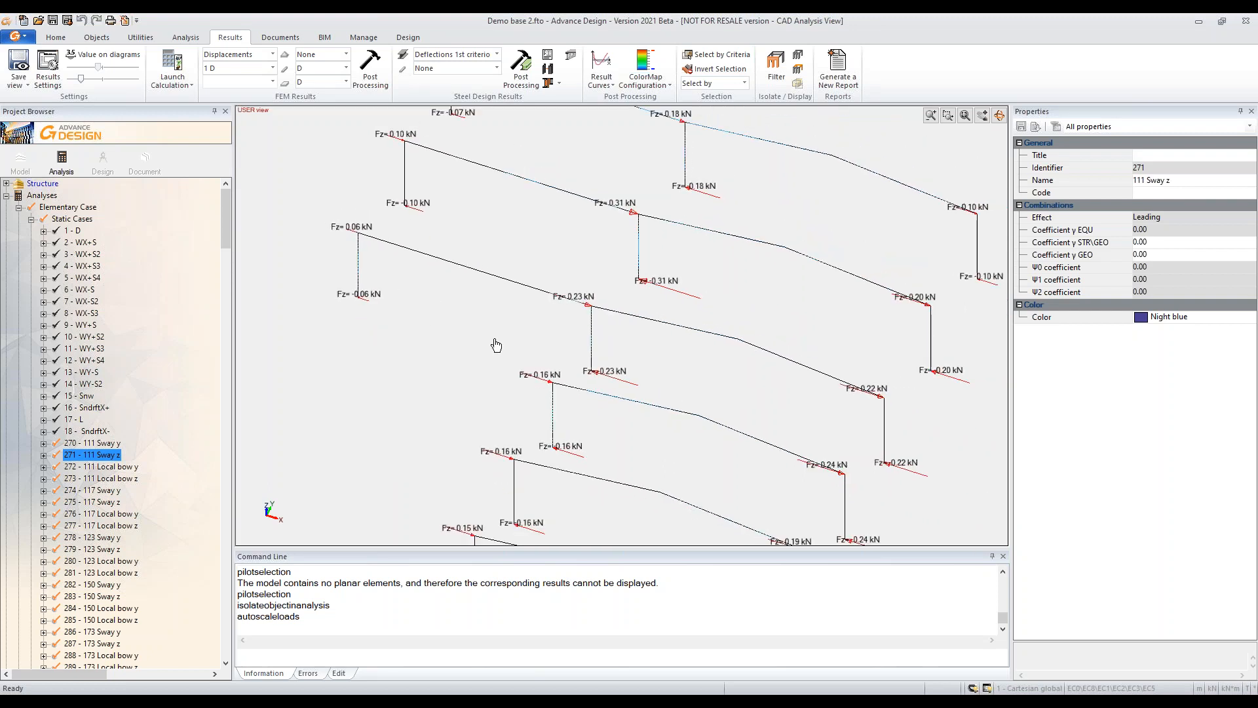
Step: Show the loads of case 270, 111 Sway y, and case 273, 111 Local bow z, and examine them on the columns
left_click(94, 443)
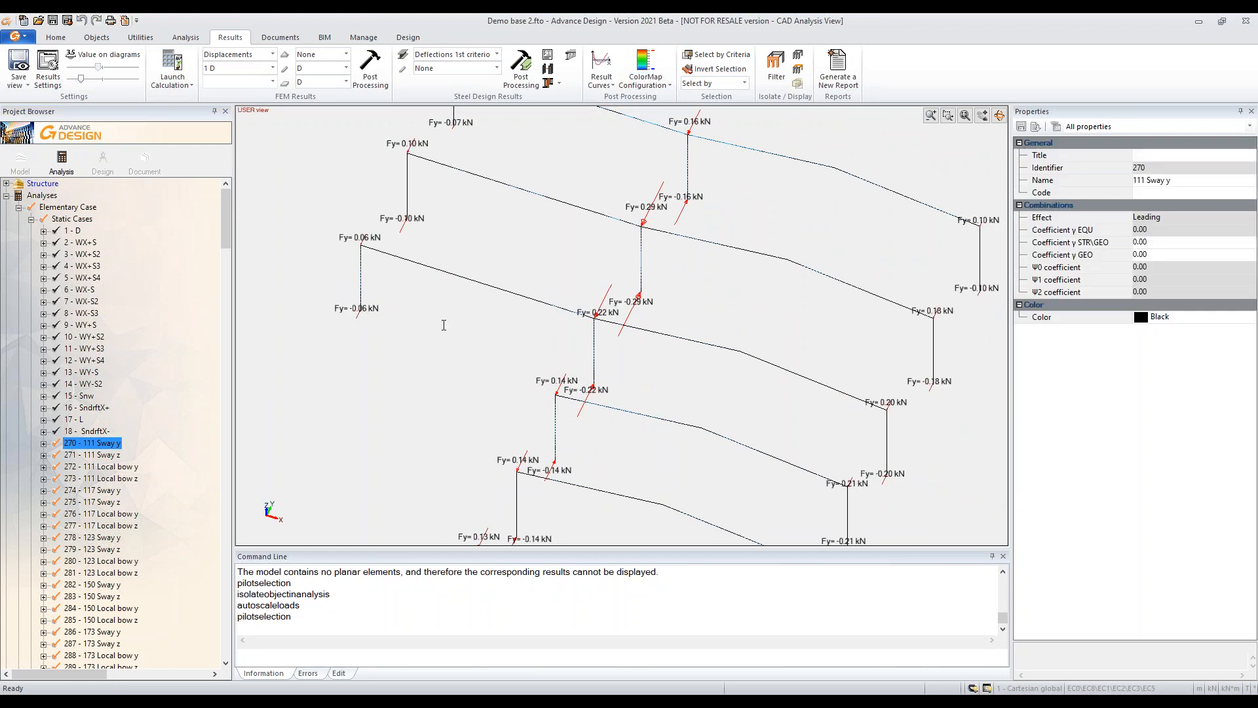
middle_click_drag(429, 348, 396, 337, "shift")
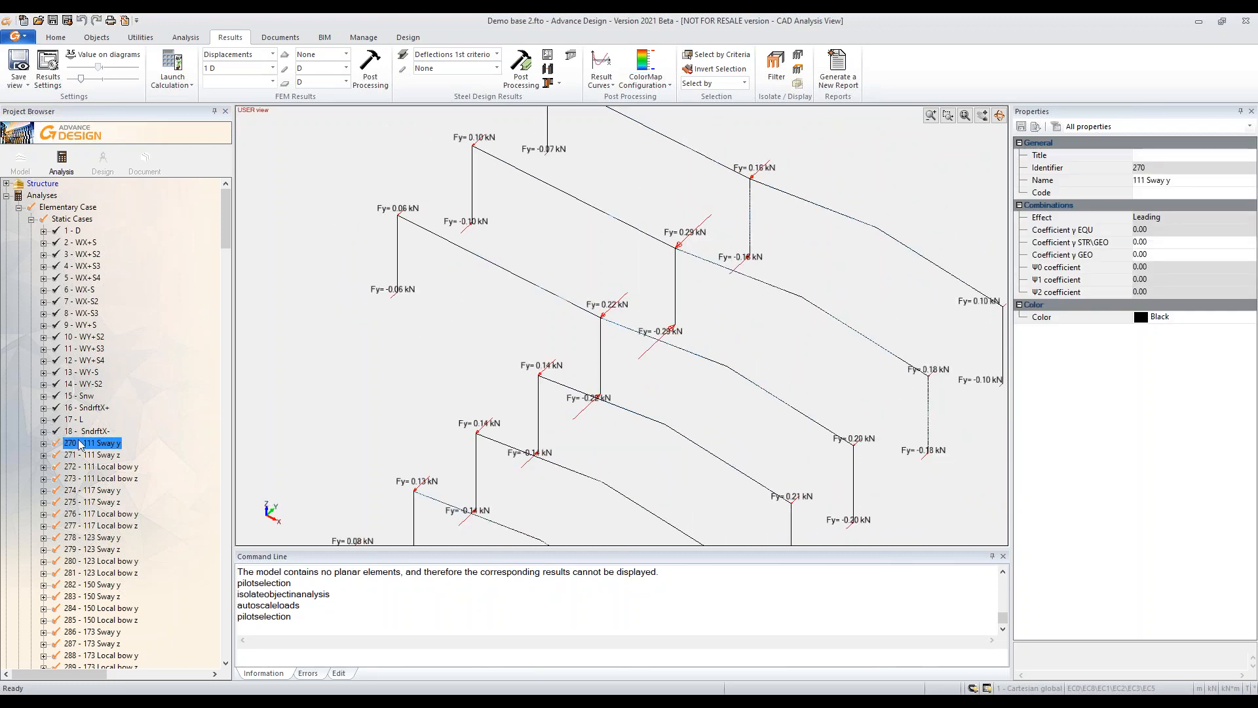
left_click(102, 478)
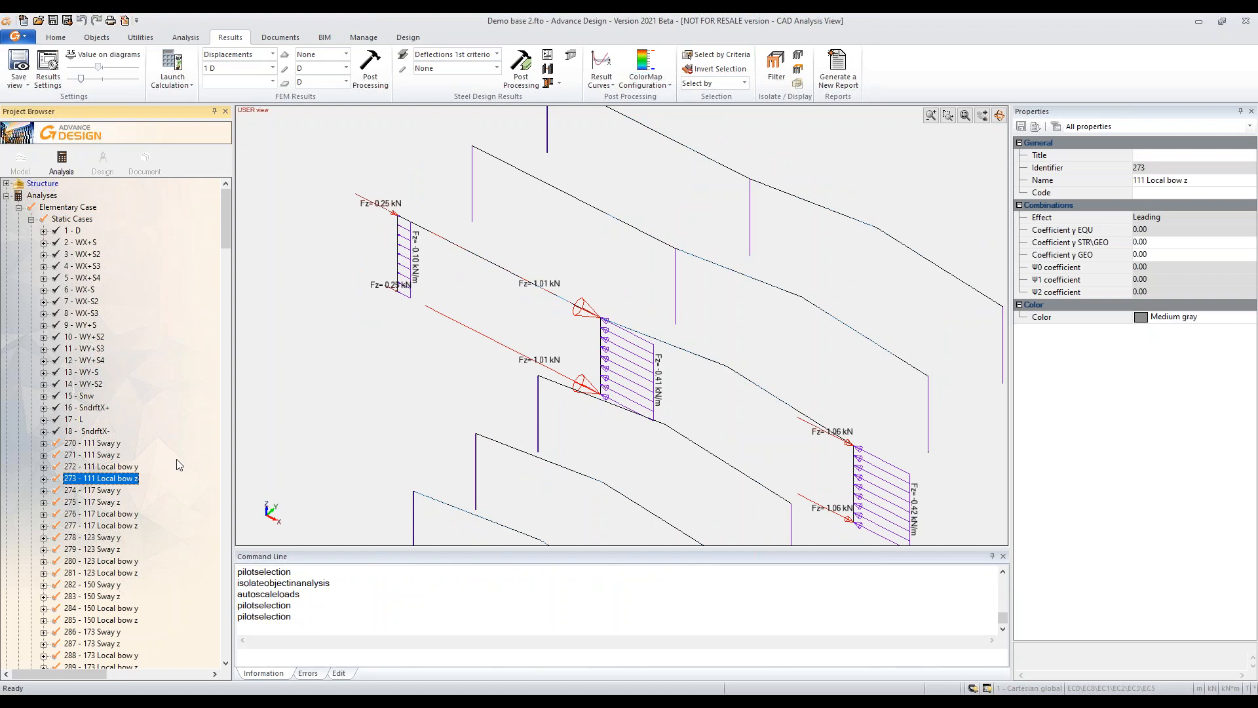
scroll(459, 358, "up", 4)
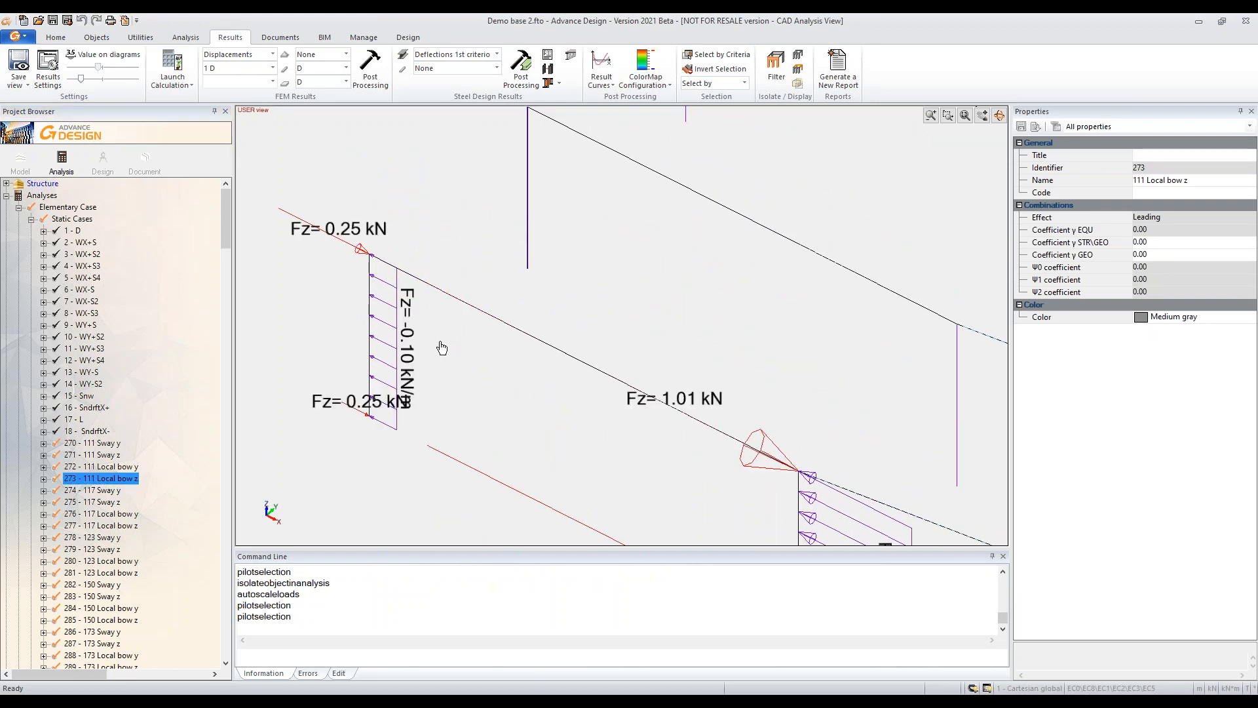
middle_click_drag(585, 418, 491, 312)
scroll(456, 313, "down", 2)
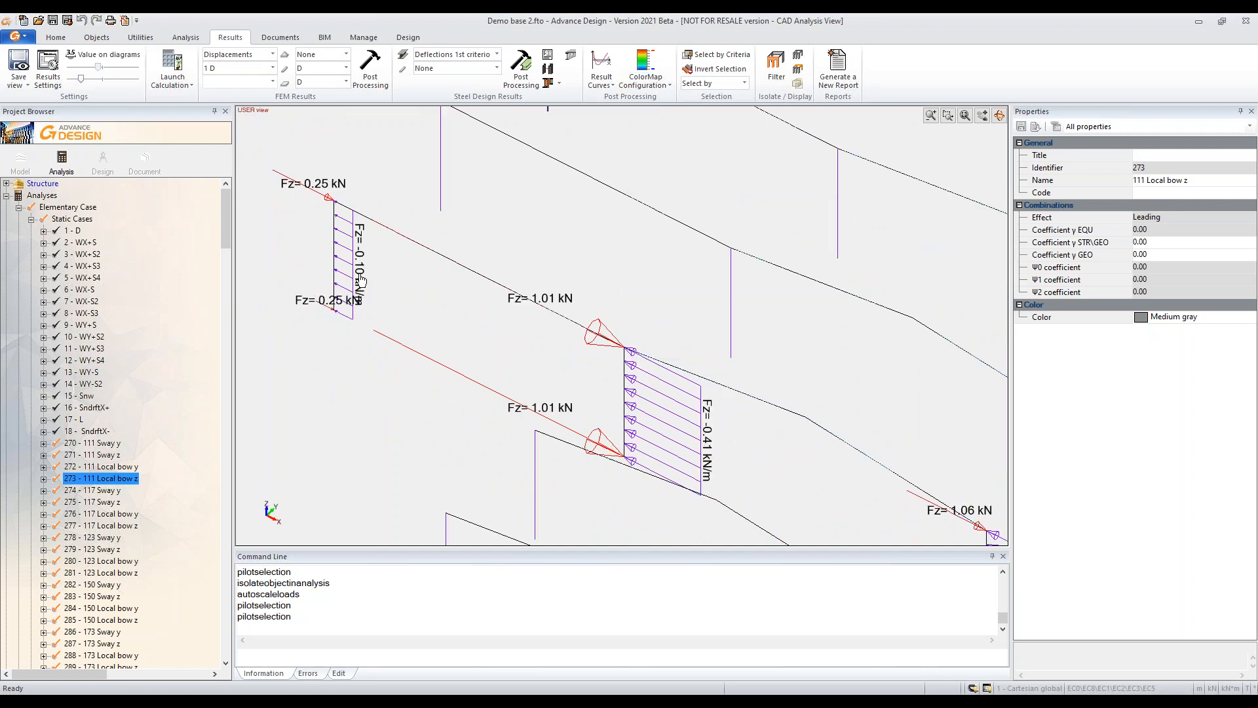
scroll(354, 284, "up", 2)
scroll(353, 283, "up", 1)
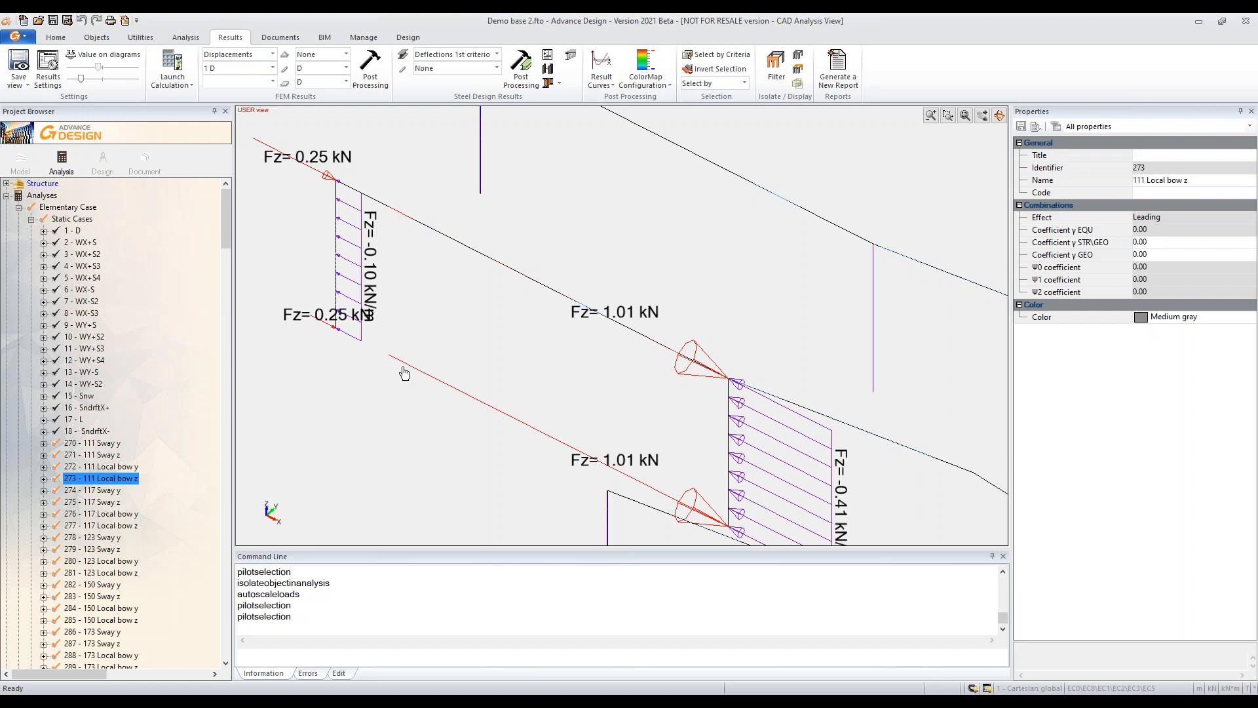
Step: Examine the generated sway and local bow imperfection cases and the combinations listed in the project browser, widening it to read full names
scroll(79, 426, "down", 7)
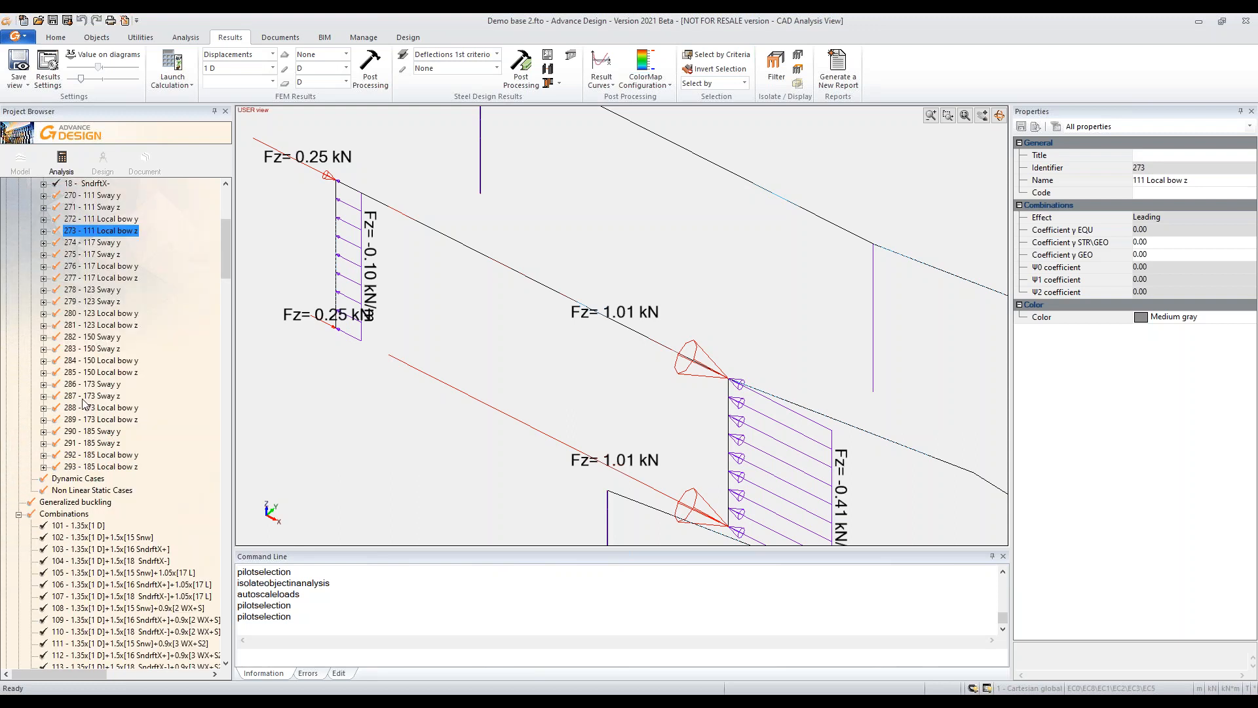
scroll(104, 389, "up", 5)
scroll(103, 388, "down", 5)
scroll(118, 367, "down", 20)
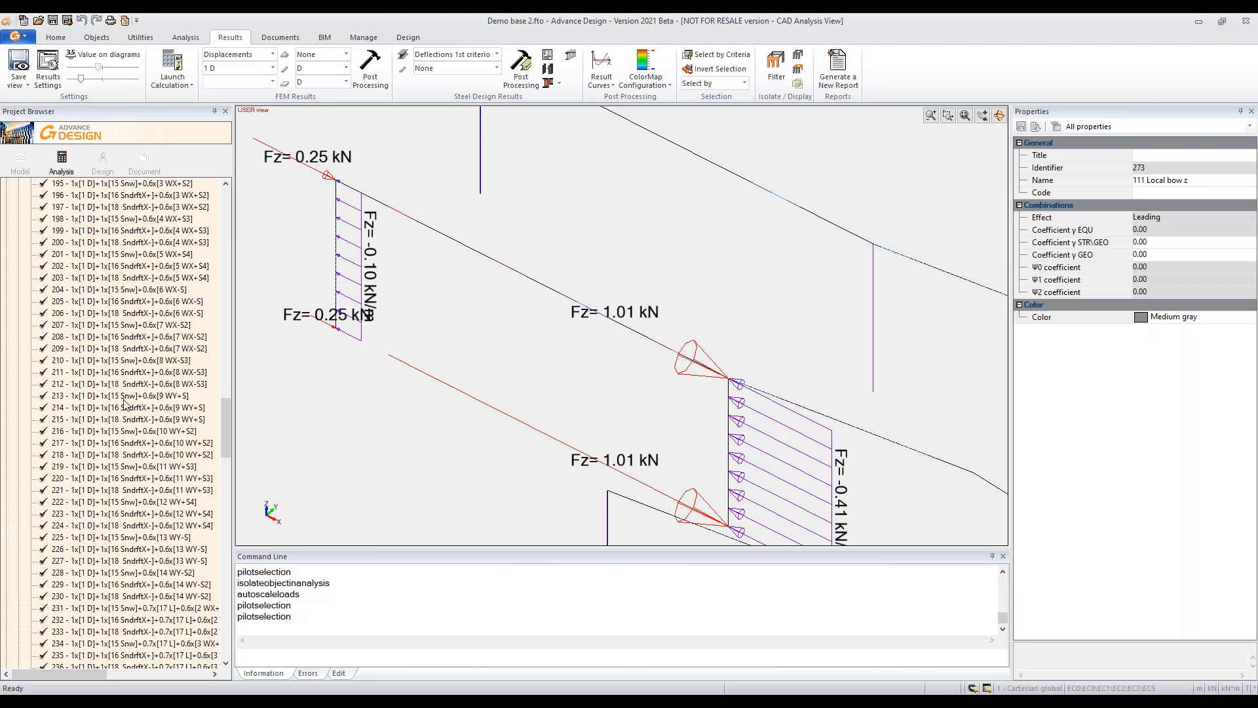
middle_click_drag(308, 418, 425, 407)
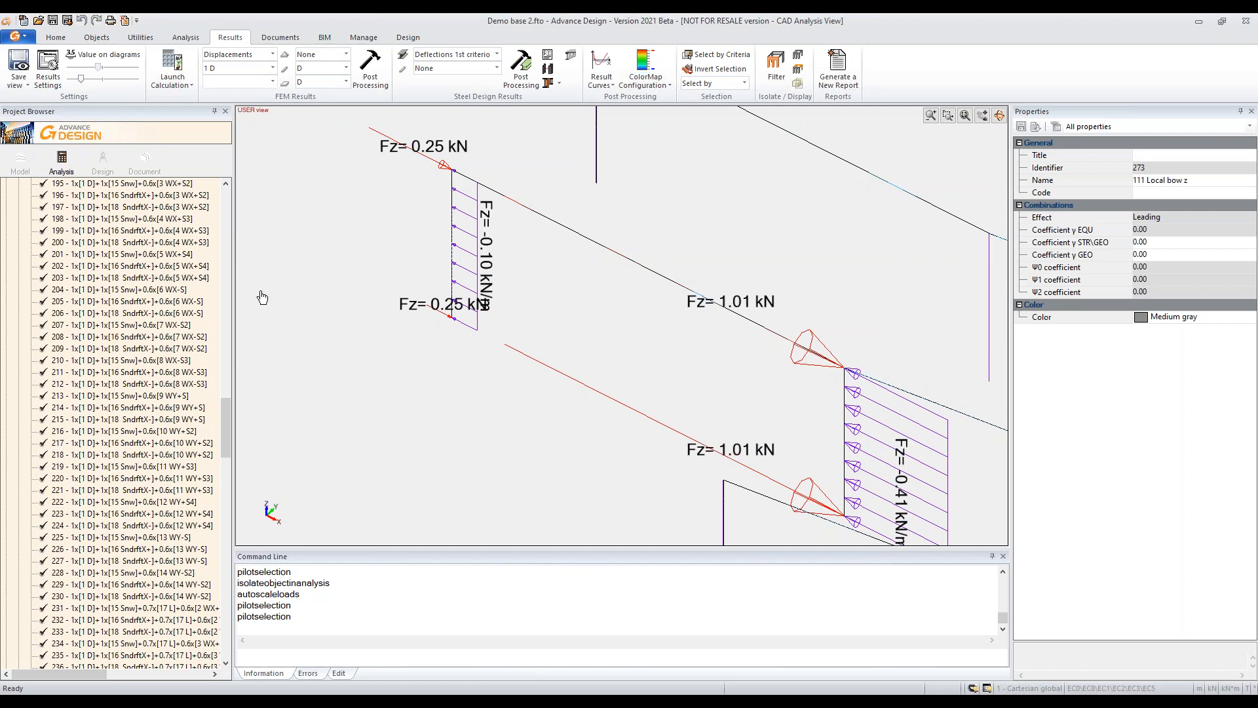
left_click_drag(234, 311, 313, 315)
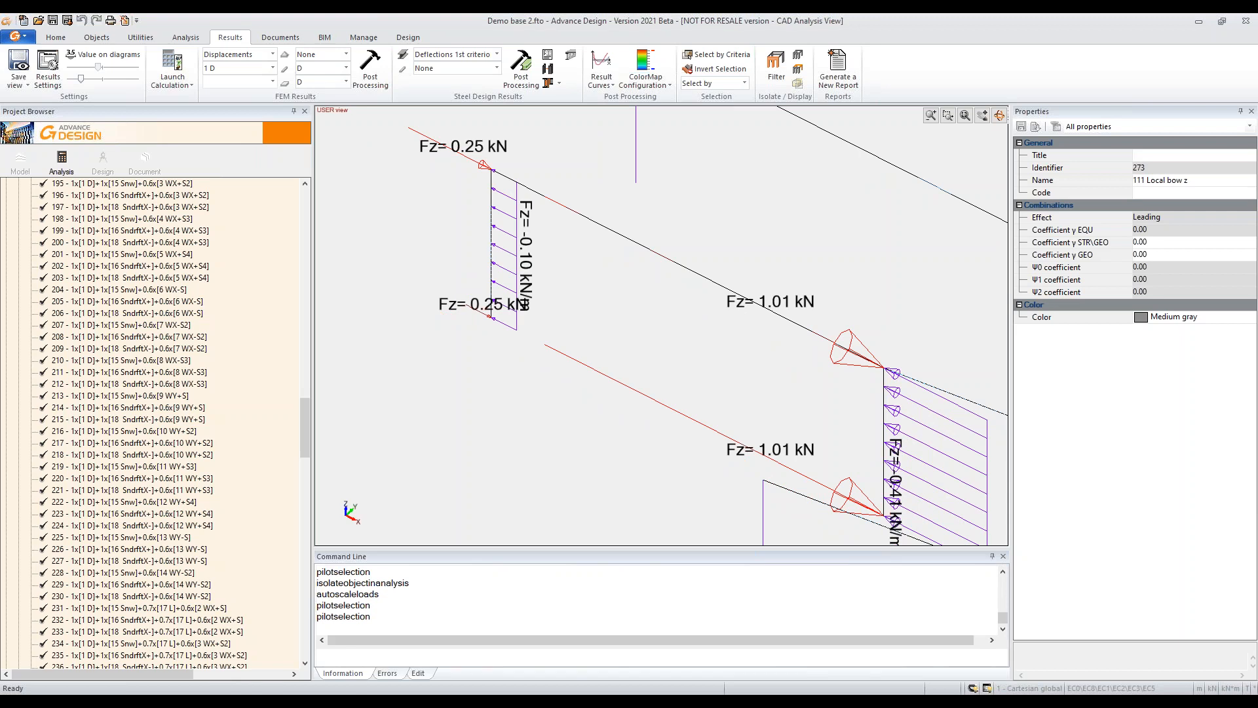
left_click_drag(308, 420, 362, 268)
scroll(483, 273, "down", 2)
scroll(758, 337, "down", 3)
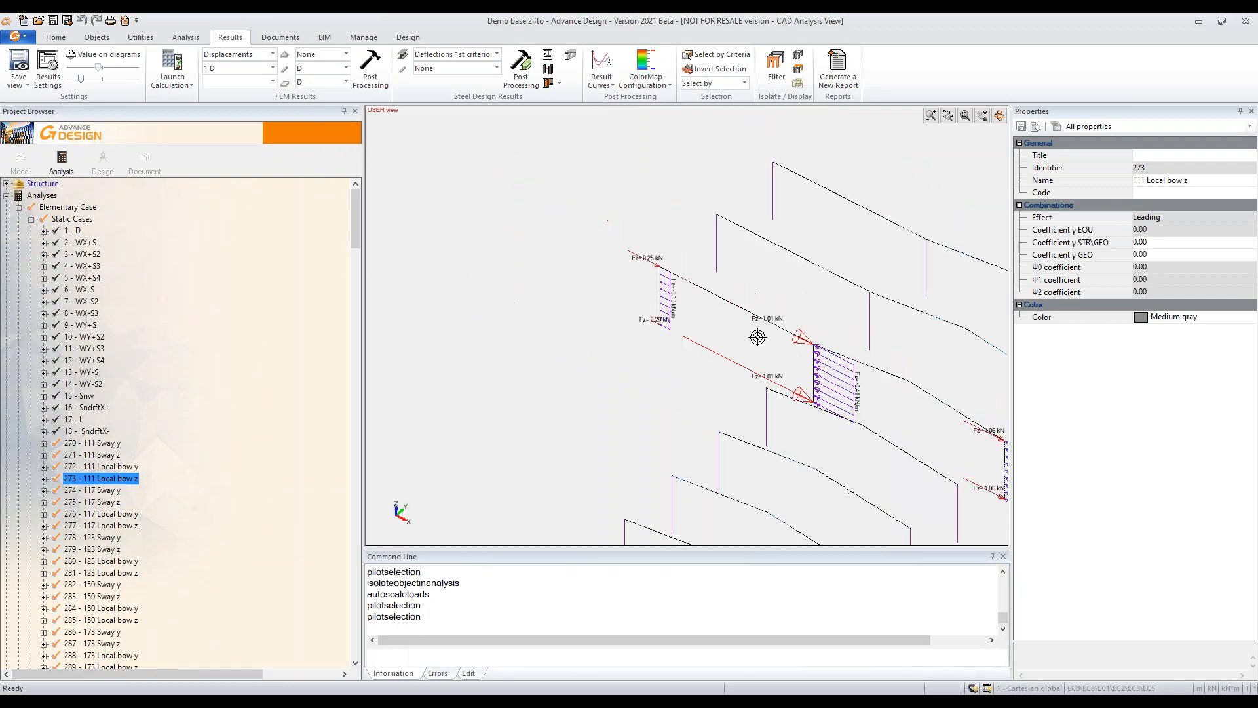
middle_click_drag(718, 322, 545, 336)
left_click_drag(363, 362, 269, 362)
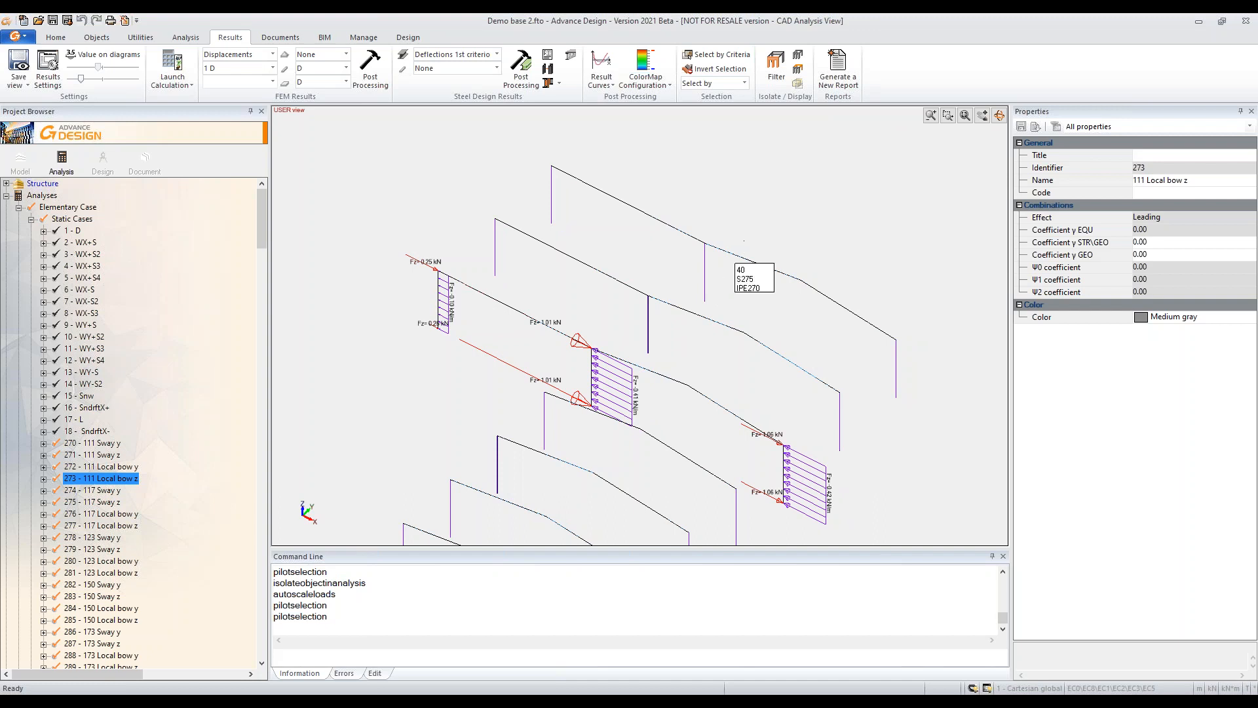
Step: Clear the 111 Local bow z loads from the view and select IPE270 rafter 39
scroll(452, 288, "up", 4)
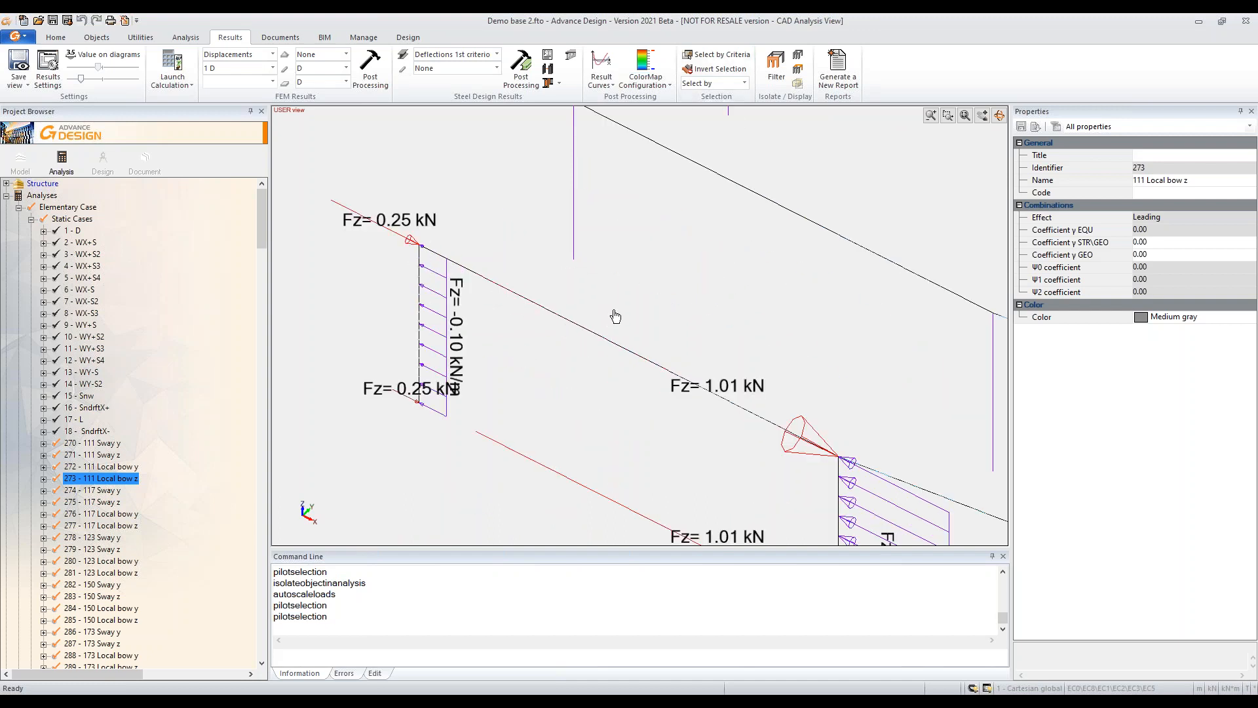
left_click(600, 337)
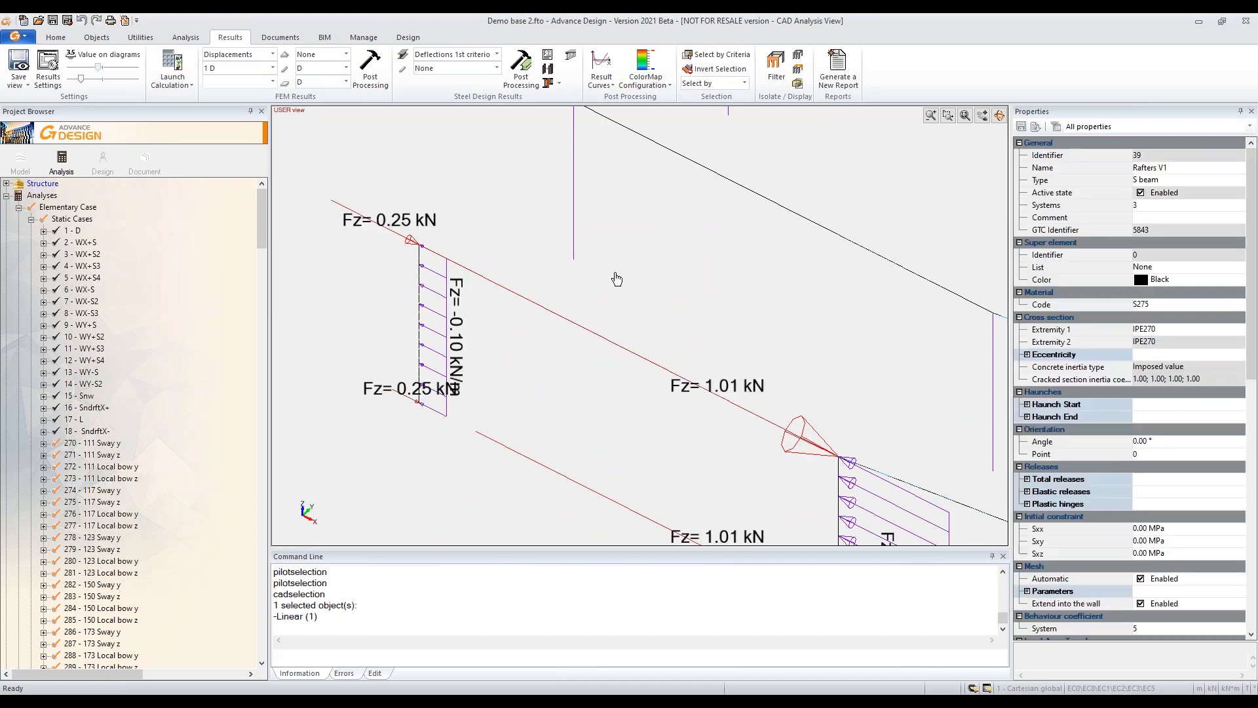
key("Escape")
left_click(72, 219)
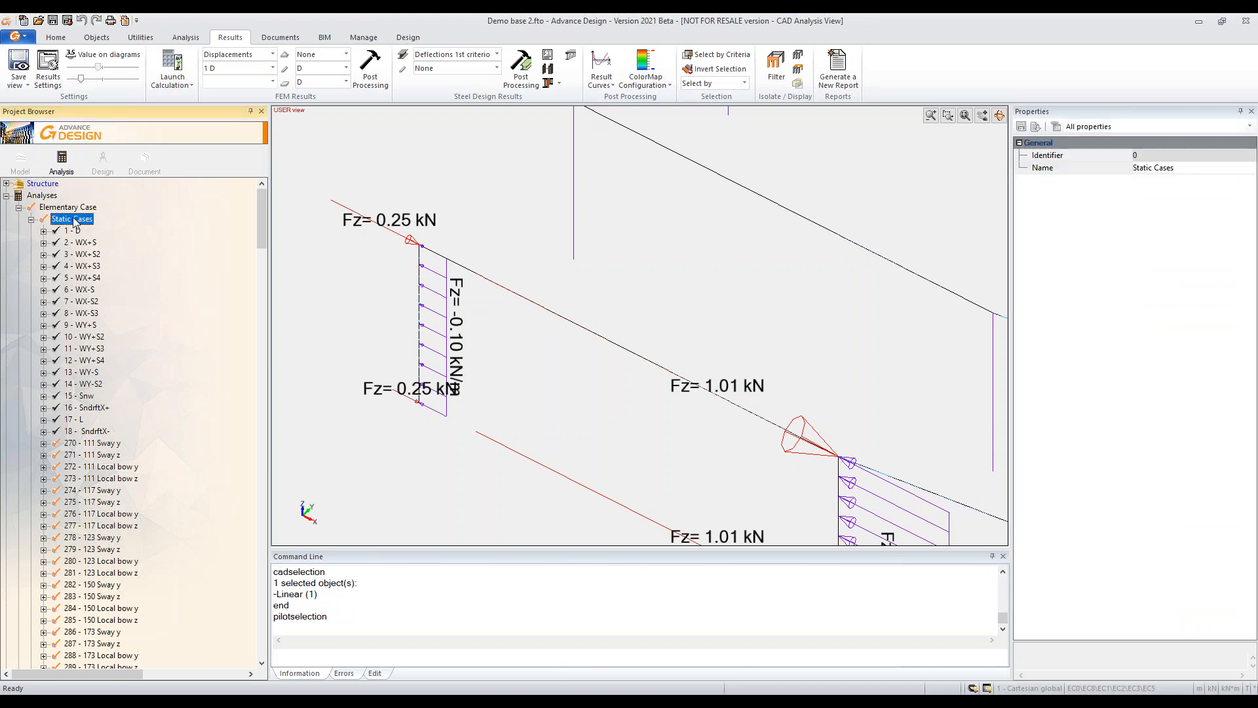
left_click(131, 479)
left_click(612, 347)
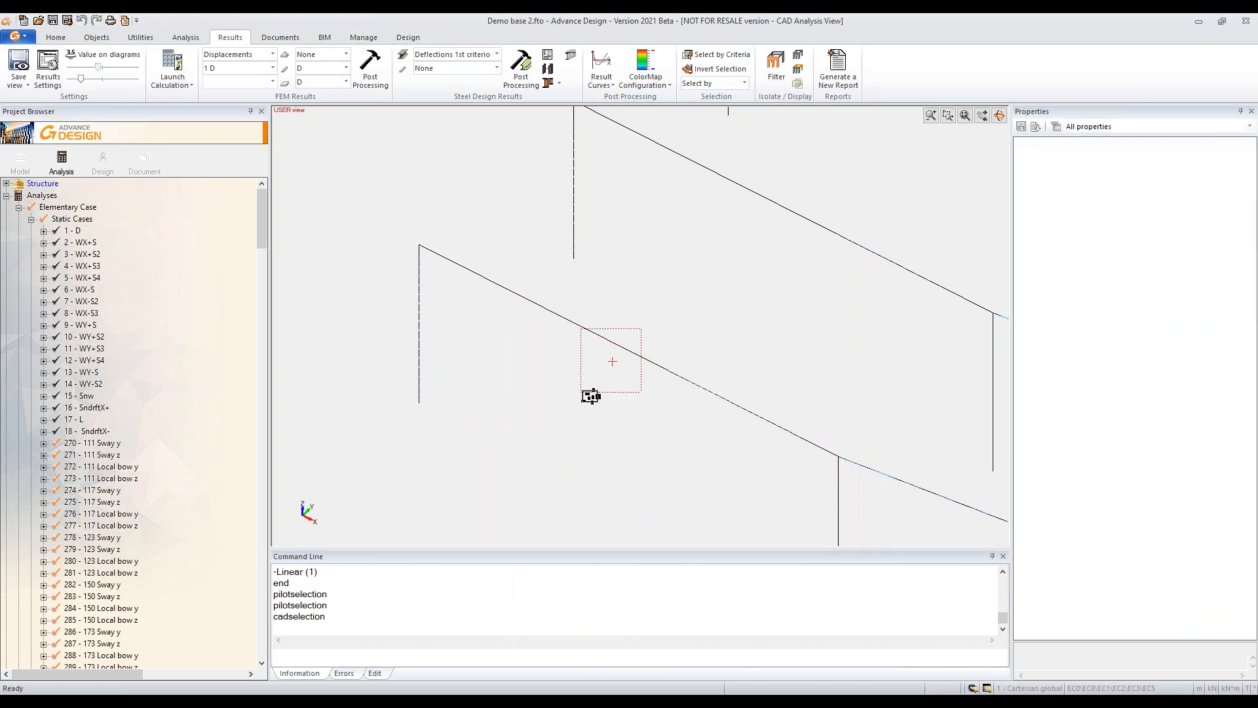
scroll(639, 354, "down", 2)
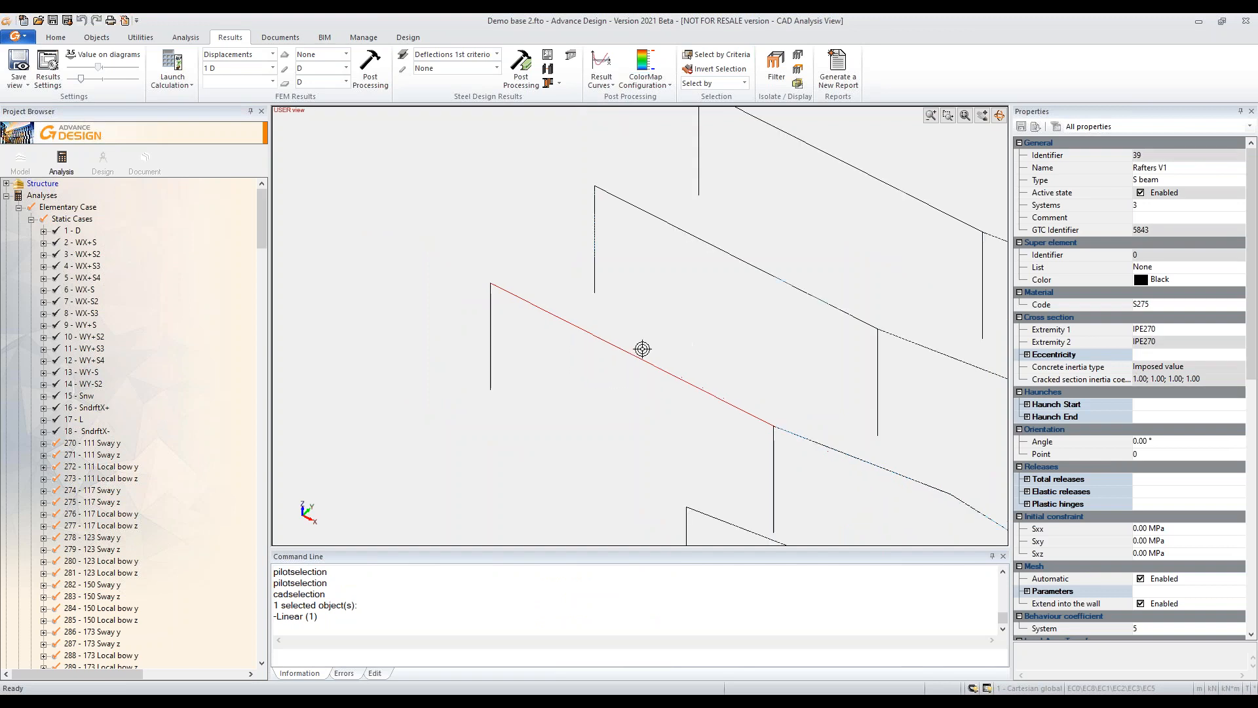
Step: Open the shape sheet of rafter 39 and review its deflections, cross sections strength and elements stability results
left_click(548, 56)
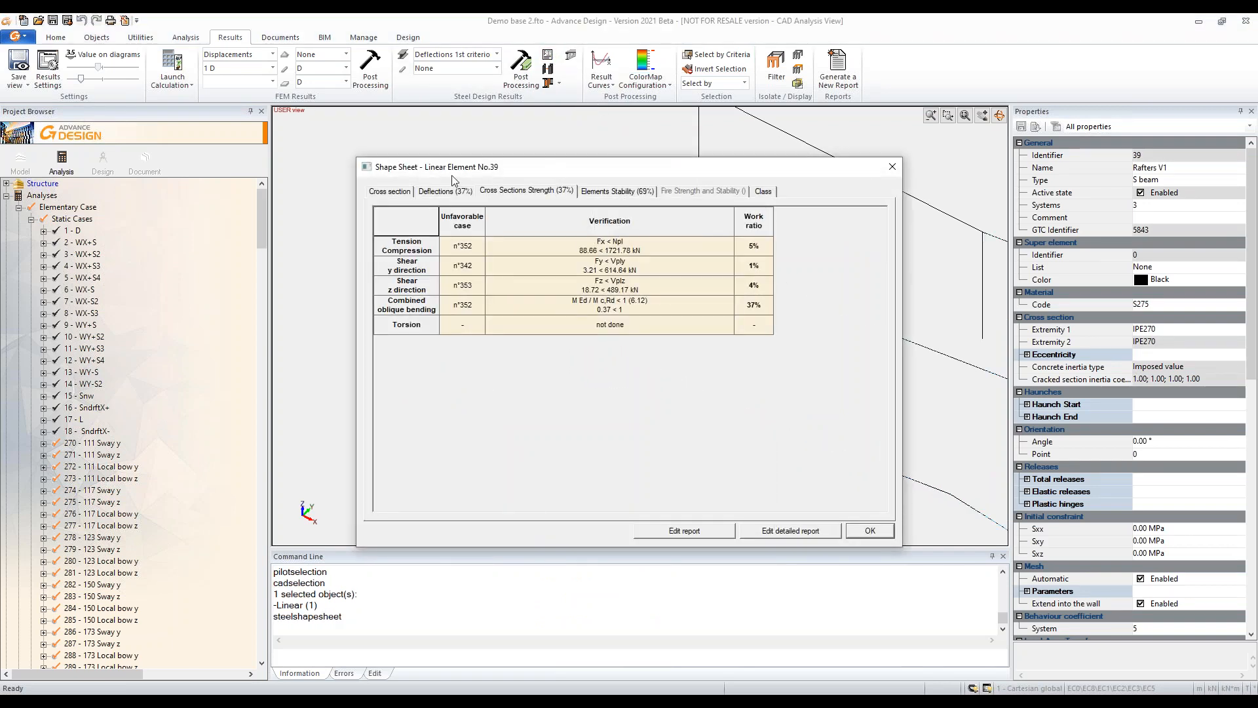
left_click(402, 192)
left_click(443, 192)
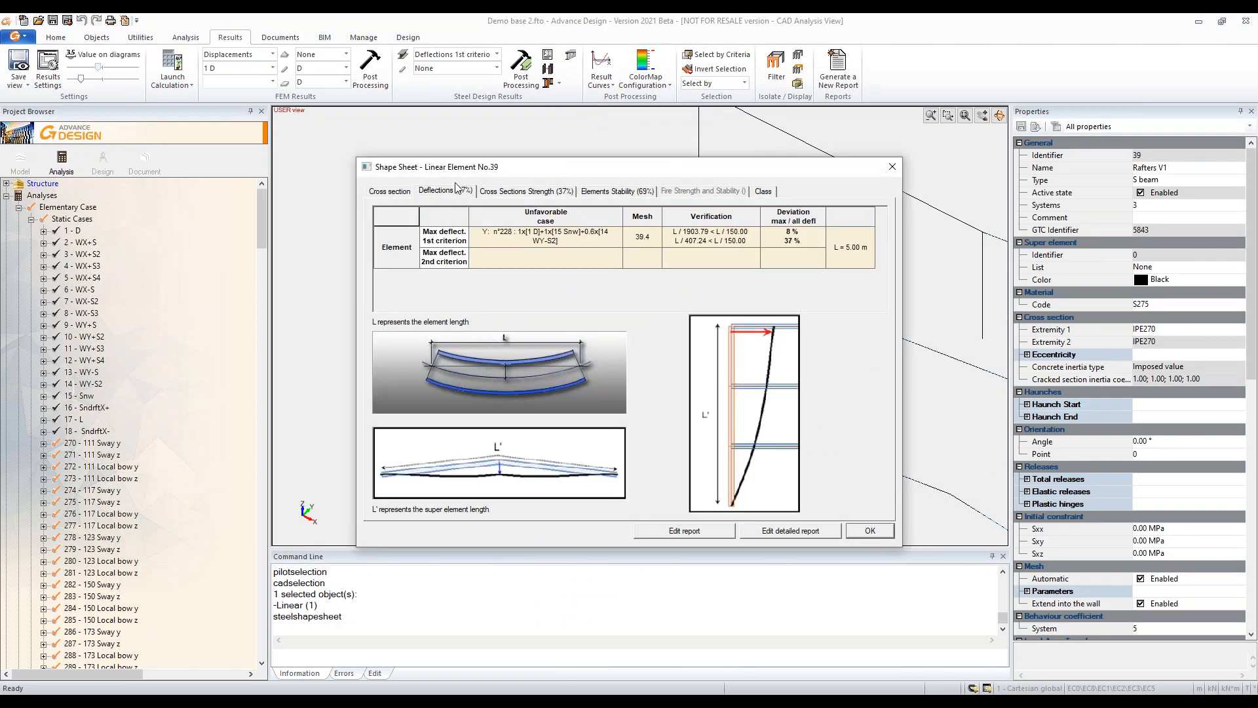
left_click(521, 194)
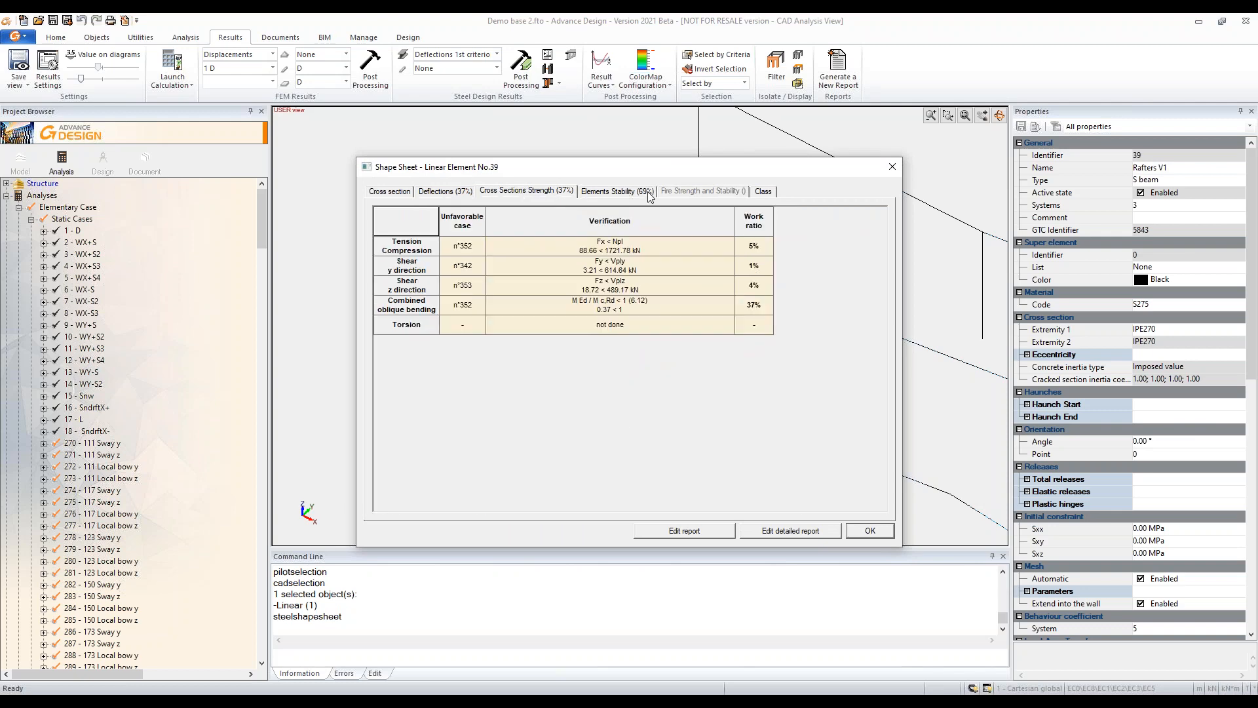
left_click(626, 192)
Step: Generate the detailed report for rafter 39, examine its verification cases with imperfections, and close the report and shape sheet
left_click(808, 531)
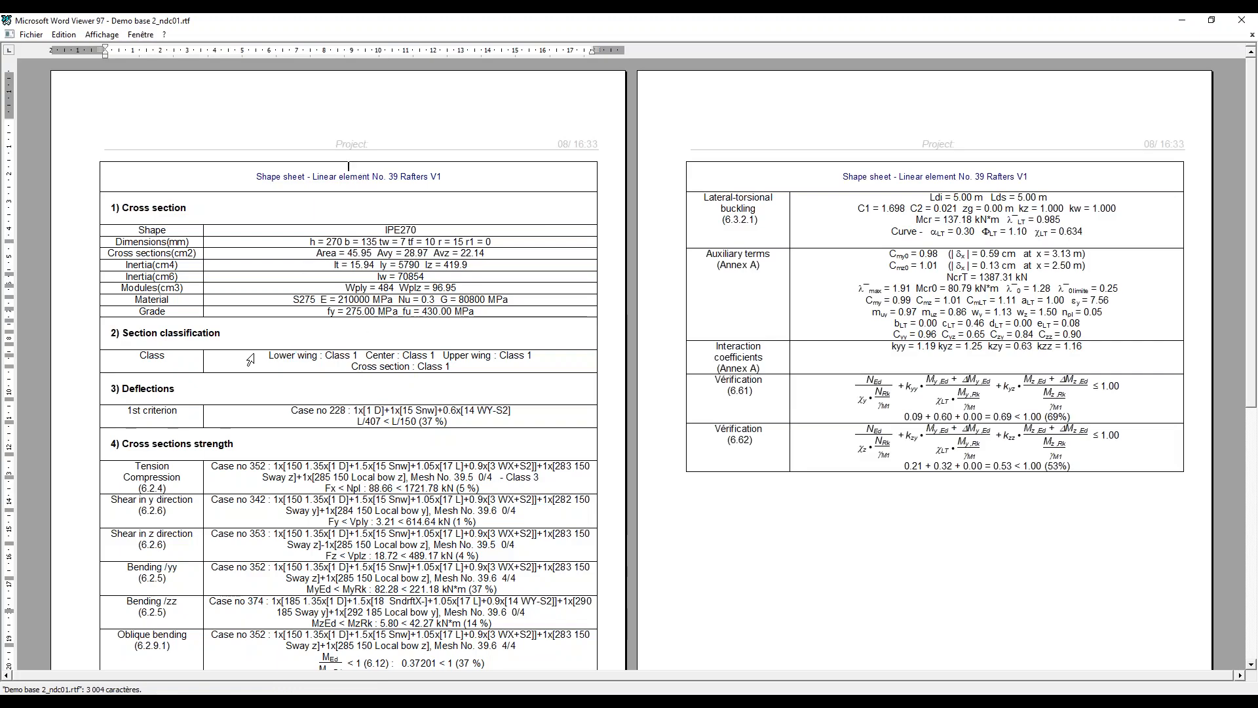
scroll(195, 288, "down", 5)
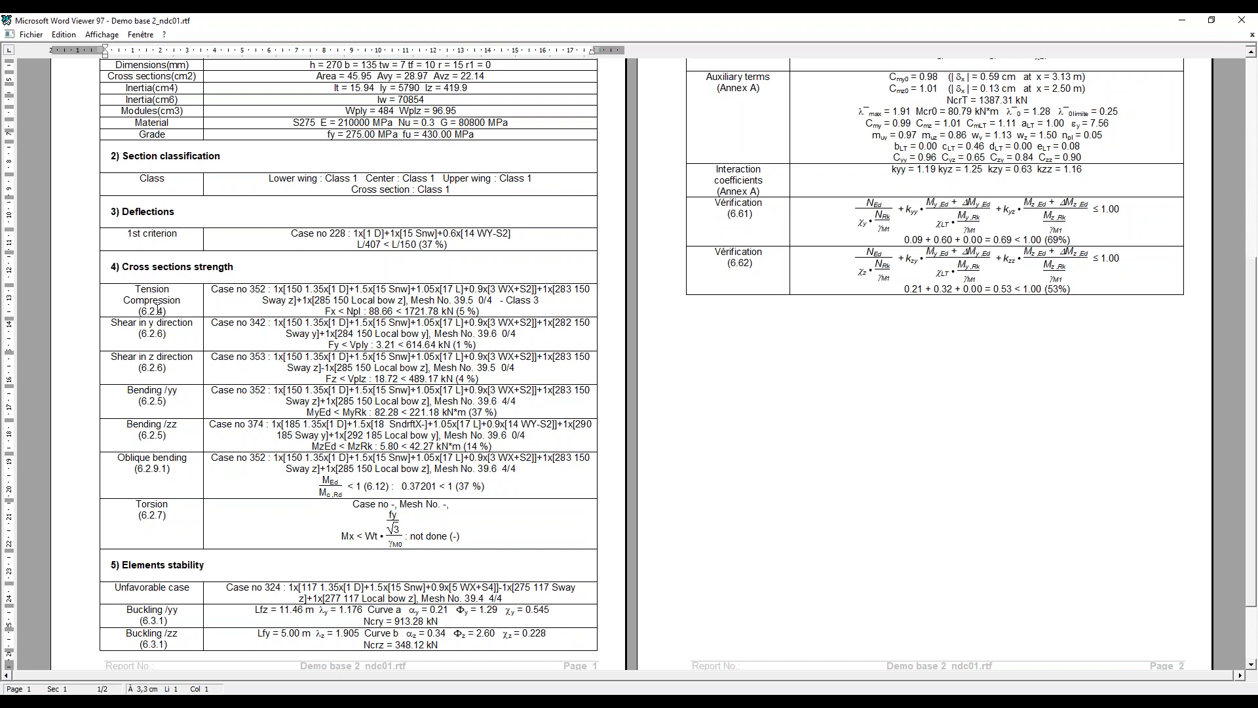
scroll(198, 331, "down", 2)
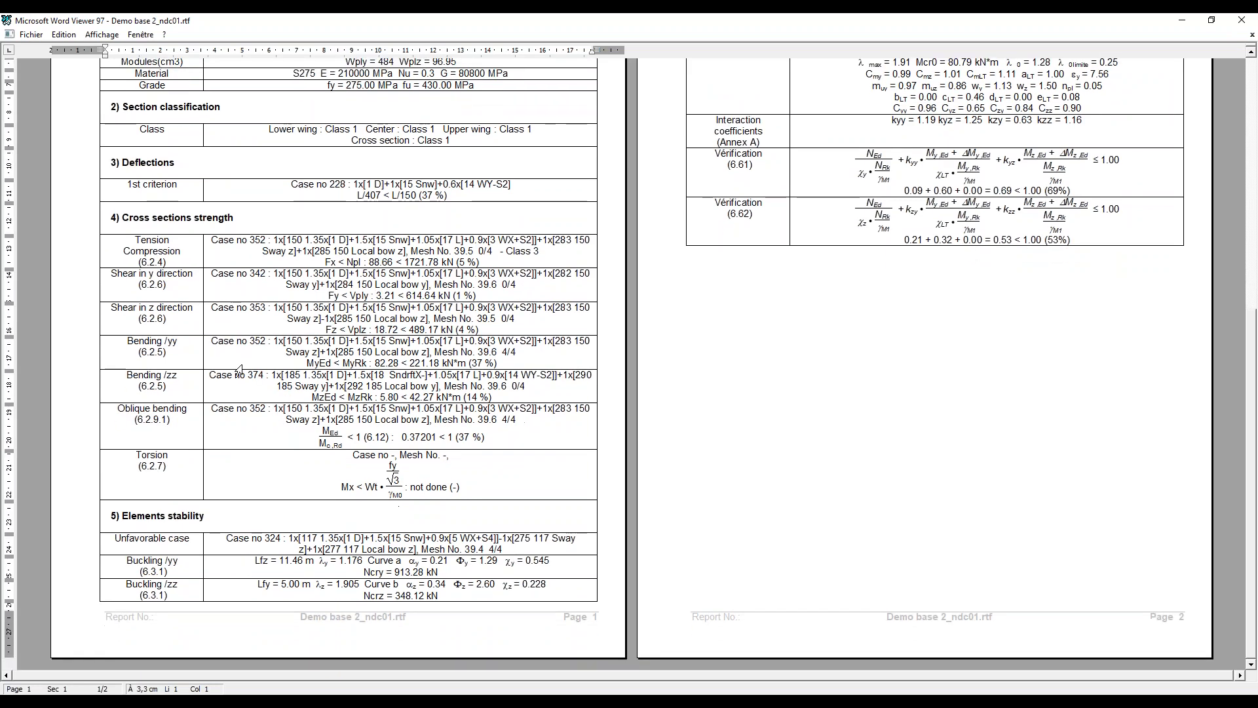
scroll(600, 451, "up", 6)
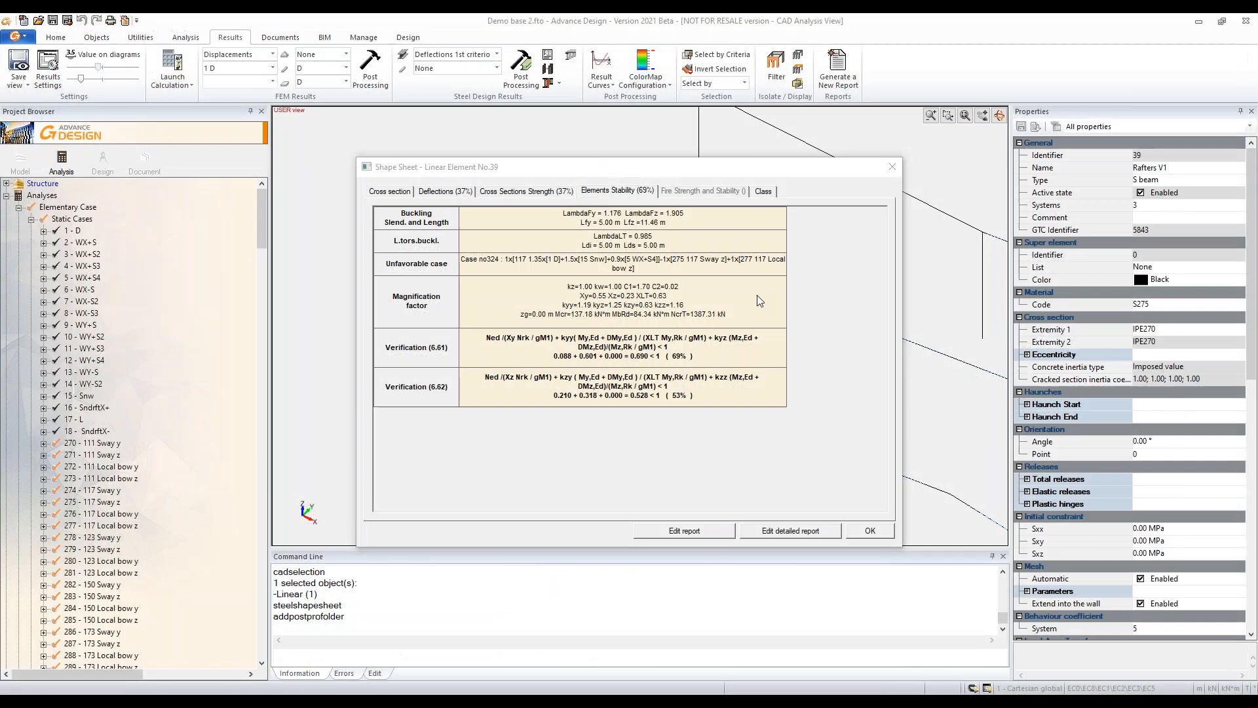
left_click(1241, 20)
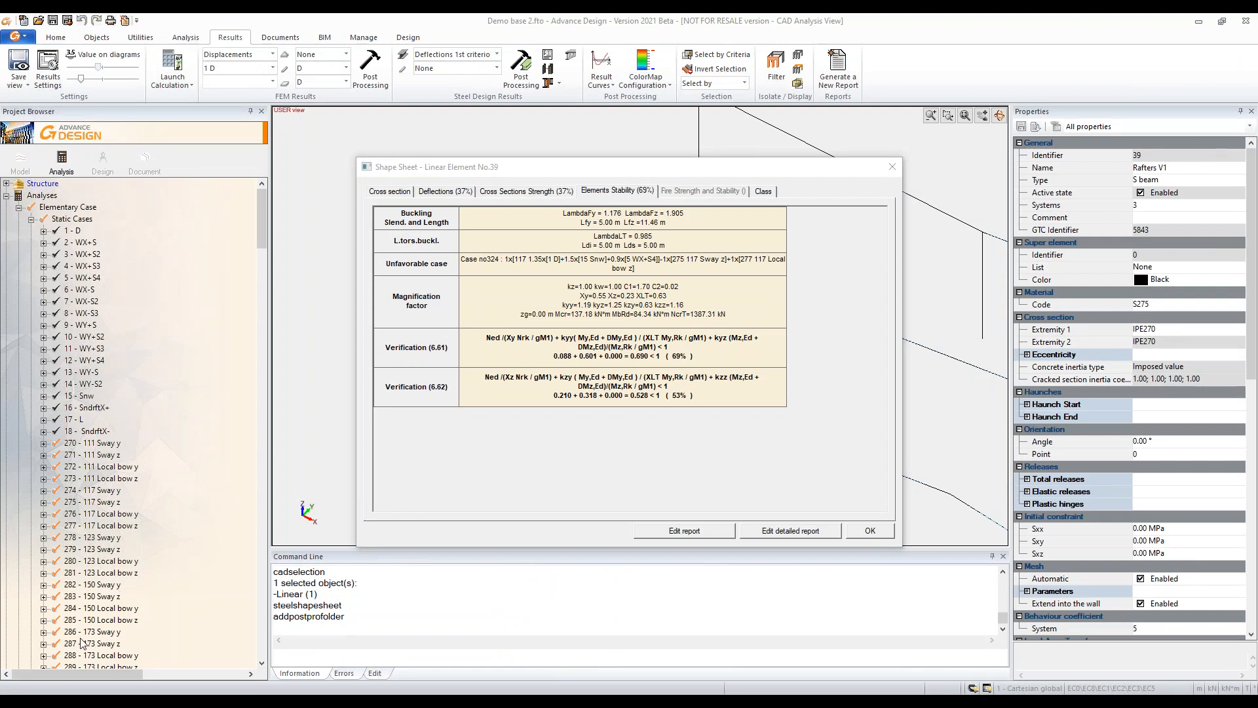
left_click(870, 531)
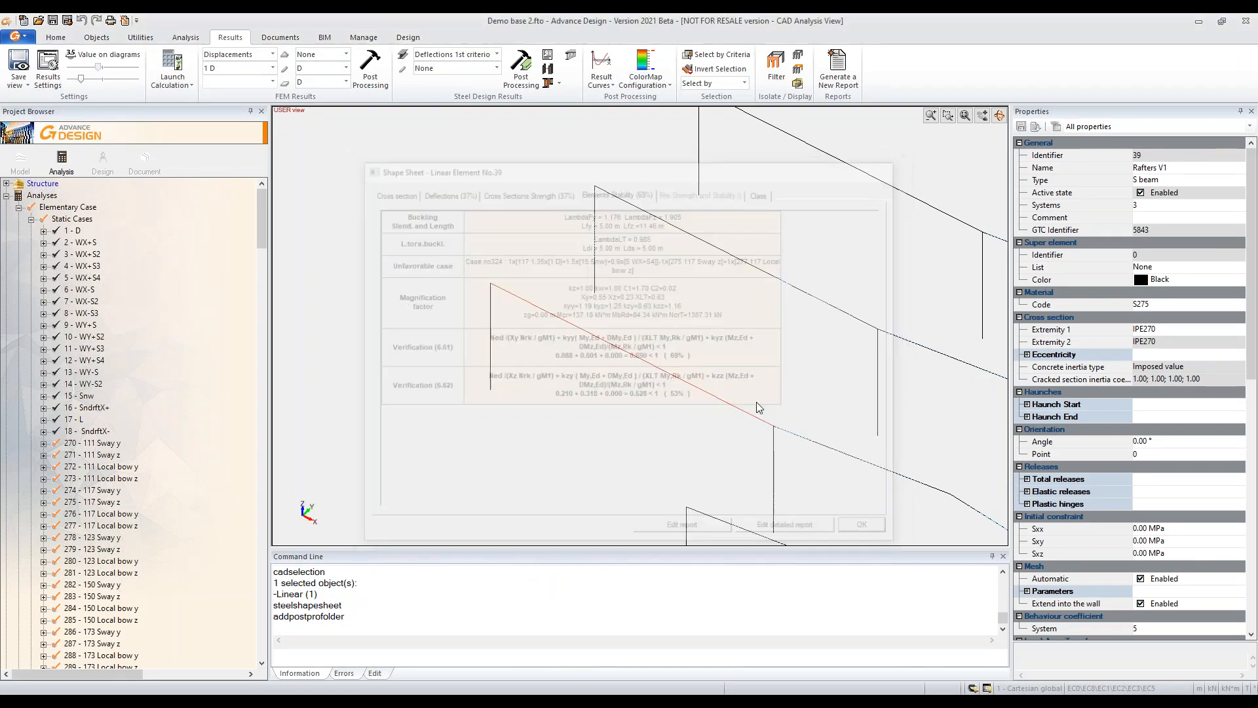
Step: Deselect the rafter, fit the view and redisplay the whole structure with its systems expanded
middle_click(583, 420)
middle_click(583, 421)
key("Escape")
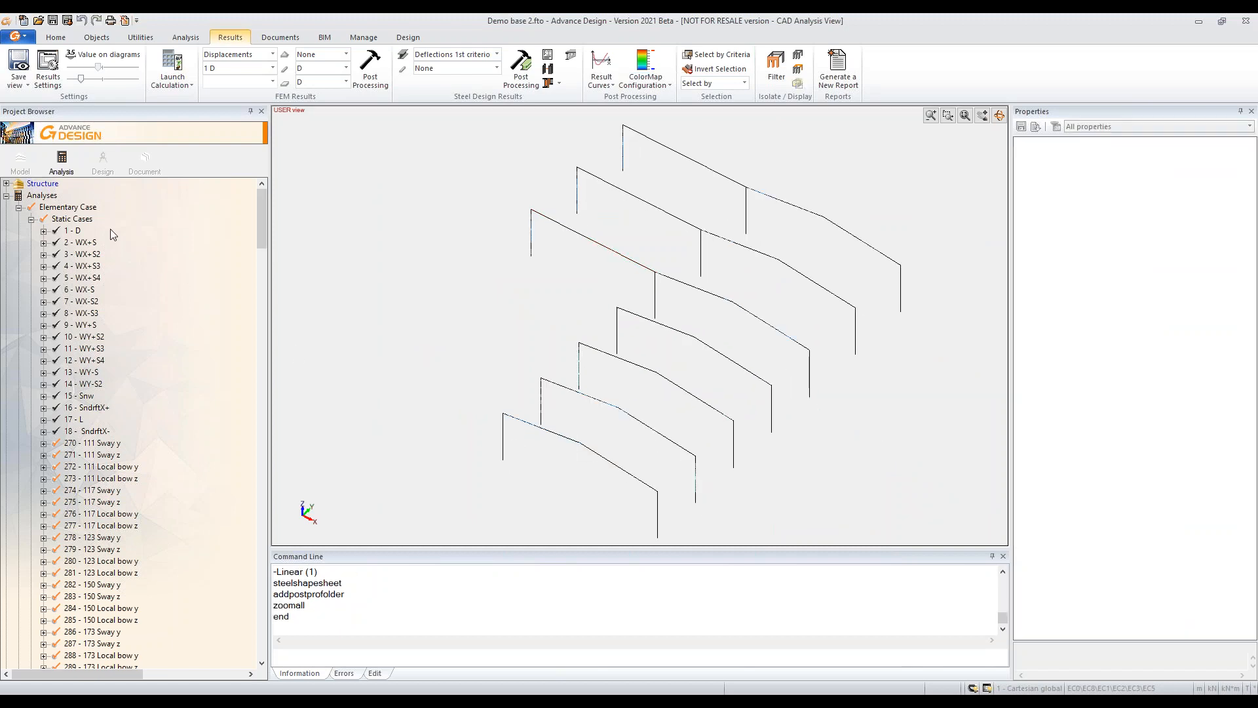
left_click(36, 183)
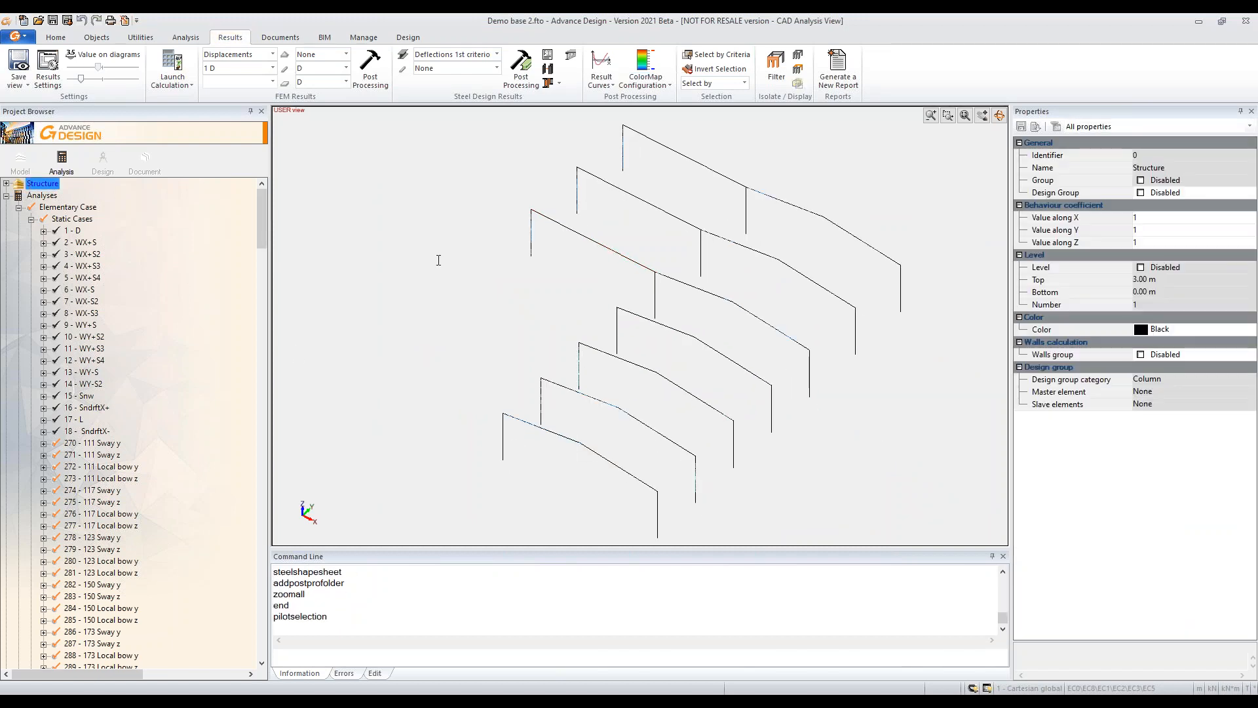
left_click(6, 184)
double_click(42, 185)
double_click(41, 185)
Step: Select the UPN300 floor beam 197 beside the stairs and inspect its Extremity 1 cross section
scroll(745, 500, "up", 5)
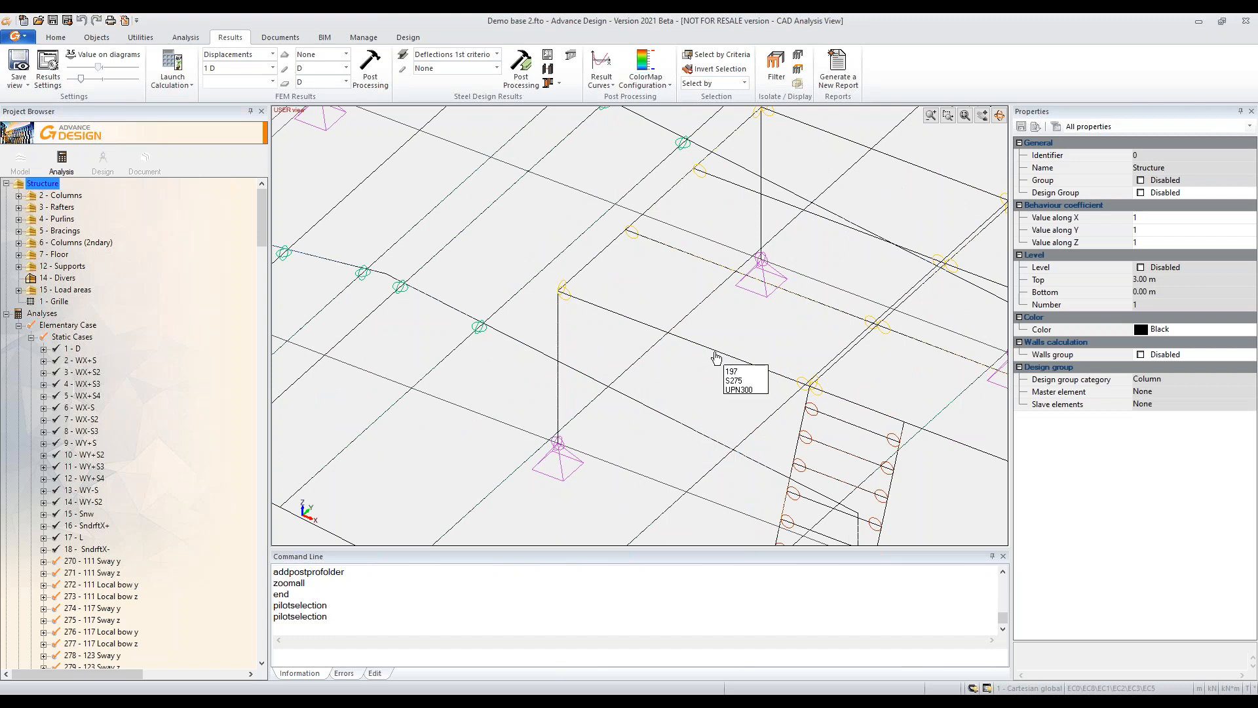
left_click(717, 356)
scroll(739, 415, "down", 3)
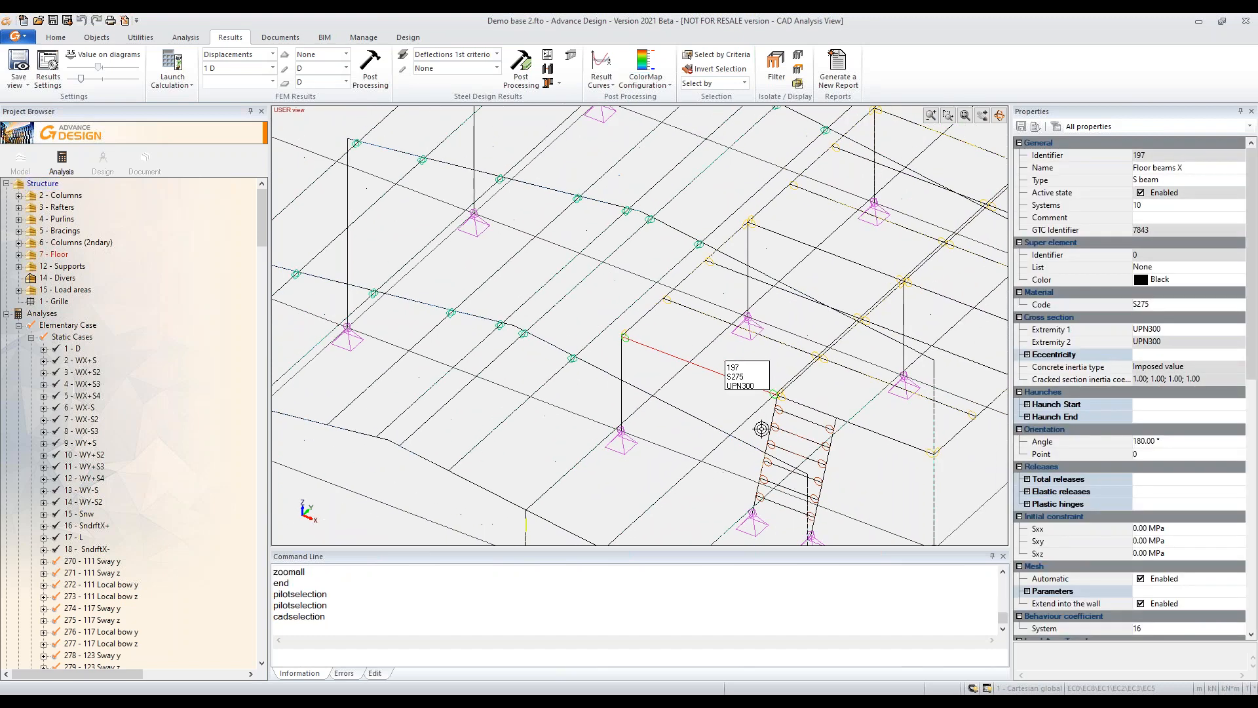
left_click(1173, 330)
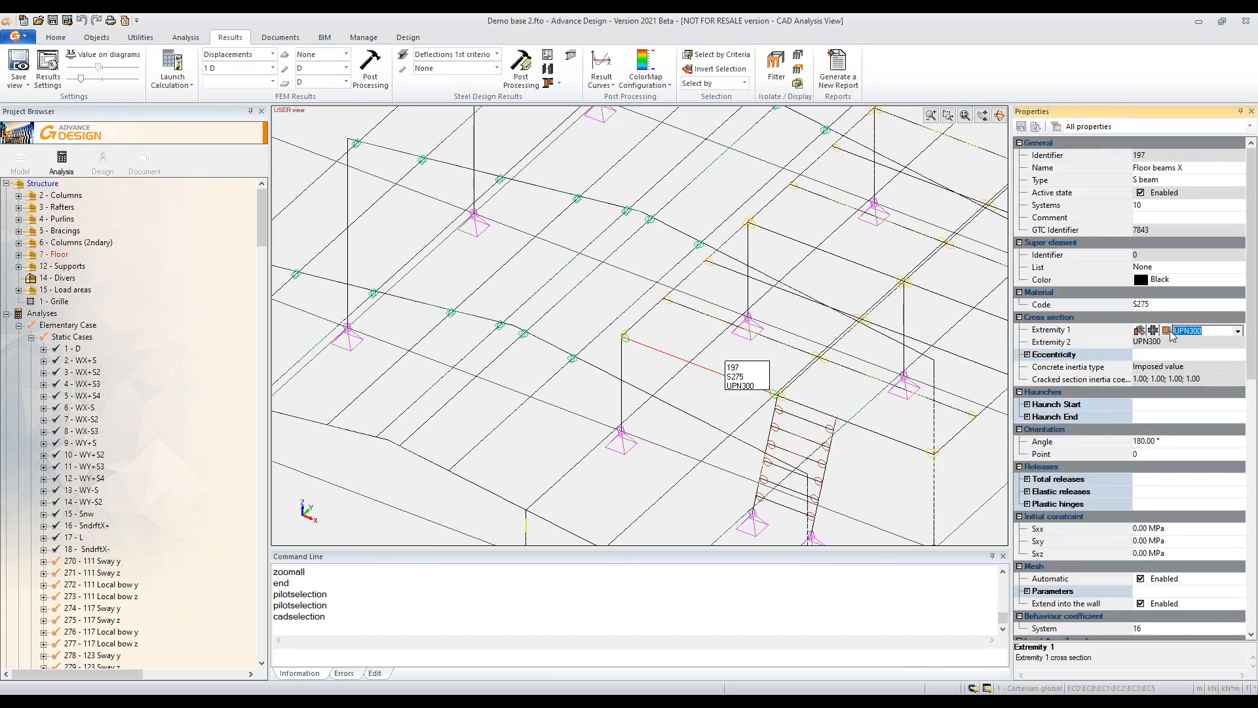
key("Return")
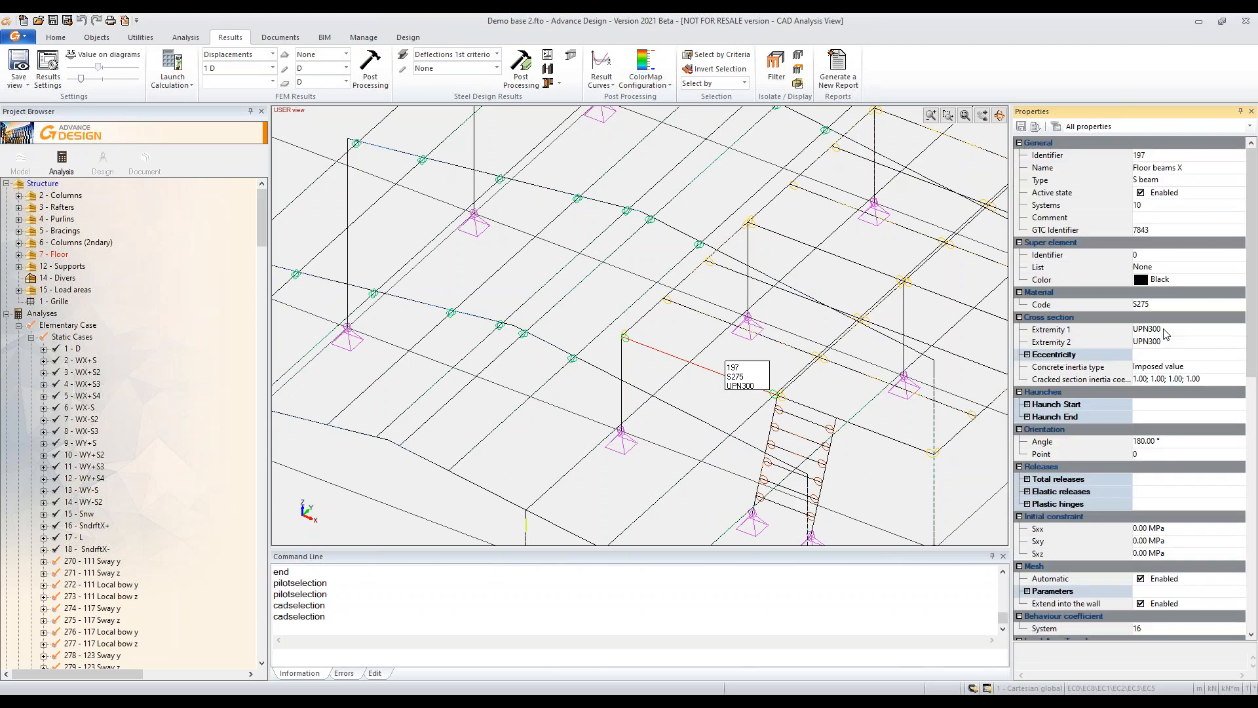
double_click(1157, 331)
left_click(735, 310)
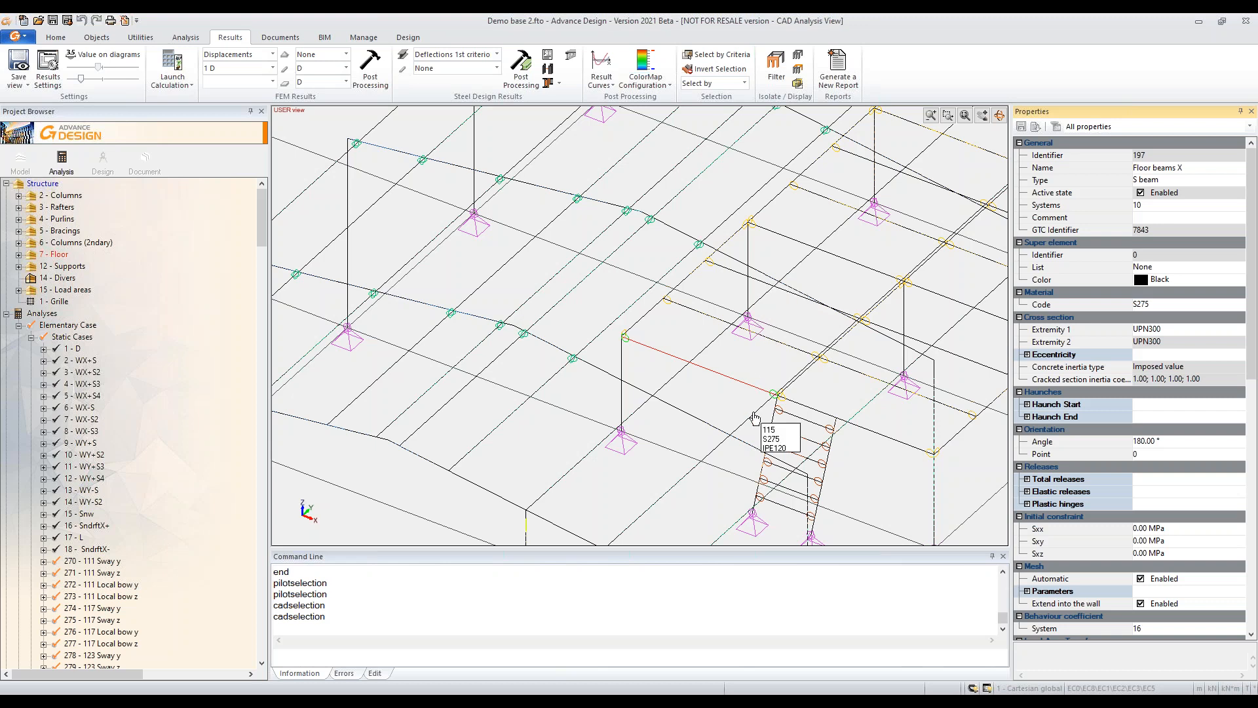
Step: Open the 2nd order stability parameters definition in the floor beam's steelwork design properties
scroll(773, 396, "down", 1)
scroll(1132, 425, "down", 15)
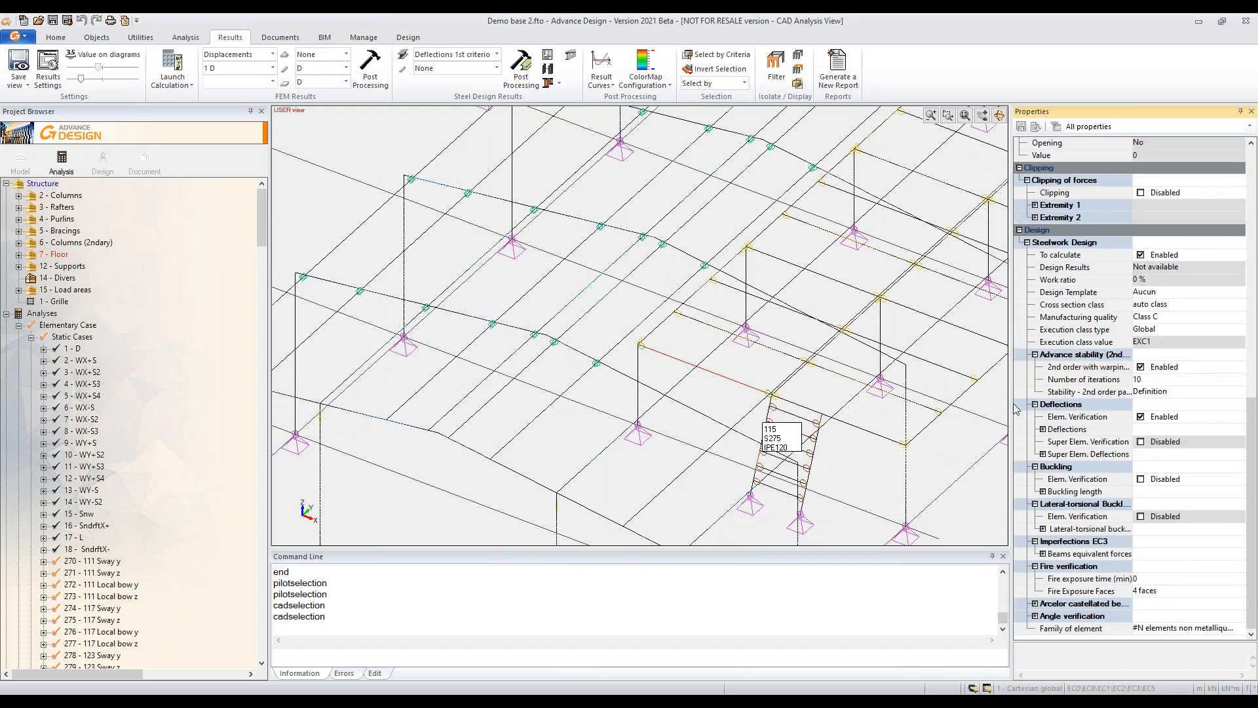
left_click_drag(1015, 406, 942, 407)
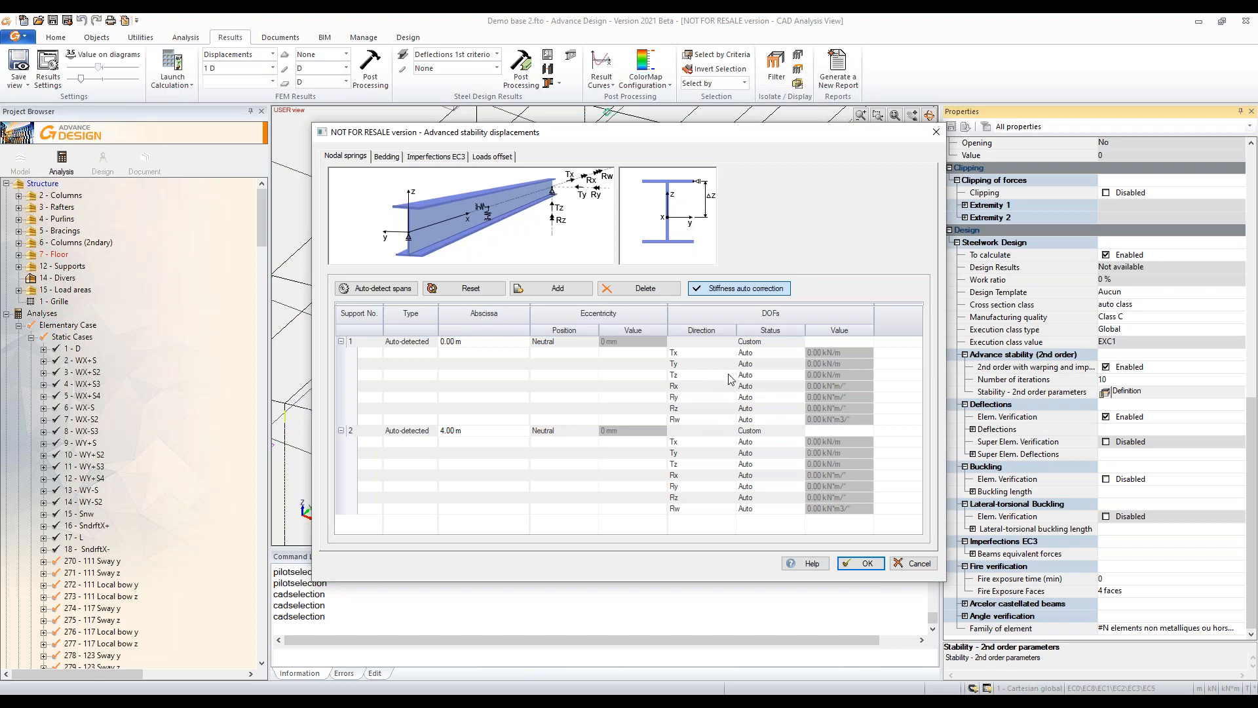
Step: Set the nodal spring statuses of support 1 to Fixed for Rx and Free for Ry and Rz
left_click(767, 386)
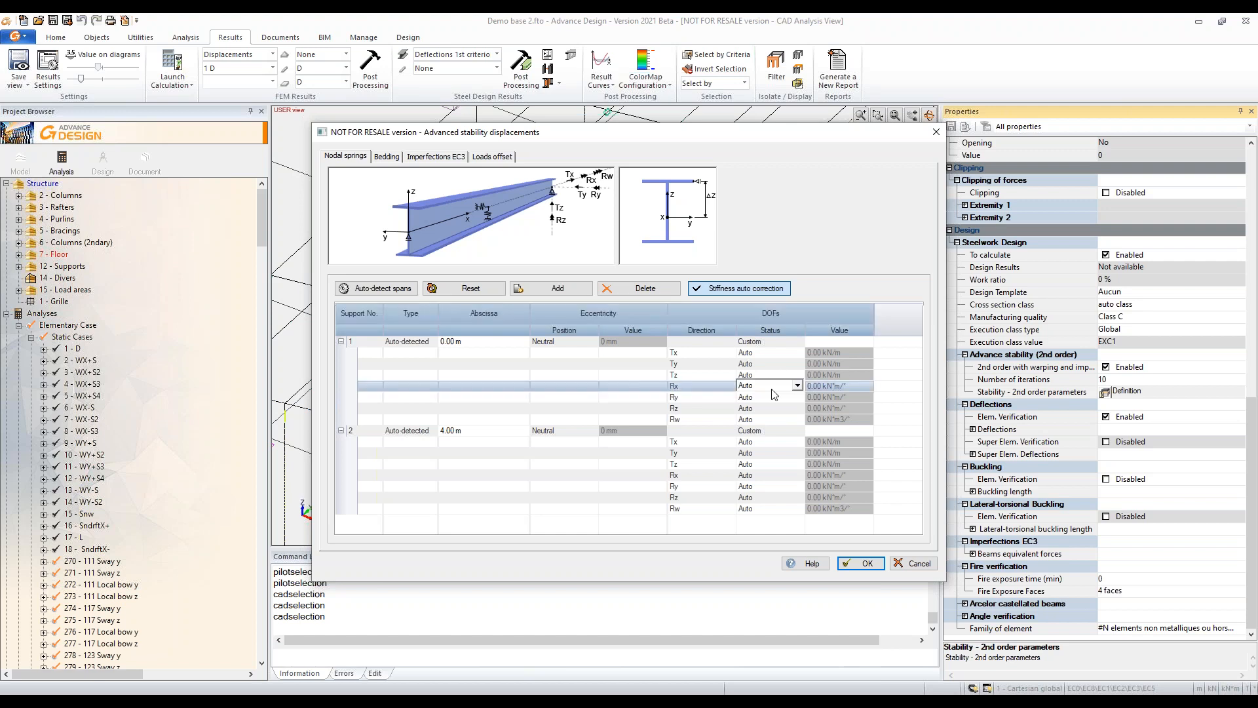
left_click(797, 387)
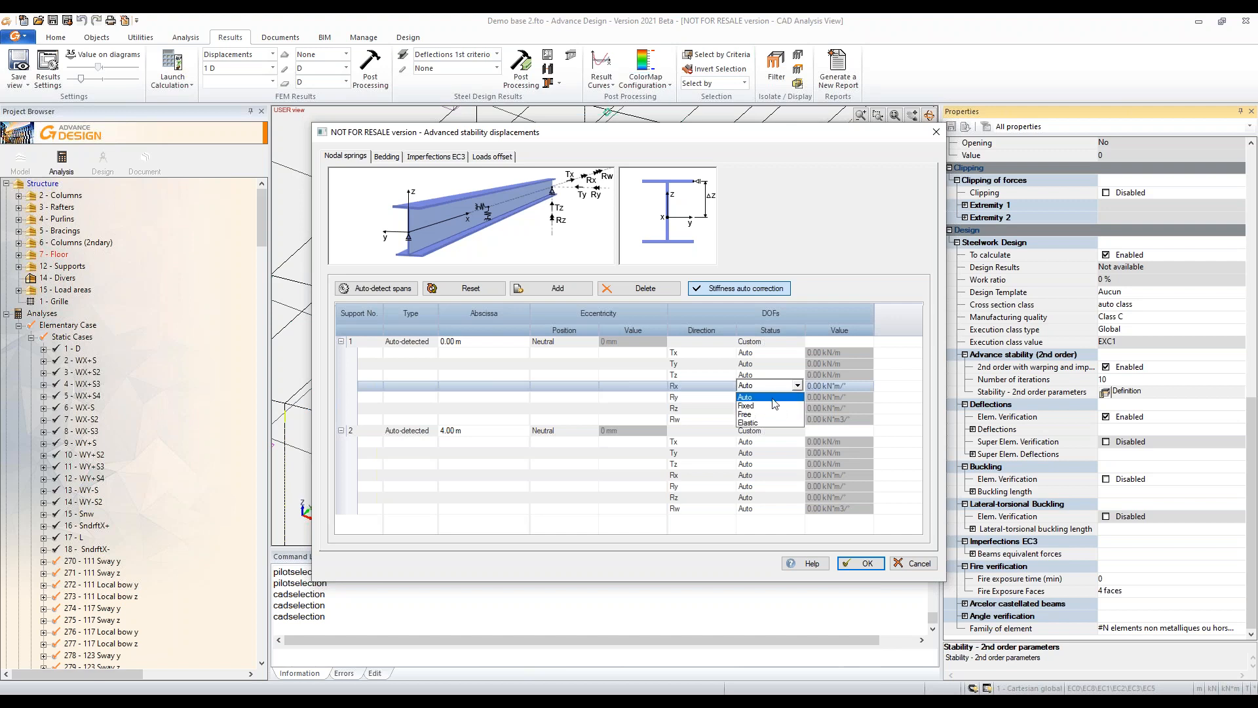
left_click(777, 403)
left_click(782, 399)
left_click(797, 397)
left_click(775, 423)
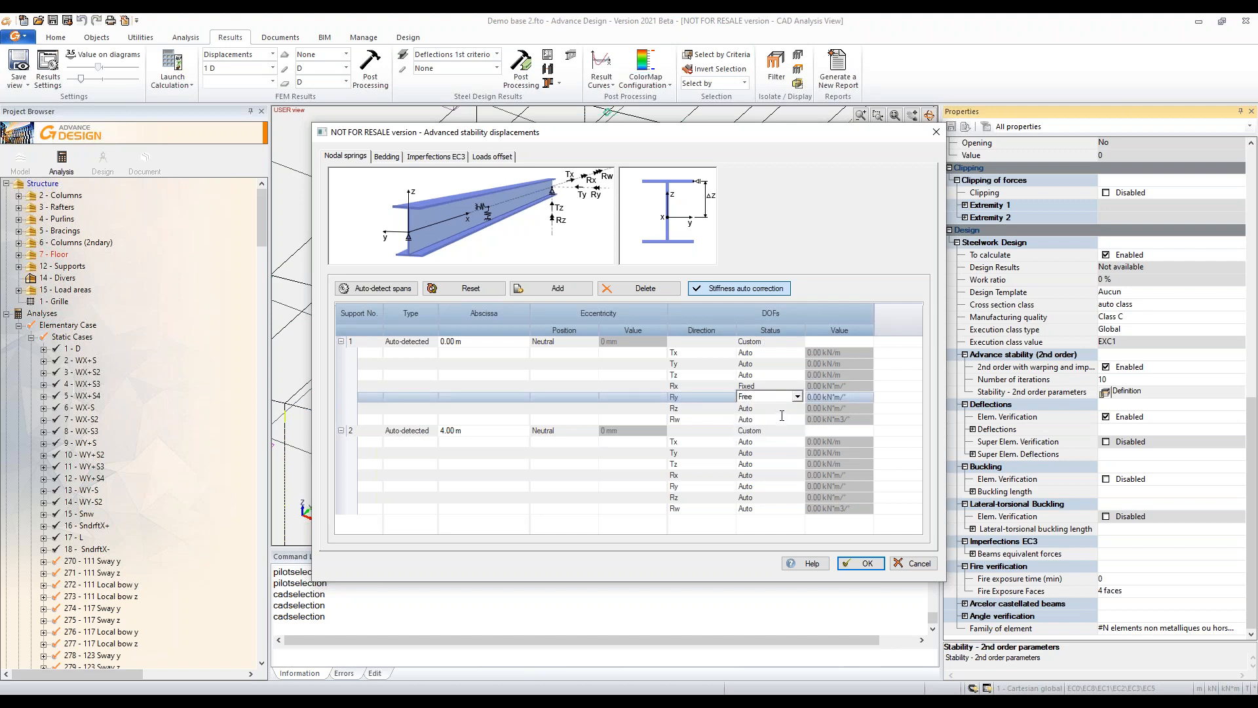
left_click(780, 409)
left_click(796, 408)
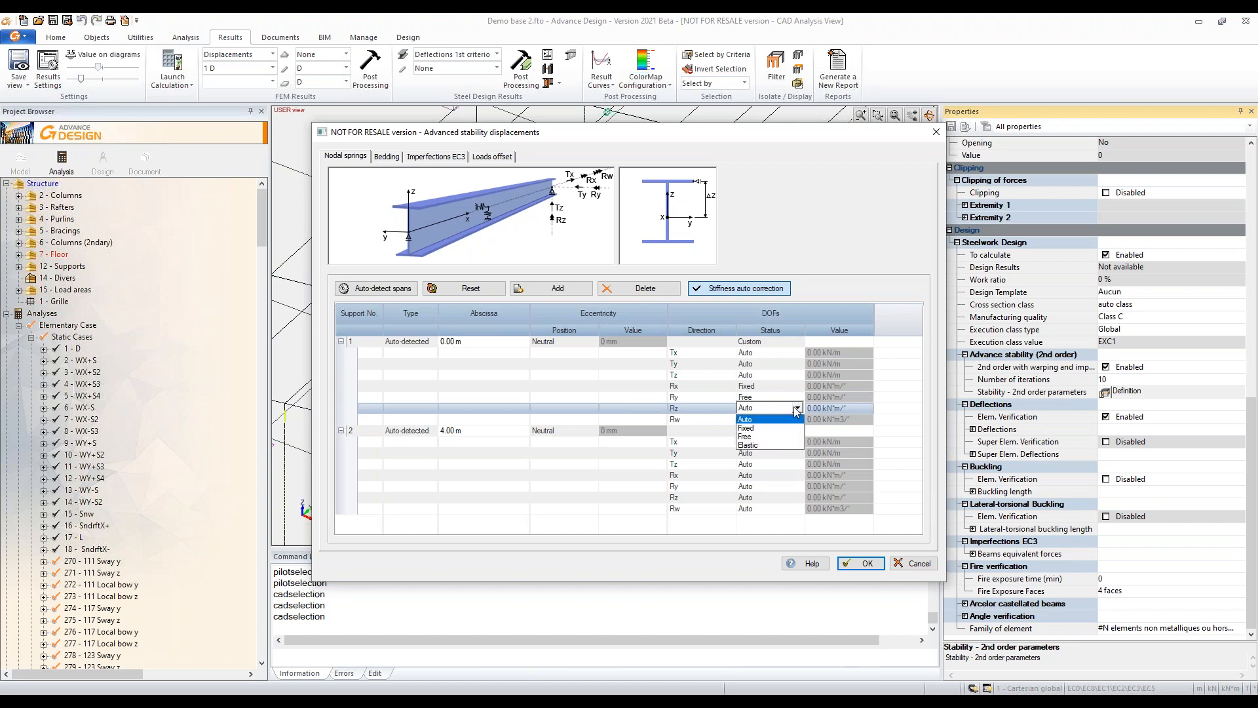
left_click(778, 437)
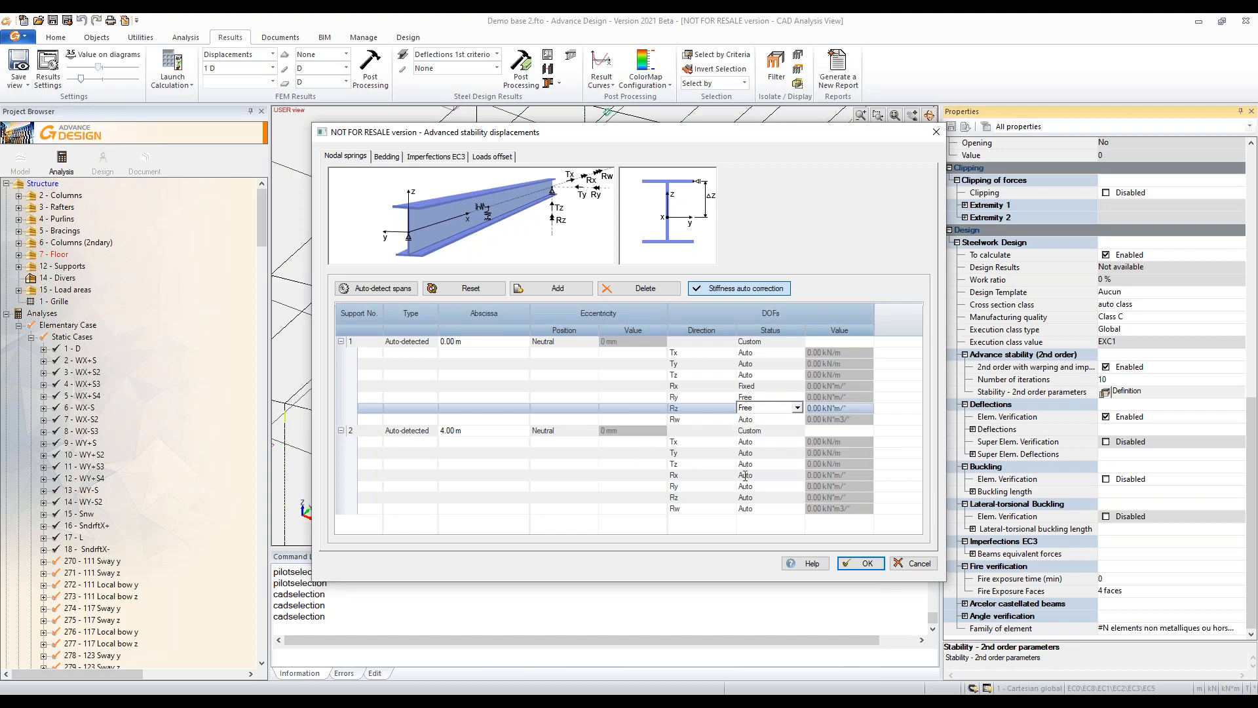
Step: Set support 2's nodal springs to Fixed for Rx and Free for Ry and Rz, check the EC3 imperfections and accept the definition
left_click(780, 474)
left_click(796, 475)
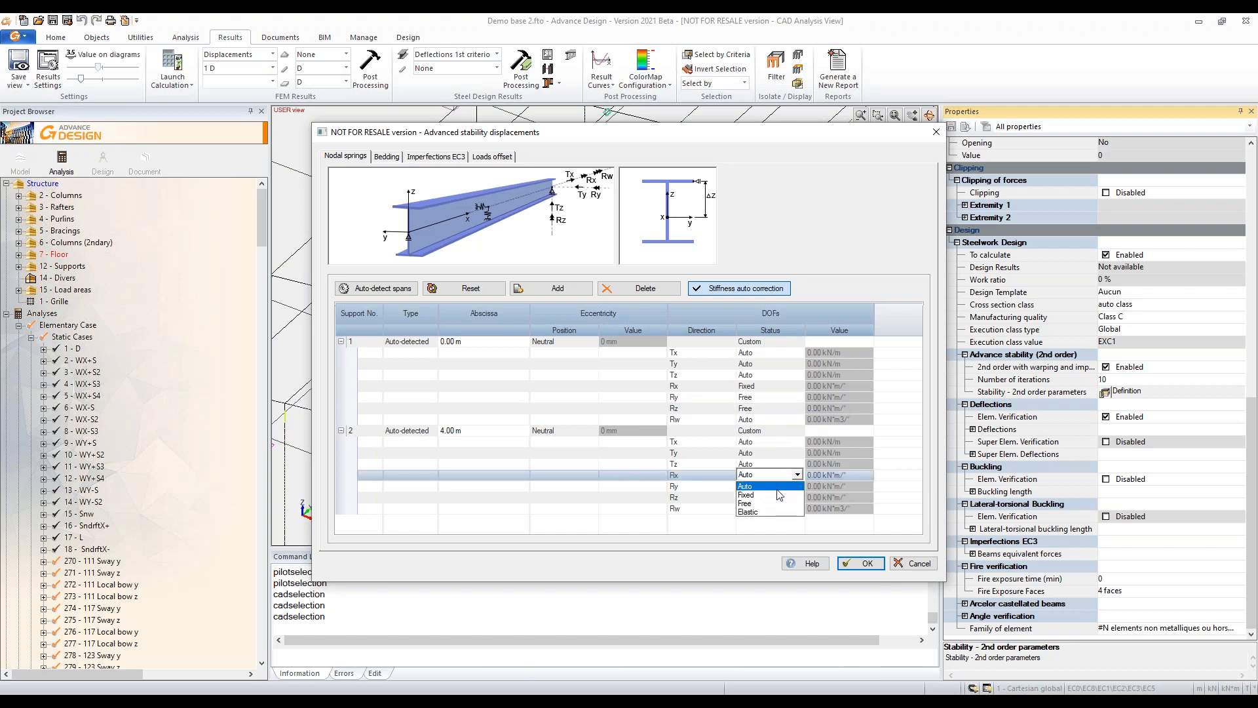
left_click(776, 495)
left_click(778, 486)
left_click(797, 485)
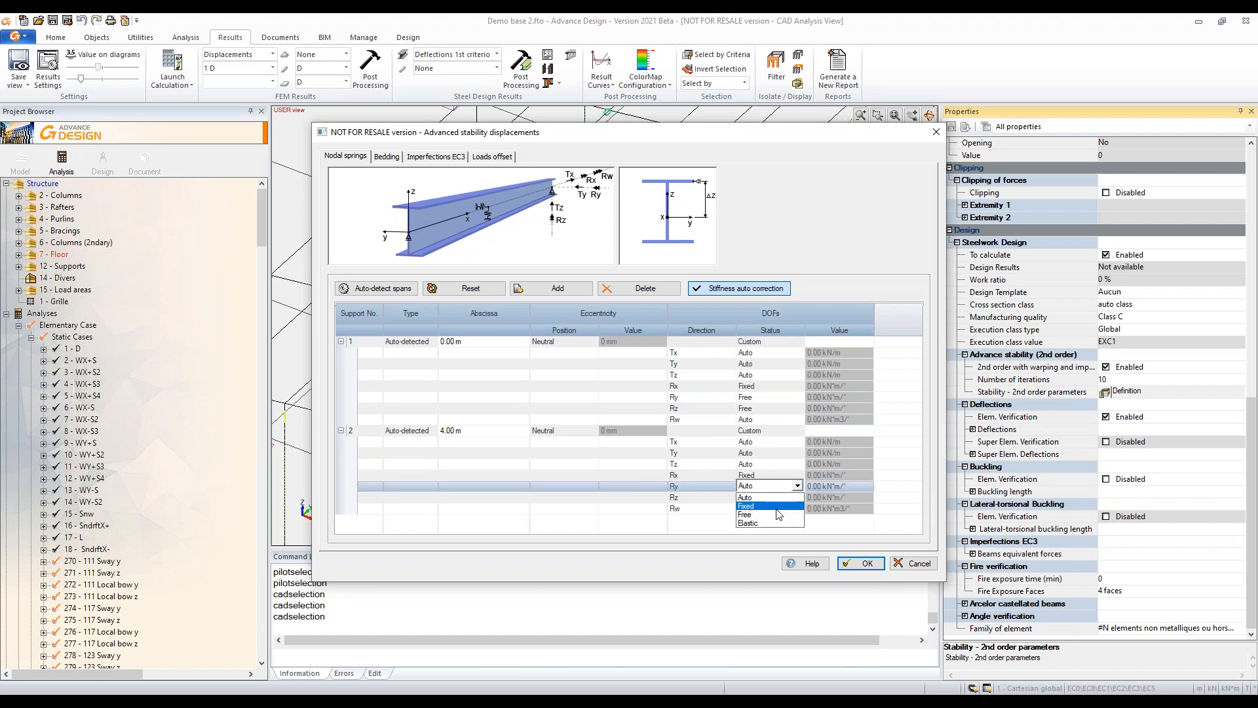
left_click(777, 515)
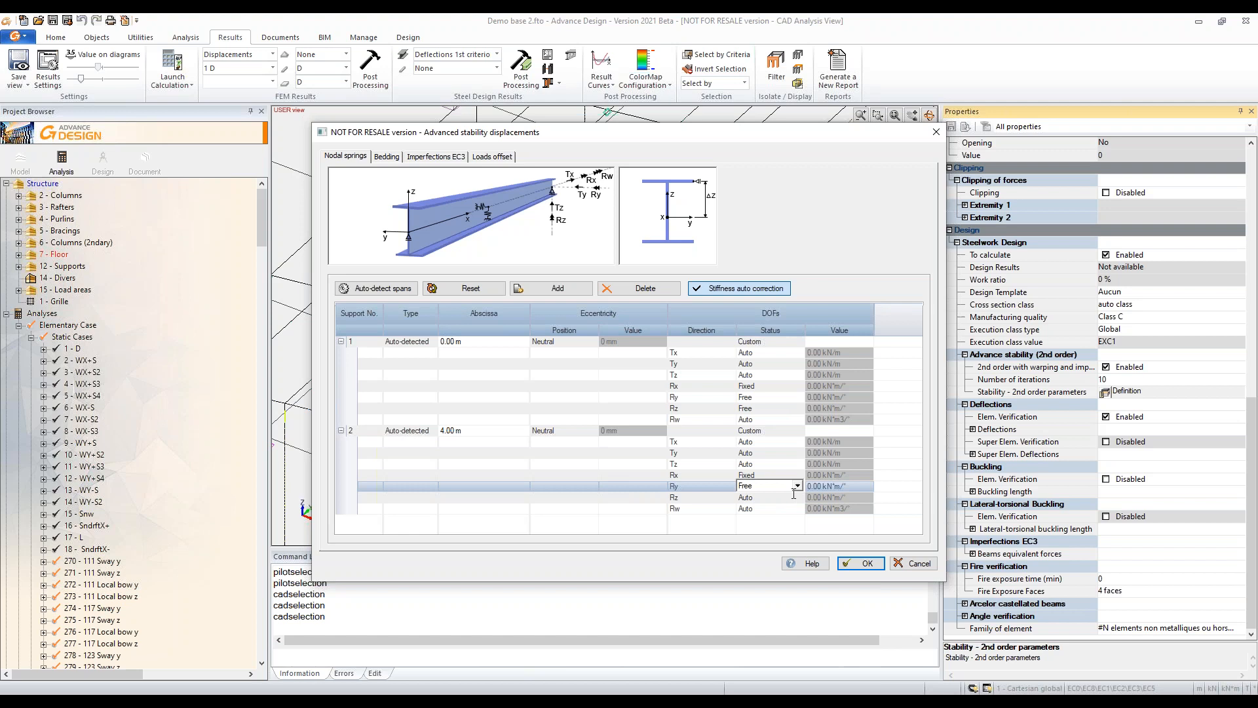
left_click(786, 497)
left_click(796, 497)
left_click(770, 530)
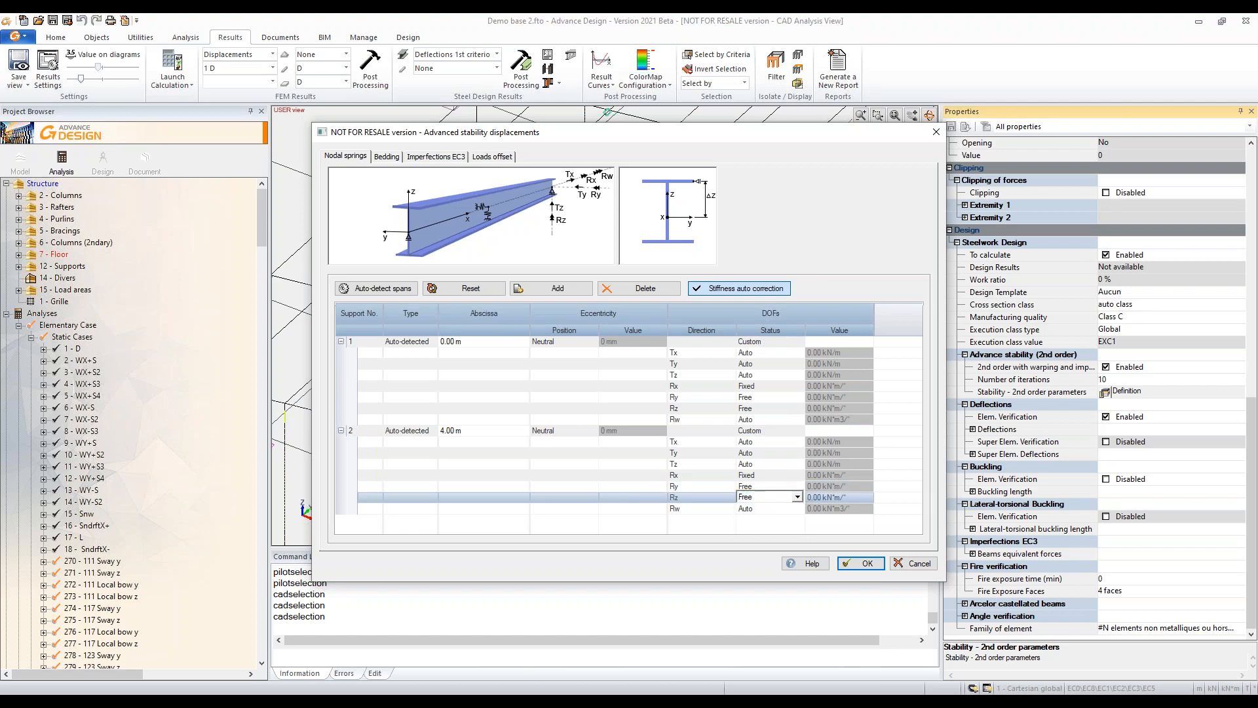
left_click(432, 157)
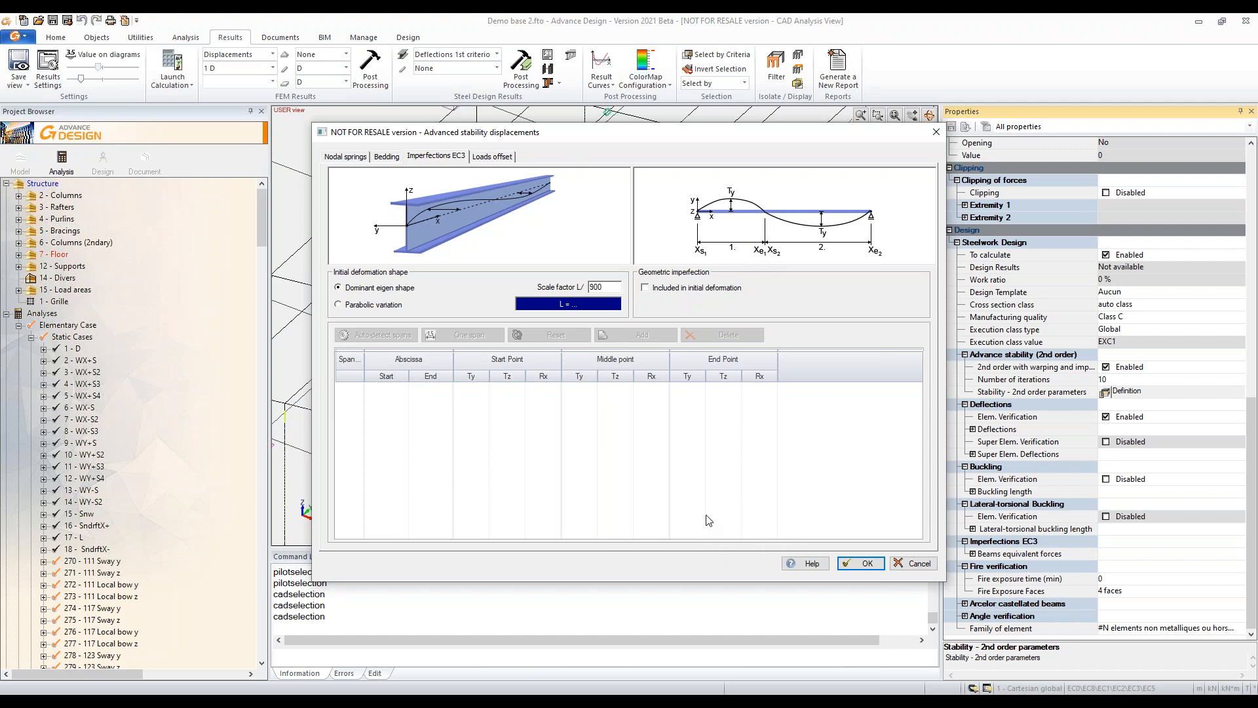
left_click(864, 566)
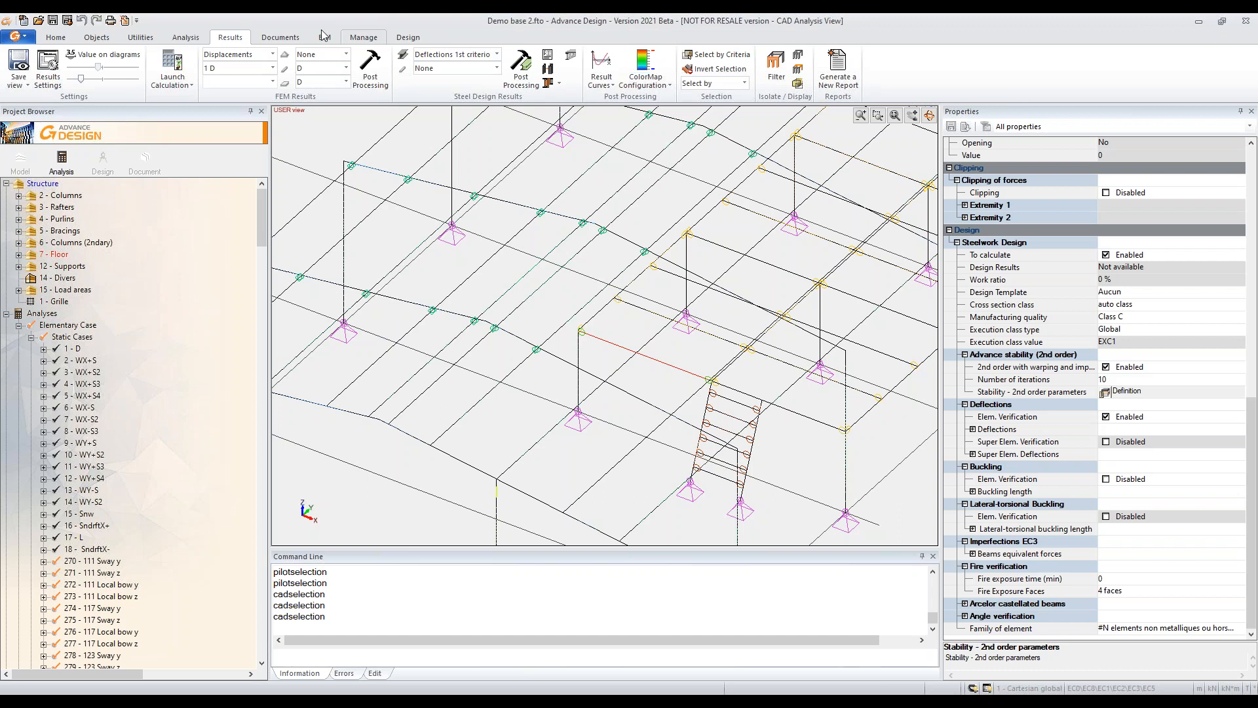
left_click(186, 38)
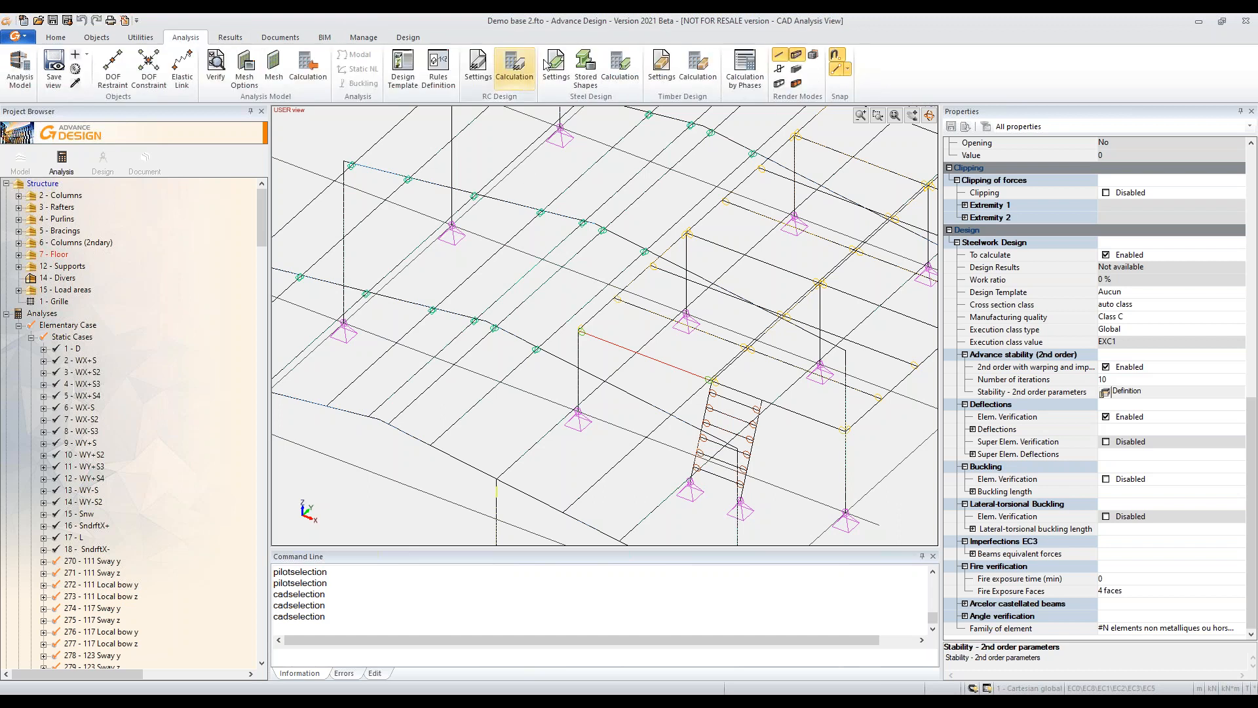
left_click(619, 67)
left_click(725, 387)
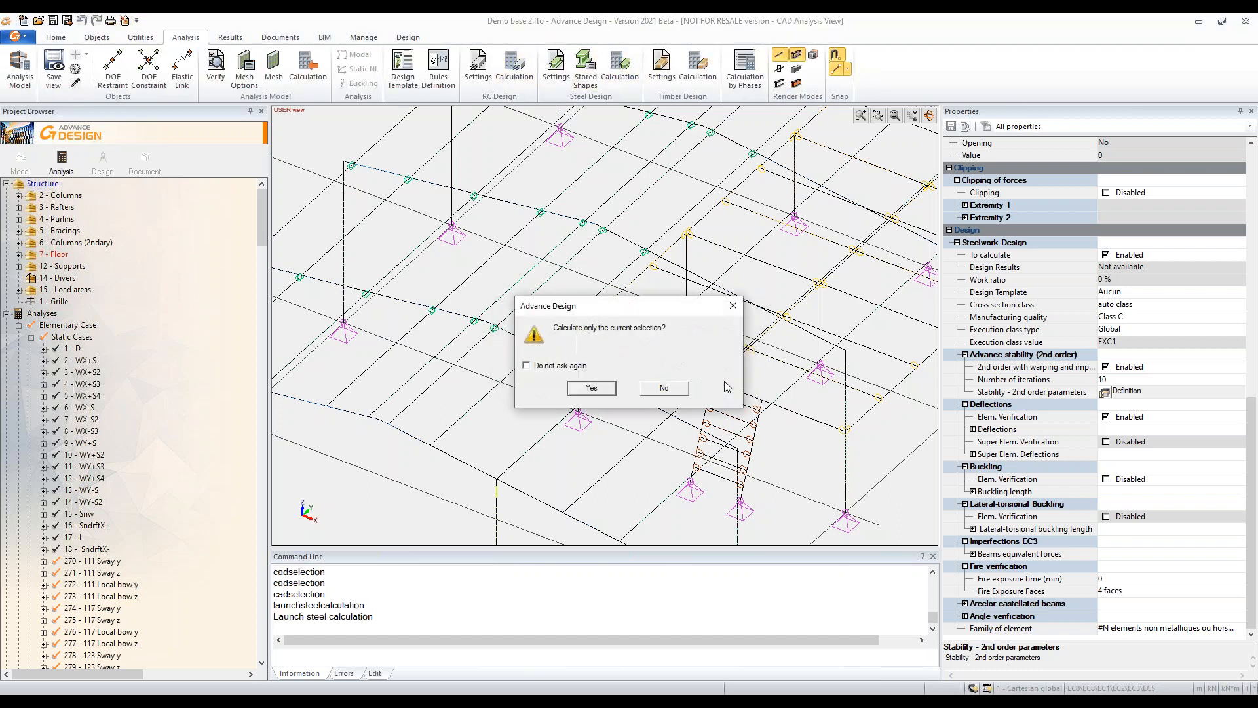
left_click(664, 387)
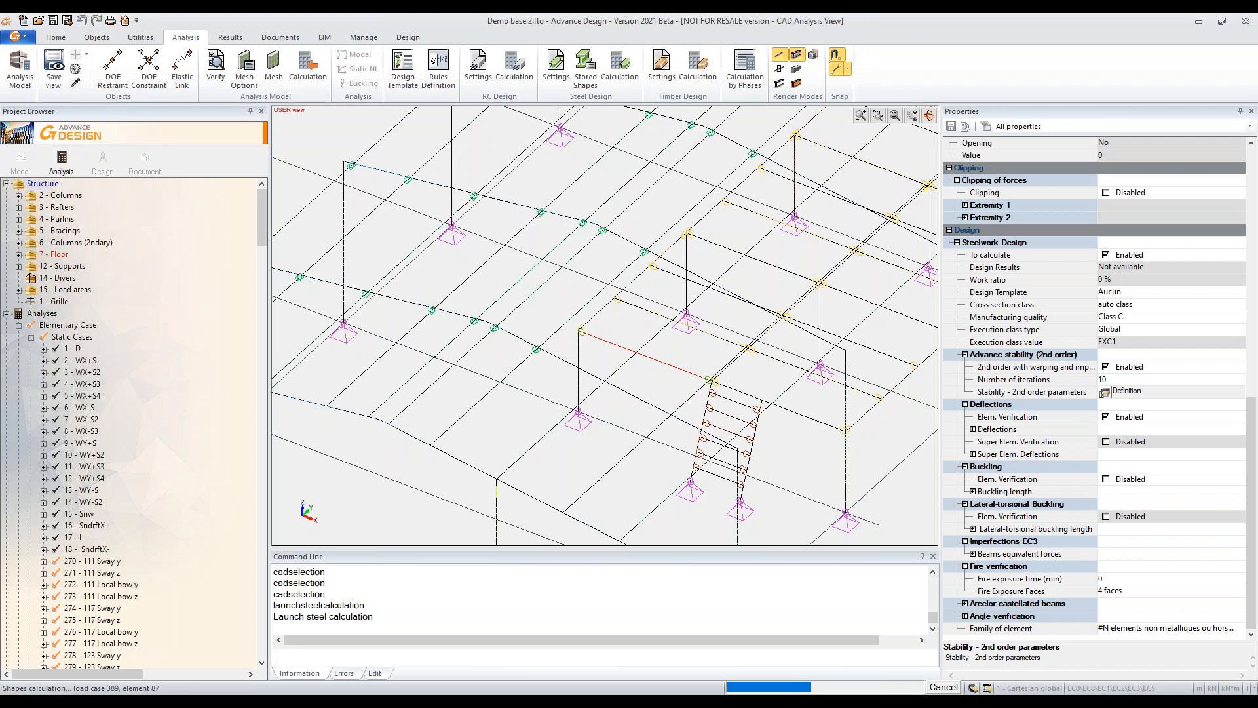
left_click(943, 686)
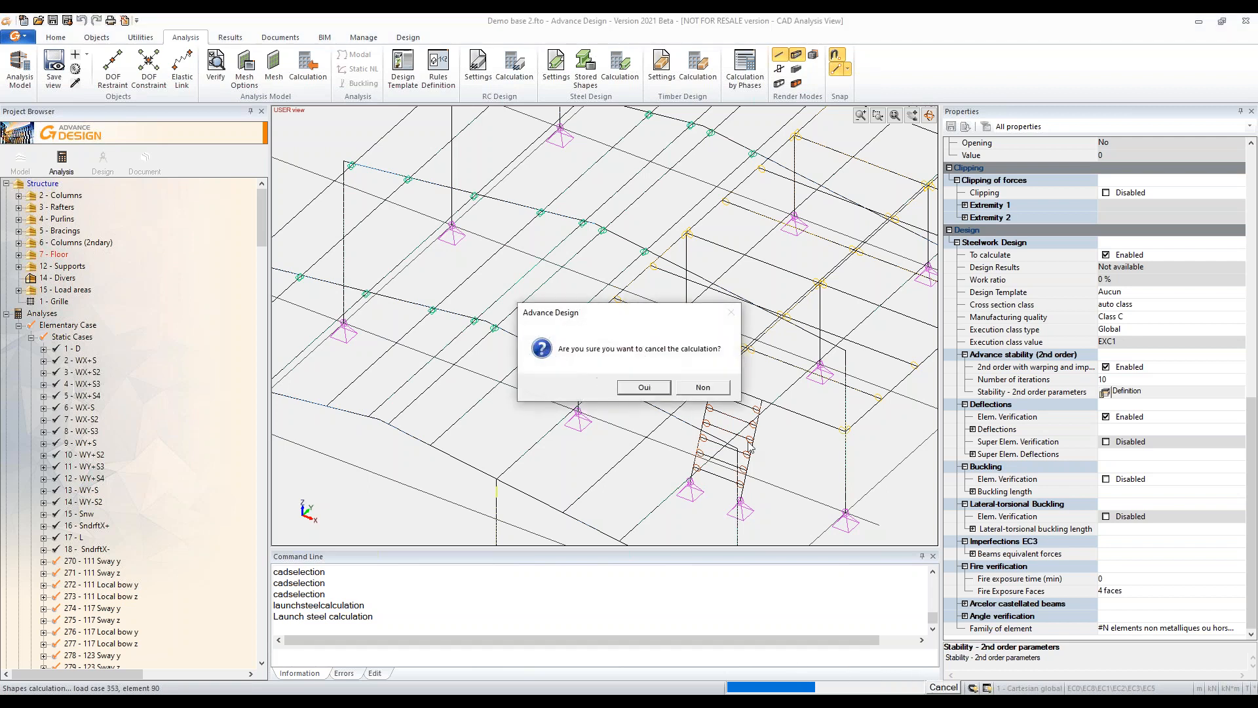
left_click(644, 387)
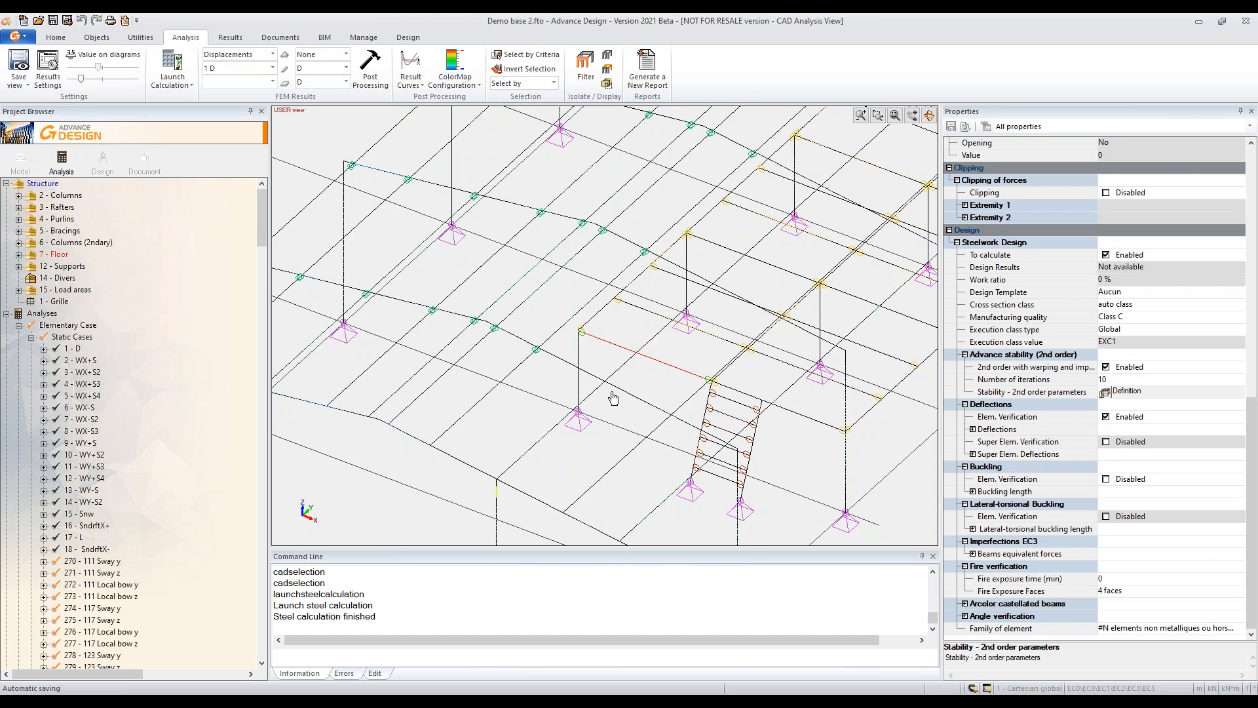
Step: Return to the descriptive model and reopen the current analysis model without creating a new one
left_click(19, 159)
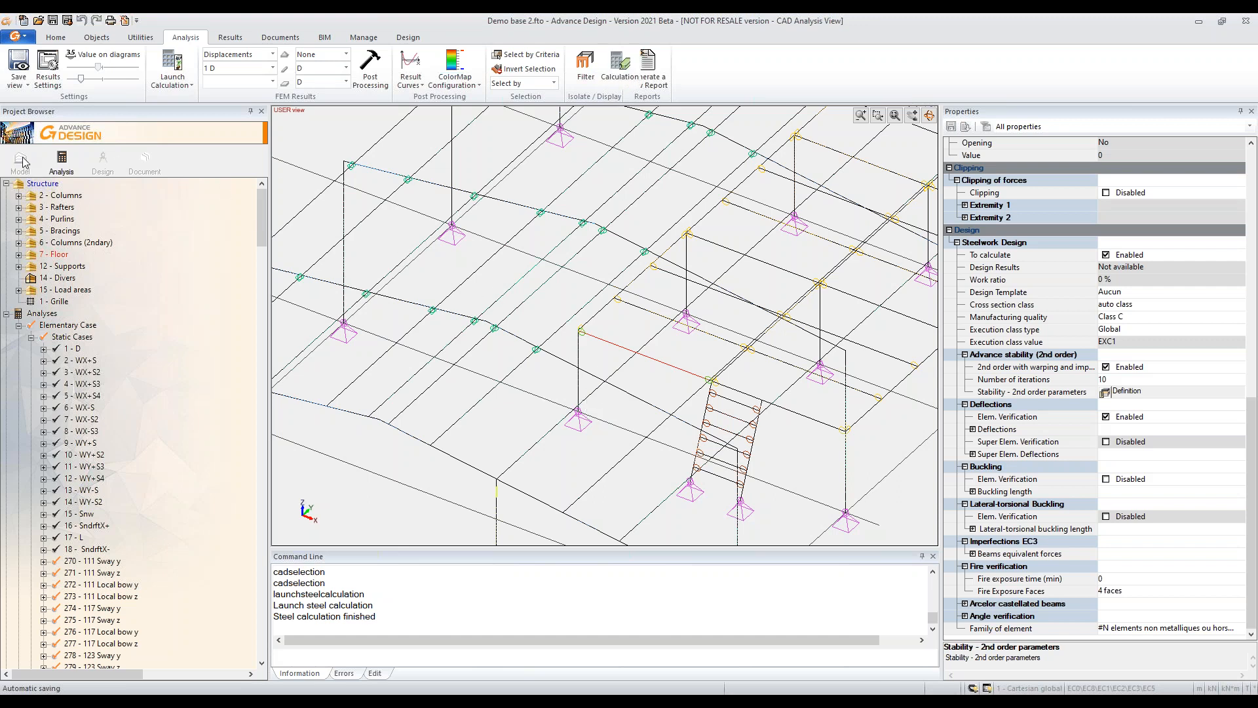
left_click(63, 161)
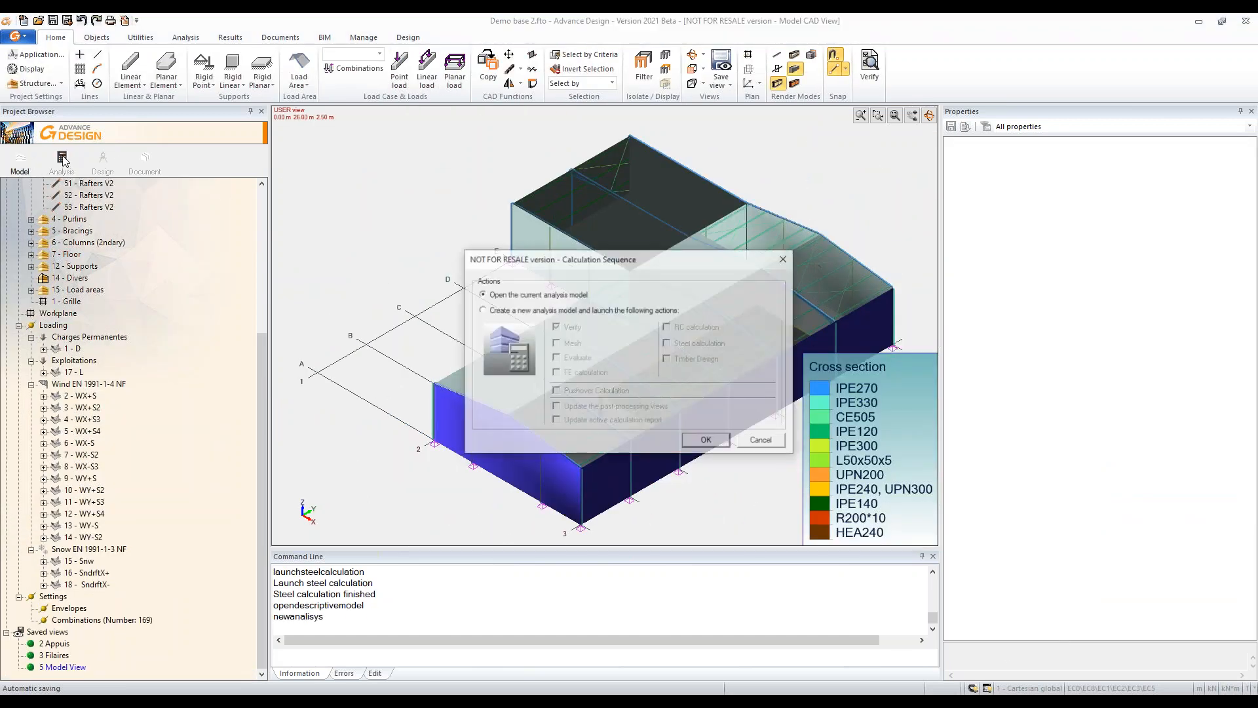
left_click(641, 311)
left_click(594, 372)
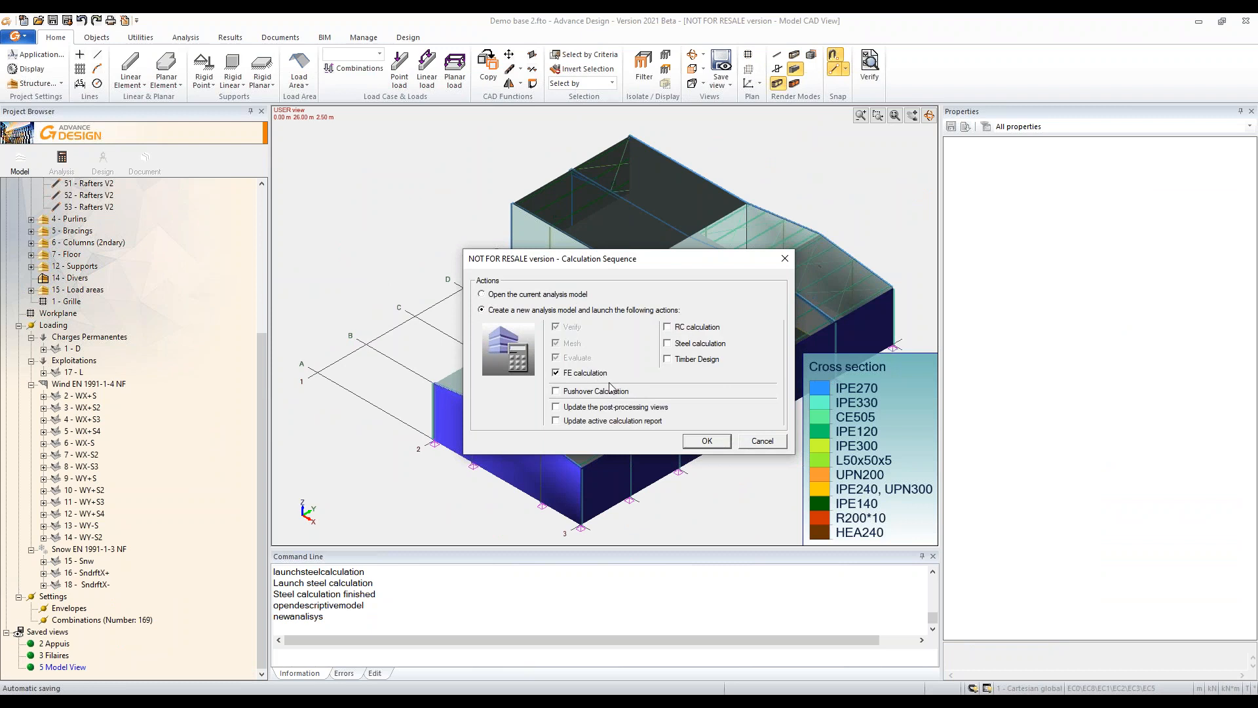
left_click(757, 444)
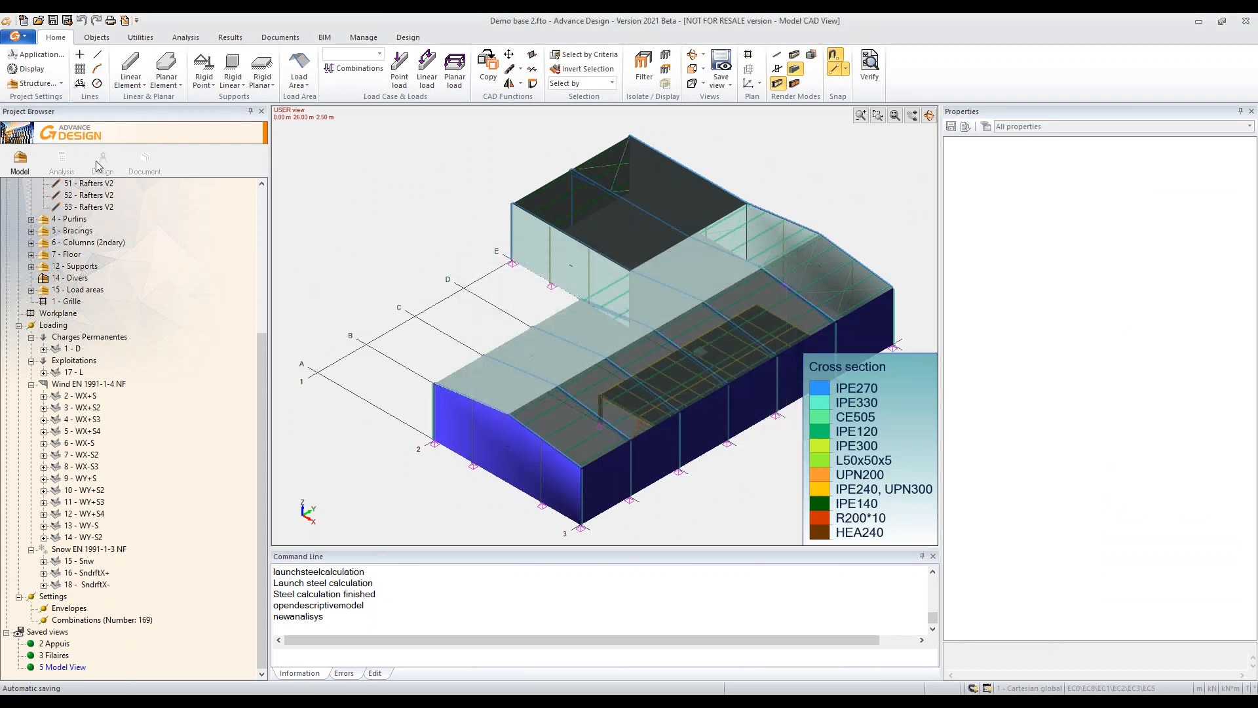
left_click(63, 160)
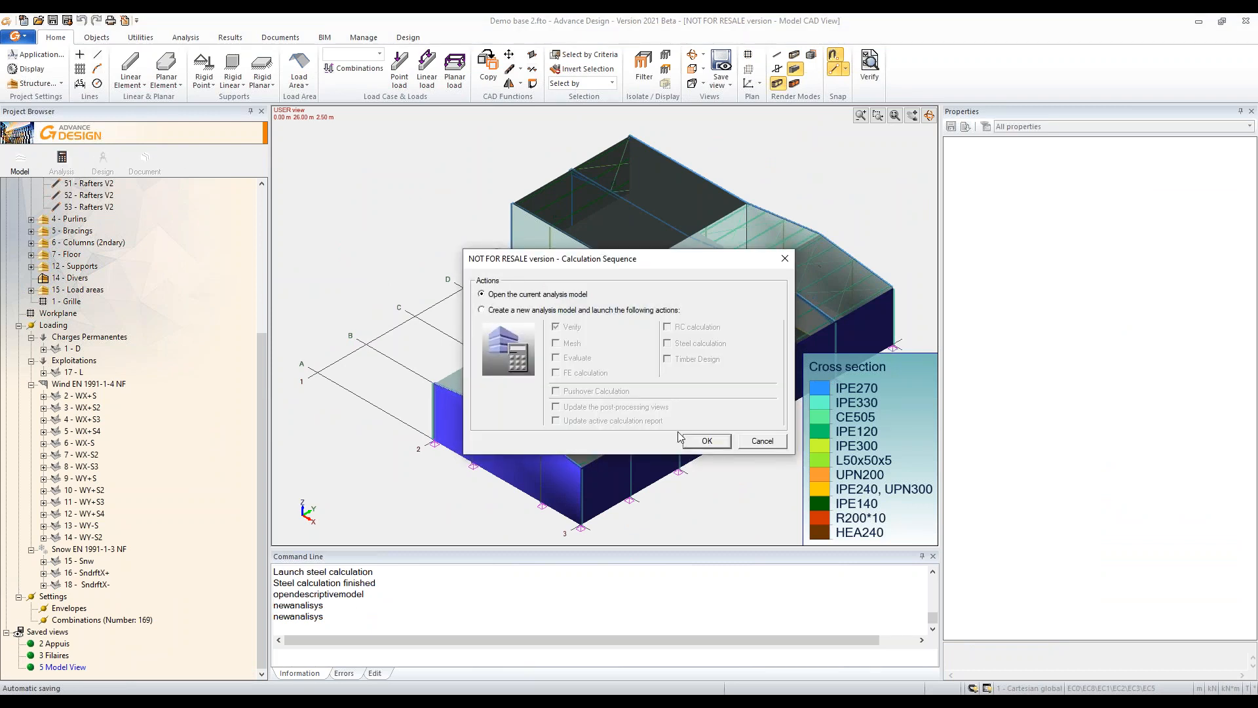
left_click(705, 447)
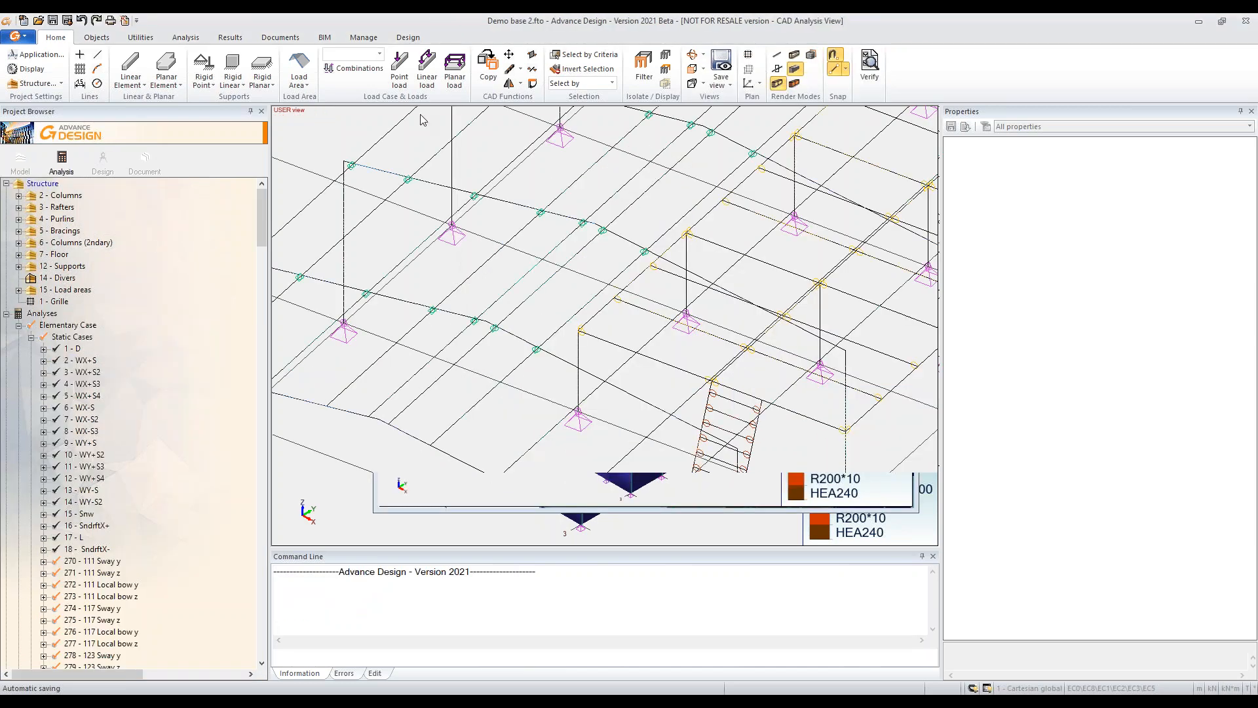
Step: Run the steel calculation for only the UPN300 floor beam 197 beside the stairs, keeping the existing EC3 imperfection load cases
left_click(674, 364)
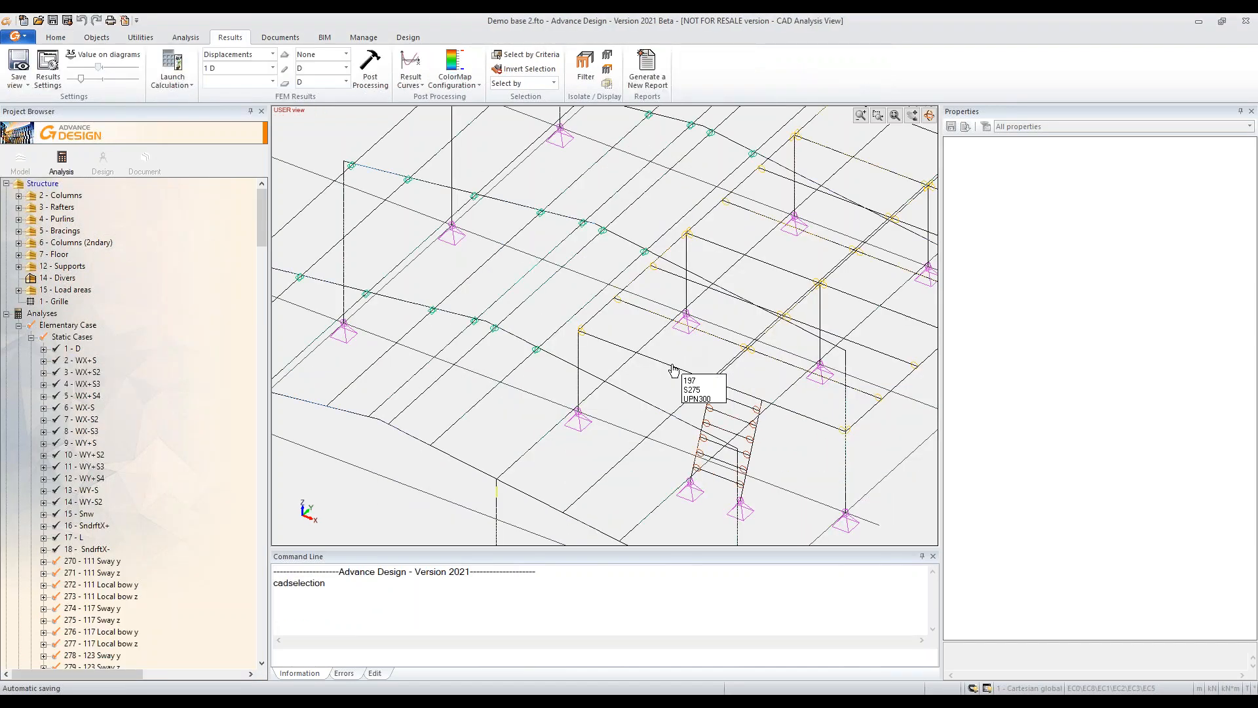
scroll(81, 421, "down", 15)
scroll(93, 447, "up", 12)
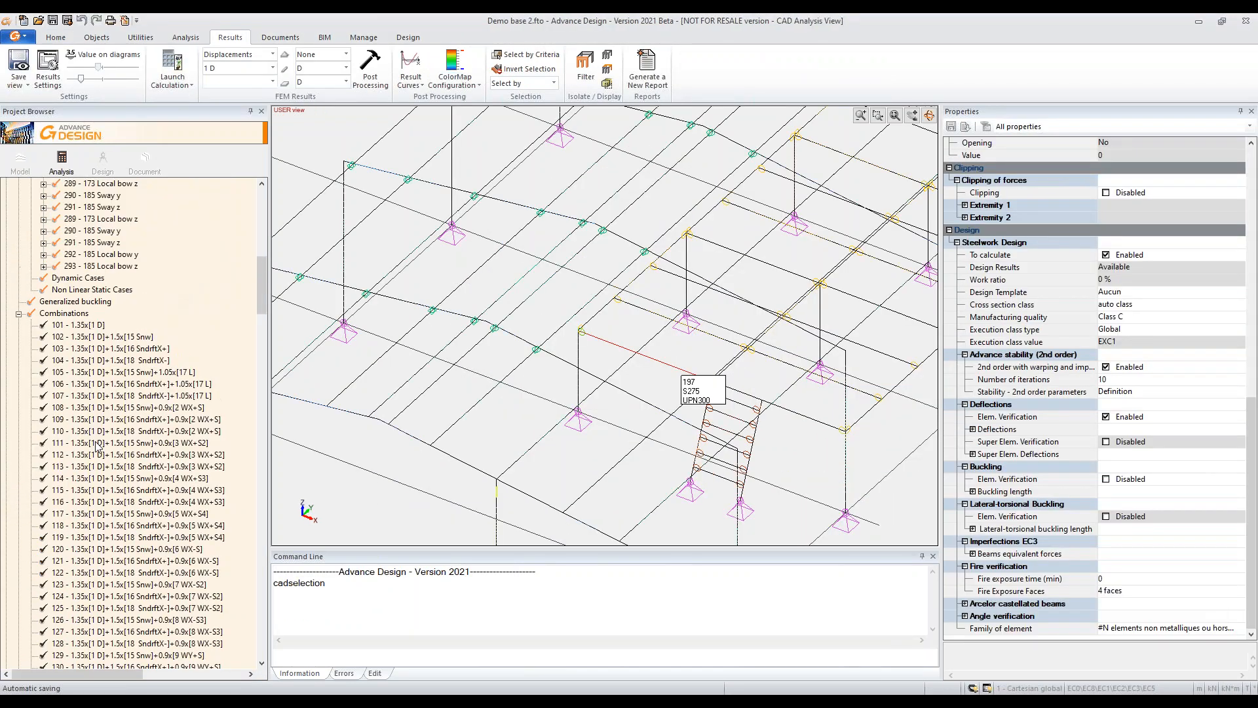
left_click(186, 37)
left_click(627, 64)
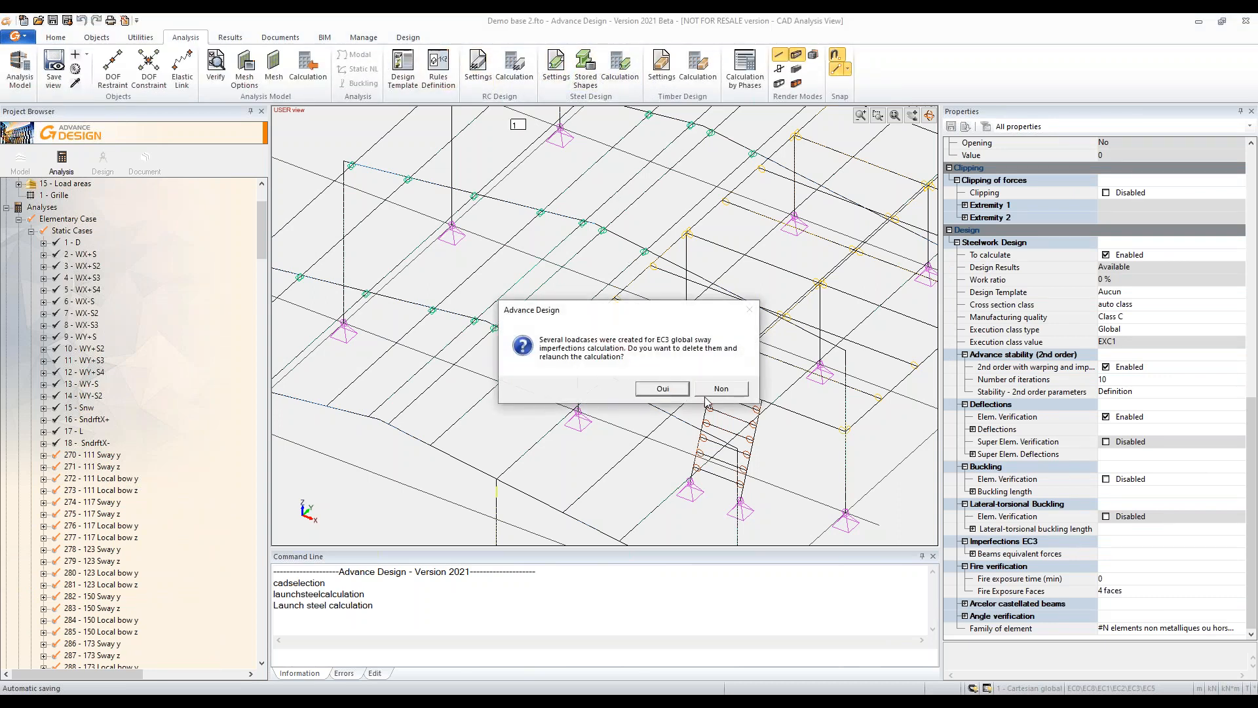
left_click(721, 388)
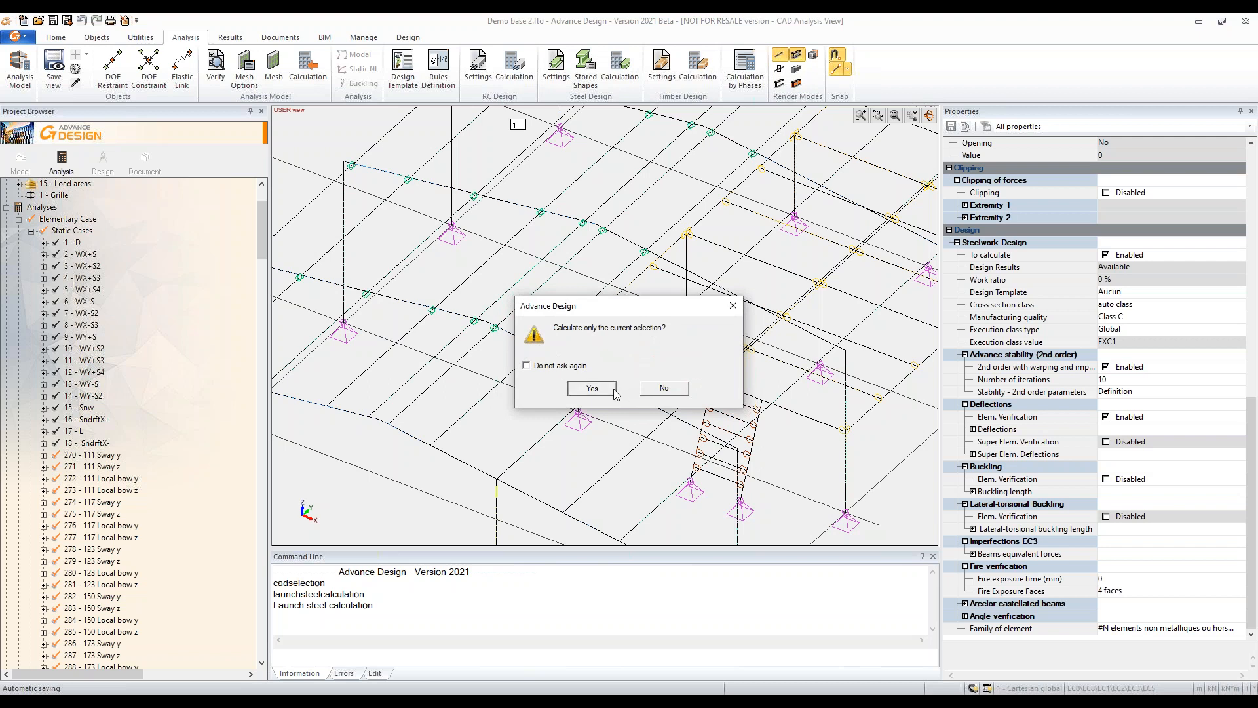
left_click(587, 388)
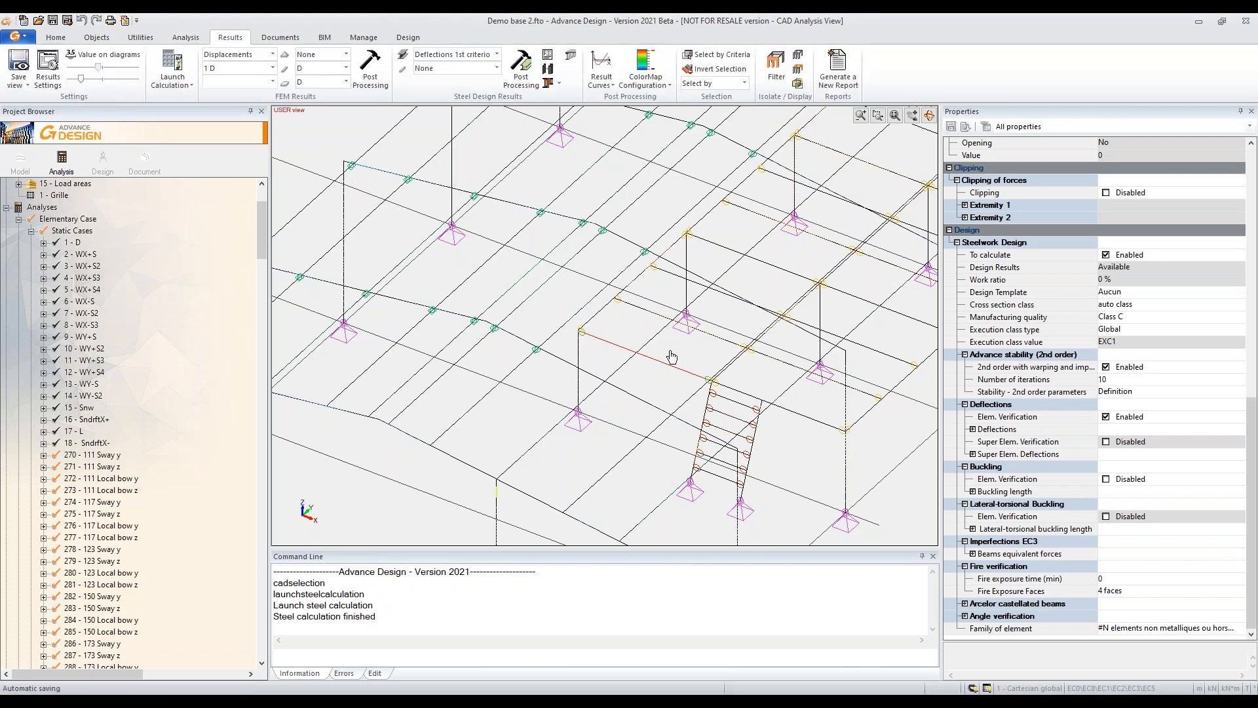
Step: Review the floor beam's shape sheet, examining its cross section, deflections and cross section strength, and close it
middle_click_drag(660, 395, 704, 380)
left_click(547, 55)
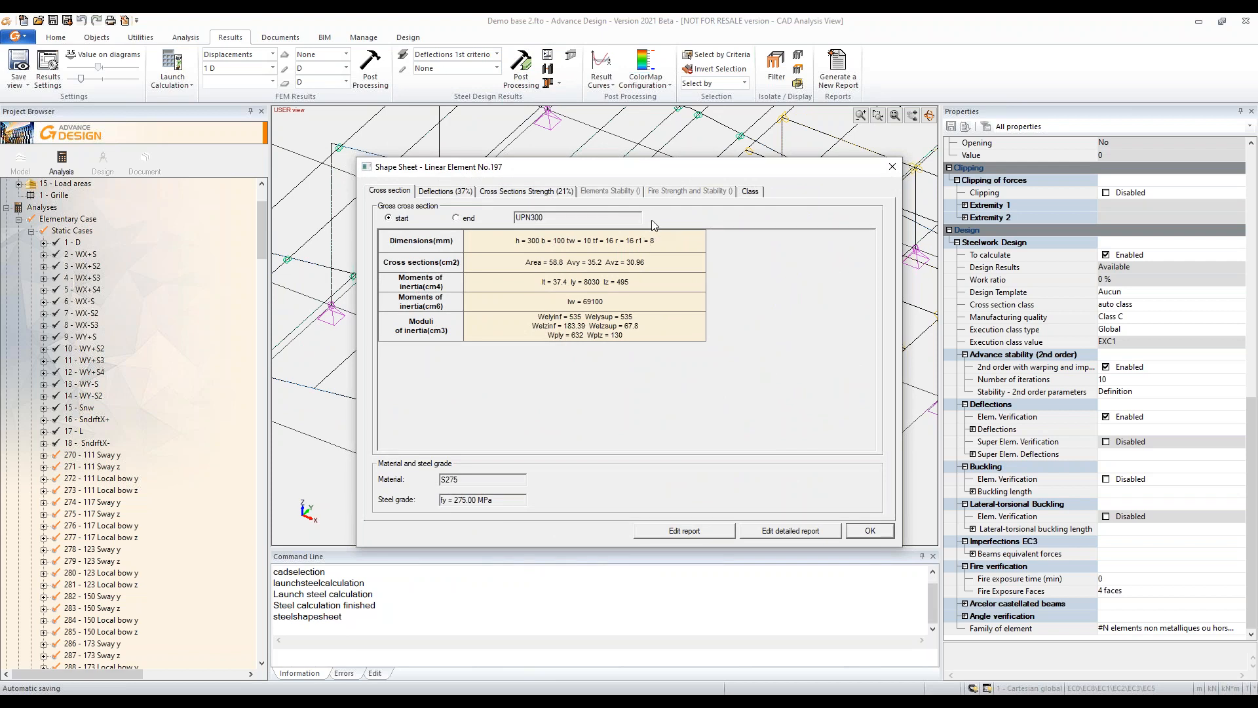
left_click(448, 191)
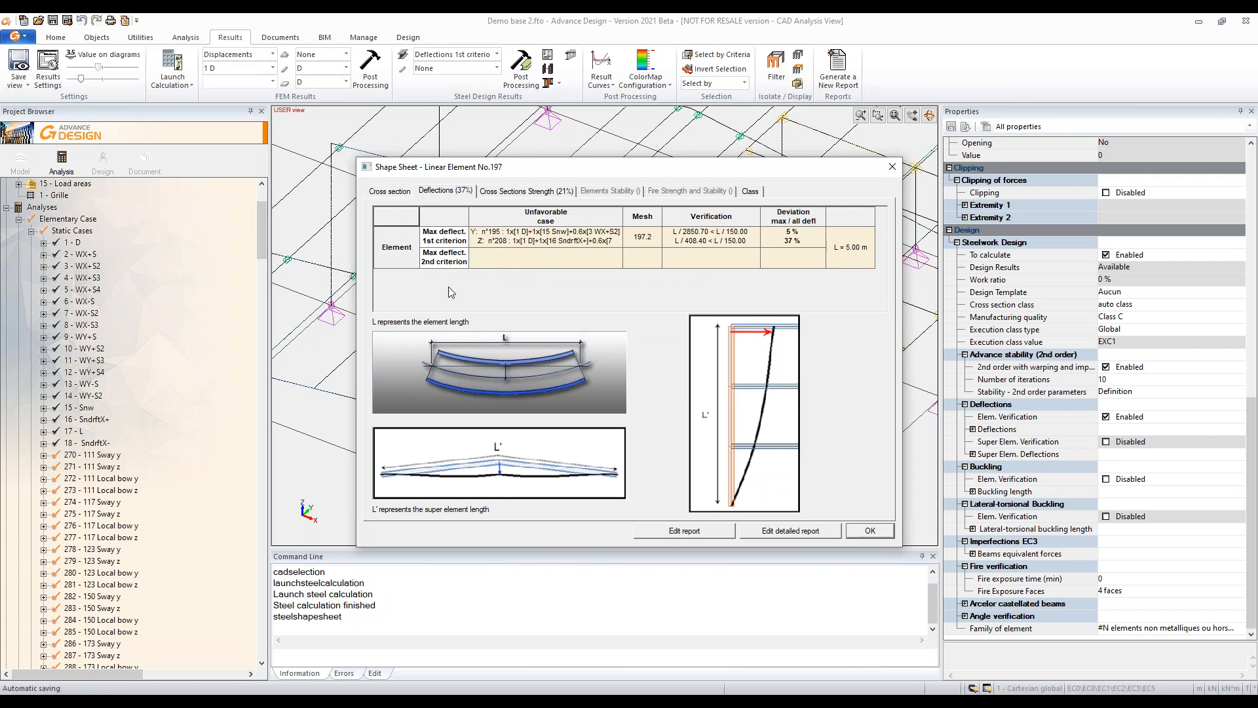
left_click(510, 193)
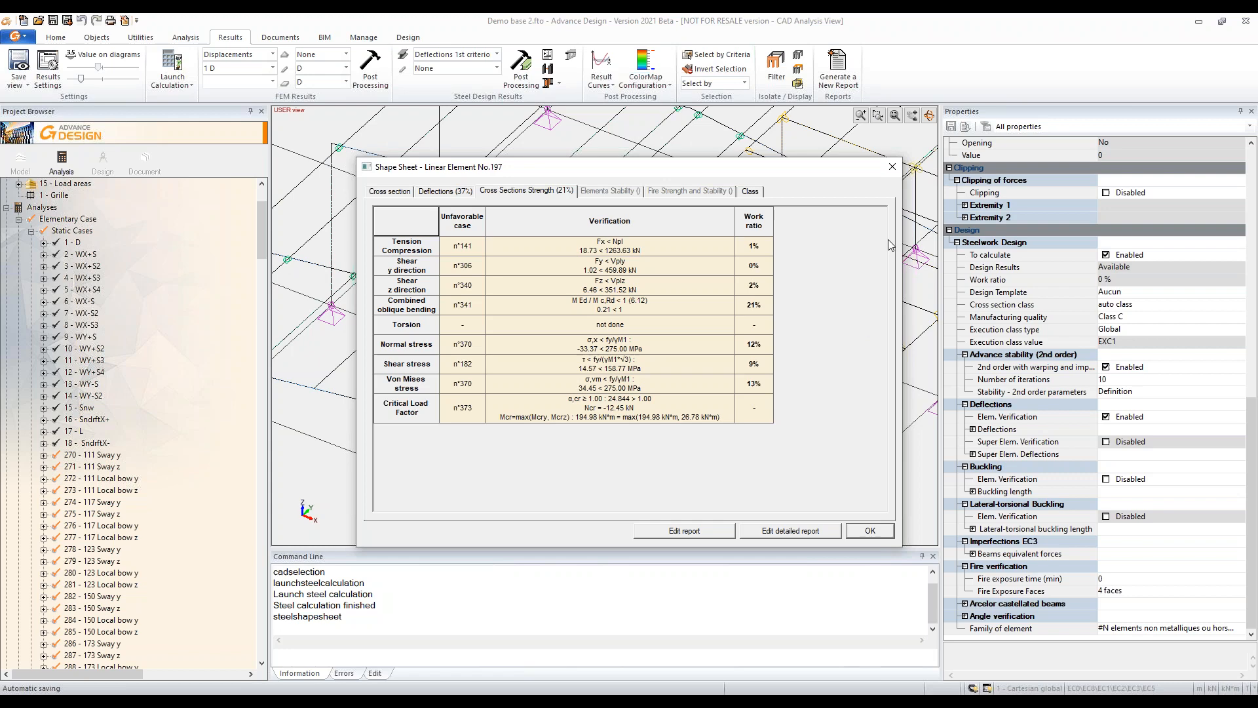
left_click(893, 167)
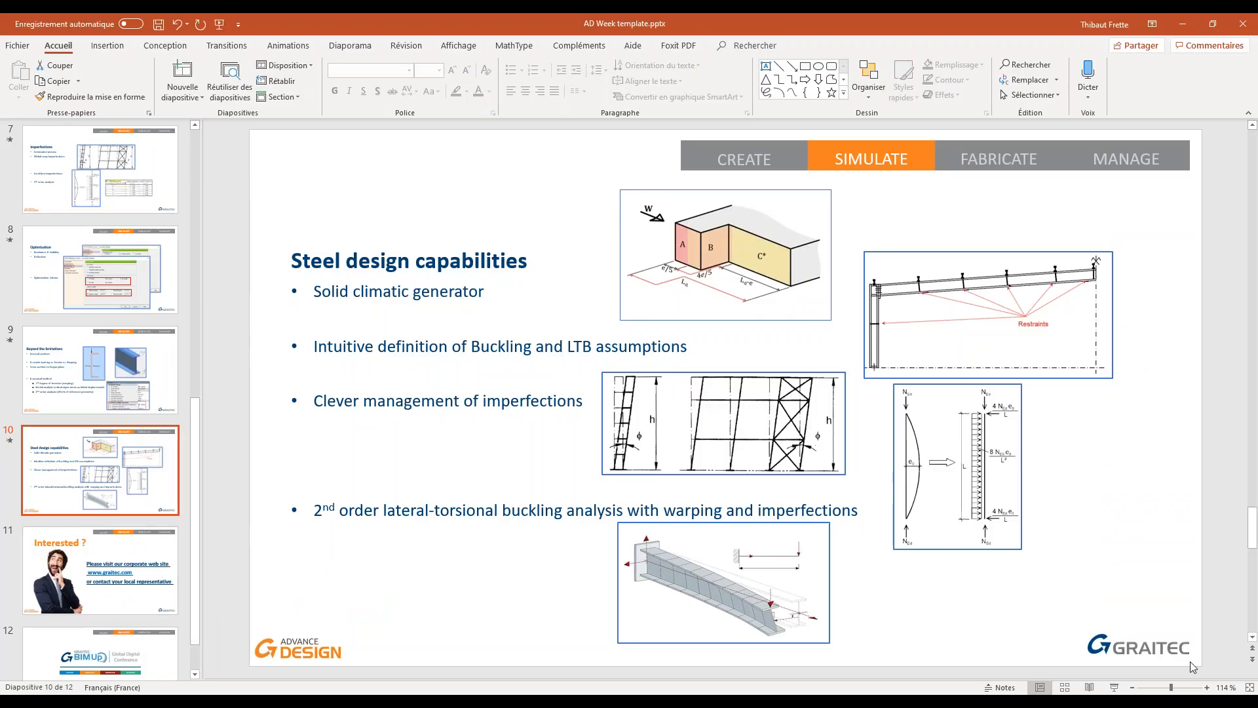
Step: Start the PowerPoint slide show at the Steel design capabilities slide and reveal its Solid climatic generator point
left_click(1114, 688)
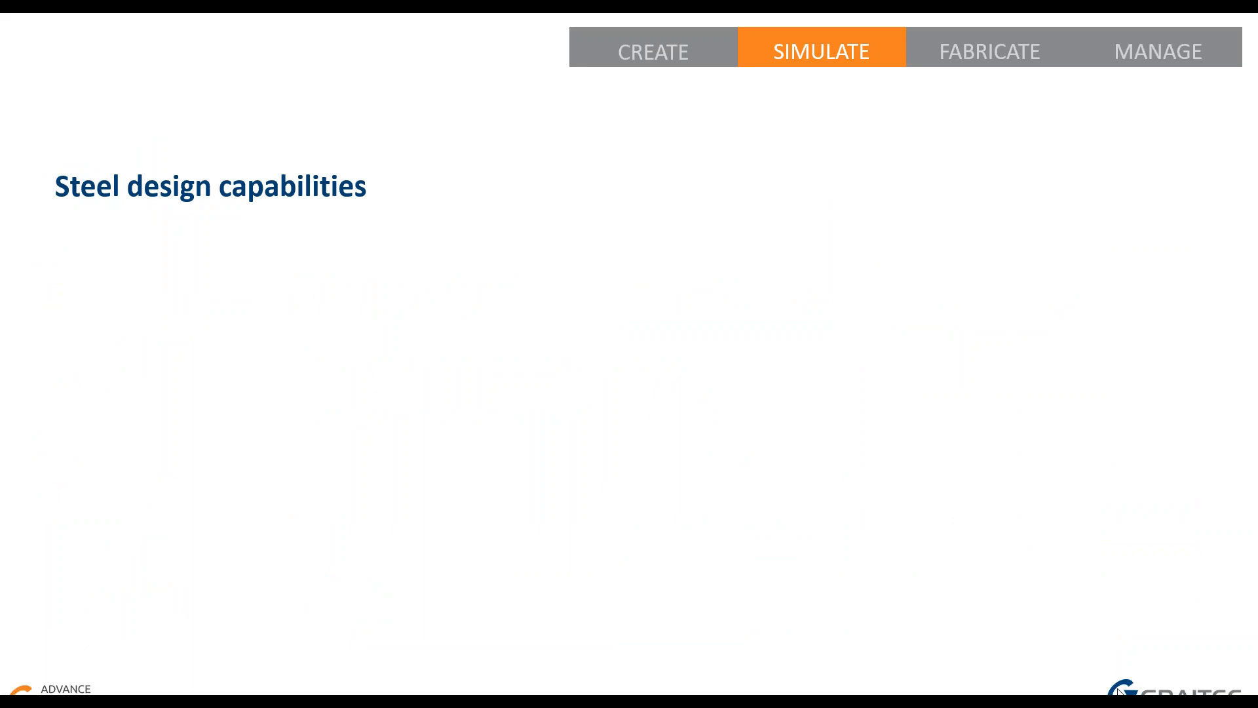
key("Right")
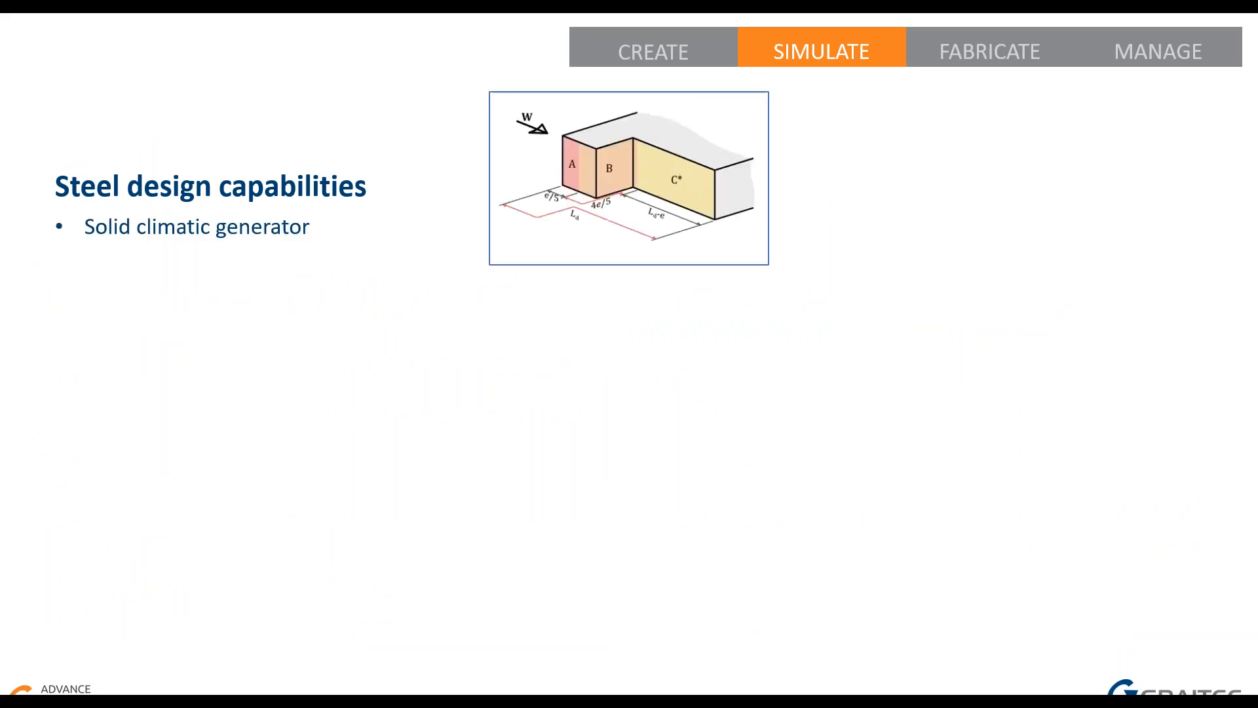